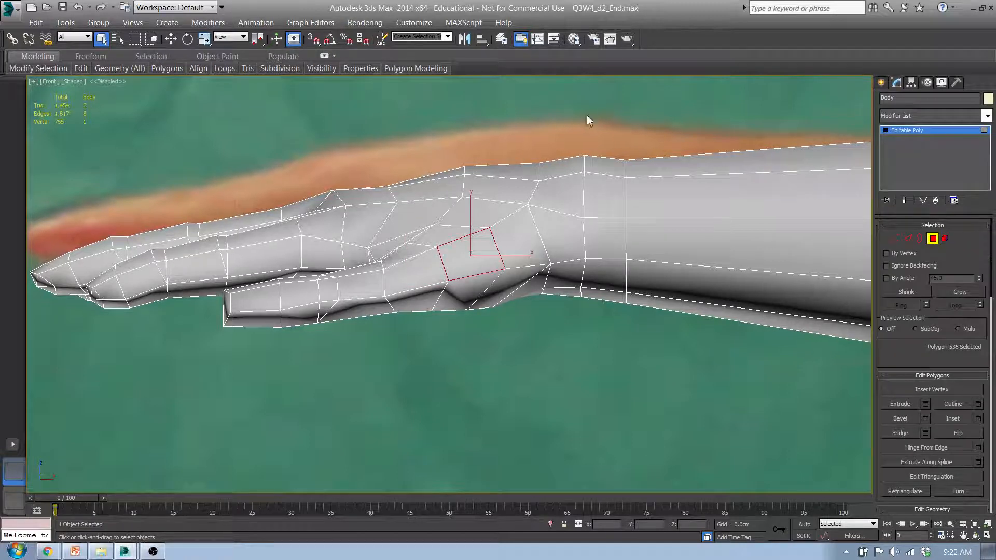
- Turn on Shade Selected Faces for the front viewport in the viewport configuration
{"action": "scroll", "coordinate": [424, 261], "scroll_direction": "up", "scroll_amount": 5}
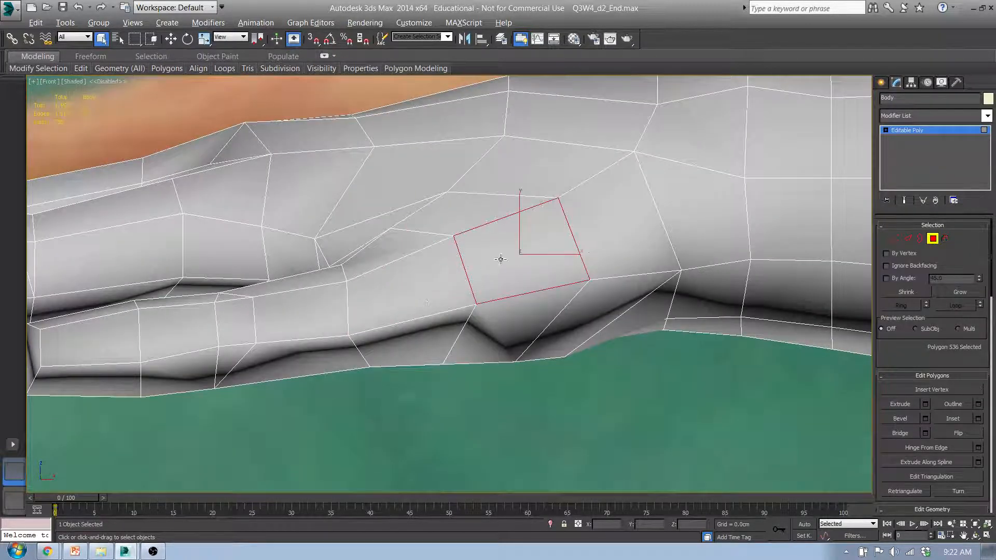
{"action": "left_click", "coordinate": [426, 278]}
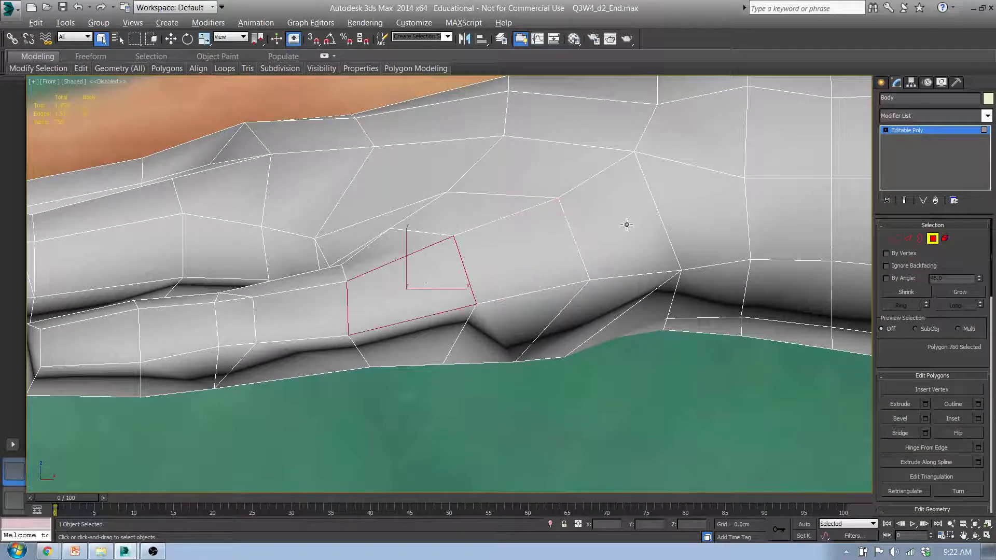
{"action": "left_click", "coordinate": [526, 269]}
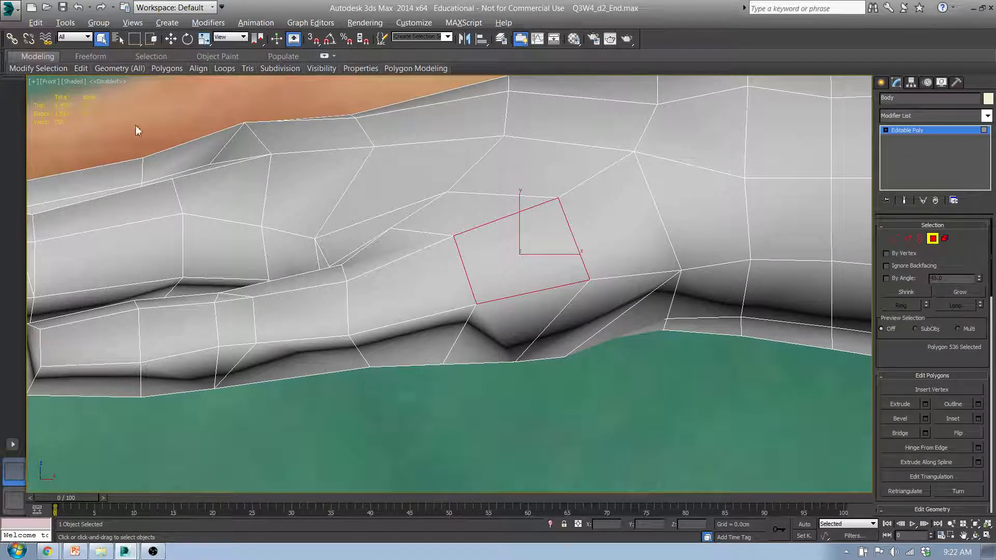
{"action": "left_click", "coordinate": [35, 83]}
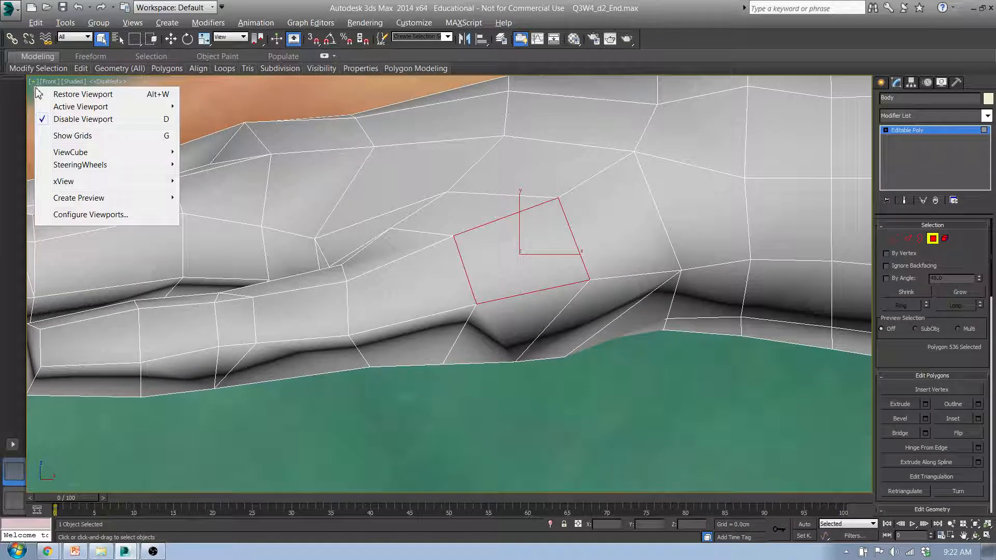
{"action": "left_click", "coordinate": [105, 216]}
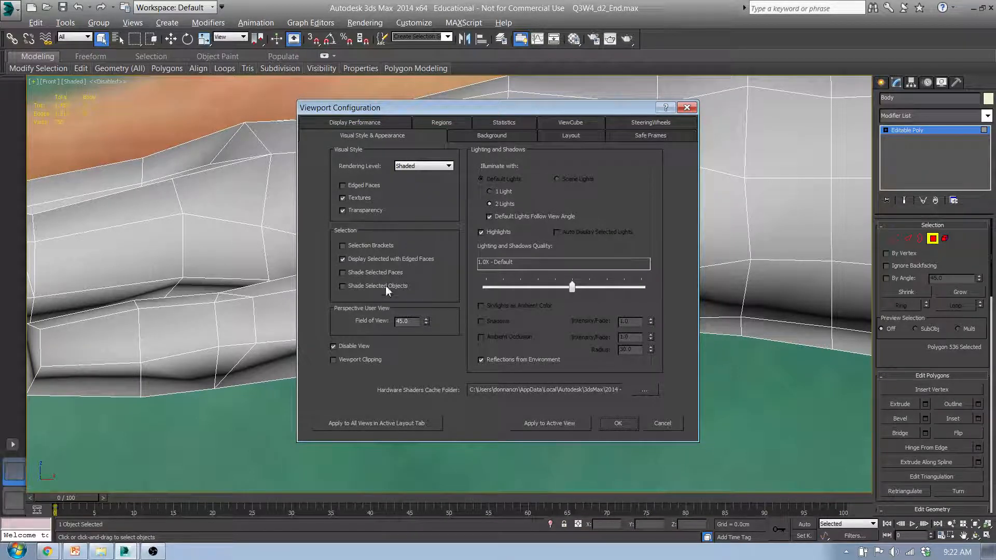
{"action": "left_click", "coordinate": [343, 274]}
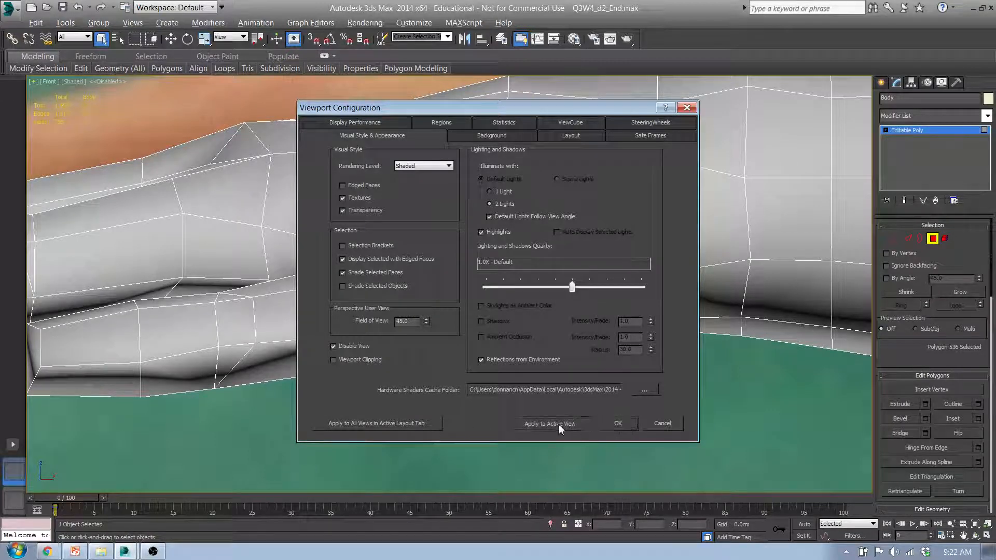
{"action": "left_click", "coordinate": [617, 425]}
- Select single polygons around the thumb and wrist to check the face shading, and inspect the hand from several angles
{"action": "left_click", "coordinate": [613, 234]}
{"action": "left_click", "coordinate": [507, 271]}
{"action": "left_click", "coordinate": [445, 238]}
{"action": "scroll", "coordinate": [390, 315], "scroll_direction": "down", "scroll_amount": 8}
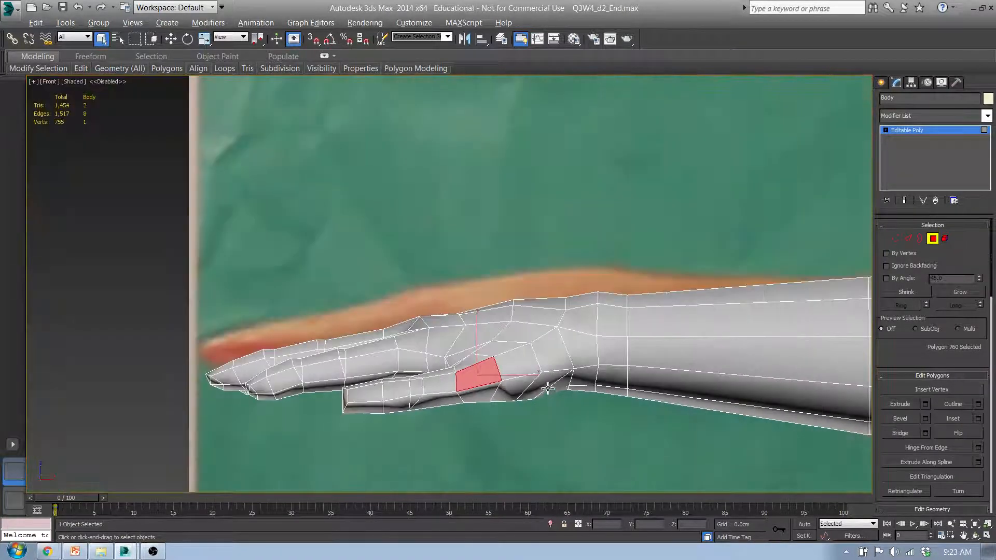
{"action": "middle_click_drag", "start_coordinate": [534, 373], "coordinate": [470, 316]}
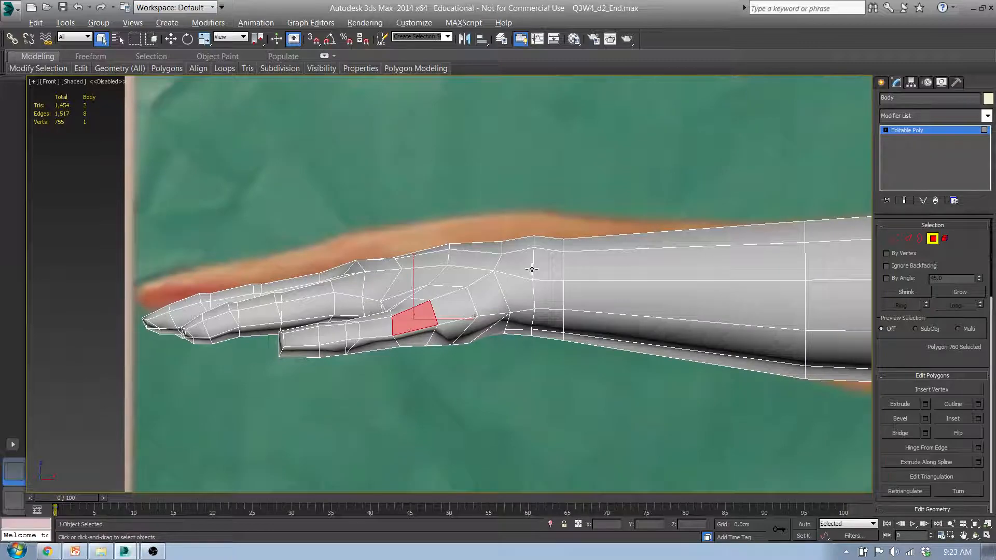
{"action": "left_click", "coordinate": [540, 249]}
{"action": "middle_click_drag", "start_coordinate": [539, 249], "coordinate": [608, 299], "text": "alt"}
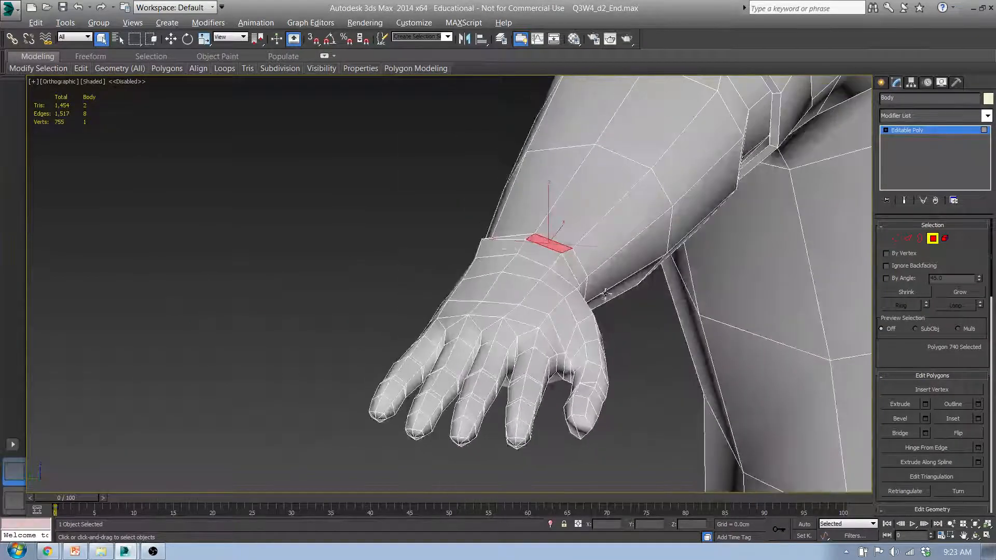
{"action": "scroll", "coordinate": [475, 240], "scroll_direction": "up", "scroll_amount": 3}
{"action": "left_click", "coordinate": [473, 242]}
{"action": "middle_click_drag", "start_coordinate": [627, 354], "coordinate": [544, 251], "text": "alt"}
{"action": "middle_click_drag", "start_coordinate": [480, 283], "coordinate": [530, 358]}
{"action": "scroll", "coordinate": [524, 356], "scroll_direction": "down", "scroll_amount": 4}
{"action": "middle_click_drag", "start_coordinate": [418, 355], "coordinate": [465, 446], "text": "alt"}
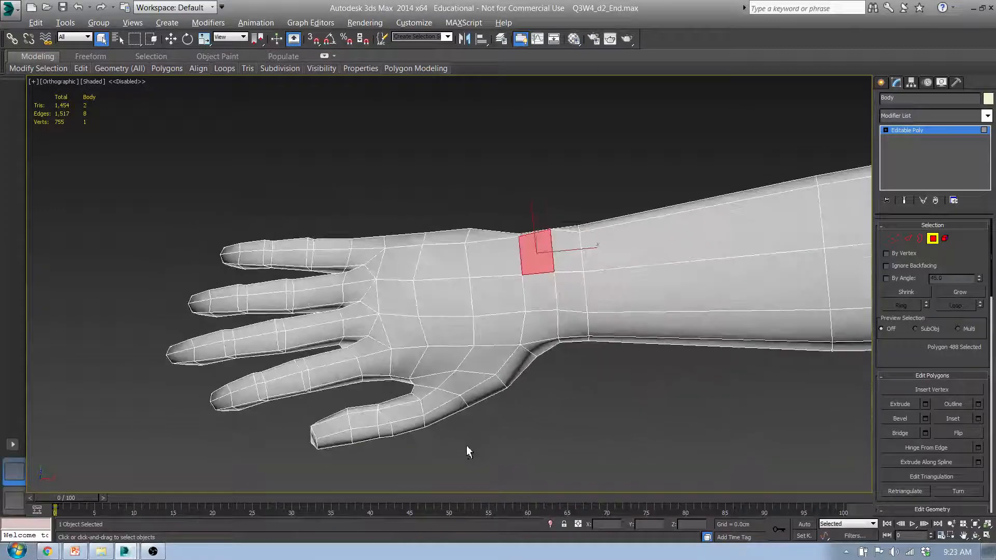
- Examine the hand's topology from the top, and select the polygons of the thumb and the adjoining side of the index finger
{"action": "key", "text": "t"}
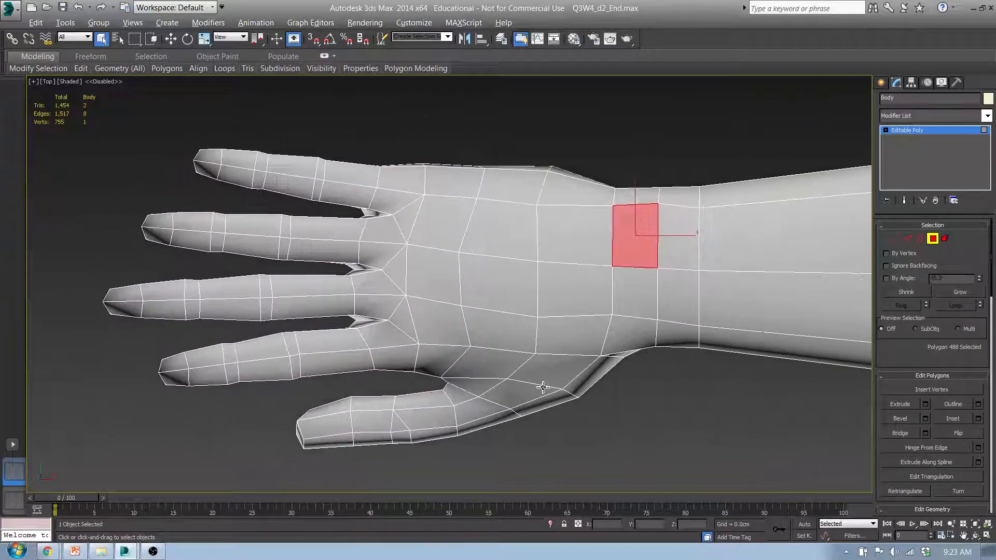
{"action": "middle_click_drag", "start_coordinate": [553, 418], "coordinate": [456, 427]}
{"action": "left_click_drag", "start_coordinate": [462, 185], "coordinate": [439, 216]}
{"action": "left_click_drag", "start_coordinate": [462, 136], "coordinate": [467, 124]}
{"action": "left_click_drag", "start_coordinate": [560, 466], "coordinate": [151, 389]}
{"action": "left_click_drag", "start_coordinate": [314, 394], "coordinate": [254, 383]}
{"action": "middle_click_drag", "start_coordinate": [609, 441], "coordinate": [584, 422], "text": "alt"}
{"action": "left_click_drag", "start_coordinate": [212, 353], "coordinate": [97, 313], "text": "ctrl"}
{"action": "middle_click_drag", "start_coordinate": [283, 371], "coordinate": [369, 399], "text": "alt"}
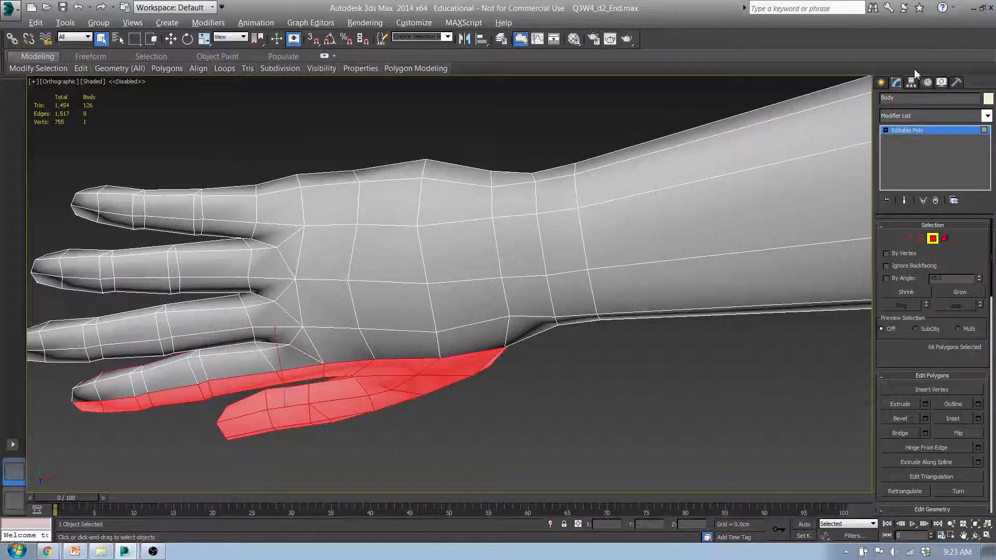
- Close Q3W4_d2_End.max and continue past the missing external files in Q3W4_d2_Start.max
{"action": "left_click", "coordinate": [635, 250]}
{"action": "key", "text": "f"}
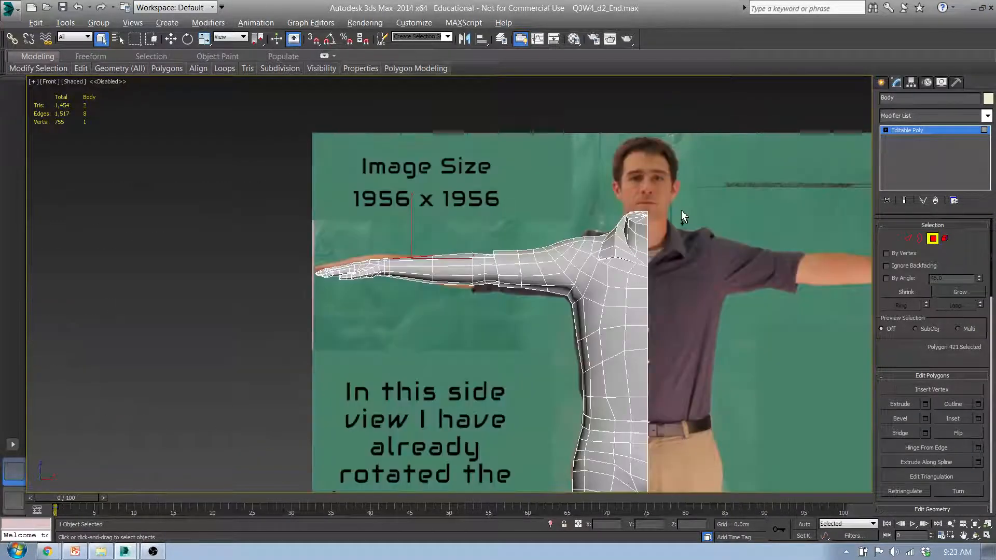
{"action": "left_click", "coordinate": [985, 8]}
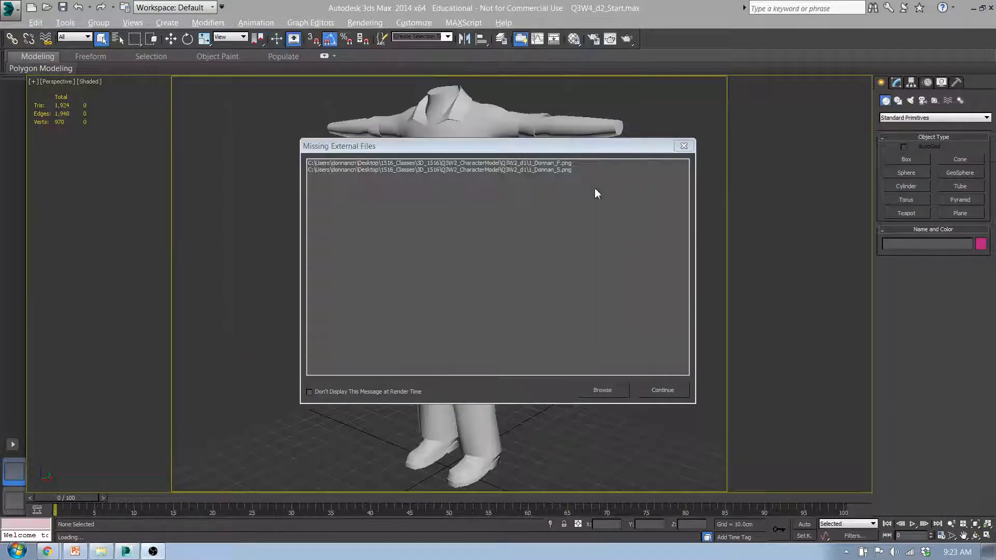
{"action": "left_click", "coordinate": [670, 391]}
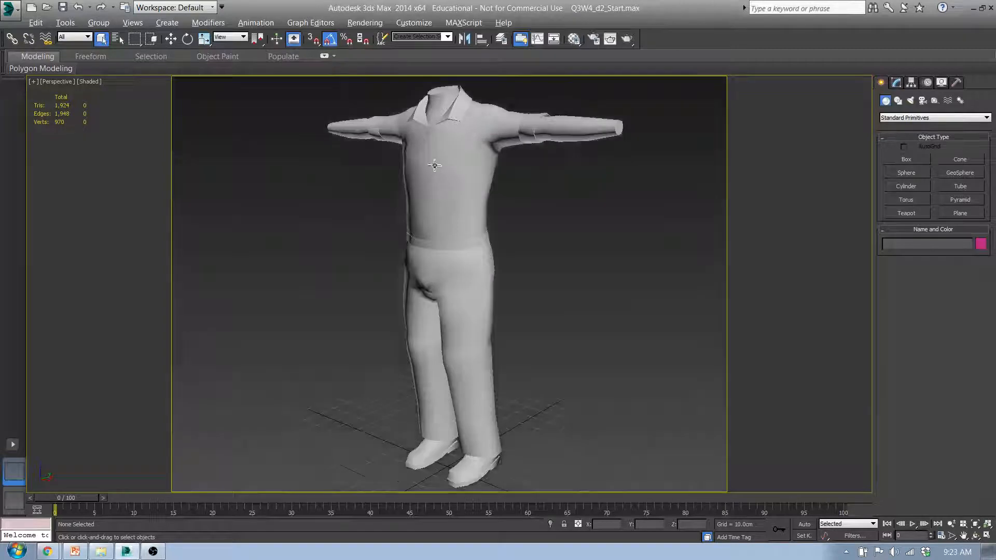
- Select the Body mesh in the perspective view to inspect its wireframe, and deselect it
{"action": "left_click", "coordinate": [433, 163]}
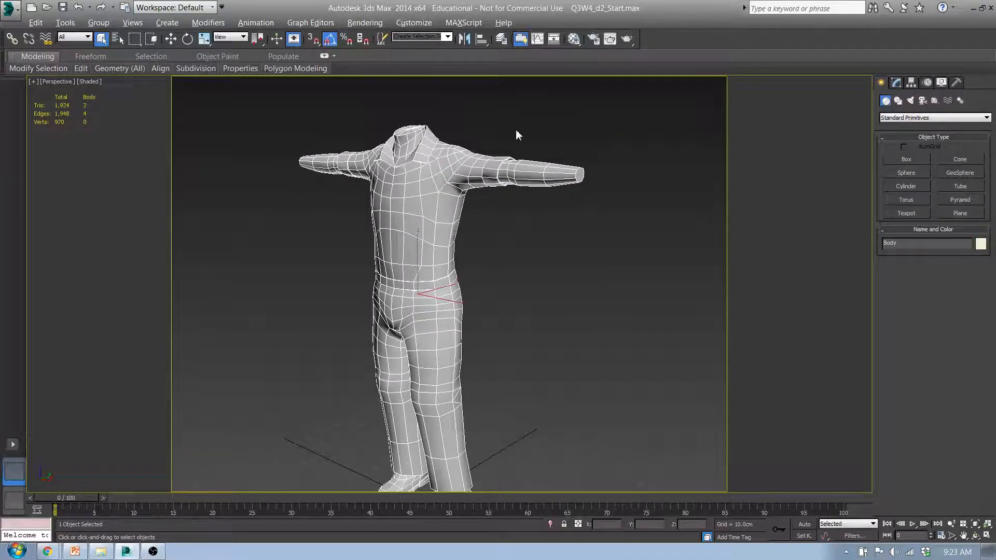
{"action": "middle_click_drag", "start_coordinate": [545, 300], "coordinate": [569, 286]}
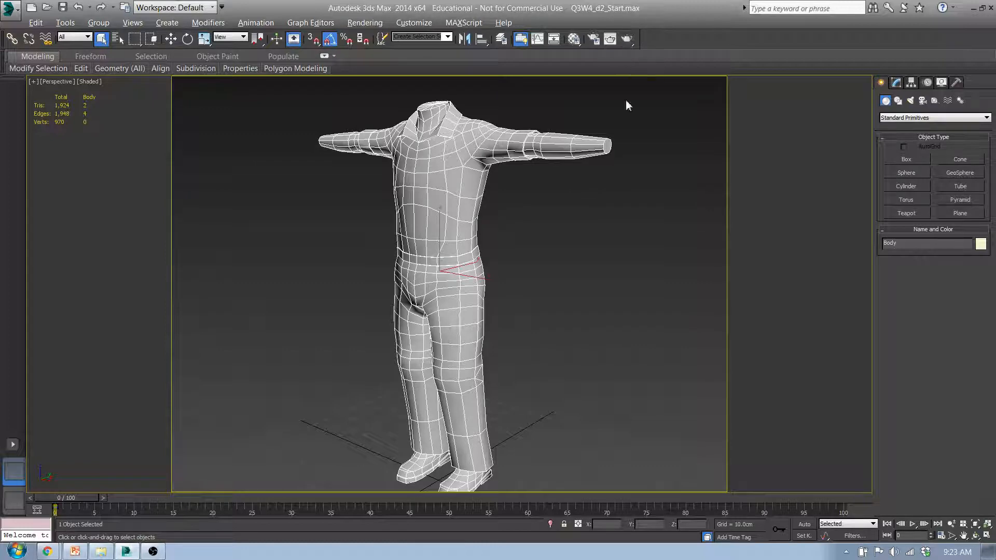
{"action": "left_click", "coordinate": [629, 216]}
{"action": "middle_click_drag", "start_coordinate": [573, 277], "coordinate": [550, 279]}
- Switch to the front view and unhide Reference_Layer
{"action": "key", "text": "f"}
{"action": "middle_click_drag", "start_coordinate": [542, 199], "coordinate": [542, 343]}
{"action": "scroll", "coordinate": [542, 344], "scroll_direction": "up", "scroll_amount": 2}
{"action": "scroll", "coordinate": [541, 343], "scroll_direction": "down", "scroll_amount": 2}
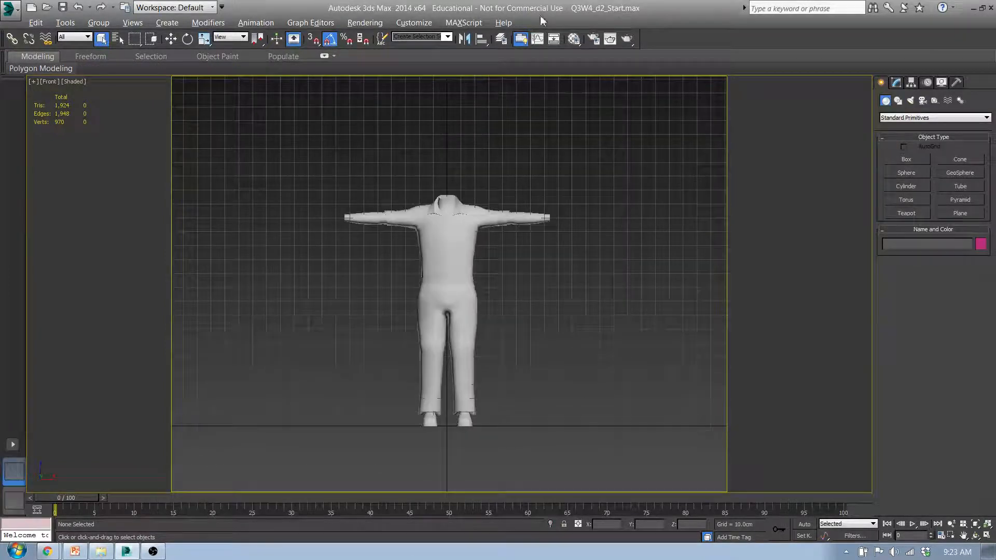
{"action": "left_click", "coordinate": [500, 42]}
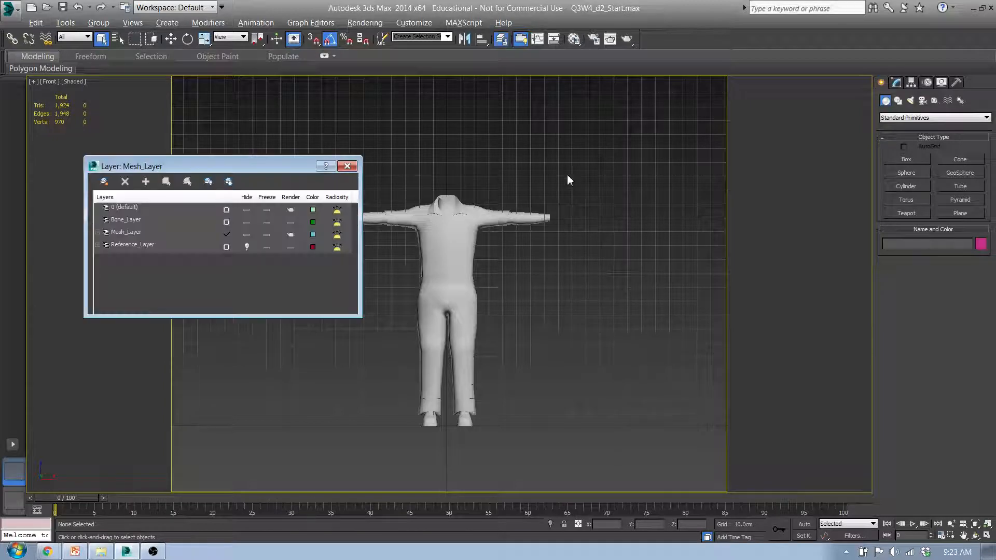
{"action": "left_click", "coordinate": [246, 248]}
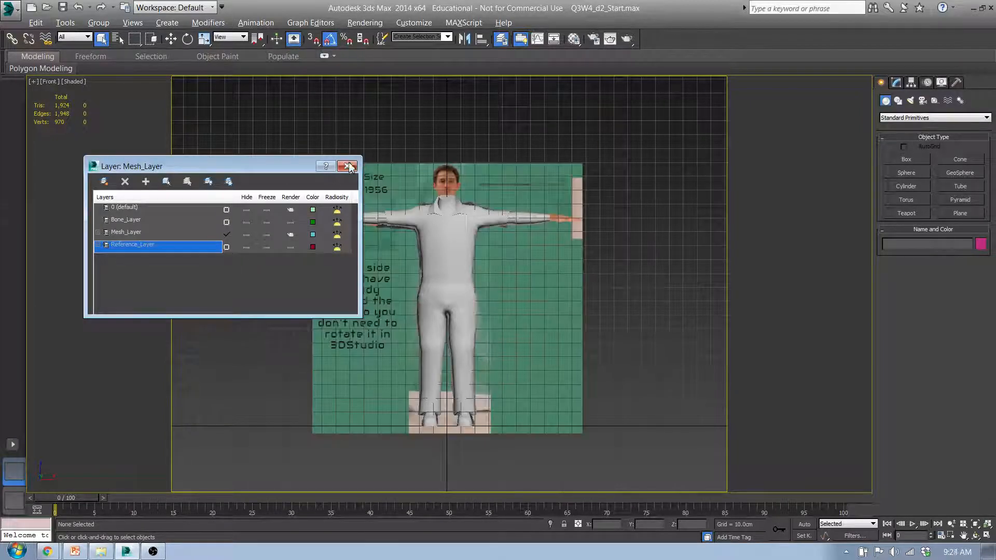
{"action": "left_click", "coordinate": [347, 166]}
- Select the Body mesh and compare its arms and wrist ends with the front reference image
{"action": "left_click", "coordinate": [467, 262]}
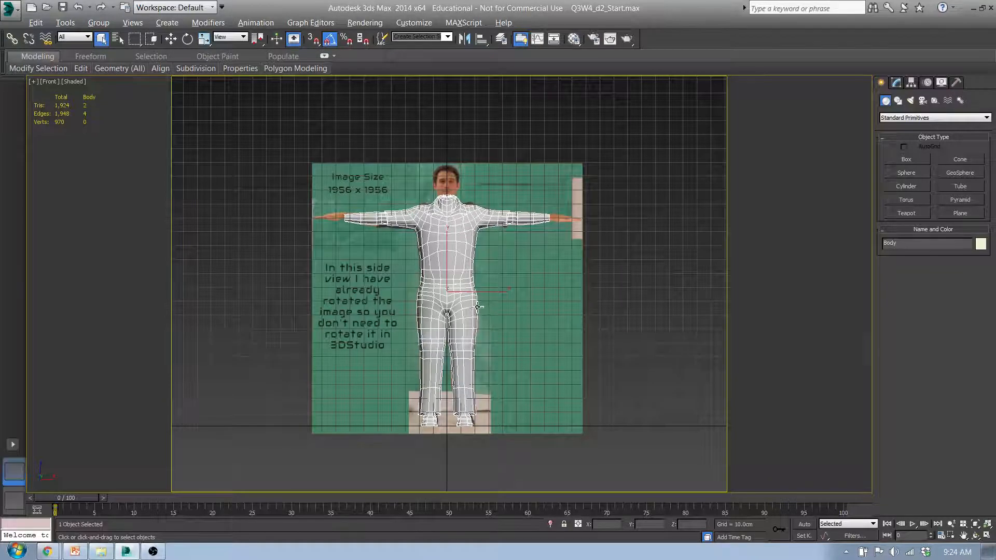
{"action": "scroll", "coordinate": [451, 223], "scroll_direction": "up", "scroll_amount": 3}
{"action": "scroll", "coordinate": [327, 244], "scroll_direction": "up", "scroll_amount": 4}
{"action": "scroll", "coordinate": [327, 244], "scroll_direction": "up", "scroll_amount": 2}
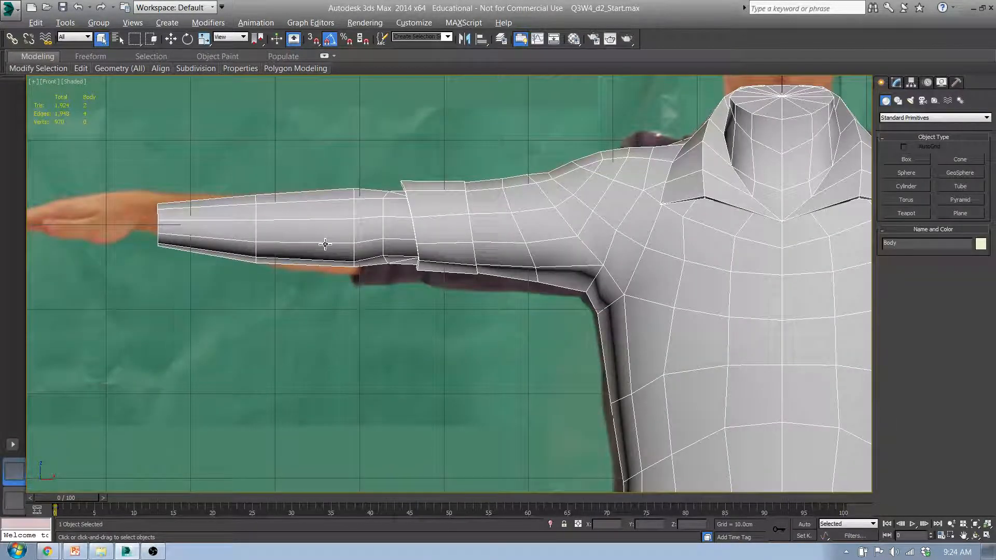
{"action": "scroll", "coordinate": [451, 302], "scroll_direction": "down", "scroll_amount": 3}
{"action": "middle_click_drag", "start_coordinate": [451, 302], "coordinate": [334, 307]}
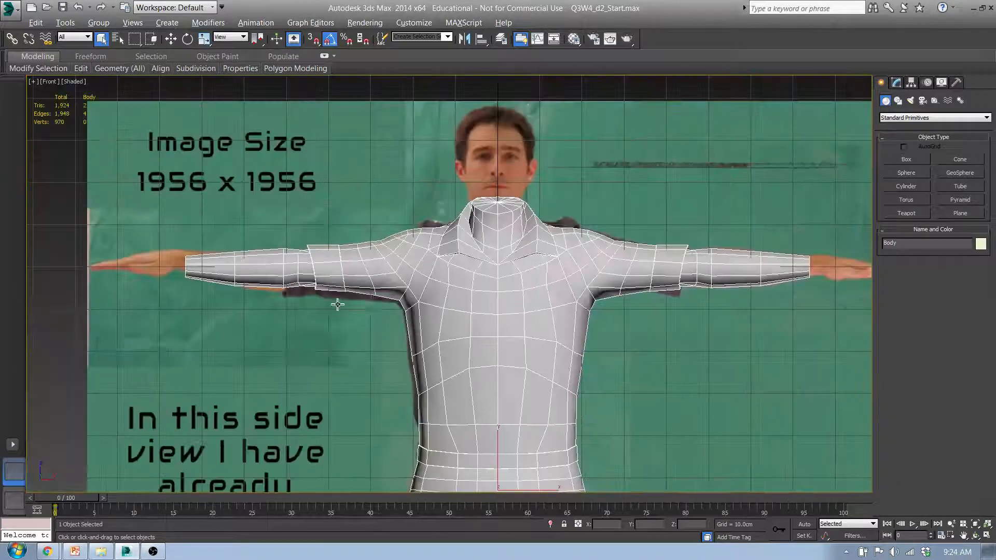
{"action": "middle_click_drag", "start_coordinate": [579, 259], "coordinate": [408, 286], "text": "alt"}
- Switch to the top view, frame the arm's open wrist end, and clear the selection
{"action": "key", "text": "t"}
{"action": "scroll", "coordinate": [295, 340], "scroll_direction": "down", "scroll_amount": 2}
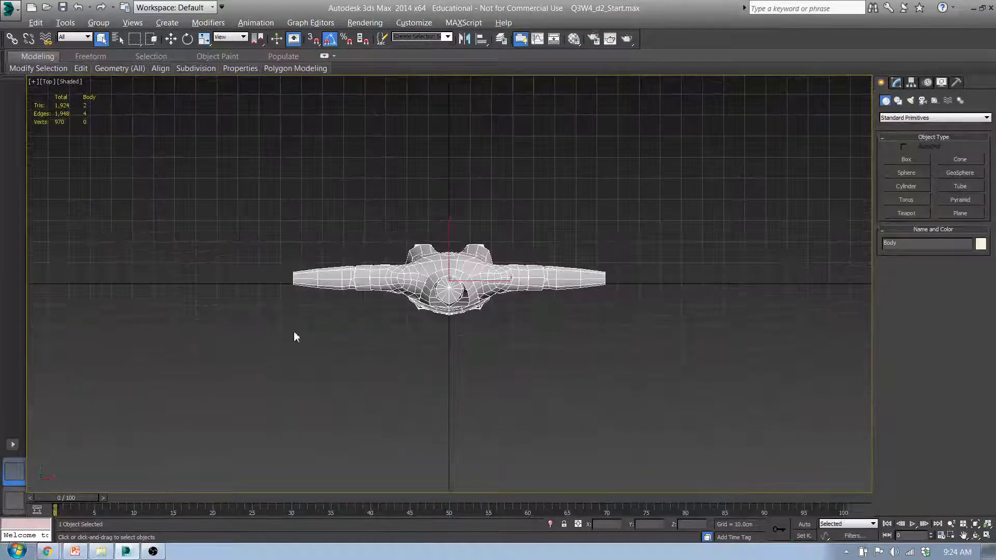
{"action": "middle_click_drag", "start_coordinate": [296, 340], "coordinate": [447, 304]}
{"action": "scroll", "coordinate": [447, 290], "scroll_direction": "up", "scroll_amount": 4}
{"action": "scroll", "coordinate": [446, 416], "scroll_direction": "down", "scroll_amount": 3}
{"action": "middle_click_drag", "start_coordinate": [518, 382], "coordinate": [495, 260]}
{"action": "left_click", "coordinate": [538, 384]}
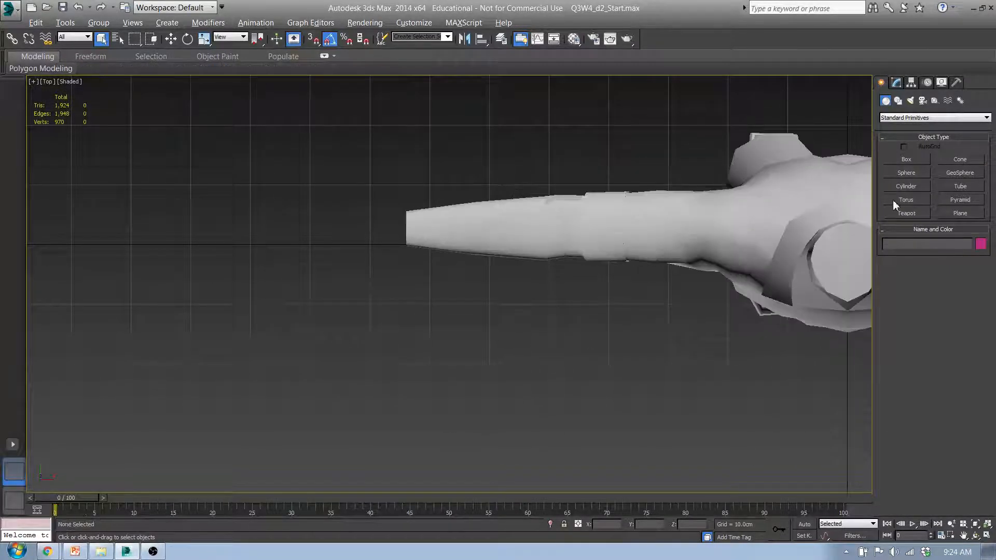
- Switch to the Q3W4_d2_Hands folder in Windows Explorer and preview the hand images Q3W4_d2_06.PNG to Q3W4_d2_08.PNG
{"action": "left_click", "coordinate": [101, 552]}
{"action": "left_click_drag", "start_coordinate": [276, 324], "coordinate": [291, 233]}
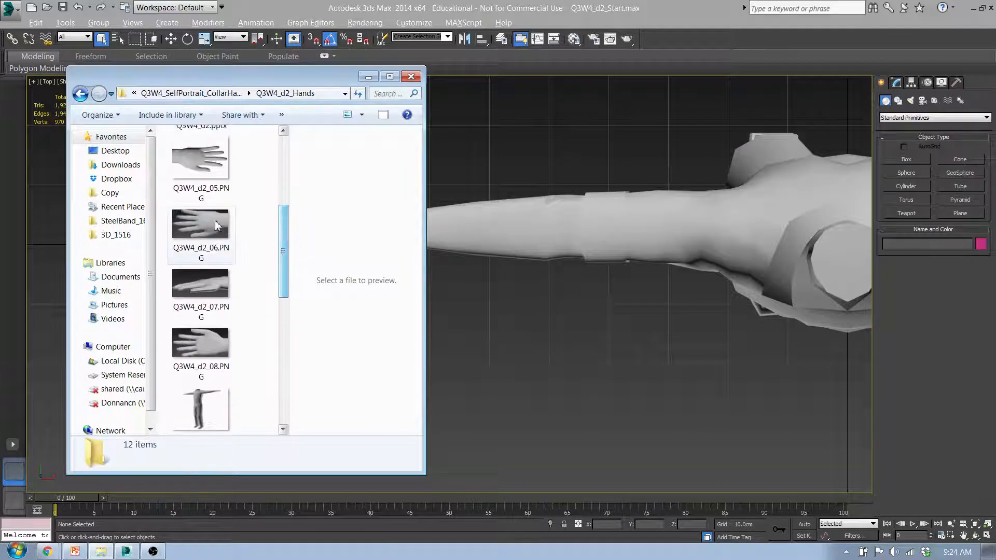
{"action": "left_click", "coordinate": [198, 222]}
{"action": "left_click", "coordinate": [205, 287]}
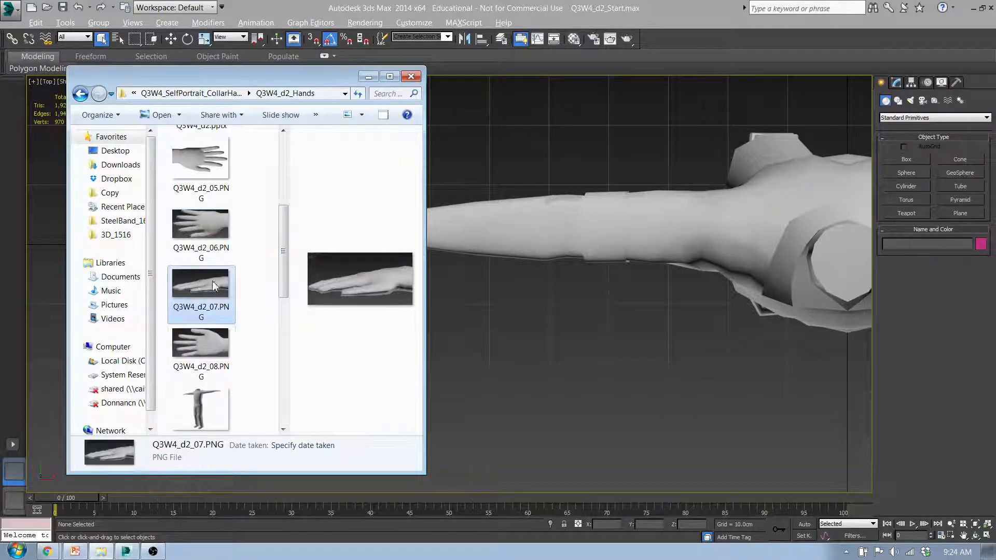
{"action": "left_click", "coordinate": [203, 348]}
{"action": "left_click", "coordinate": [215, 302]}
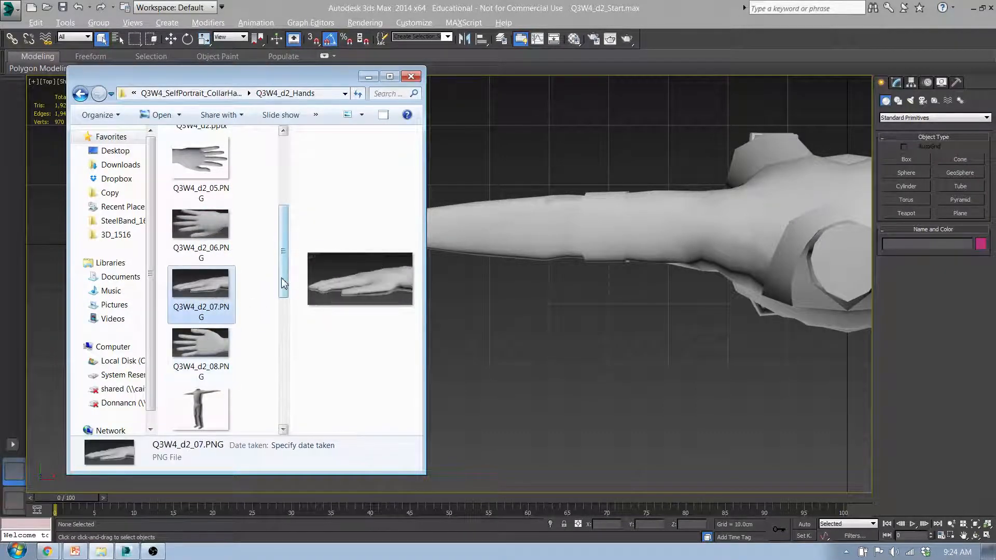
- Open Q3W4_d2_06.PNG at full size to examine the top view of the hand, and close the image
{"action": "left_click", "coordinate": [202, 226]}
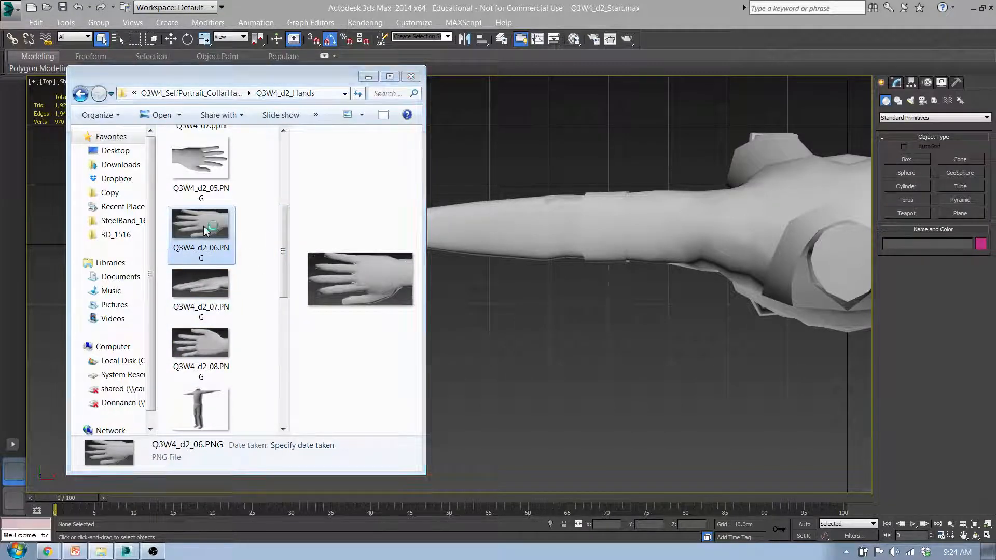
{"action": "double_click", "coordinate": [206, 230]}
{"action": "left_click_drag", "start_coordinate": [285, 127], "coordinate": [554, 0]}
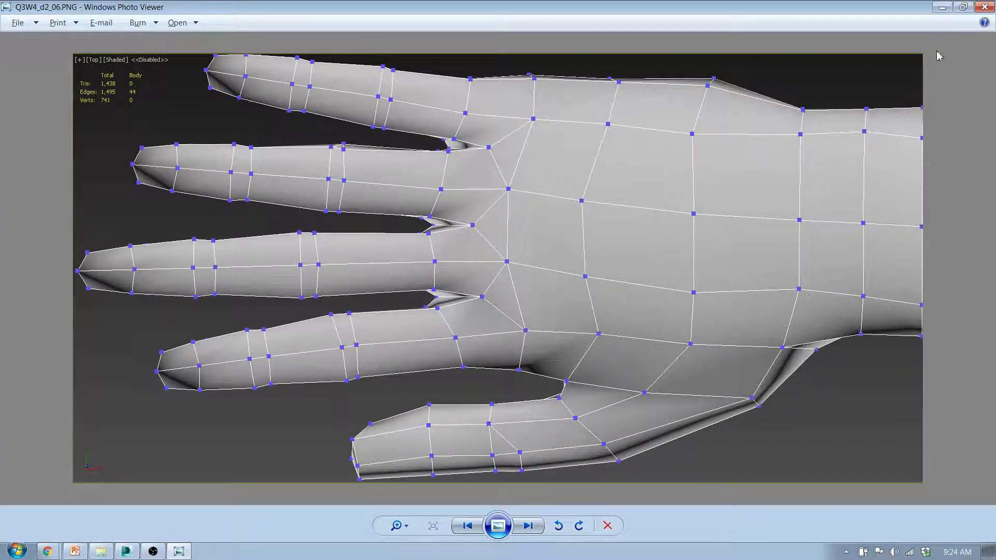
{"action": "left_click", "coordinate": [985, 7]}
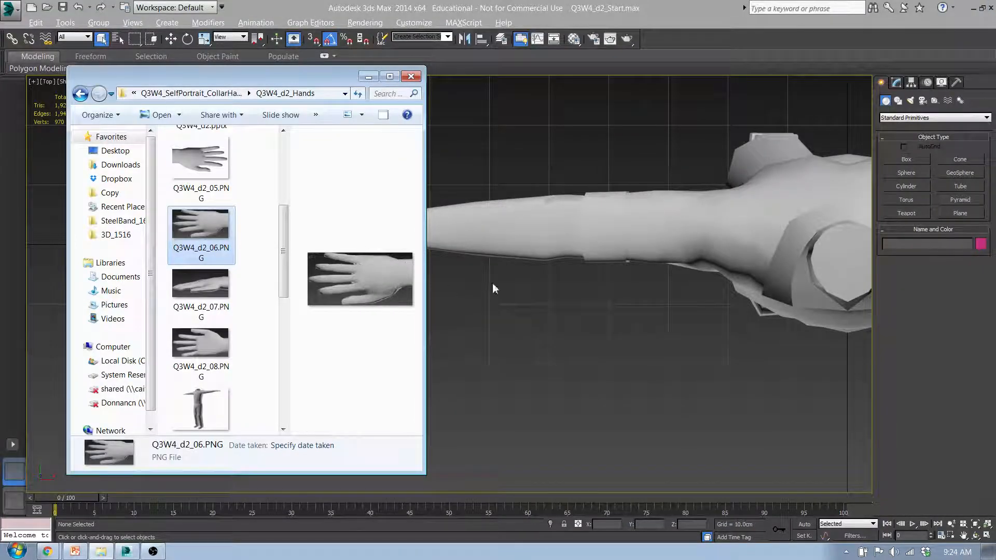
- Look up the pixel dimensions of Q3W4_d2_06.PNG in its file properties, move that dialog aside and close the folder window
{"action": "right_click", "coordinate": [204, 235]}
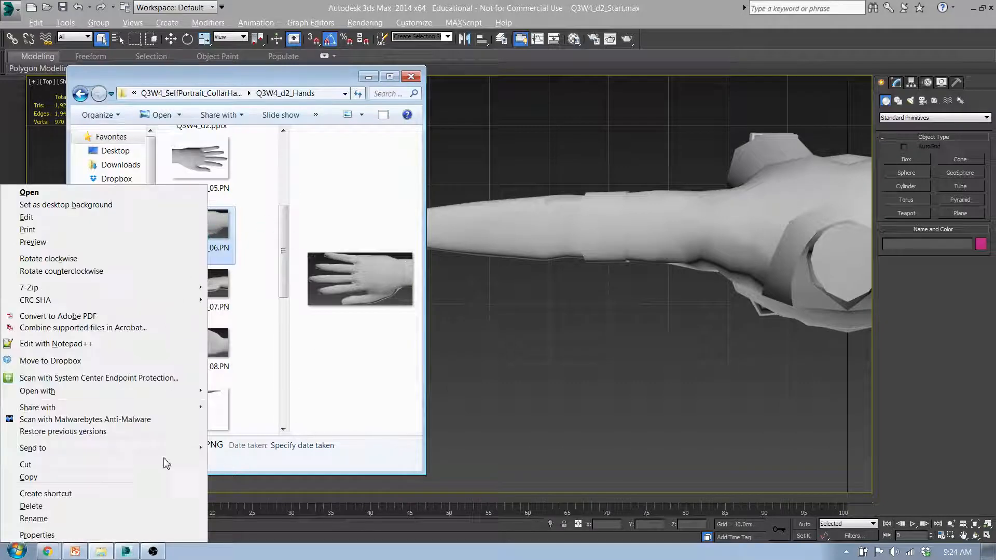
{"action": "left_click", "coordinate": [87, 535]}
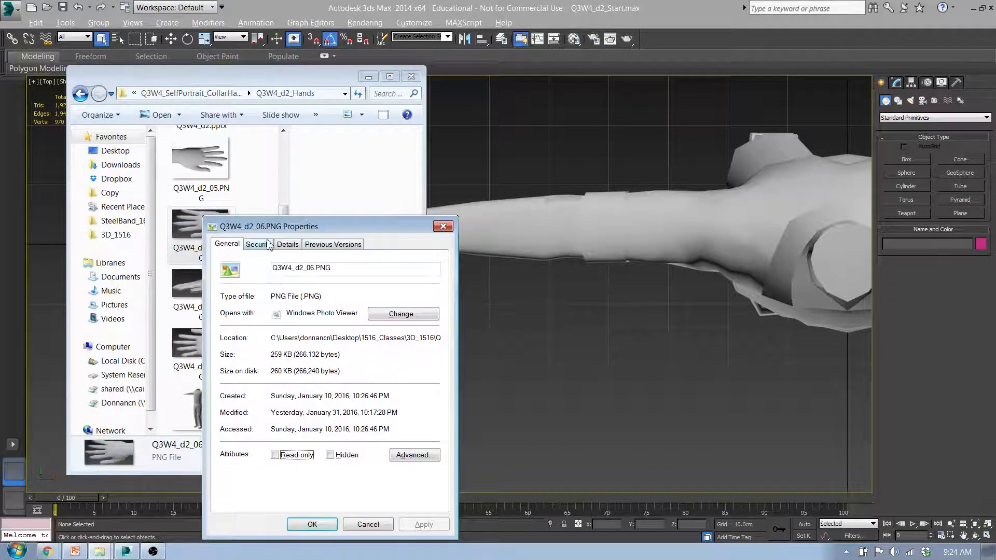
{"action": "left_click", "coordinate": [287, 244]}
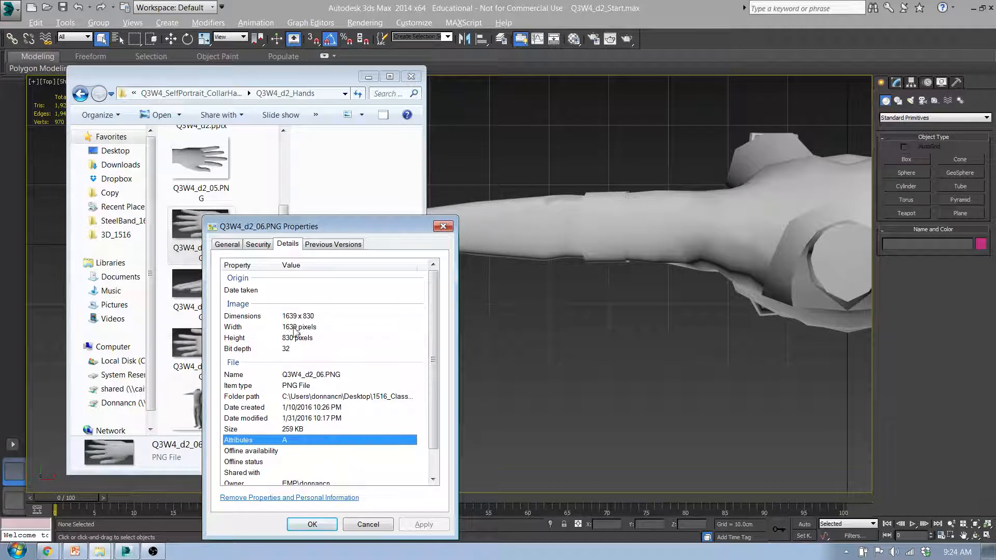
{"action": "left_click_drag", "start_coordinate": [366, 230], "coordinate": [0, 229]}
{"action": "left_click", "coordinate": [411, 76]}
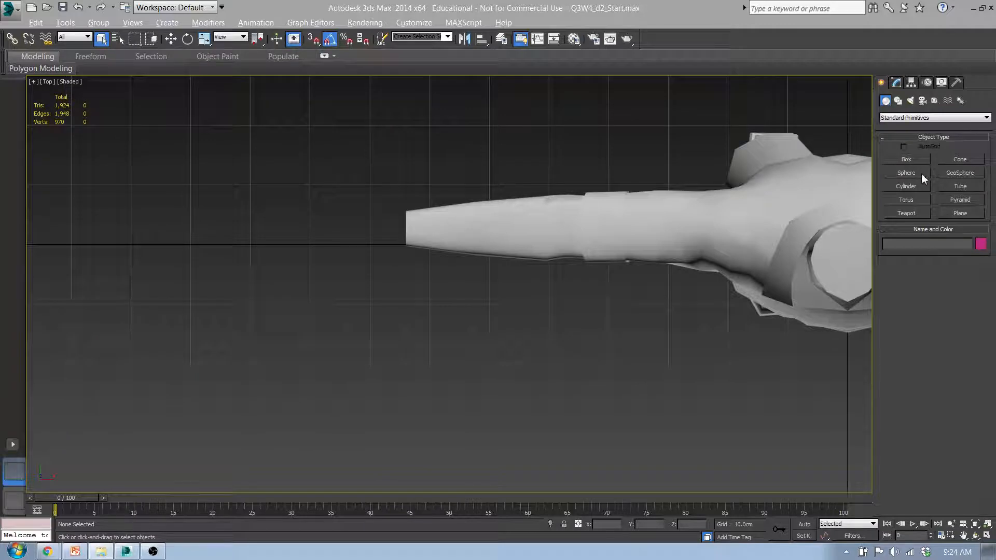
- Draw a plane just beyond the arm's open wrist end, and set its length to 830 cm and width to 1639 cm
{"action": "left_click", "coordinate": [960, 212]}
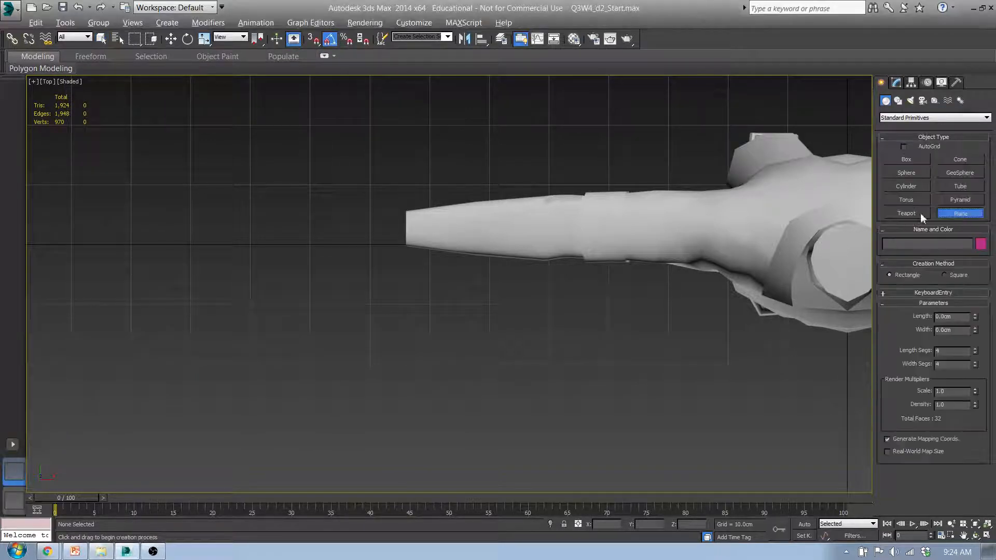
{"action": "left_click_drag", "start_coordinate": [208, 185], "coordinate": [384, 286]}
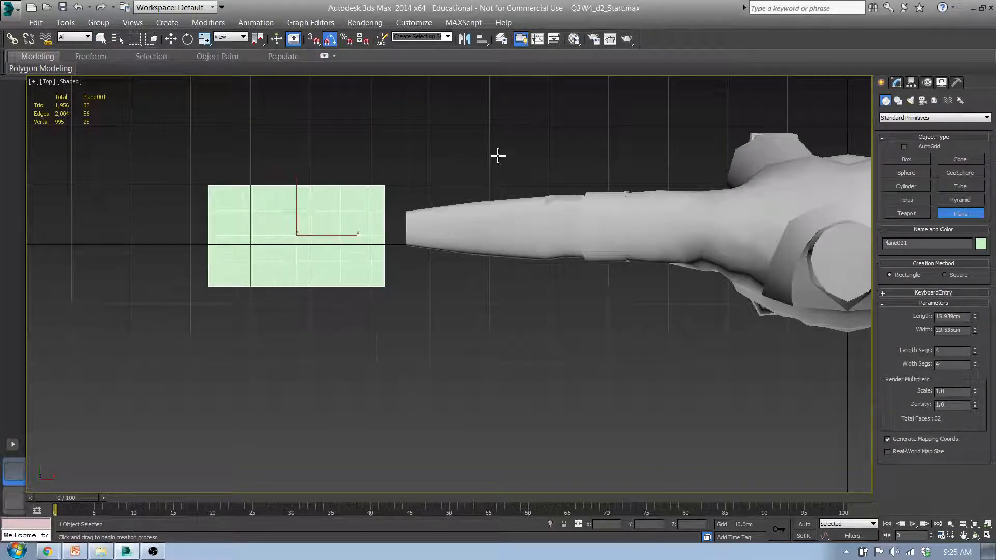
{"action": "double_click", "coordinate": [966, 320]}
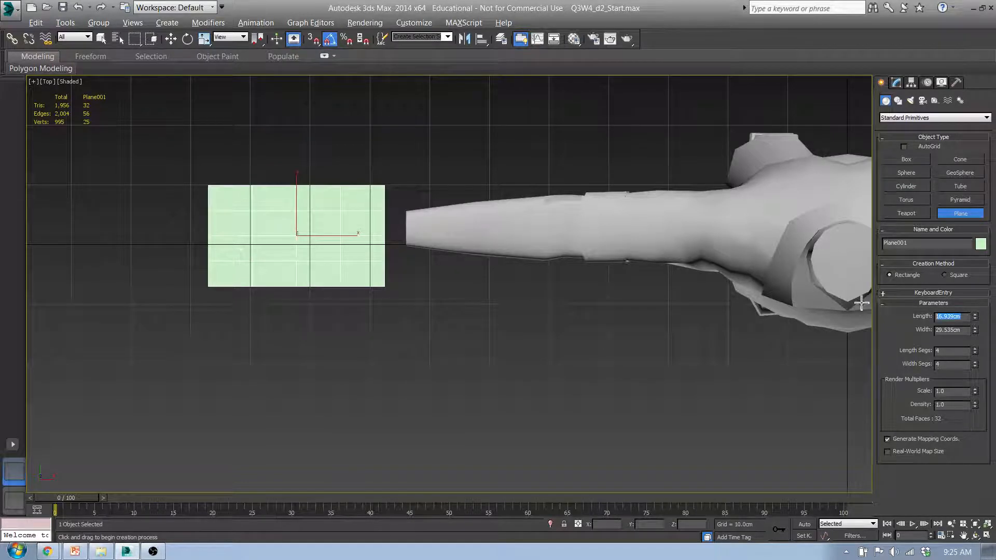
{"action": "type", "text": "16"}
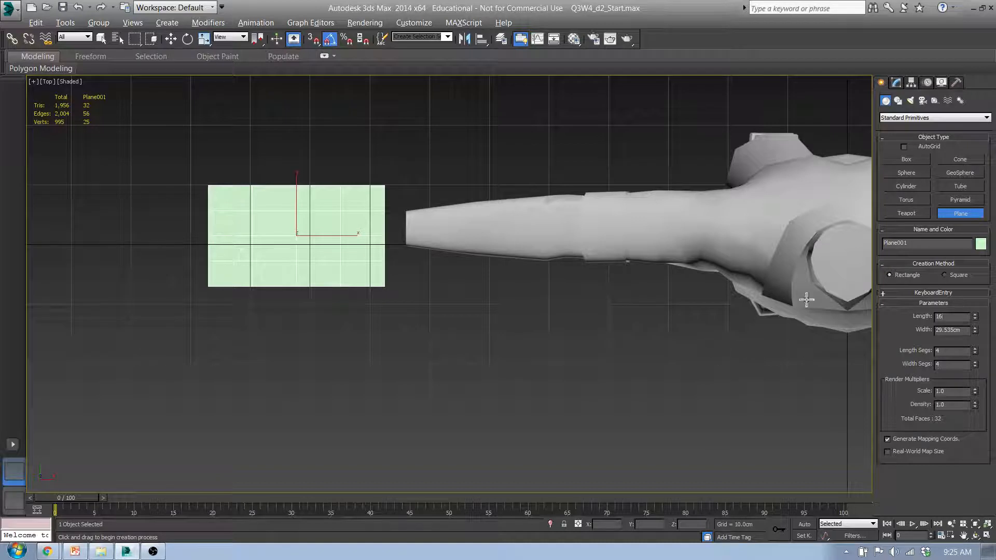
{"action": "double_click", "coordinate": [951, 317]}
{"action": "type", "text": "830"}
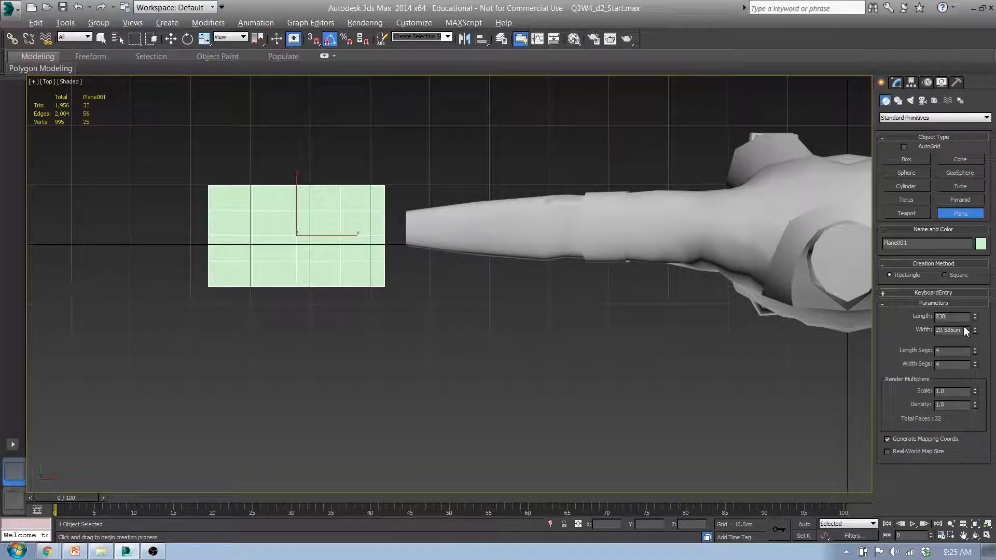
{"action": "key", "text": "Tab"}
{"action": "type", "text": "1"}
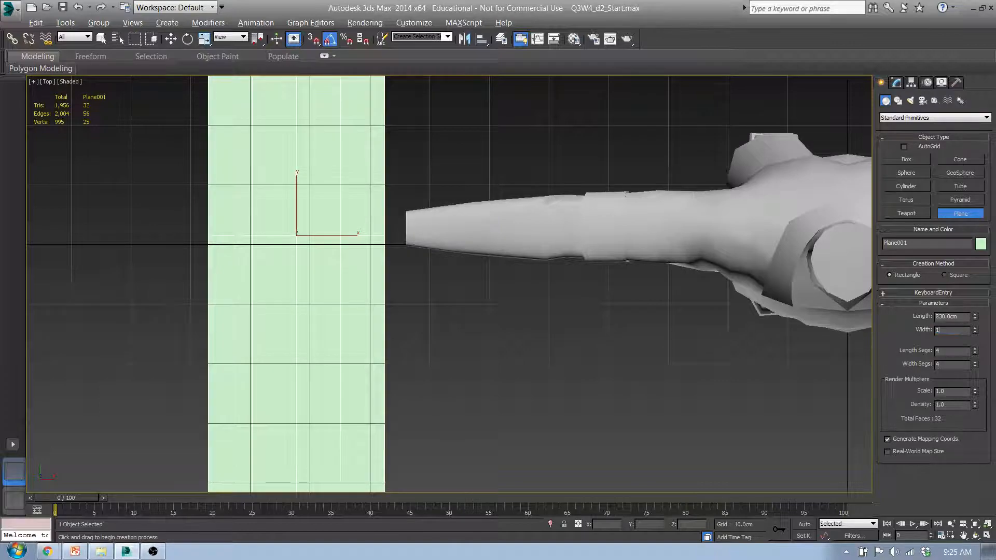
{"action": "type", "text": "639"}
{"action": "key", "text": "Return"}
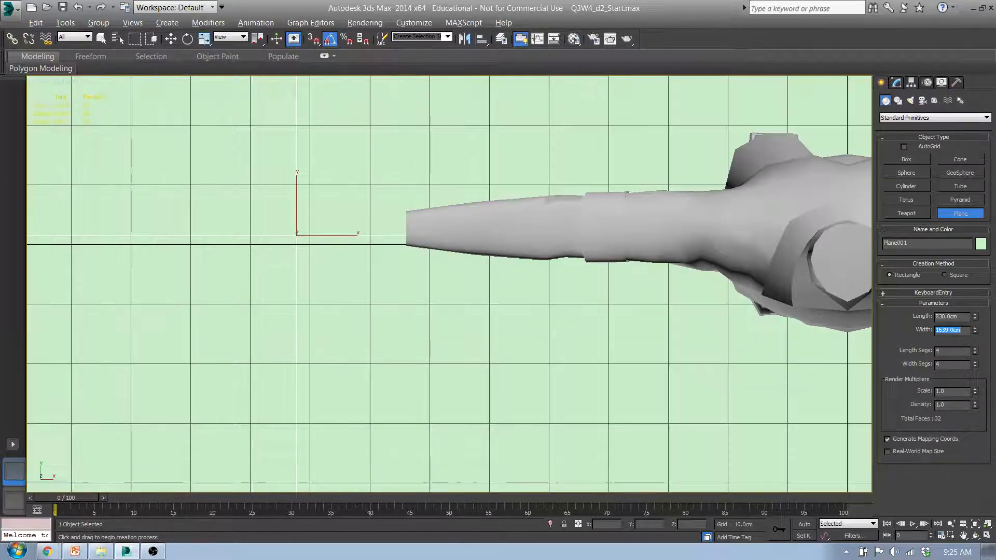
- Scale the plane uniformly down to 1 percent and frame it
{"action": "middle_click_drag", "start_coordinate": [651, 386], "coordinate": [547, 382]}
{"action": "scroll", "coordinate": [548, 382], "scroll_direction": "down", "scroll_amount": 10}
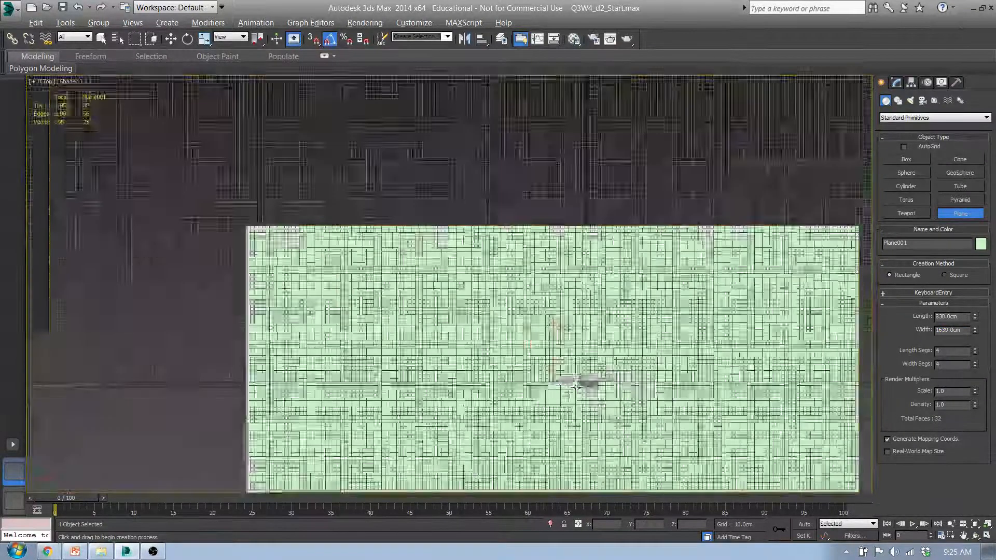
{"action": "scroll", "coordinate": [555, 384], "scroll_direction": "up", "scroll_amount": 3}
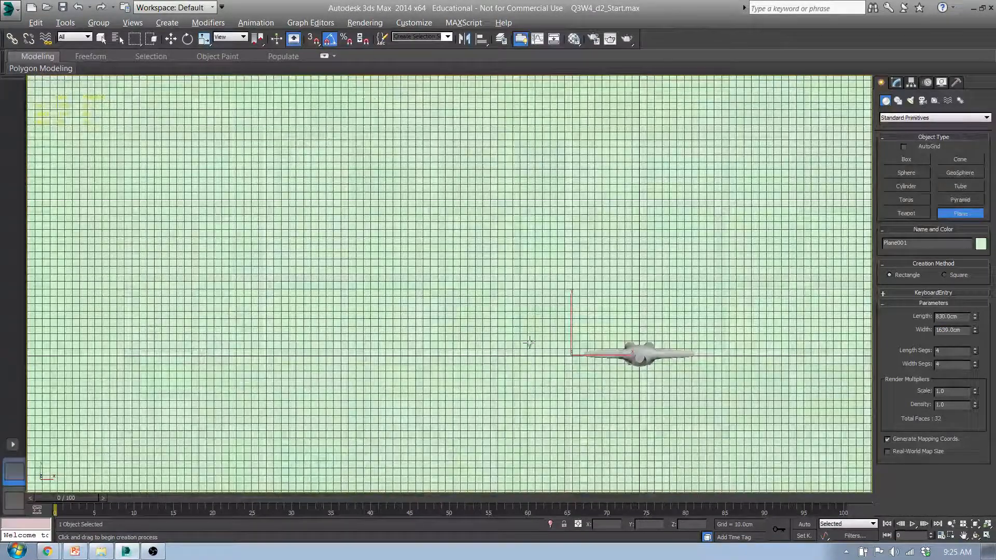
{"action": "key", "text": "r"}
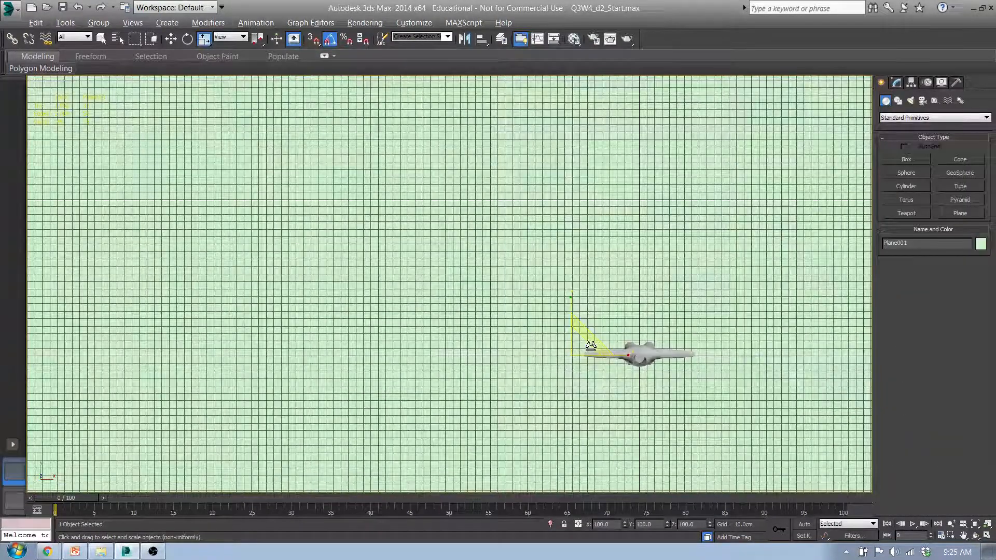
{"action": "type", "text": "1"}
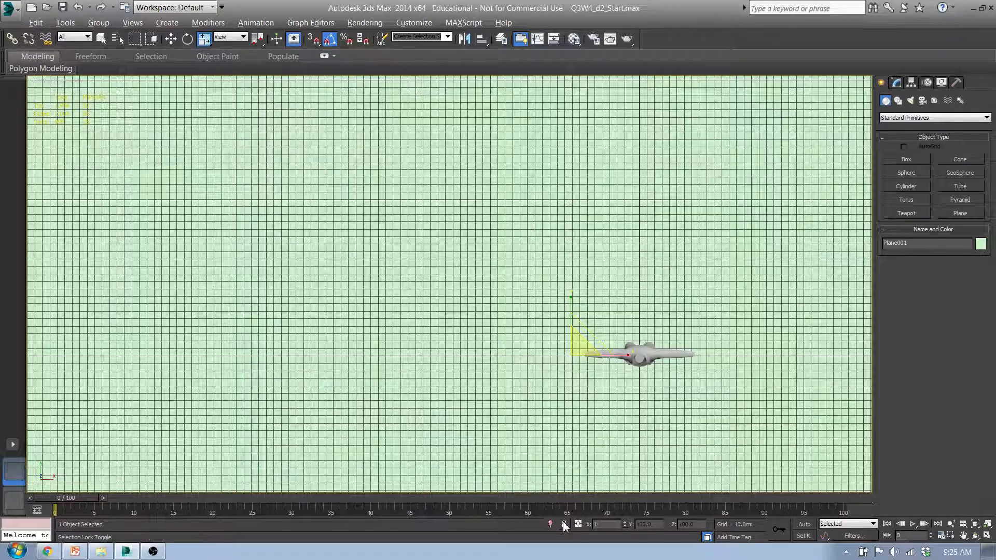
{"action": "key", "text": "Return"}
{"action": "scroll", "coordinate": [582, 355], "scroll_direction": "up", "scroll_amount": 10}
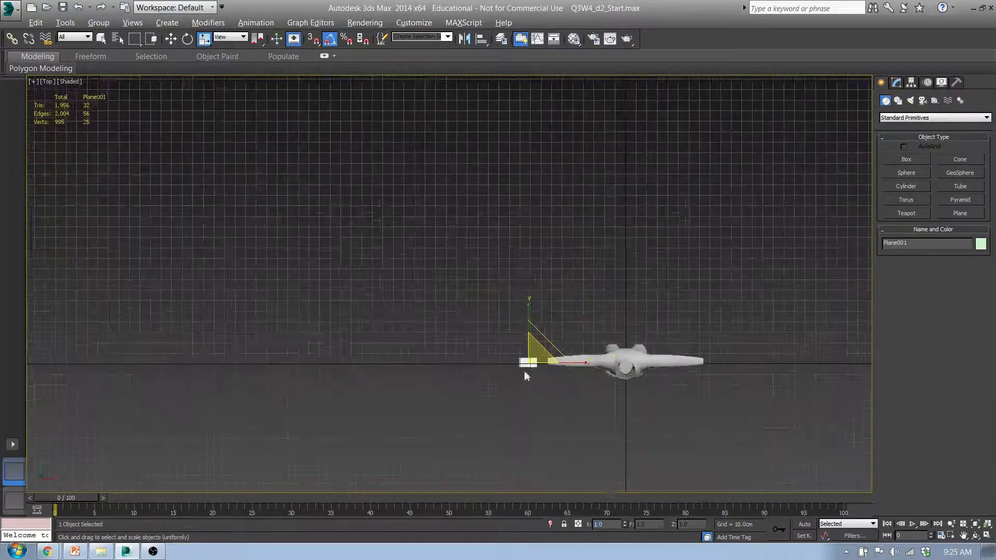
{"action": "middle_click_drag", "start_coordinate": [542, 339], "coordinate": [535, 317]}
{"action": "scroll", "coordinate": [524, 314], "scroll_direction": "up", "scroll_amount": 3}
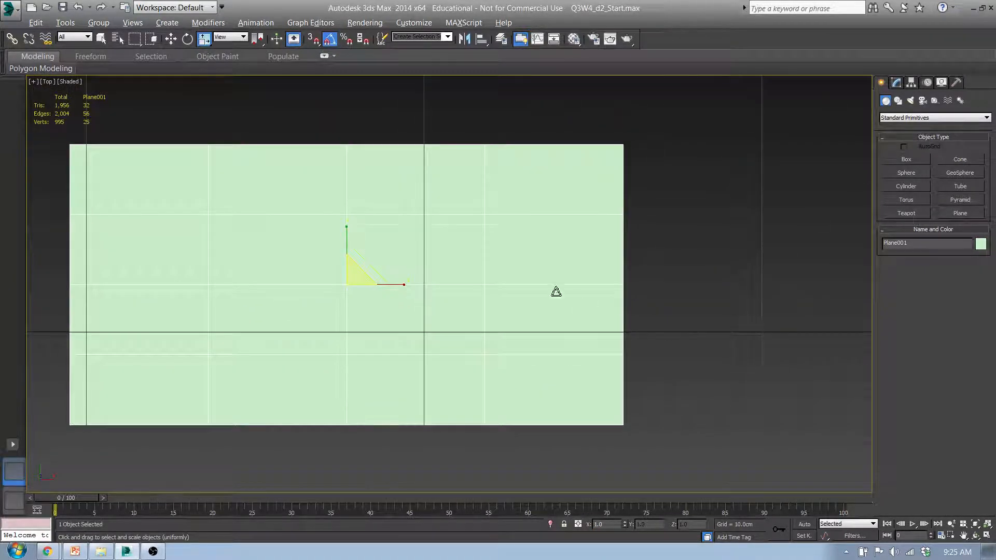
- Reduce the plane's length and width segments to 1 each, and return to the plain selection tool
{"action": "left_click", "coordinate": [902, 81]}
{"action": "left_click", "coordinate": [974, 271]}
{"action": "right_click", "coordinate": [973, 275]}
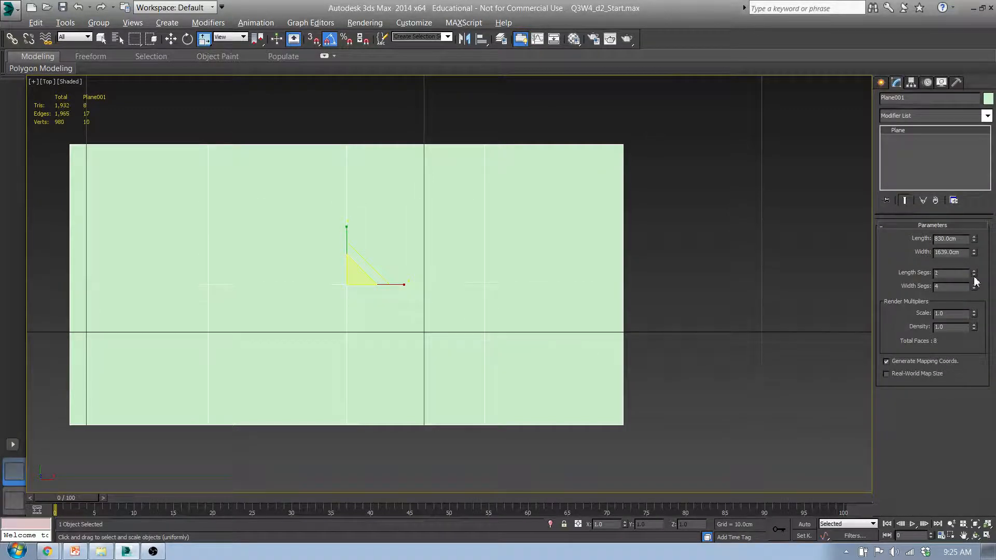
{"action": "right_click", "coordinate": [974, 288]}
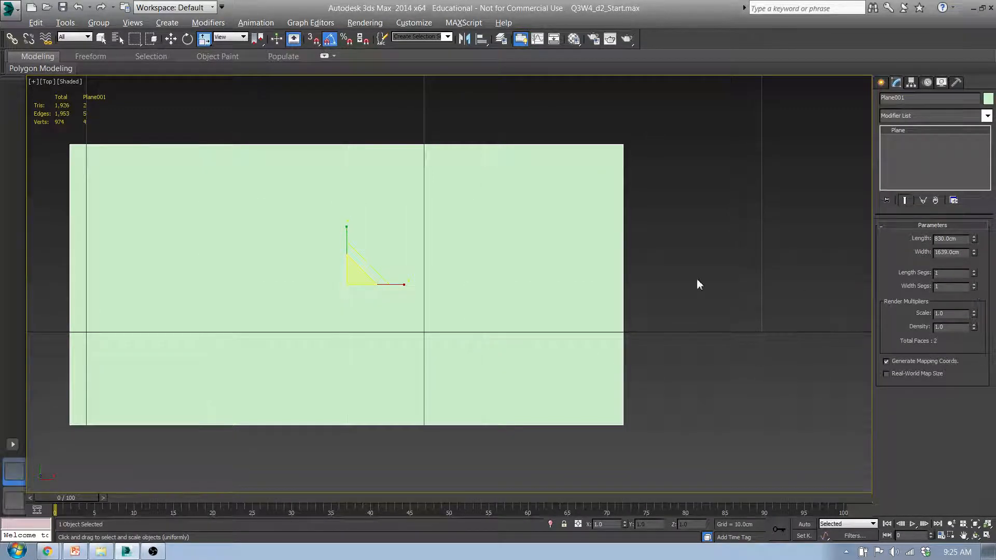
{"action": "key", "text": "q"}
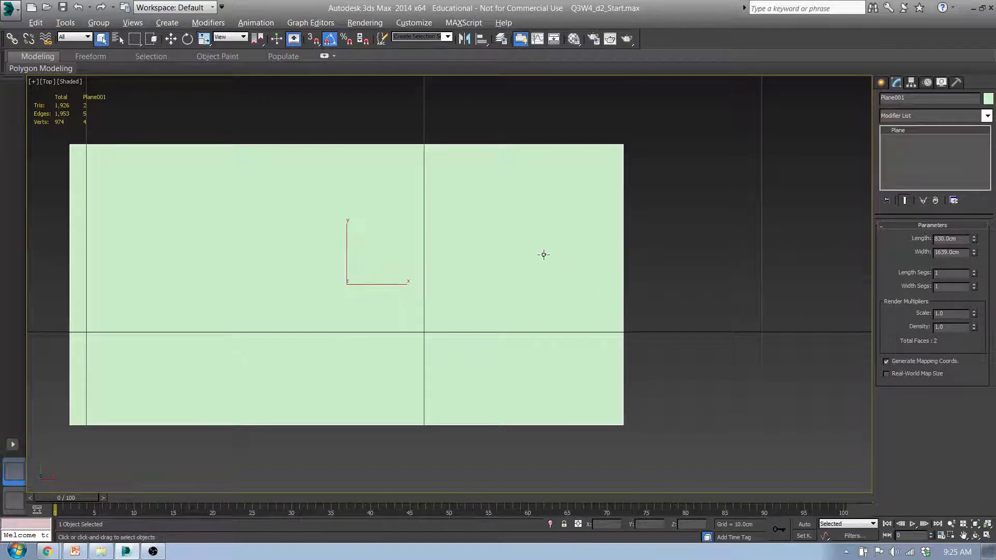
- Open the Material Editor and name the unused 07 - Default material Hands
{"action": "key", "text": "m"}
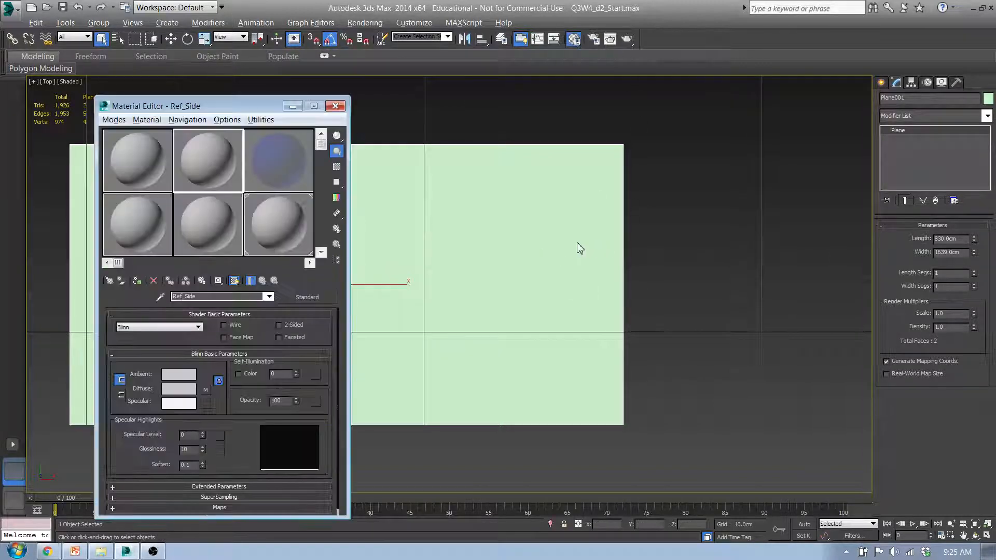
{"action": "left_click", "coordinate": [138, 239]}
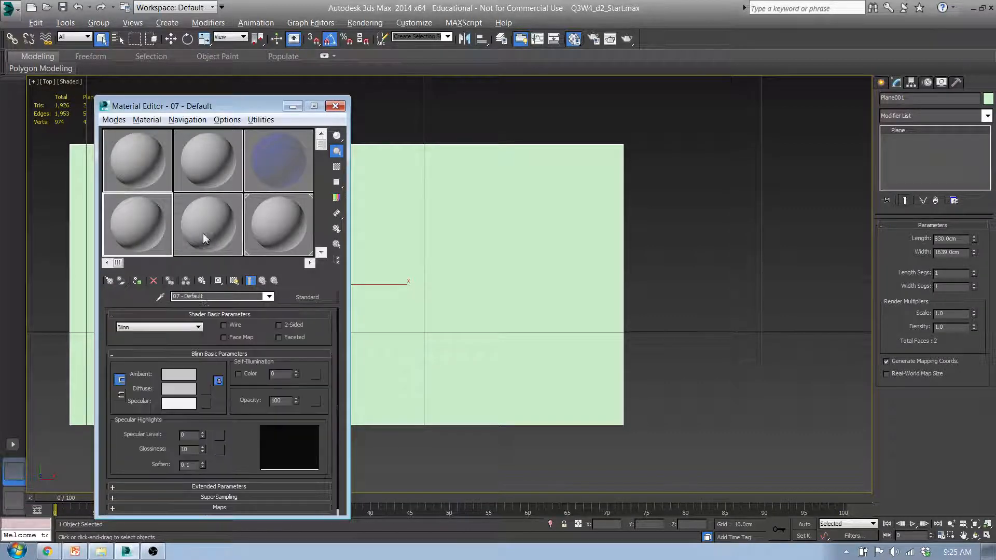
{"action": "type", "text": "Hands"}
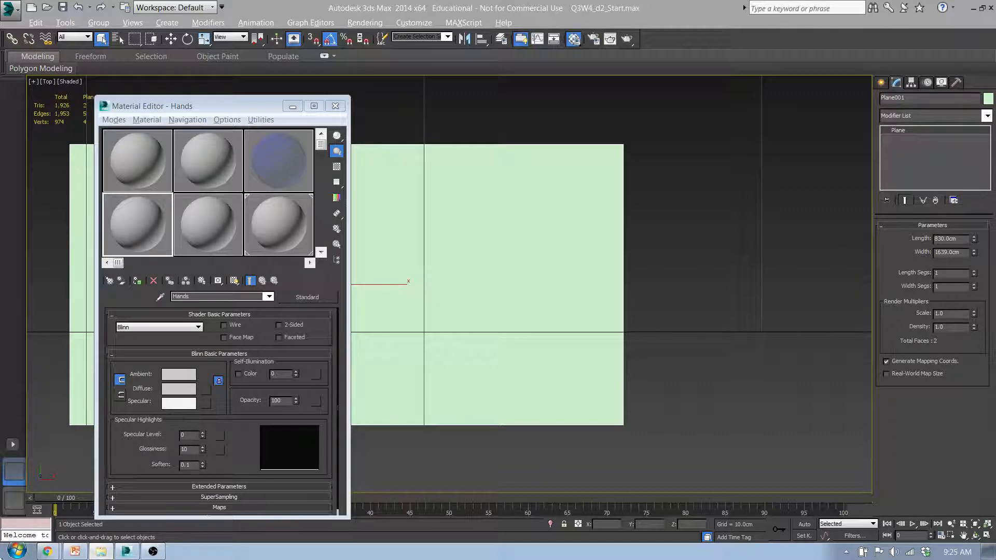
- Switch to Windows Explorer, go to 3D_1516 > Q3W4_SelfPortrait_CollarHands > Q3W4_d2_Hands, and select Q3W4_d2_06.PNG
{"action": "left_click", "coordinate": [15, 552]}
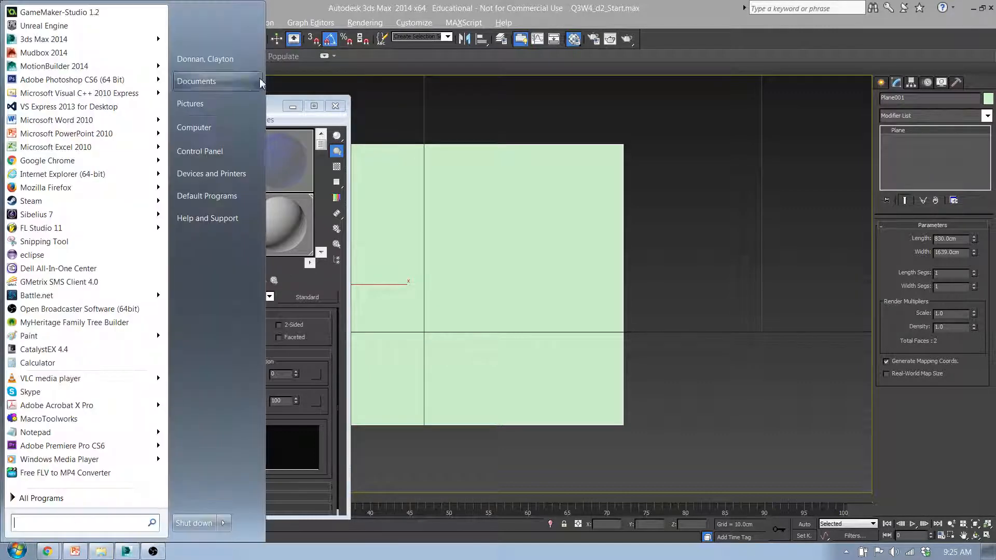
{"action": "left_click", "coordinate": [208, 81]}
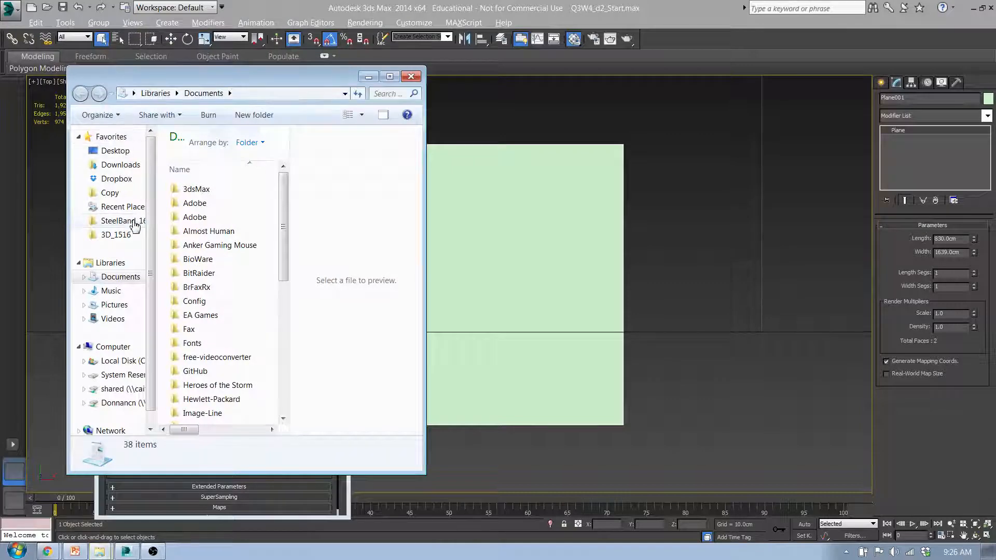
{"action": "left_click", "coordinate": [124, 235]}
{"action": "left_click_drag", "start_coordinate": [282, 204], "coordinate": [284, 311]}
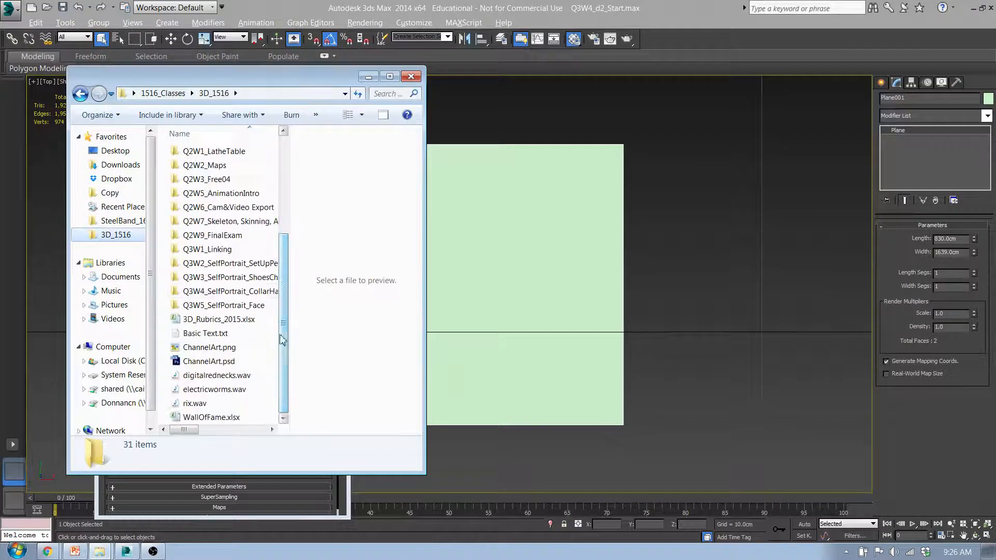
{"action": "double_click", "coordinate": [242, 301]}
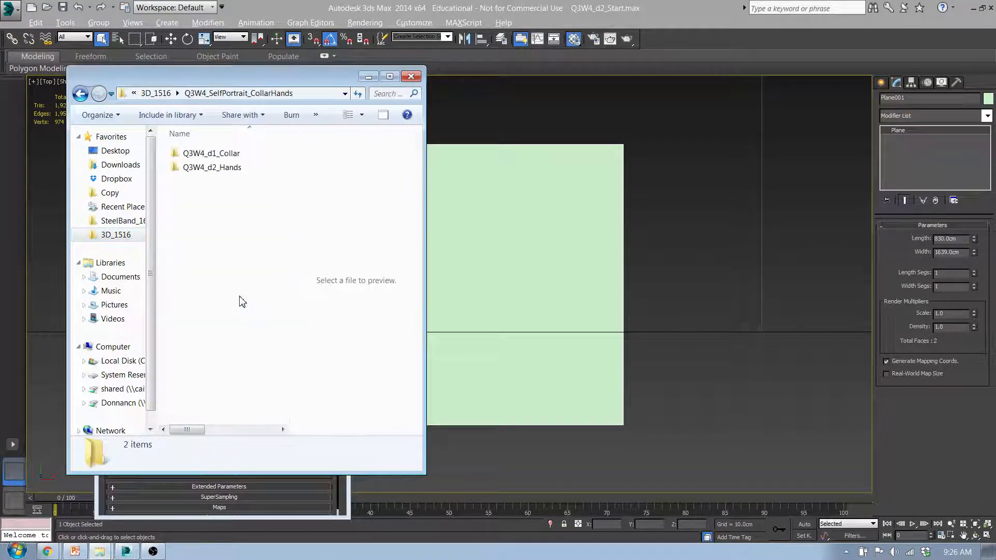
{"action": "double_click", "coordinate": [211, 167]}
{"action": "left_click_drag", "start_coordinate": [285, 189], "coordinate": [281, 260]}
{"action": "left_click", "coordinate": [201, 231]}
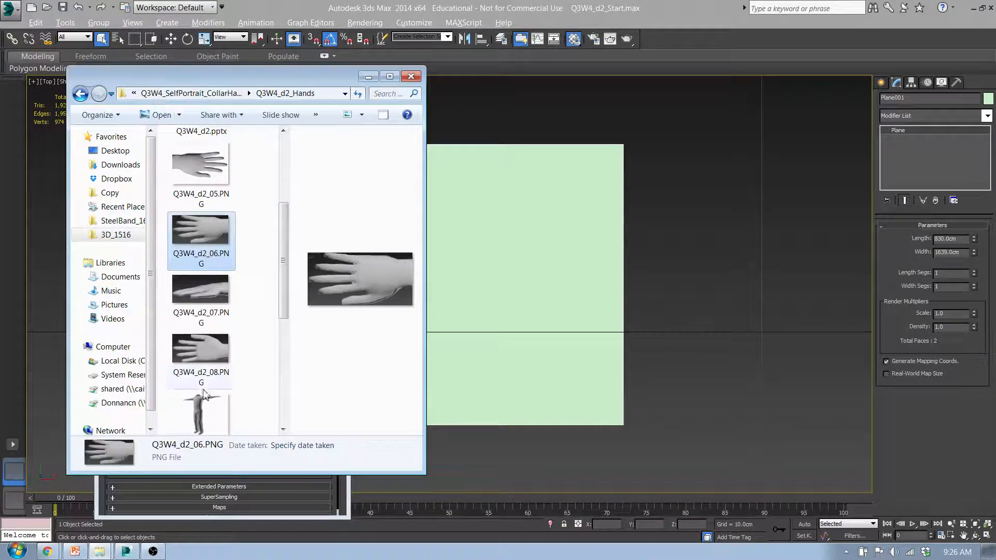
- Load Q3W4_d2_06.PNG into the Hands material's sample slot, and close the folder window
{"action": "left_click_drag", "start_coordinate": [298, 81], "coordinate": [629, 135]}
{"action": "left_click_drag", "start_coordinate": [526, 291], "coordinate": [157, 235]}
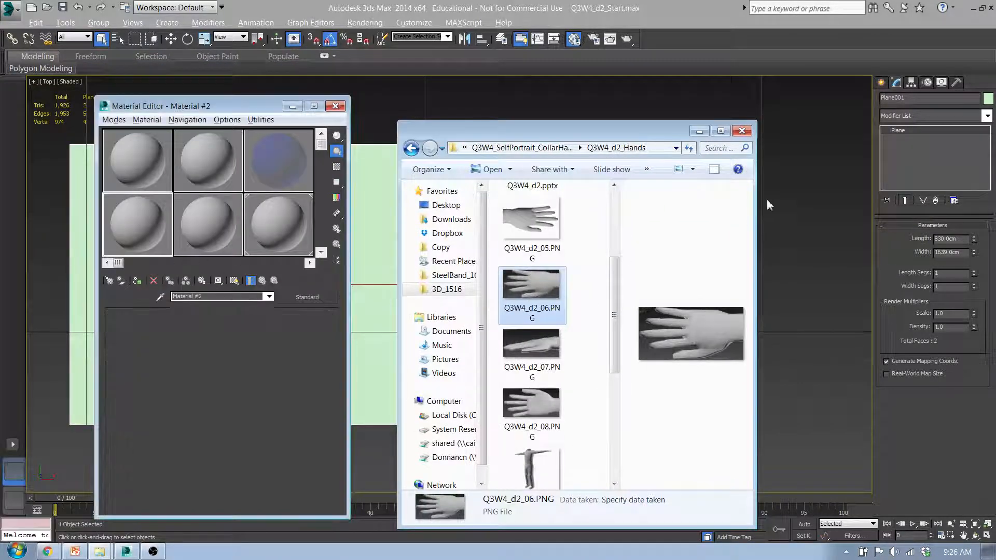
{"action": "left_click", "coordinate": [744, 132]}
- Assign the hand image material to the plane, and close the Material Editor
{"action": "left_click_drag", "start_coordinate": [193, 109], "coordinate": [600, 119]}
{"action": "left_click_drag", "start_coordinate": [546, 225], "coordinate": [331, 285]}
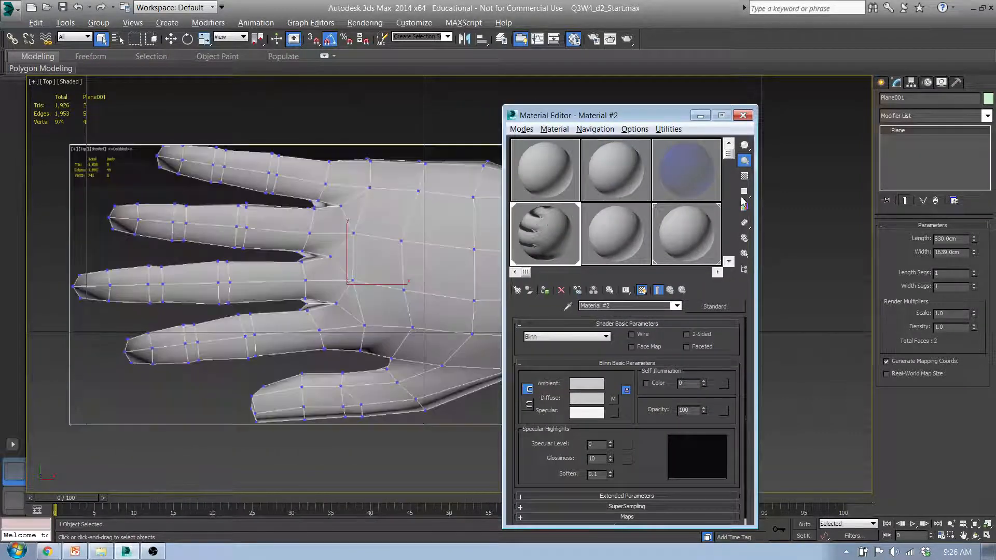
{"action": "left_click", "coordinate": [743, 115]}
- Move the hand reference plane closer to the wrist, to about X -87.8 cm, Y 2.1 cm
{"action": "scroll", "coordinate": [484, 304], "scroll_direction": "down", "scroll_amount": 5}
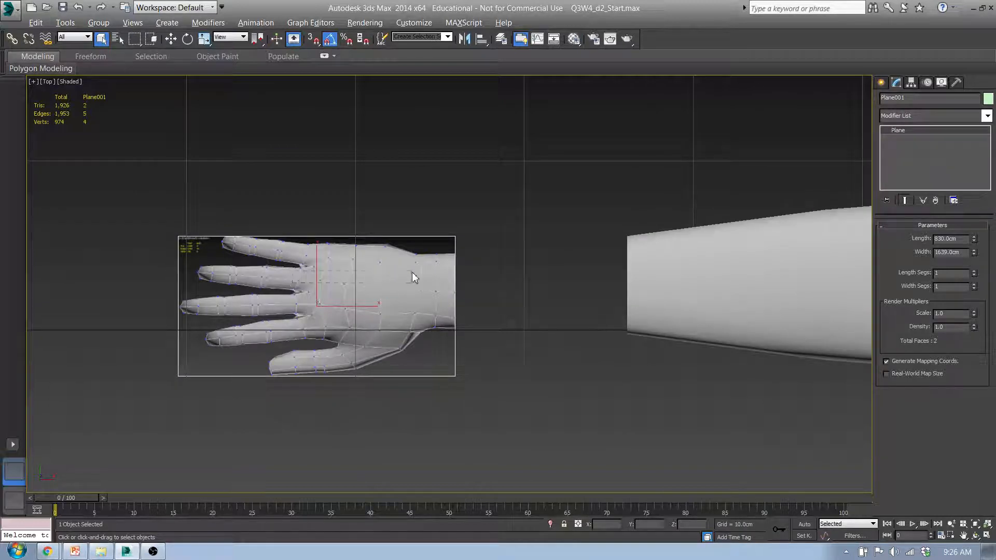
{"action": "key", "text": "w"}
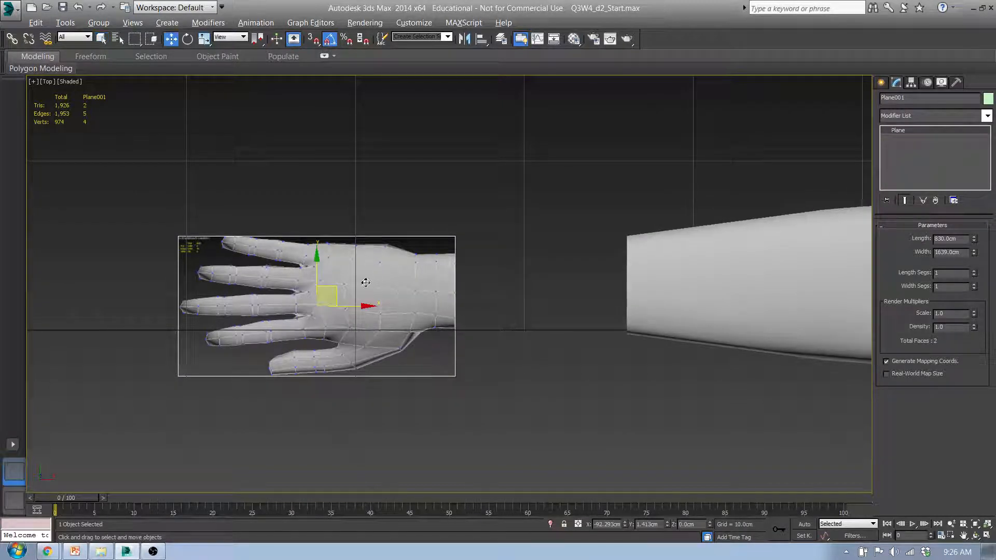
{"action": "left_click_drag", "start_coordinate": [337, 288], "coordinate": [412, 276]}
{"action": "middle_click_drag", "start_coordinate": [610, 312], "coordinate": [389, 324]}
{"action": "scroll", "coordinate": [392, 324], "scroll_direction": "down", "scroll_amount": 5}
{"action": "mouse_move", "coordinate": [391, 359]}
{"action": "middle_mouse_down"}
{"action": "mouse_move", "coordinate": [391, 314]}
{"action": "mouse_move", "coordinate": [387, 356]}
{"action": "middle_mouse_up"}
{"action": "scroll", "coordinate": [328, 312], "scroll_direction": "up", "scroll_amount": 5}
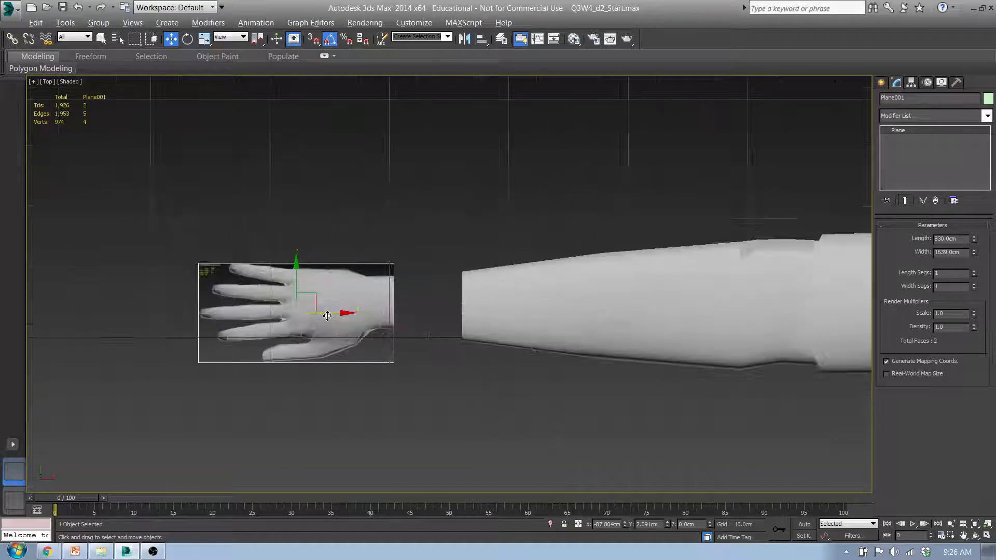
- Enlarge the hand reference plane to match the wrist's width, and move it against the wrist at about X -84.3 cm, Y 1.6 cm
{"action": "key", "text": "r"}
{"action": "left_click_drag", "start_coordinate": [289, 309], "coordinate": [298, 288]}
{"action": "key", "text": "w"}
{"action": "left_click_drag", "start_coordinate": [416, 249], "coordinate": [477, 258]}
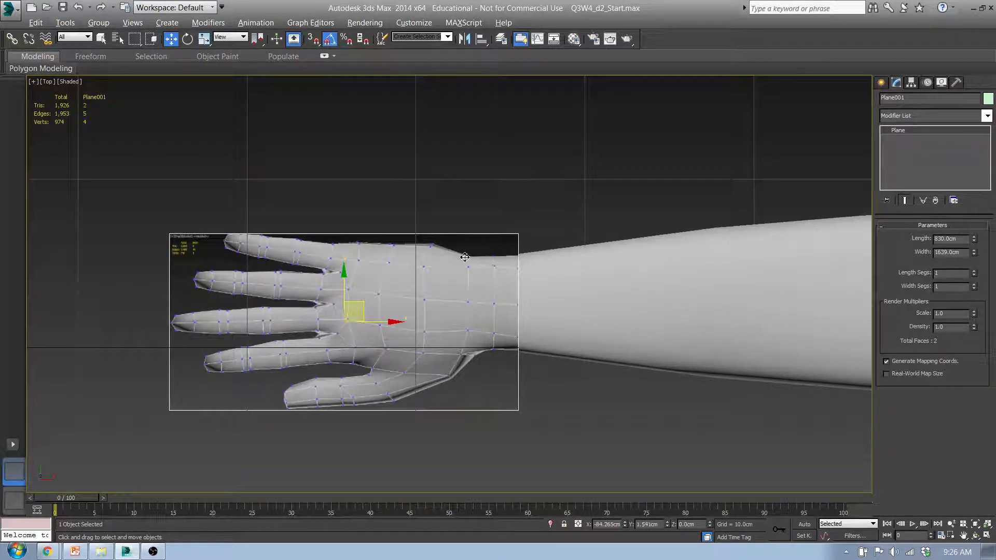
- Fine-tune the hand plane's scale to about 1.289 percent in X and Y, and realign it with the wrist at about X -84.45 cm
{"action": "key", "text": "r"}
{"action": "left_click_drag", "start_coordinate": [370, 314], "coordinate": [371, 313]}
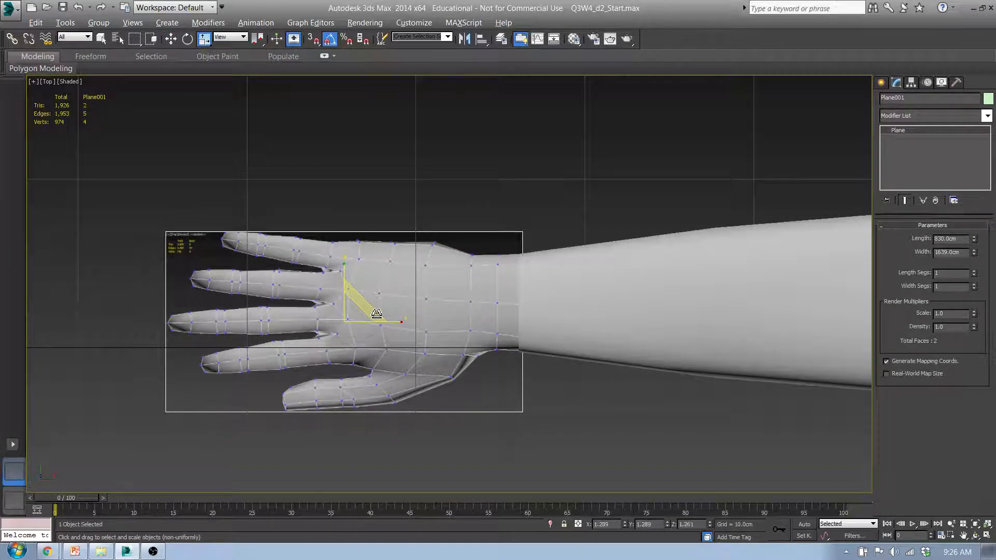
{"action": "scroll", "coordinate": [454, 316], "scroll_direction": "down", "scroll_amount": 6}
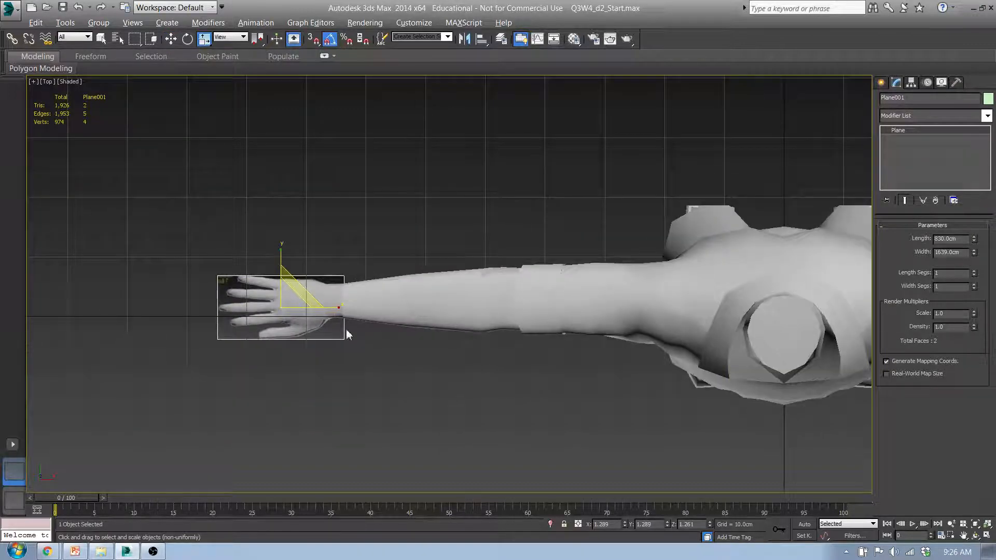
{"action": "key", "text": "w"}
{"action": "scroll", "coordinate": [301, 304], "scroll_direction": "up", "scroll_amount": 5}
{"action": "left_click_drag", "start_coordinate": [259, 309], "coordinate": [238, 315]}
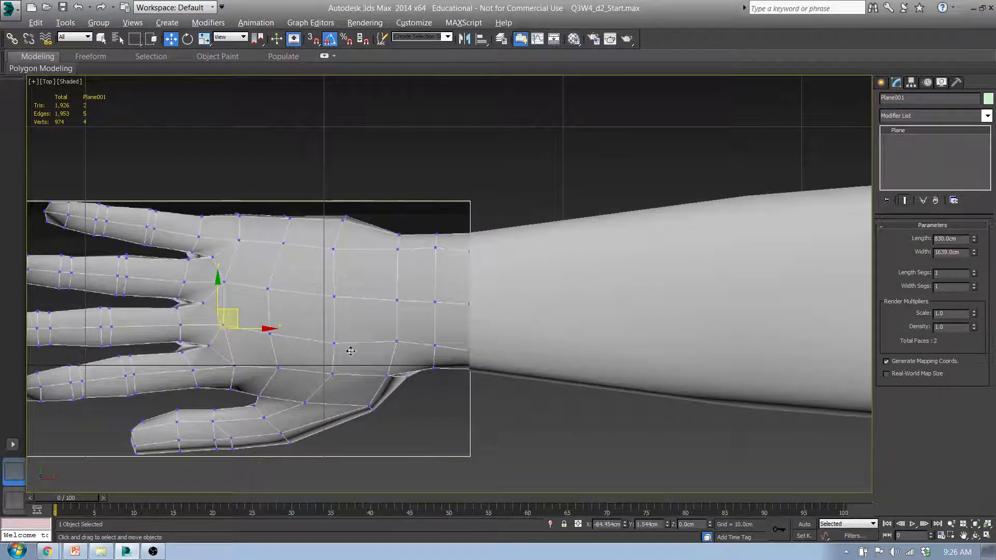
- Select the body and leave its vertex editing level so that other objects can be picked
{"action": "left_click", "coordinate": [605, 351]}
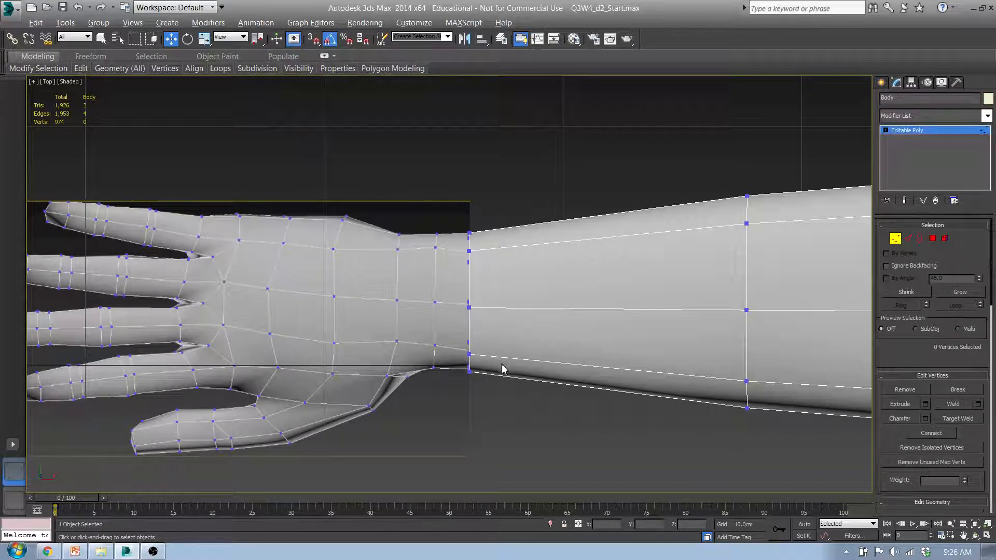
{"action": "middle_click_drag", "start_coordinate": [519, 355], "coordinate": [589, 328]}
{"action": "middle_click_drag", "start_coordinate": [537, 360], "coordinate": [480, 400]}
{"action": "key", "text": "f"}
{"action": "scroll", "coordinate": [487, 337], "scroll_direction": "down", "scroll_amount": 10}
{"action": "scroll", "coordinate": [492, 329], "scroll_direction": "down", "scroll_amount": 6}
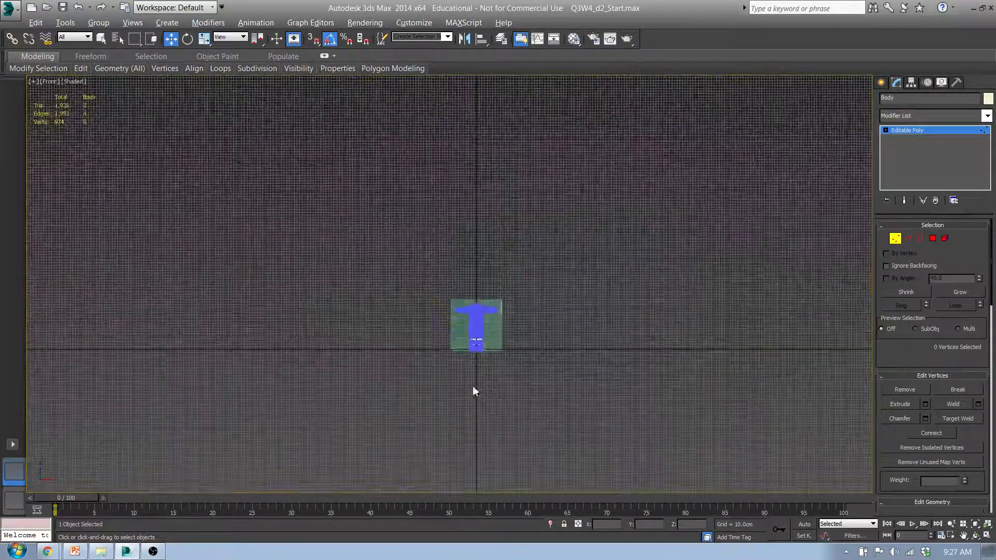
{"action": "scroll", "coordinate": [472, 363], "scroll_direction": "down", "scroll_amount": 2}
{"action": "scroll", "coordinate": [456, 345], "scroll_direction": "up", "scroll_amount": 12}
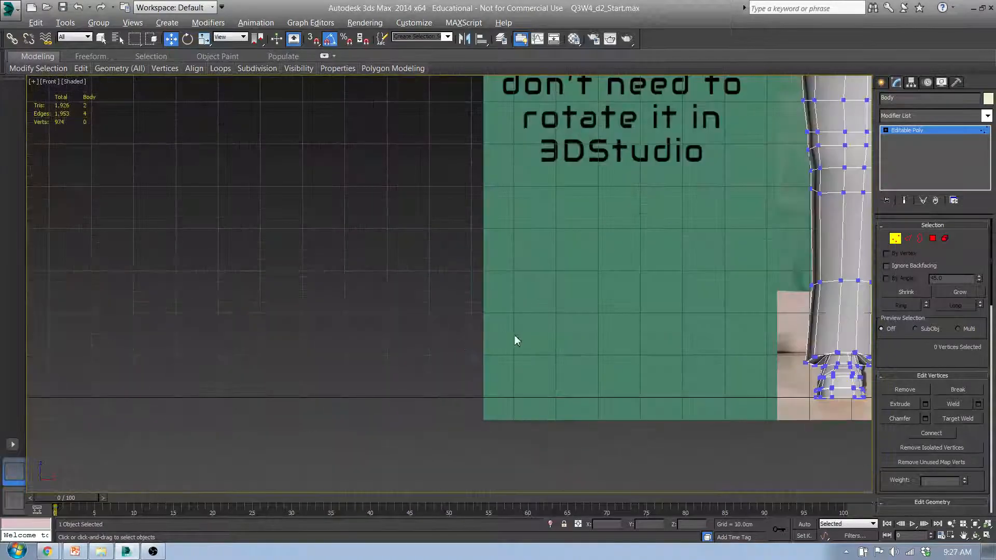
{"action": "left_click", "coordinate": [881, 82]}
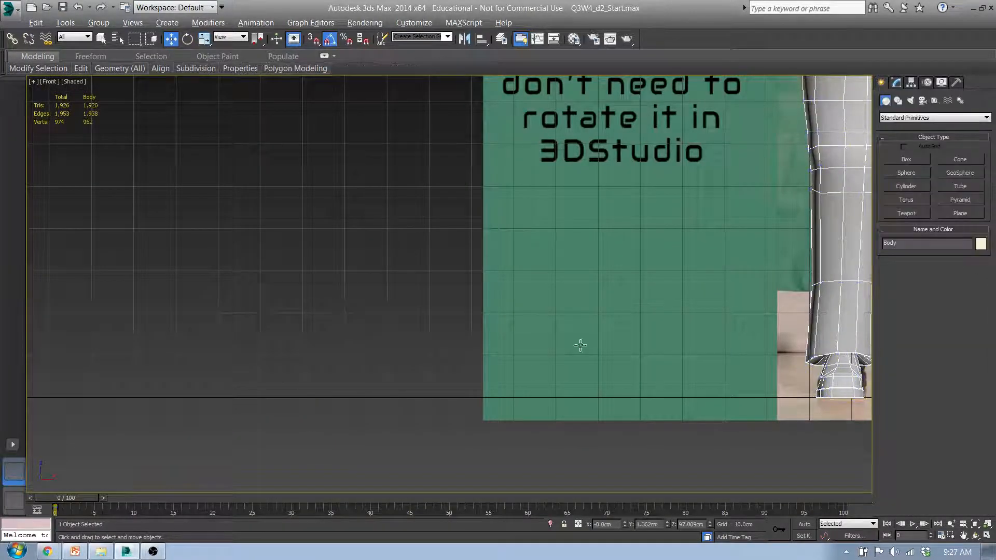
- Select the hand reference plane and lower it well below the character, to about Z -67.6 cm
{"action": "middle_click_drag", "start_coordinate": [651, 311], "coordinate": [581, 298]}
{"action": "scroll", "coordinate": [311, 398], "scroll_direction": "down", "scroll_amount": 15}
{"action": "middle_click_drag", "start_coordinate": [313, 400], "coordinate": [445, 306]}
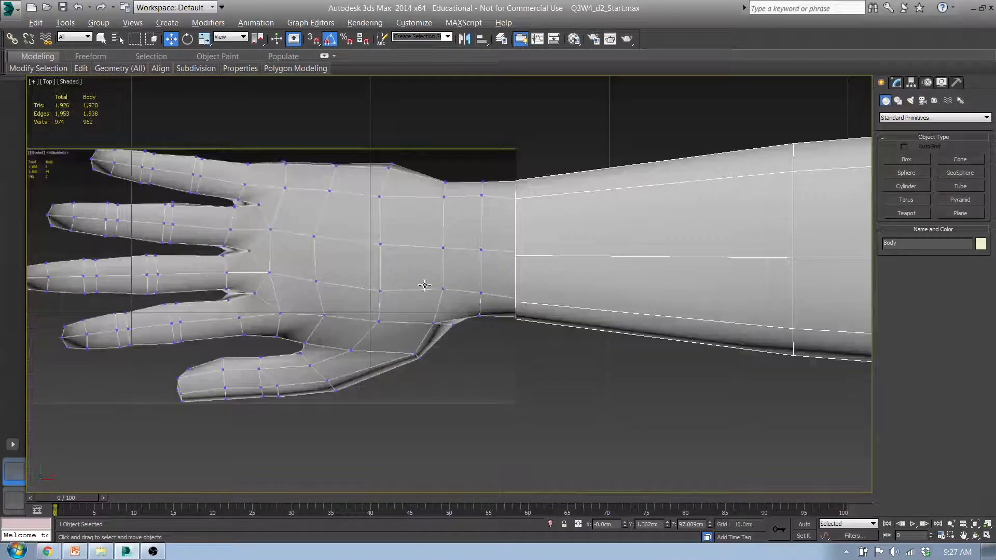
{"action": "left_click", "coordinate": [404, 284]}
{"action": "key", "text": "f"}
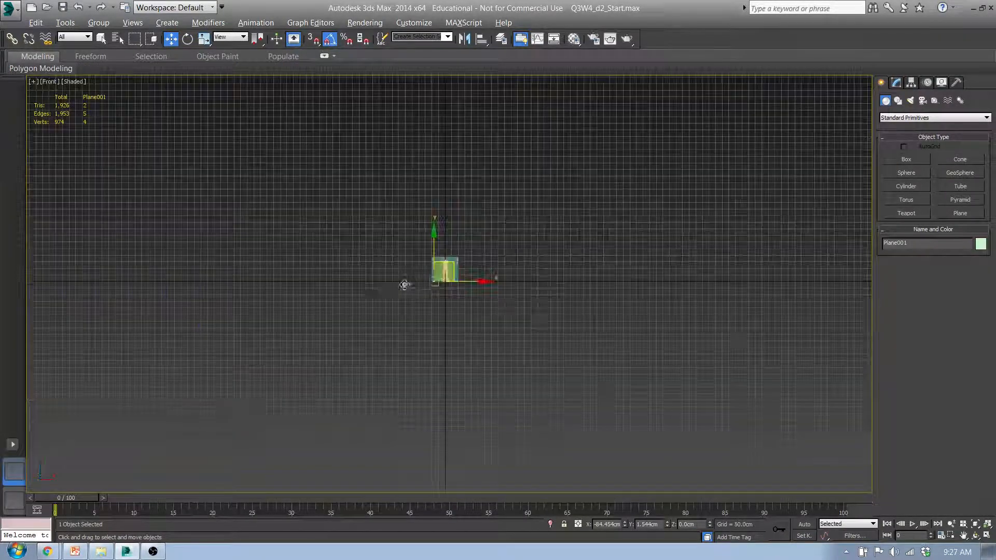
{"action": "scroll", "coordinate": [432, 282], "scroll_direction": "up", "scroll_amount": 7}
{"action": "scroll", "coordinate": [456, 288], "scroll_direction": "up", "scroll_amount": 6}
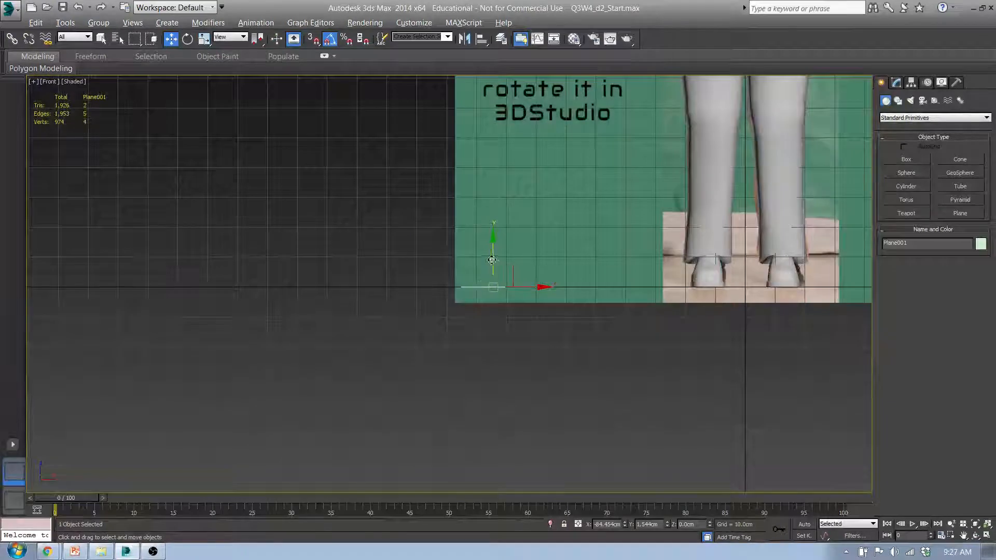
{"action": "left_click_drag", "start_coordinate": [494, 257], "coordinate": [494, 456]}
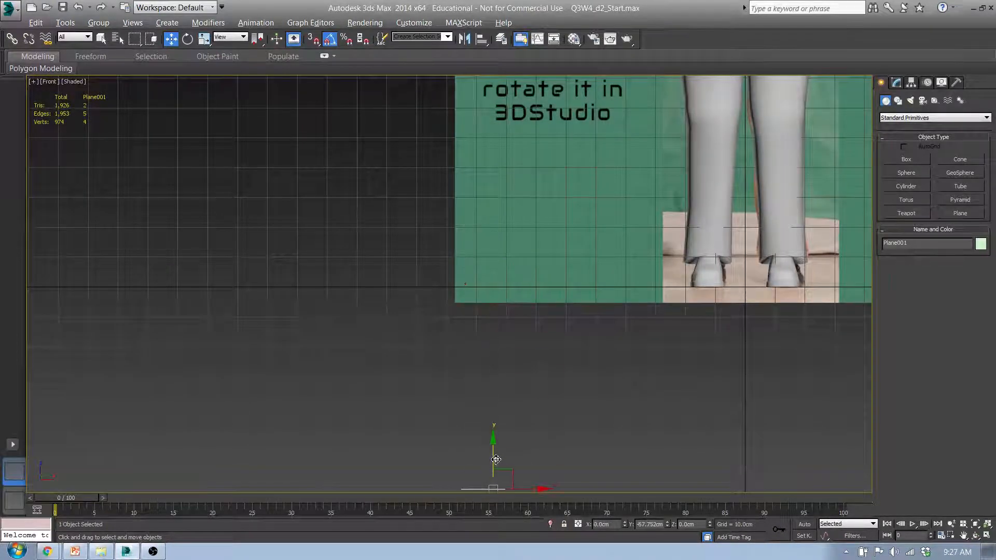
{"action": "middle_click_drag", "start_coordinate": [552, 313], "coordinate": [549, 375]}
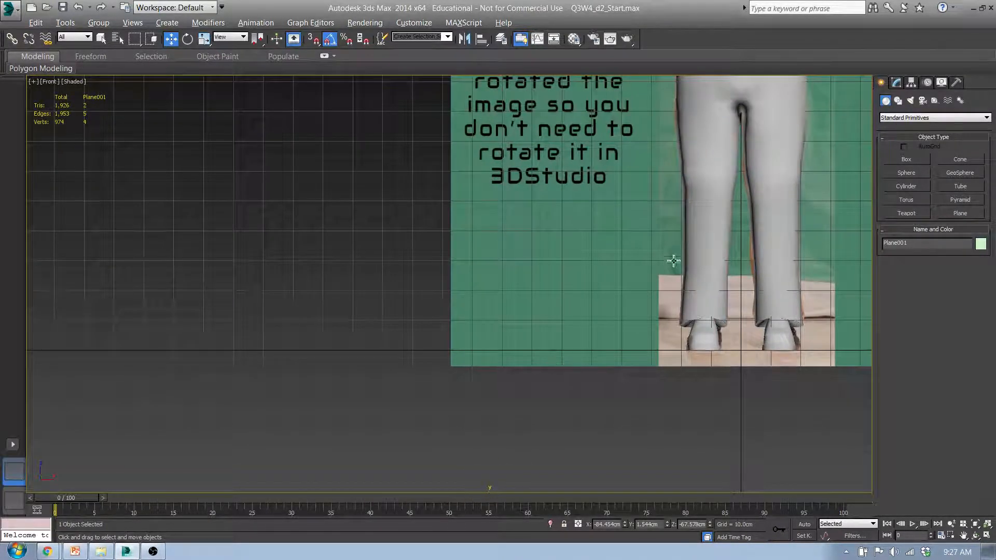
- Select the hand reference plane, highlight Reference_Layer in the layer manager, and turn off the plane's Show Frozen in Gray property
{"action": "left_click", "coordinate": [709, 195]}
{"action": "key", "text": "t"}
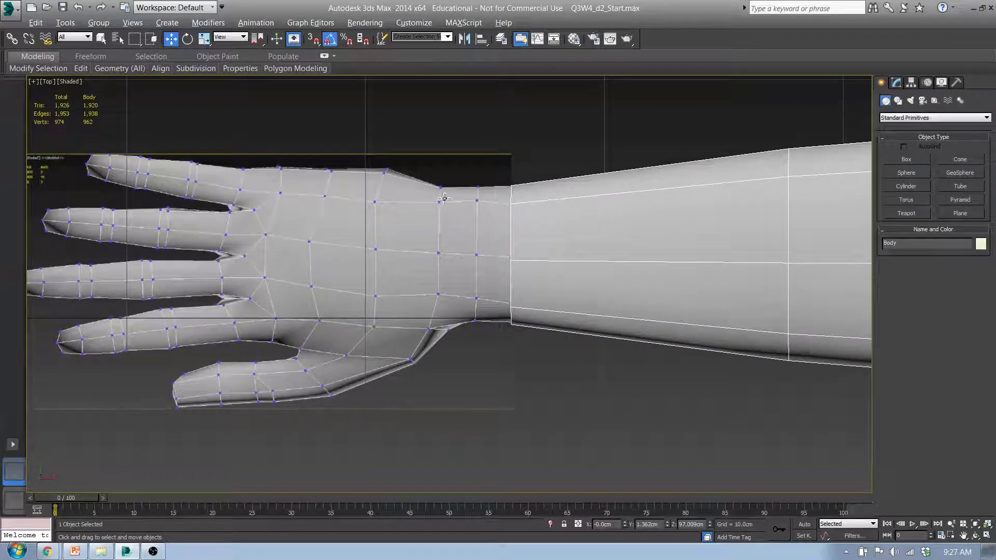
{"action": "left_click", "coordinate": [314, 208]}
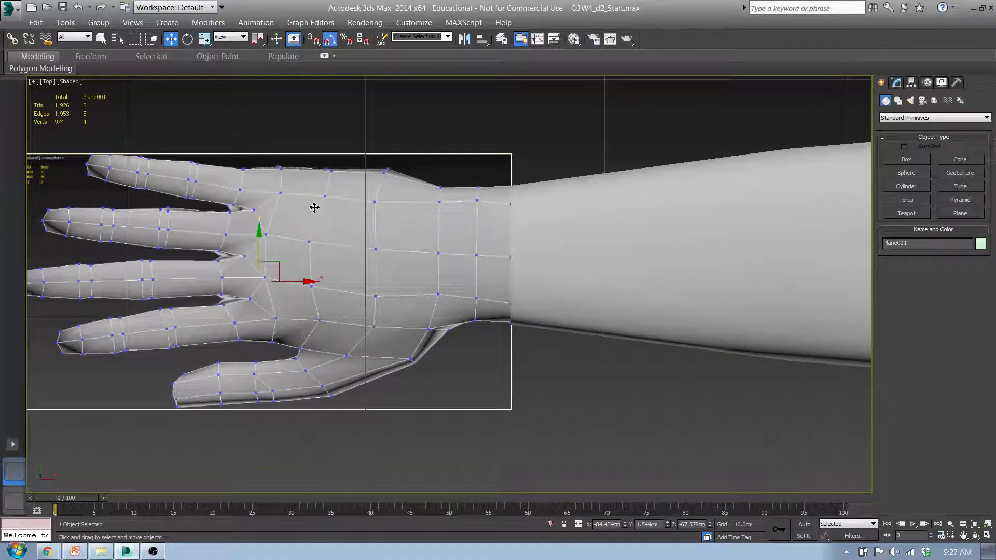
{"action": "left_click", "coordinate": [502, 39]}
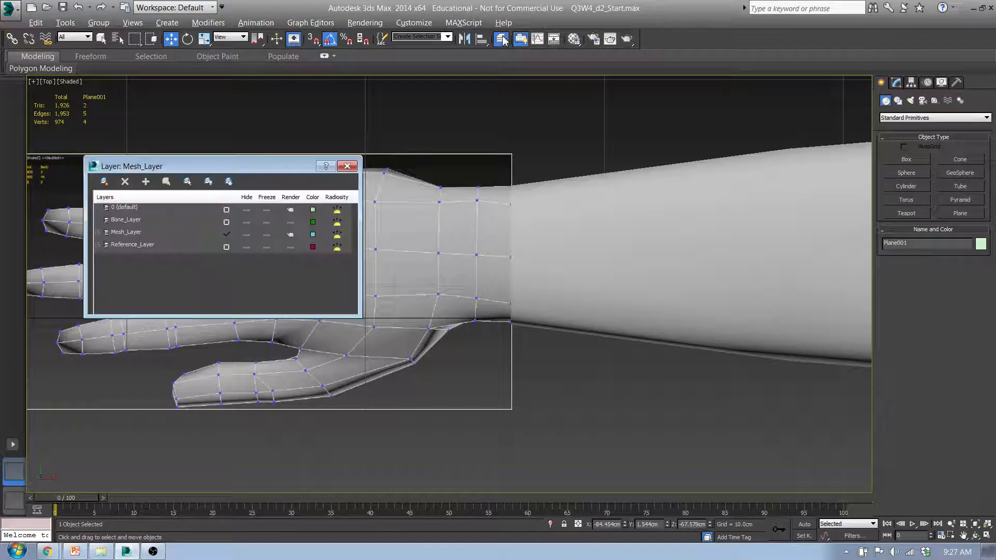
{"action": "left_click", "coordinate": [127, 244]}
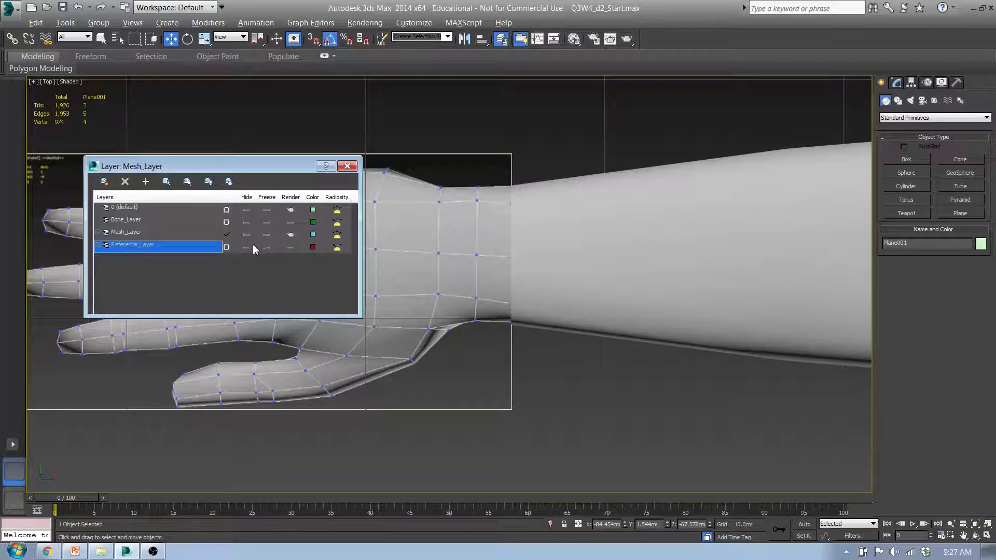
{"action": "left_click", "coordinate": [267, 247]}
{"action": "left_click", "coordinate": [267, 248]}
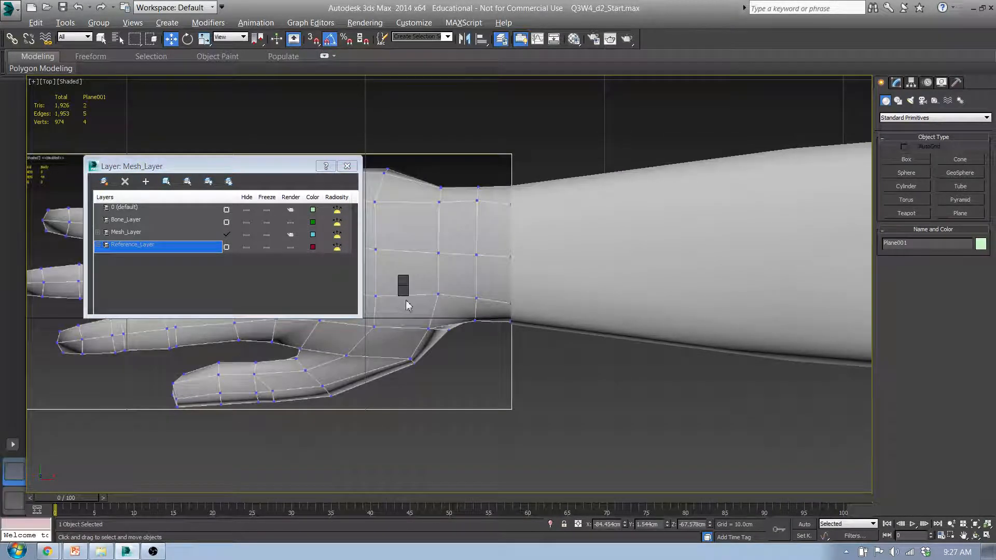
{"action": "left_click", "coordinate": [450, 365]}
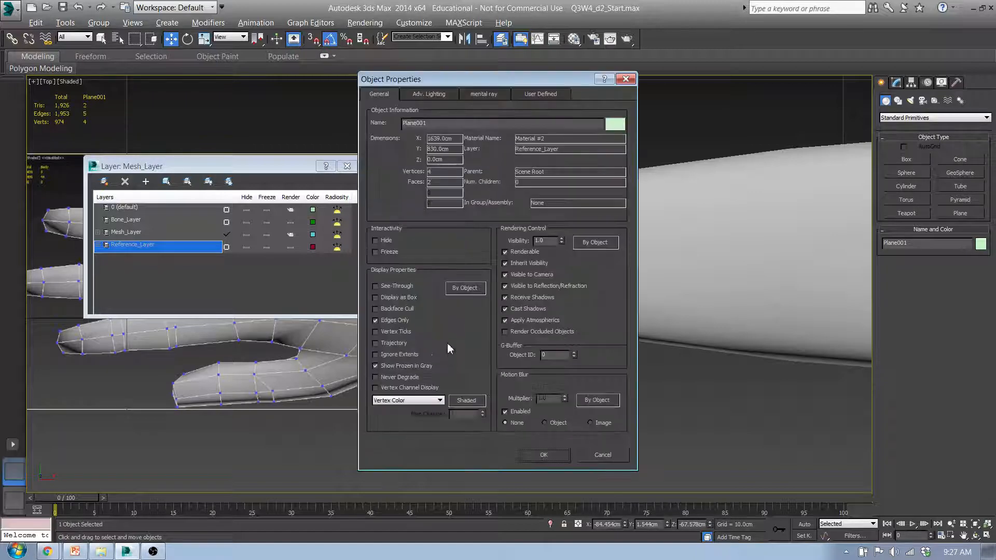
{"action": "left_click", "coordinate": [376, 367]}
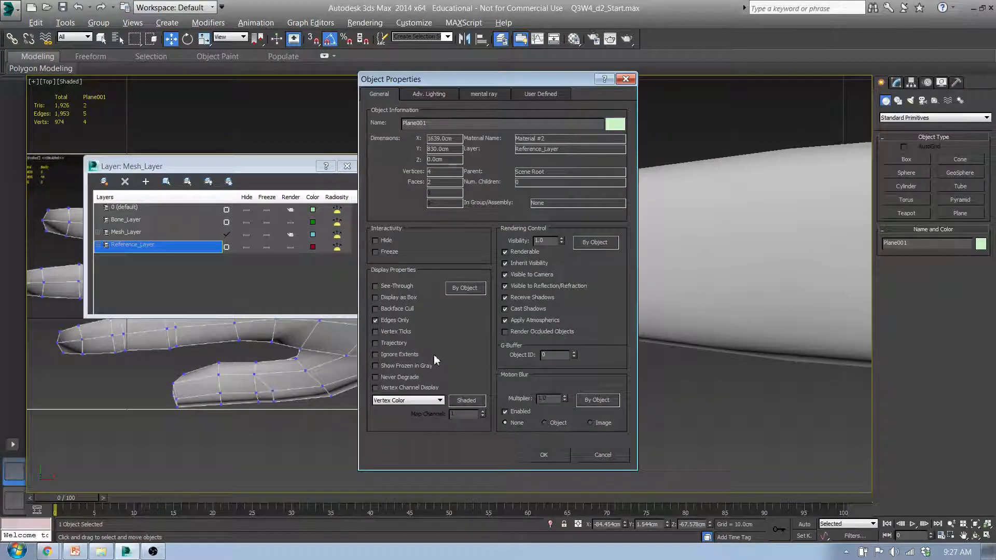
{"action": "left_click", "coordinate": [542, 456]}
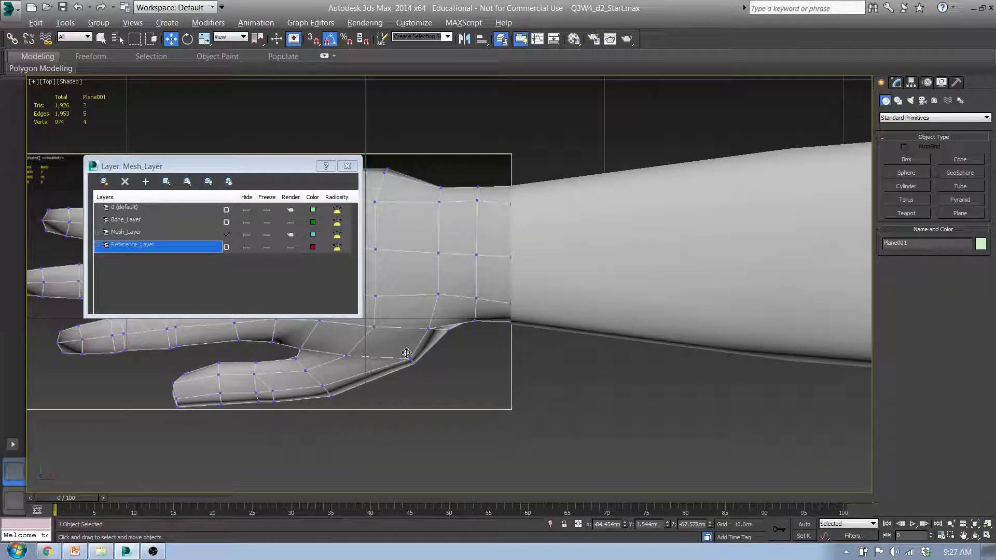
- Freeze Reference_Layer and close the layer manager
{"action": "left_click", "coordinate": [246, 247]}
{"action": "left_click", "coordinate": [246, 247]}
{"action": "left_click", "coordinate": [266, 247]}
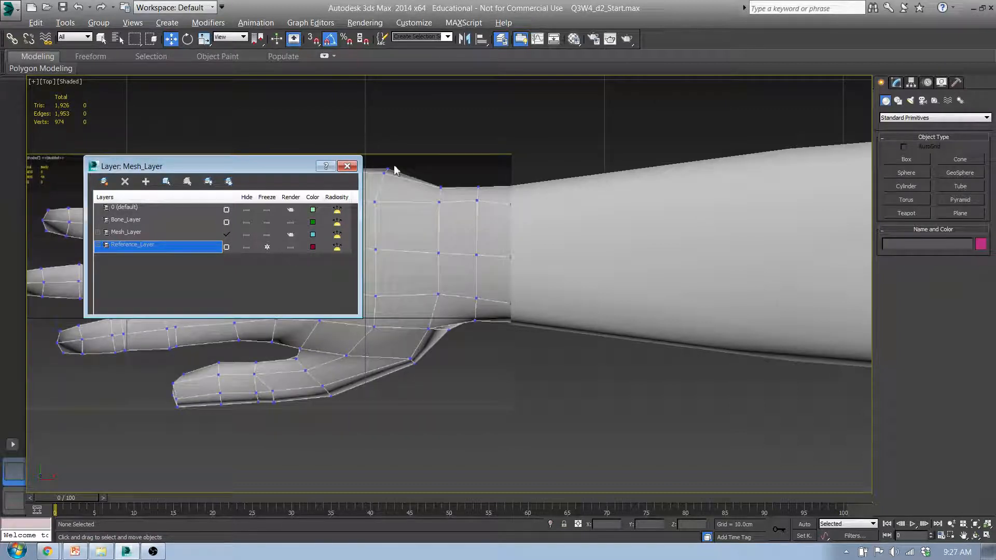
{"action": "left_click", "coordinate": [347, 166]}
- Assign the blue material to the body and close the Material Editor
{"action": "left_click", "coordinate": [637, 224]}
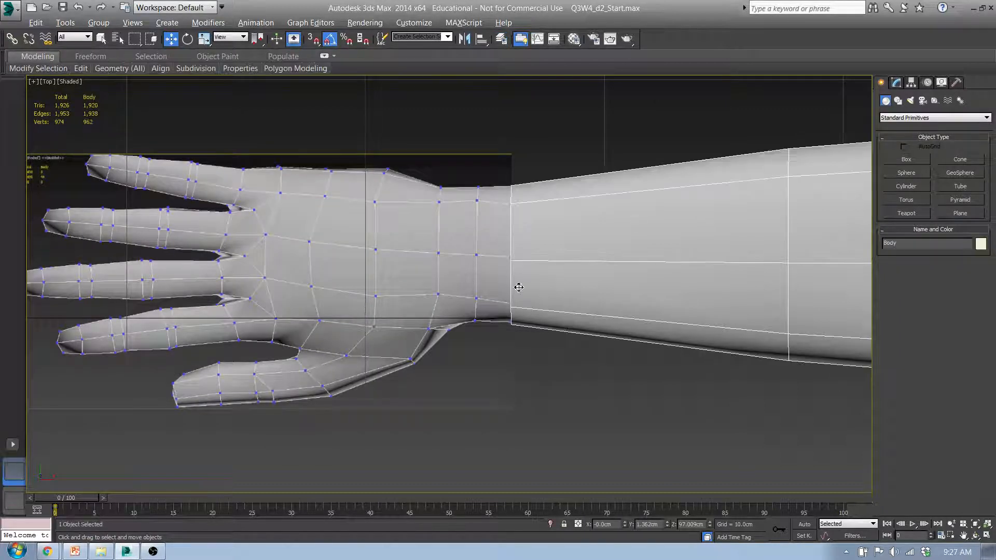
{"action": "middle_click_drag", "start_coordinate": [527, 287], "coordinate": [417, 292]}
{"action": "scroll", "coordinate": [363, 285], "scroll_direction": "up", "scroll_amount": 4}
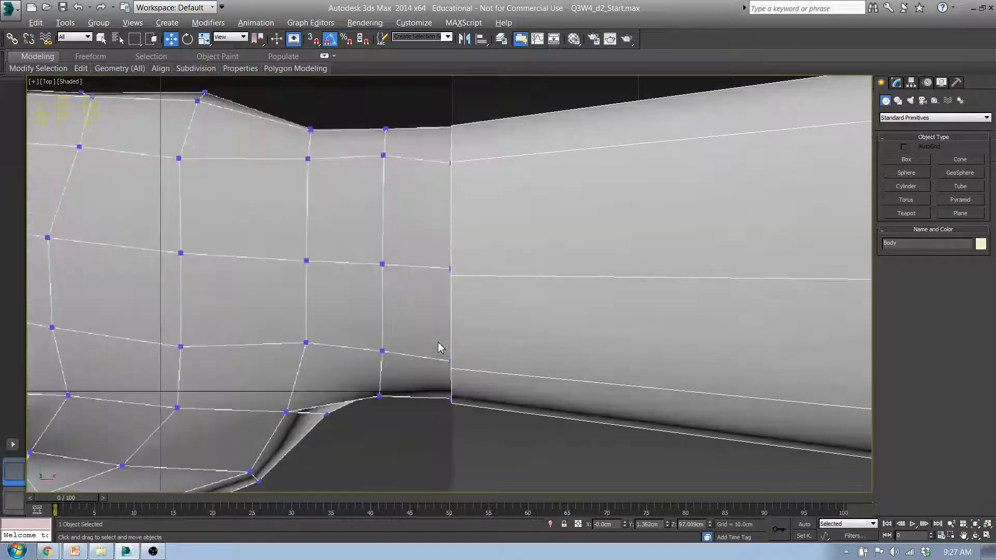
{"action": "scroll", "coordinate": [409, 327], "scroll_direction": "down", "scroll_amount": 2}
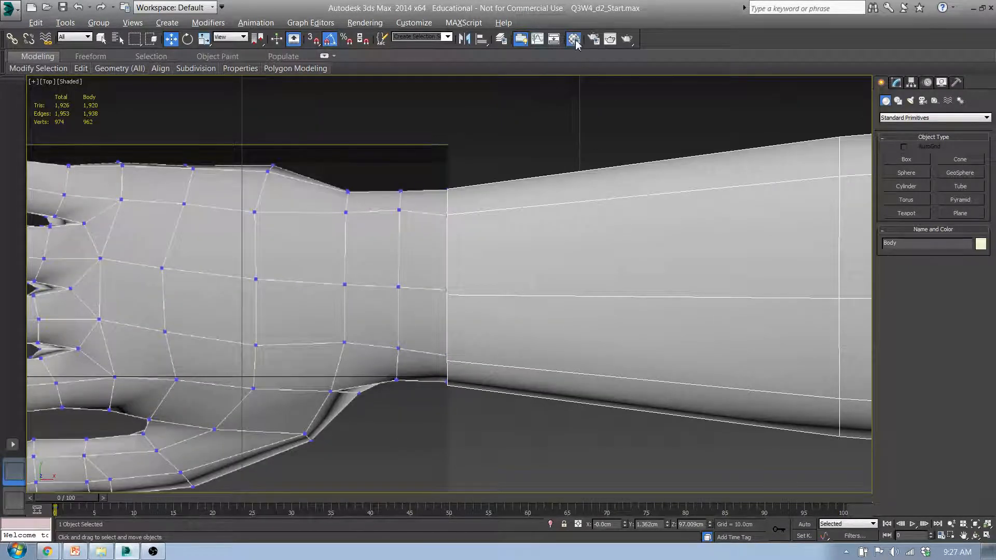
{"action": "key", "text": "m"}
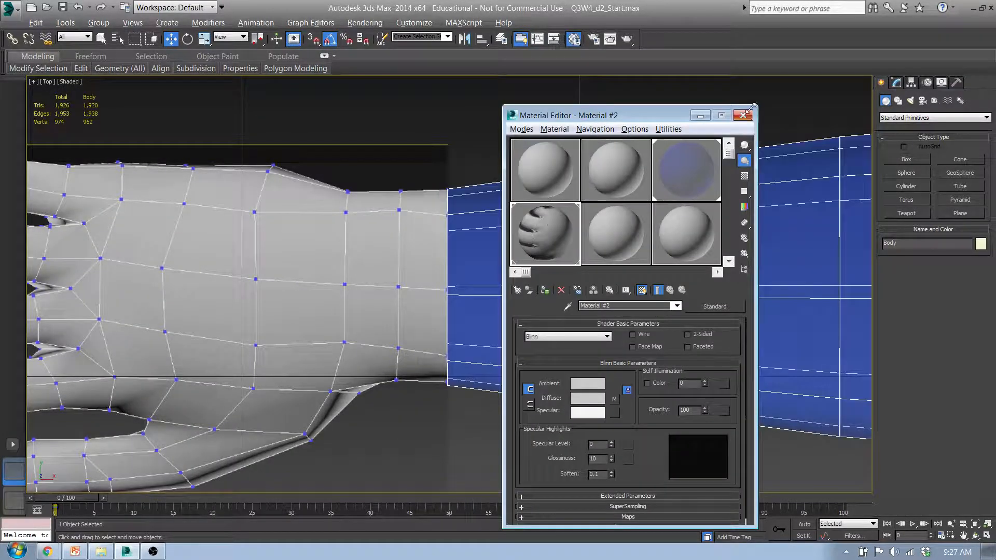
{"action": "left_click", "coordinate": [743, 116]}
- Enter polygon editing on the body and select only the polygon that caps the wrist end next to the hand reference
{"action": "middle_click_drag", "start_coordinate": [509, 280], "coordinate": [598, 289]}
{"action": "scroll", "coordinate": [598, 289], "scroll_direction": "down", "scroll_amount": 10}
{"action": "middle_click_drag", "start_coordinate": [732, 317], "coordinate": [509, 301]}
{"action": "scroll", "coordinate": [374, 292], "scroll_direction": "up", "scroll_amount": 8}
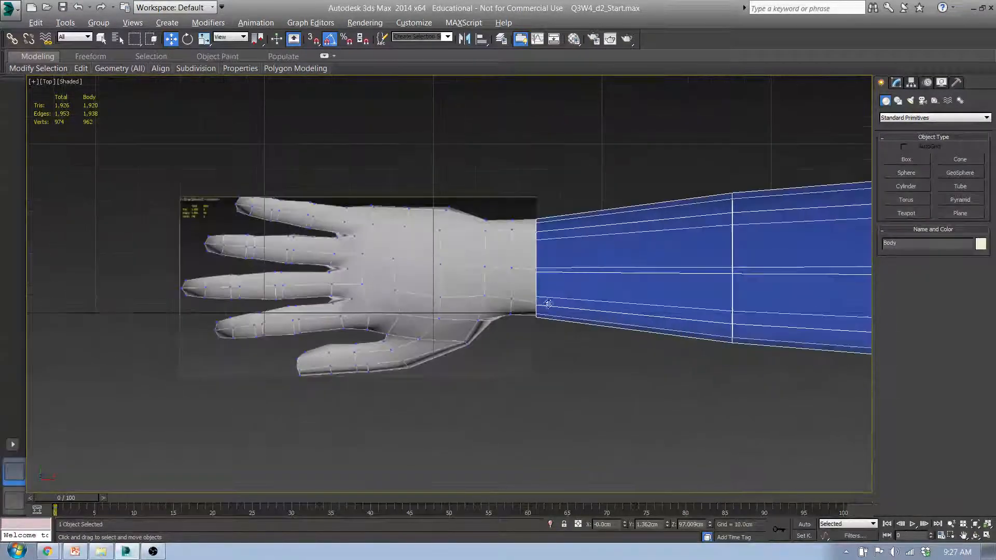
{"action": "scroll", "coordinate": [449, 286], "scroll_direction": "up", "scroll_amount": 4}
{"action": "scroll", "coordinate": [381, 288], "scroll_direction": "down", "scroll_amount": 2}
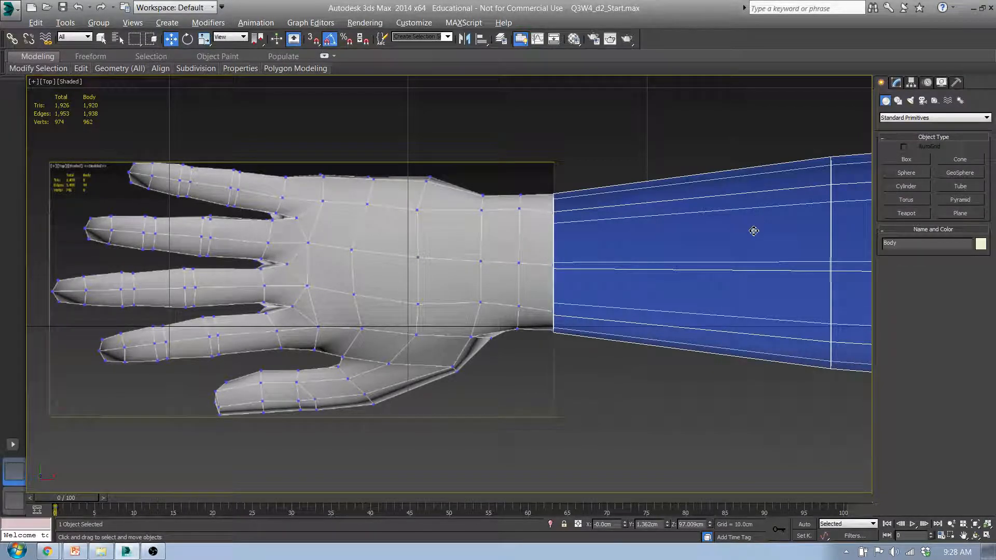
{"action": "key", "text": "4"}
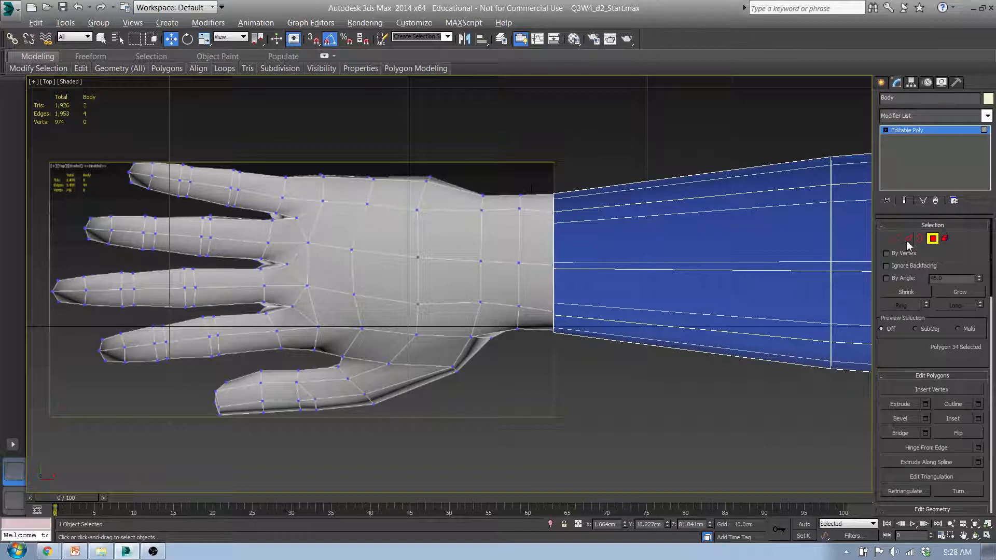
{"action": "middle_click_drag", "start_coordinate": [586, 345], "coordinate": [608, 344], "text": "alt"}
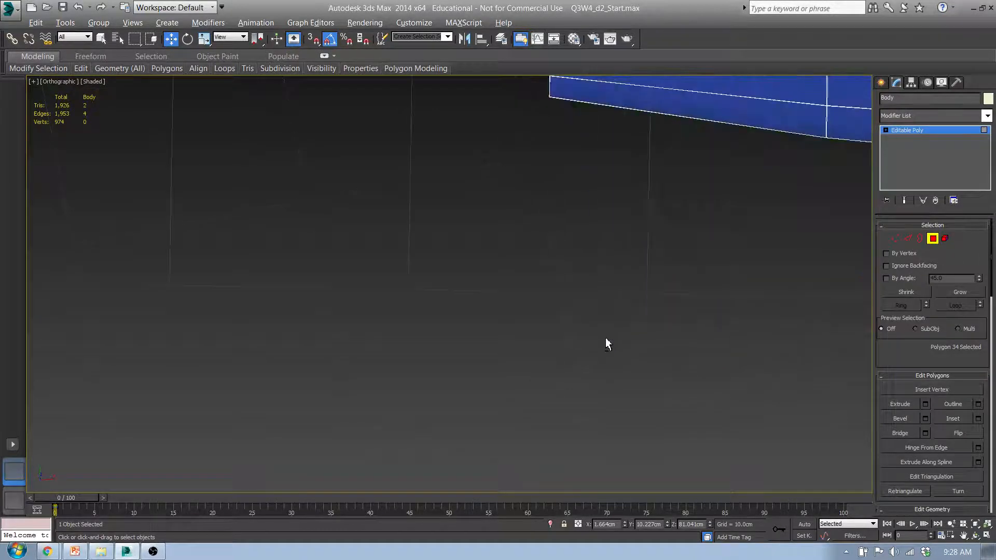
{"action": "left_click", "coordinate": [692, 112]}
{"action": "key", "text": "t"}
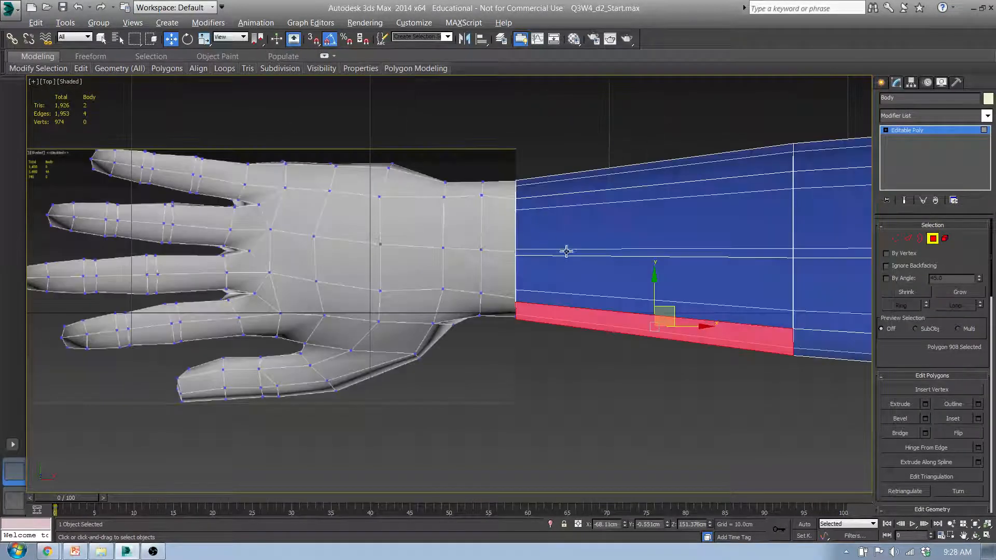
{"action": "scroll", "coordinate": [522, 239], "scroll_direction": "up", "scroll_amount": 4}
{"action": "scroll", "coordinate": [522, 239], "scroll_direction": "down", "scroll_amount": 2}
{"action": "left_click_drag", "start_coordinate": [453, 113], "coordinate": [545, 453]}
{"action": "left_click_drag", "start_coordinate": [705, 457], "coordinate": [675, 101], "text": "alt"}
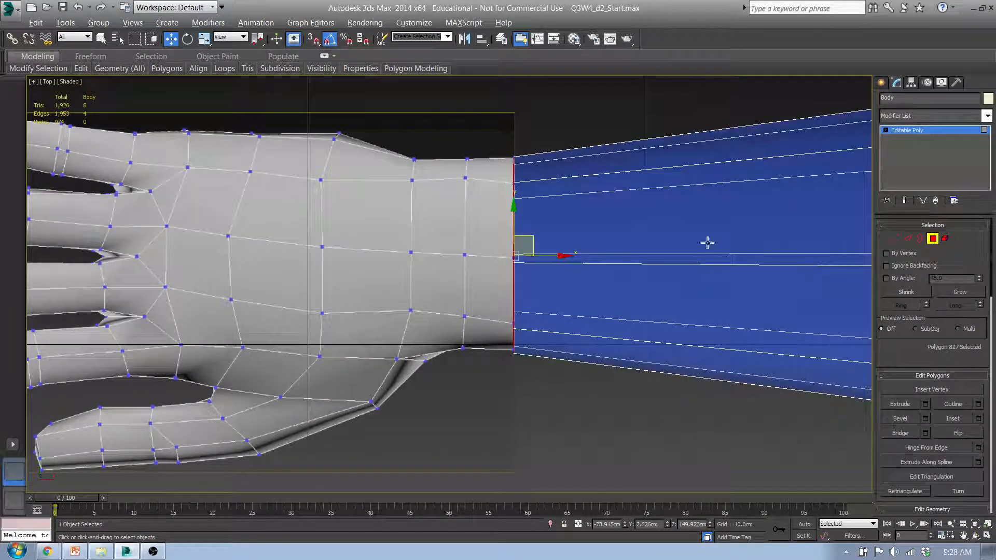
- Extrude the wrist's end polygon outward to the first vertical edge loop of the hand reference, at about X -75.3 cm
{"action": "left_click", "coordinate": [926, 405]}
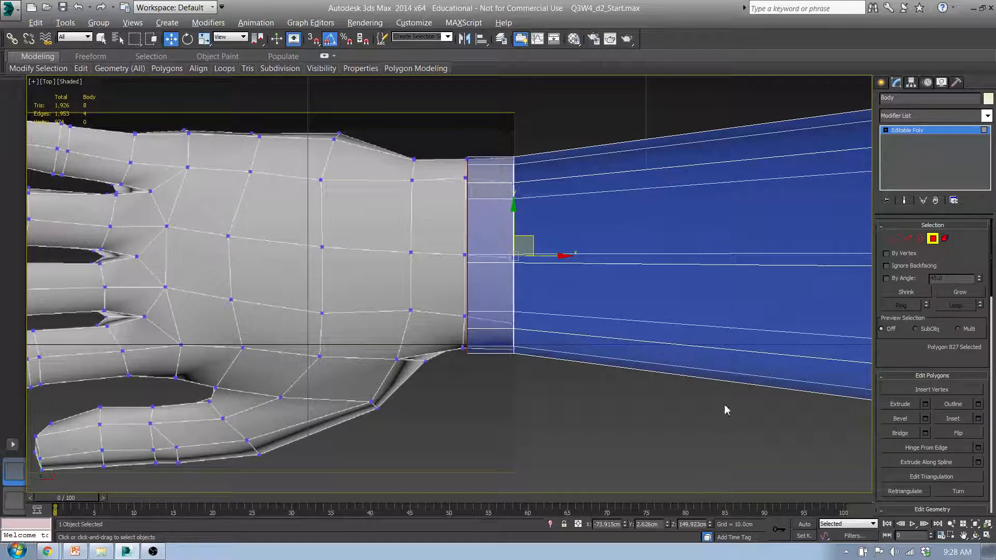
{"action": "middle_click_drag", "start_coordinate": [522, 339], "coordinate": [518, 399]}
{"action": "scroll", "coordinate": [481, 347], "scroll_direction": "up", "scroll_amount": 2}
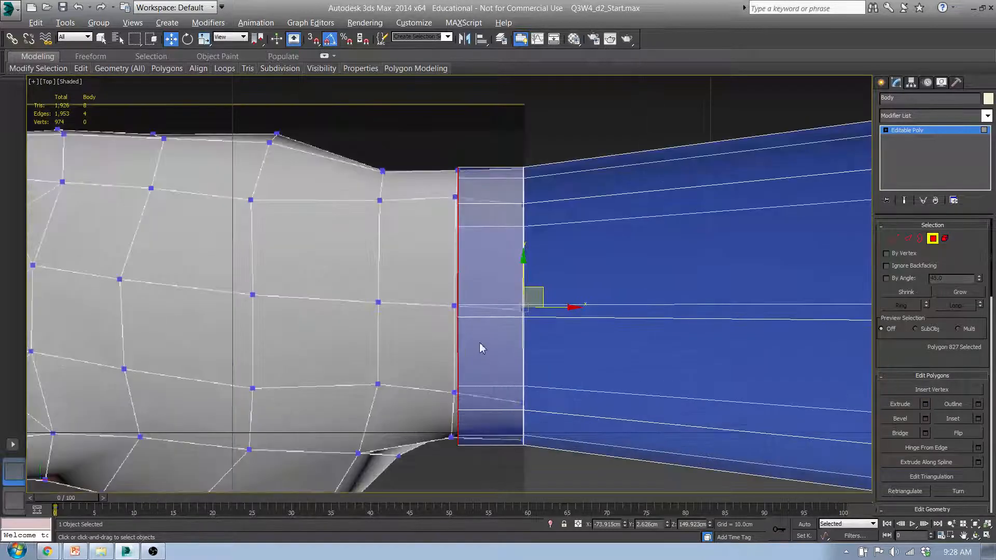
{"action": "left_click", "coordinate": [455, 323]}
- Scale the extruded end polygon down slightly to the reference wrist's width, and move it onto the edge loop at about X -75.36 cm
{"action": "key", "text": "r"}
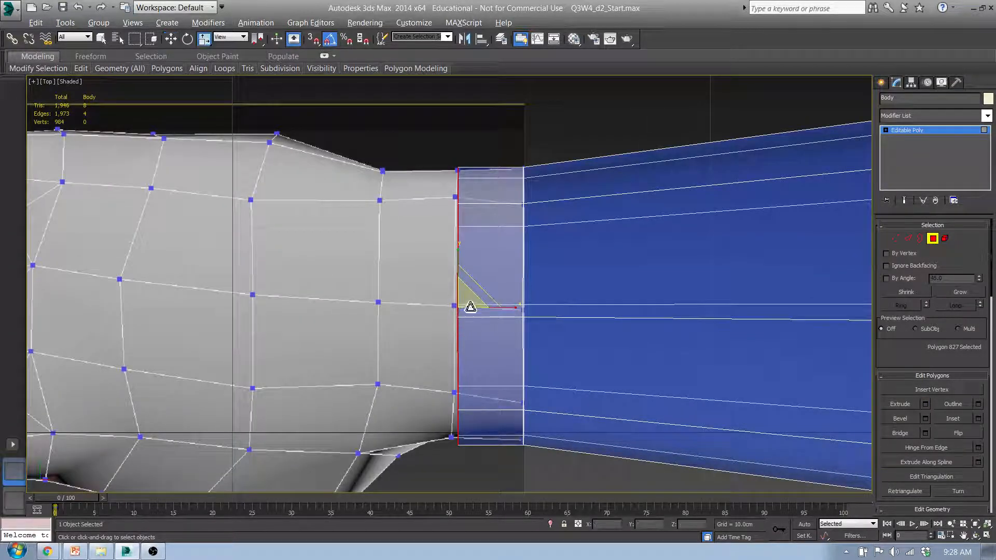
{"action": "left_click_drag", "start_coordinate": [471, 304], "coordinate": [467, 309]}
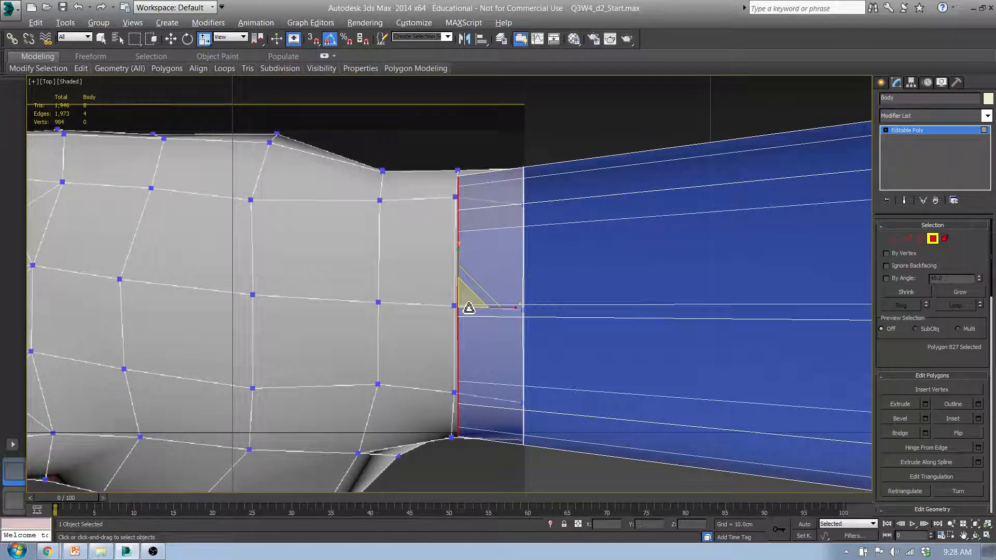
{"action": "key", "text": "w"}
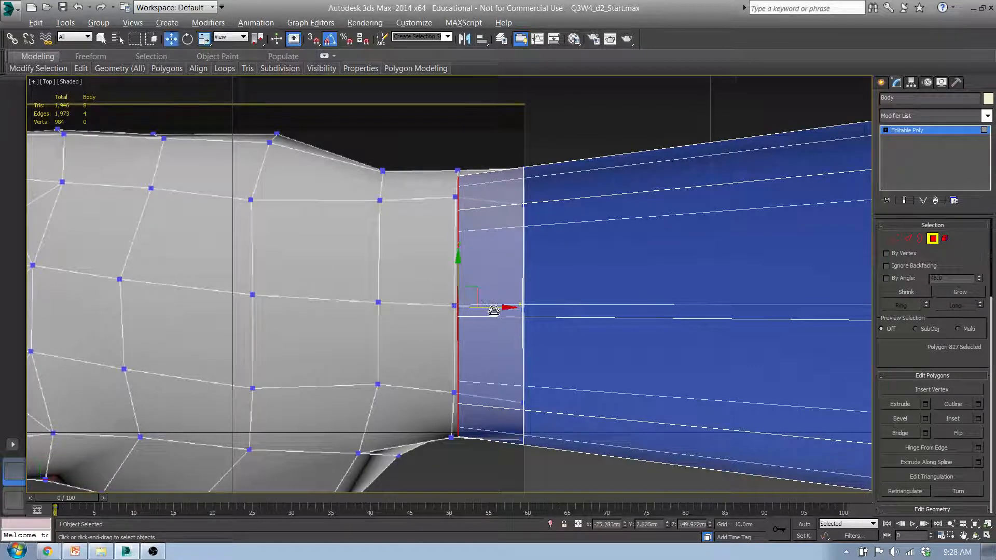
{"action": "left_click_drag", "start_coordinate": [507, 309], "coordinate": [493, 312]}
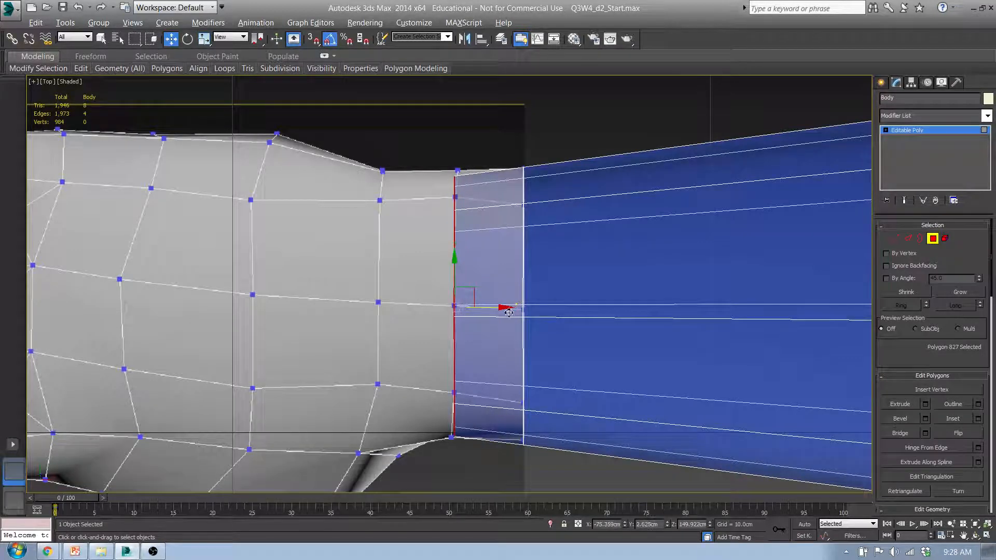
- Extrude the wrist's end polygon to the next edge loop of the hand reference, at about X -76.7 cm
{"action": "left_click", "coordinate": [925, 404]}
{"action": "middle_click_drag", "start_coordinate": [417, 324], "coordinate": [539, 300]}
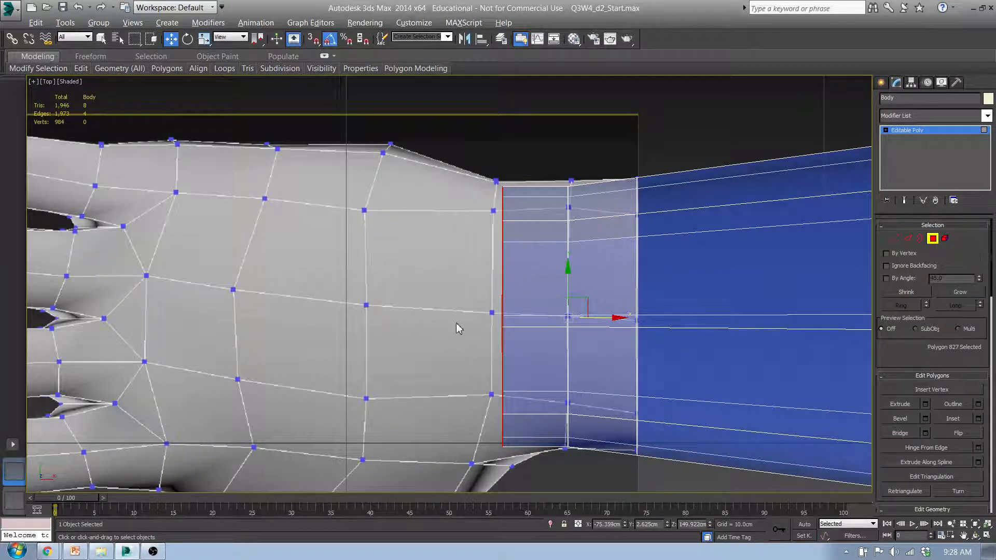
{"action": "scroll", "coordinate": [558, 371], "scroll_direction": "down", "scroll_amount": 4}
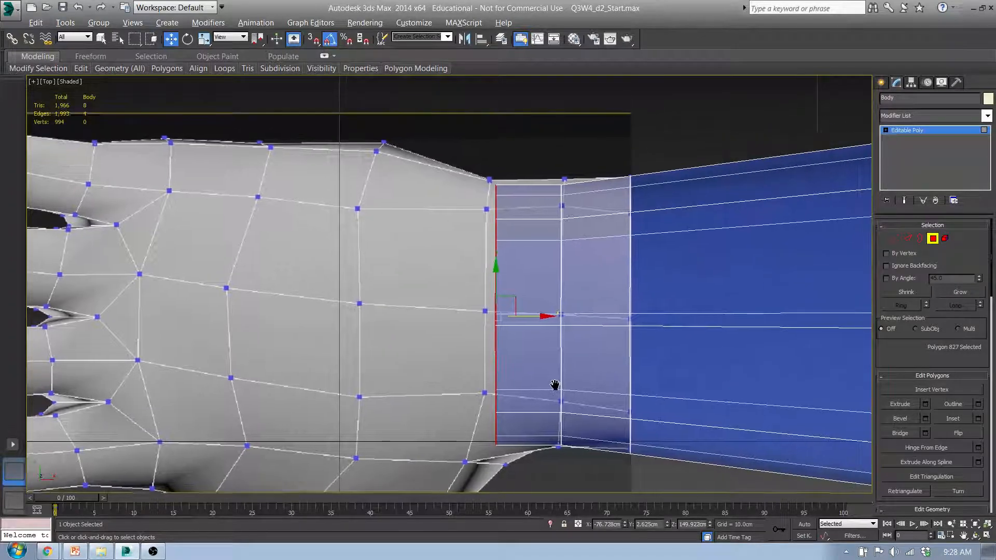
- Extrude the end polygon across the palm to the base of the fingers in the top-view reference
{"action": "middle_click_drag", "start_coordinate": [440, 314], "coordinate": [575, 381]}
{"action": "scroll", "coordinate": [597, 309], "scroll_direction": "up", "scroll_amount": 2}
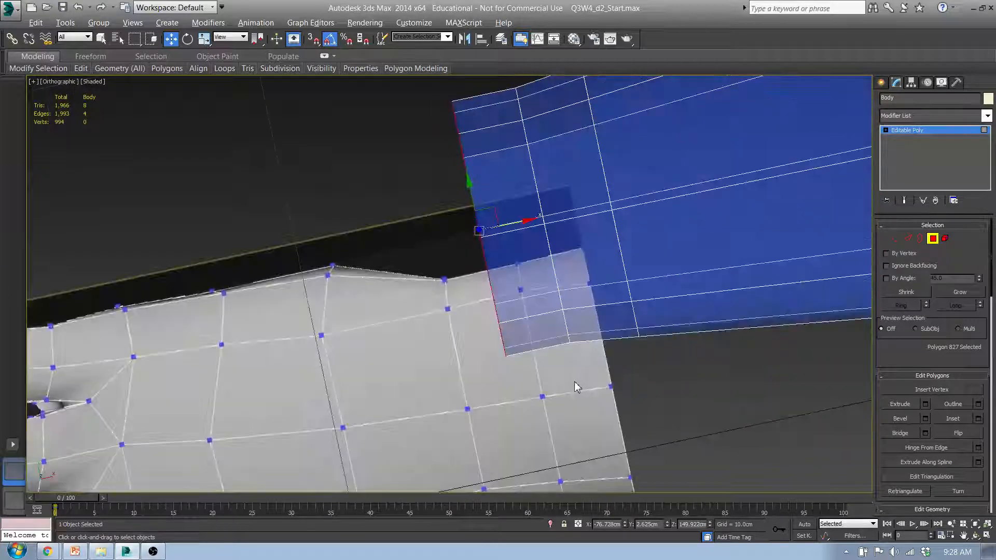
{"action": "key", "text": "t"}
{"action": "scroll", "coordinate": [483, 319], "scroll_direction": "up", "scroll_amount": 3}
{"action": "middle_click_drag", "start_coordinate": [412, 312], "coordinate": [582, 352]}
{"action": "scroll", "coordinate": [576, 351], "scroll_direction": "down", "scroll_amount": 3}
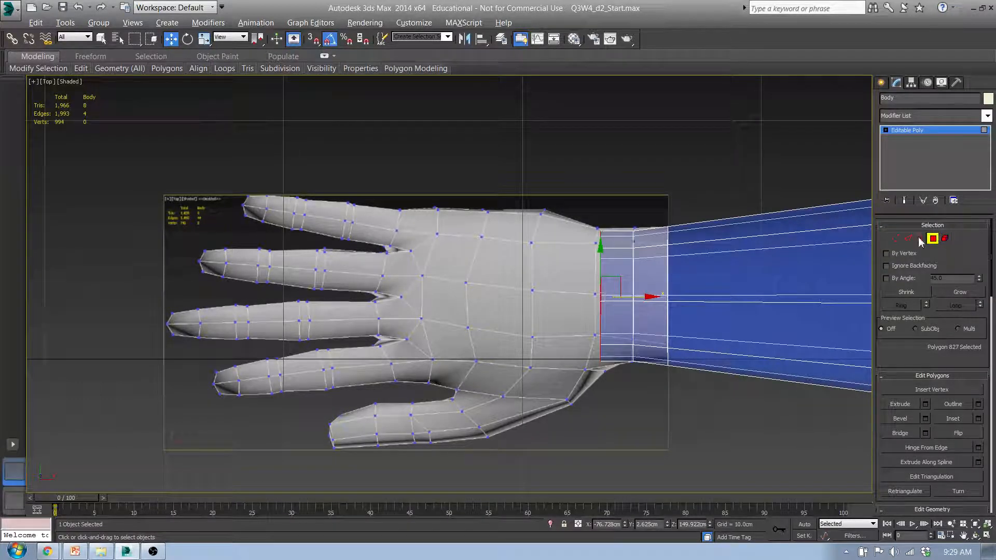
{"action": "left_click", "coordinate": [925, 404]}
{"action": "left_click_drag", "start_coordinate": [459, 309], "coordinate": [474, 47]}
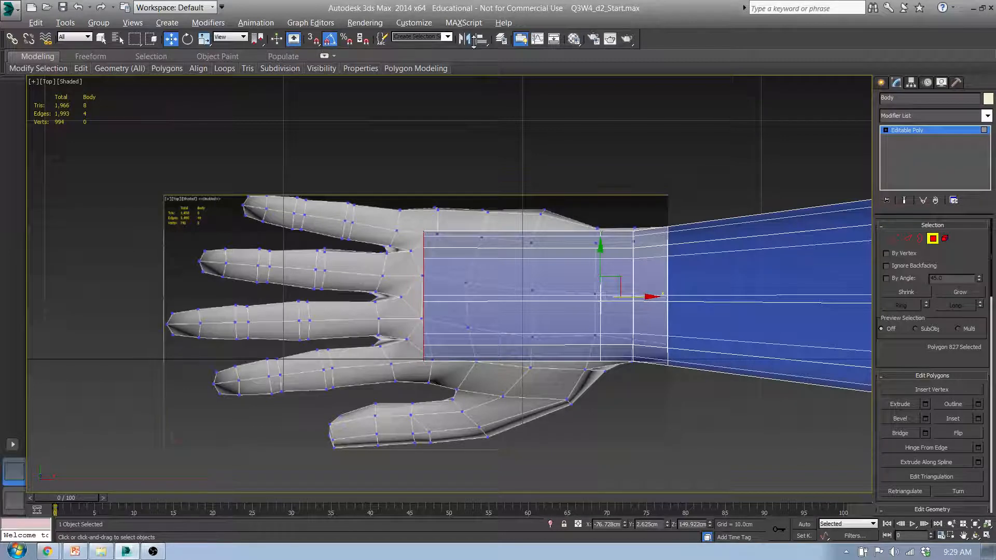
- Select the two thumb-side polygons on the long palm segment
{"action": "left_click", "coordinate": [458, 321]}
{"action": "middle_click_drag", "start_coordinate": [511, 388], "coordinate": [513, 296], "text": "alt"}
{"action": "left_click", "coordinate": [512, 297]}
{"action": "left_click", "coordinate": [504, 322], "text": "ctrl"}
{"action": "middle_click_drag", "start_coordinate": [473, 357], "coordinate": [544, 352], "text": "alt"}
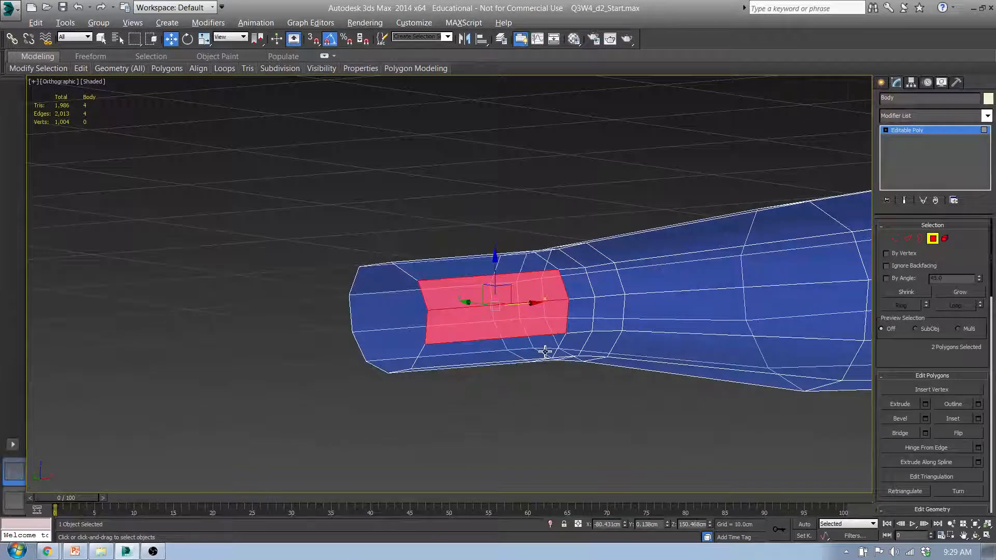
{"action": "key", "text": "t"}
{"action": "middle_click_drag", "start_coordinate": [362, 345], "coordinate": [422, 329]}
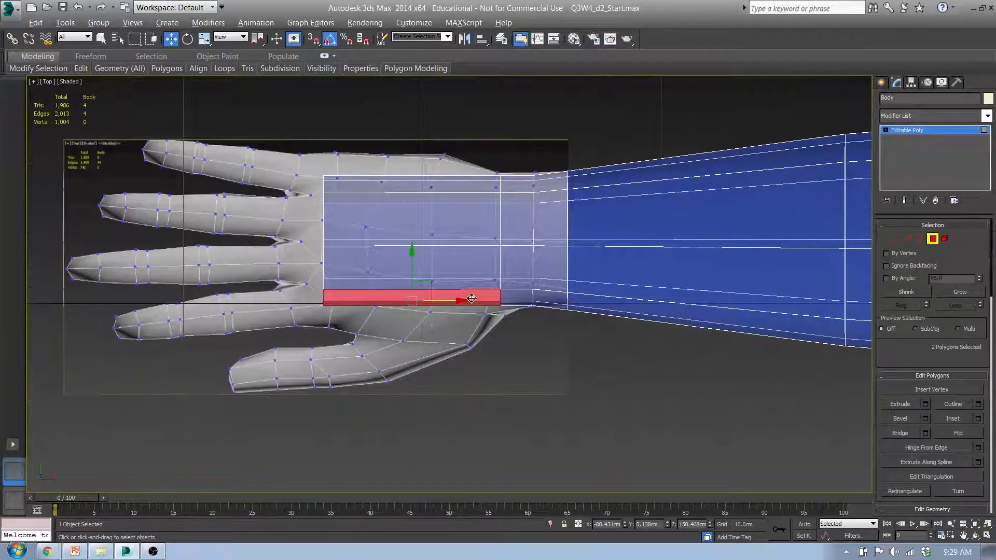
{"action": "scroll", "coordinate": [471, 299], "scroll_direction": "up", "scroll_amount": 2}
{"action": "middle_click_drag", "start_coordinate": [474, 292], "coordinate": [632, 371]}
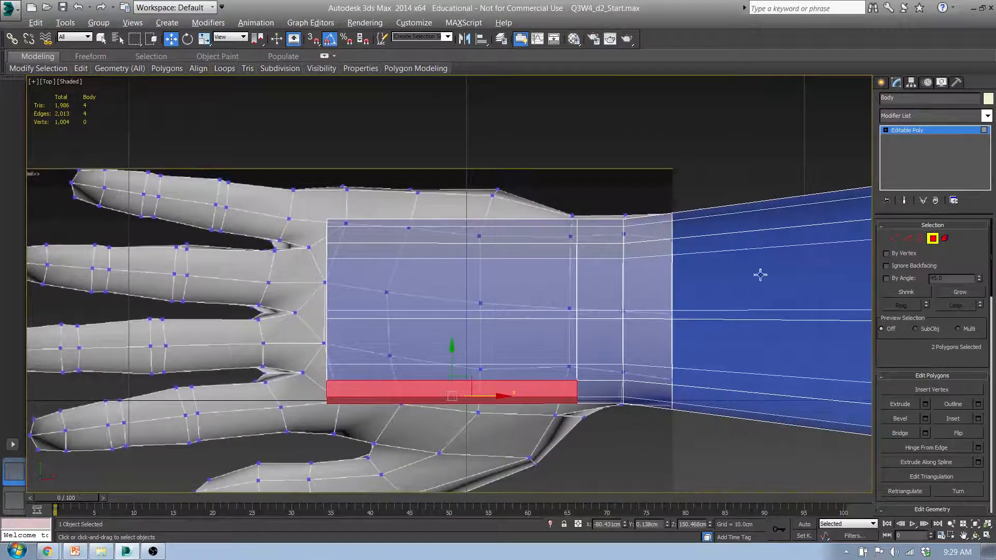
- Insert an edge loop around the palm segment and shift it about 0.83 cm toward the wrist, onto the reference's edge loop
{"action": "left_click", "coordinate": [906, 239]}
{"action": "left_click_drag", "start_coordinate": [438, 182], "coordinate": [445, 459]}
{"action": "mouse_move", "coordinate": [214, 68]}
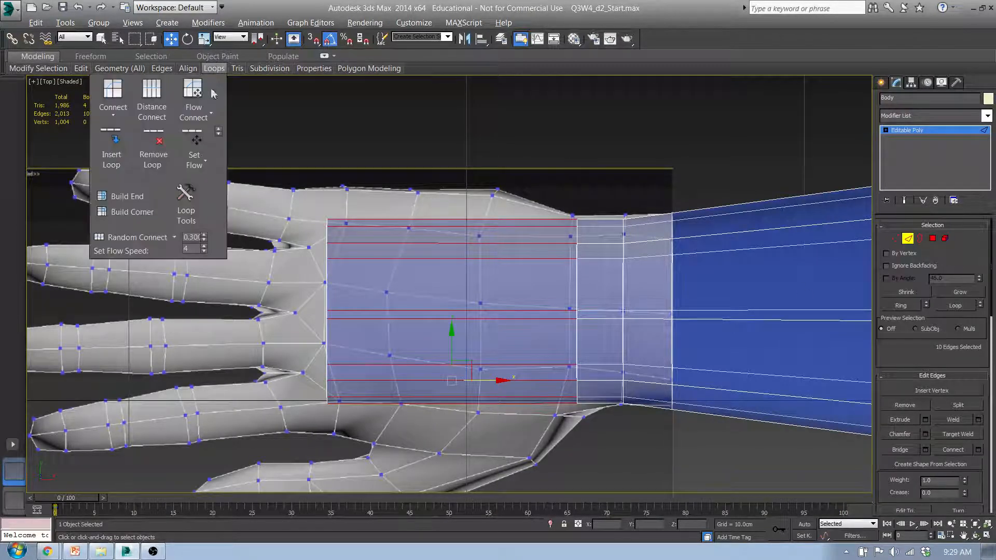
{"action": "left_click", "coordinate": [111, 141]}
{"action": "left_click_drag", "start_coordinate": [493, 311], "coordinate": [516, 313]}
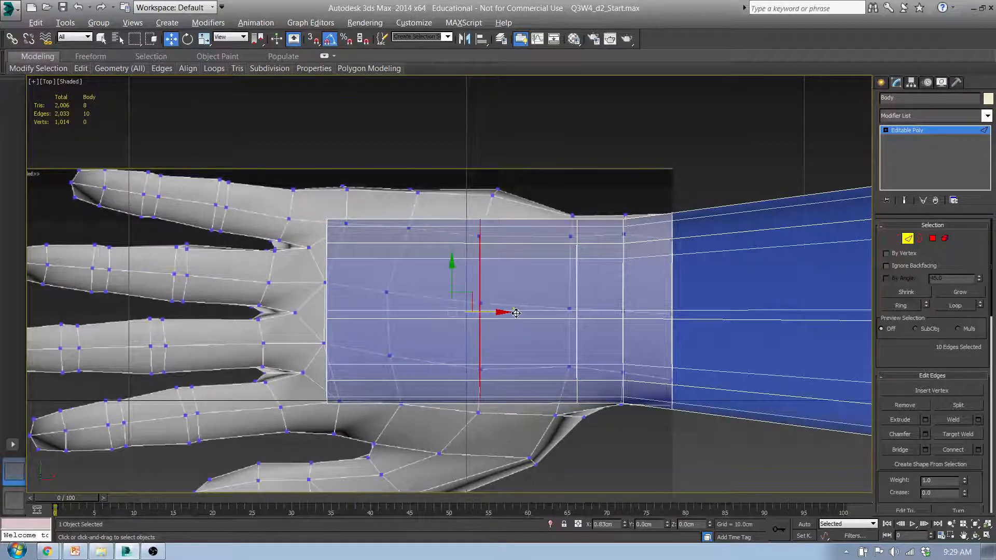
- Select the six thumb-side polygons of the palm and move them outward to about Y -0.35 cm
{"action": "left_click", "coordinate": [895, 238]}
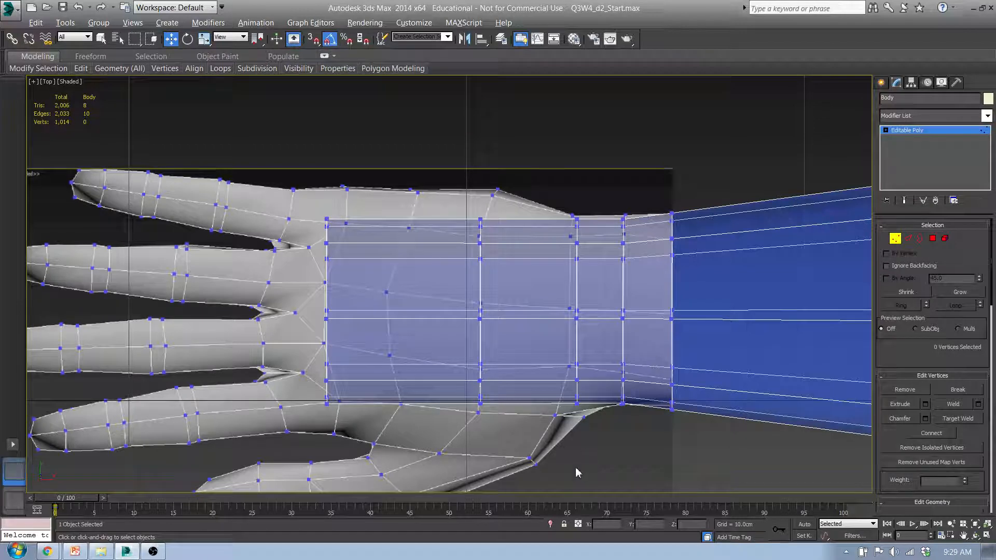
{"action": "middle_click_drag", "start_coordinate": [575, 471], "coordinate": [522, 396]}
{"action": "left_click", "coordinate": [935, 240]}
{"action": "left_click_drag", "start_coordinate": [418, 324], "coordinate": [358, 322]}
{"action": "left_click", "coordinate": [466, 373]}
{"action": "left_click_drag", "start_coordinate": [414, 298], "coordinate": [409, 319]}
{"action": "middle_click_drag", "start_coordinate": [495, 243], "coordinate": [477, 341]}
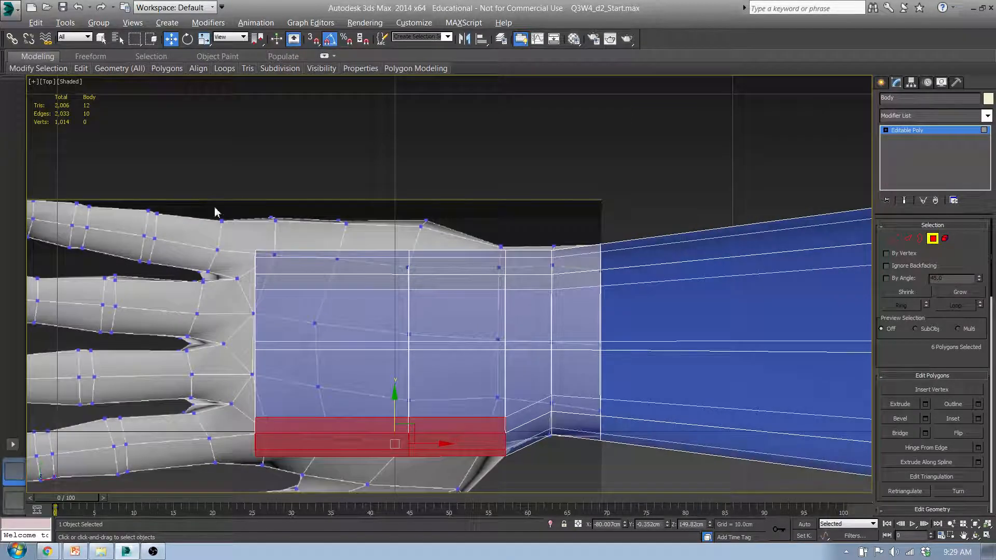
- Select the four little-finger-side polygons of the palm, excluding the end cap, and move them outward toward the reference outline
{"action": "left_click_drag", "start_coordinate": [452, 261], "coordinate": [427, 250]}
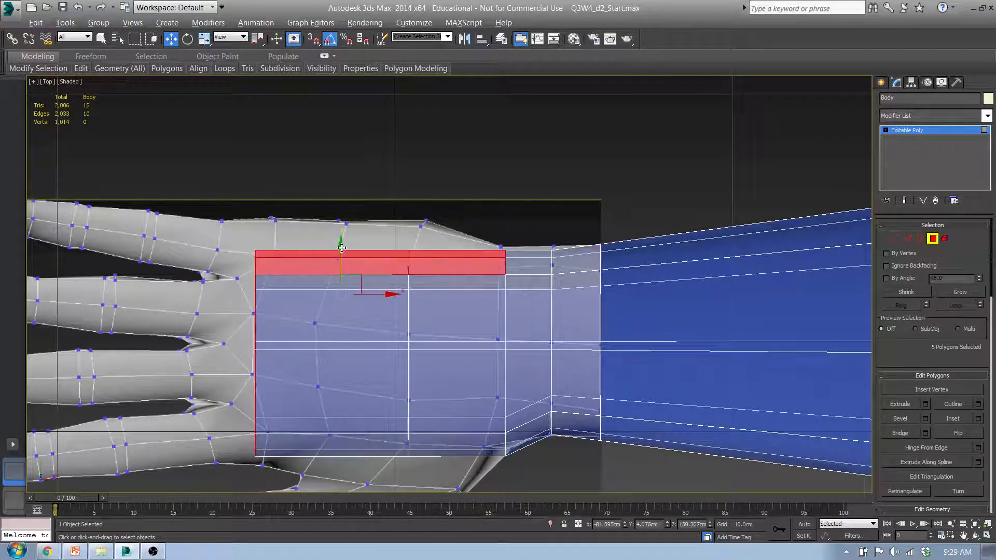
{"action": "left_click_drag", "start_coordinate": [271, 383], "coordinate": [271, 383], "text": "alt"}
{"action": "left_click_drag", "start_coordinate": [394, 218], "coordinate": [399, 214]}
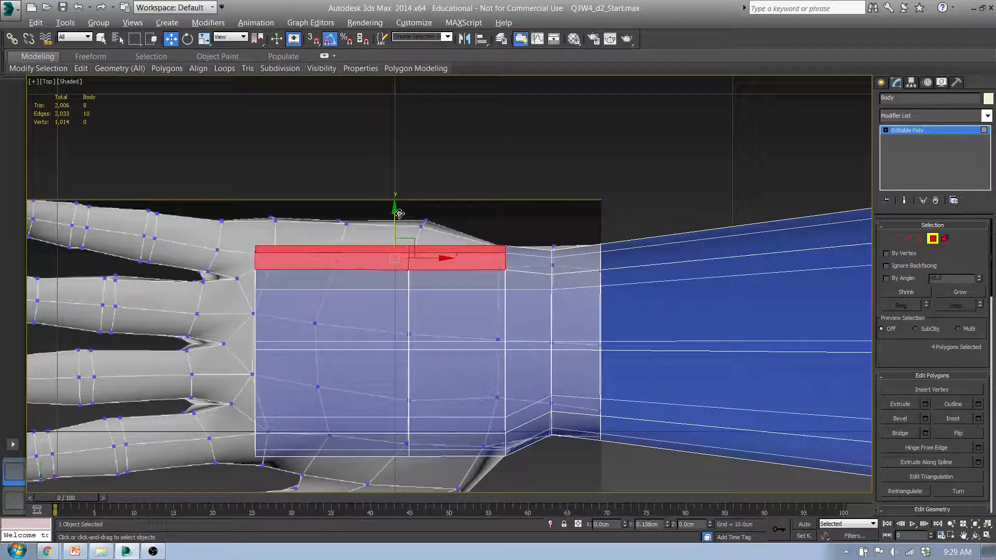
- Select the two little-finger-side polygons nearest the fingers and move them outward to the reference outline, at about Y 6 cm
{"action": "left_click", "coordinate": [344, 258]}
{"action": "middle_click_drag", "start_coordinate": [334, 259], "coordinate": [415, 214], "text": "alt"}
{"action": "left_click", "coordinate": [329, 317], "text": "ctrl"}
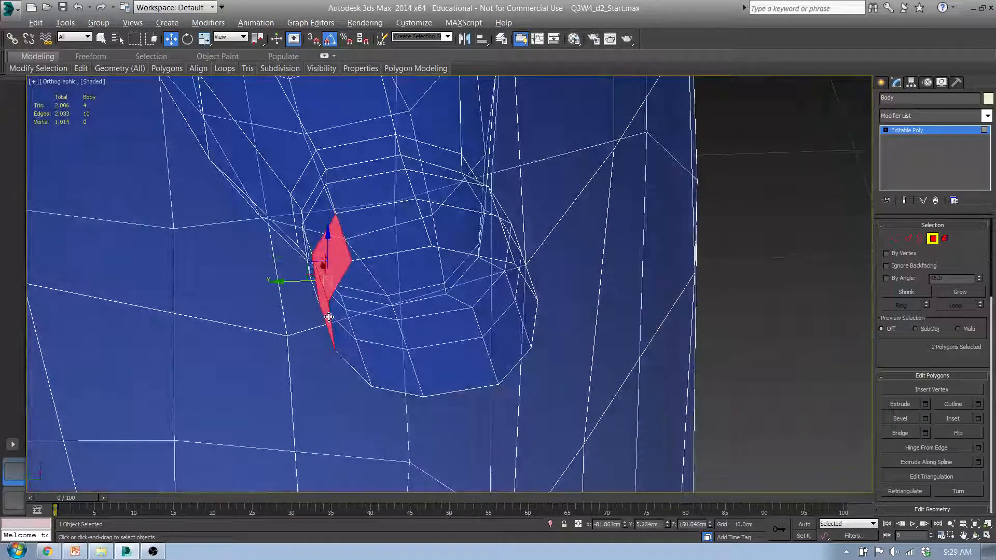
{"action": "key", "text": "t"}
{"action": "left_click_drag", "start_coordinate": [328, 163], "coordinate": [328, 145]}
{"action": "middle_click_drag", "start_coordinate": [343, 220], "coordinate": [345, 174]}
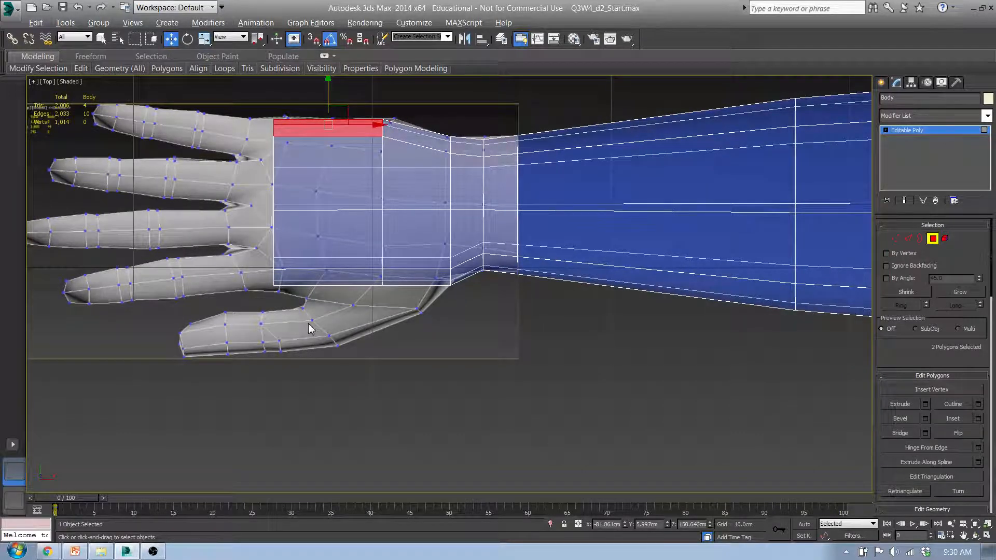
- Select the four thumb-side polygons of the palm and extrude them outward past the reference thumb, to about Y -5.5 cm
{"action": "middle_click_drag", "start_coordinate": [278, 286], "coordinate": [280, 315]}
{"action": "scroll", "coordinate": [336, 325], "scroll_direction": "up", "scroll_amount": 2}
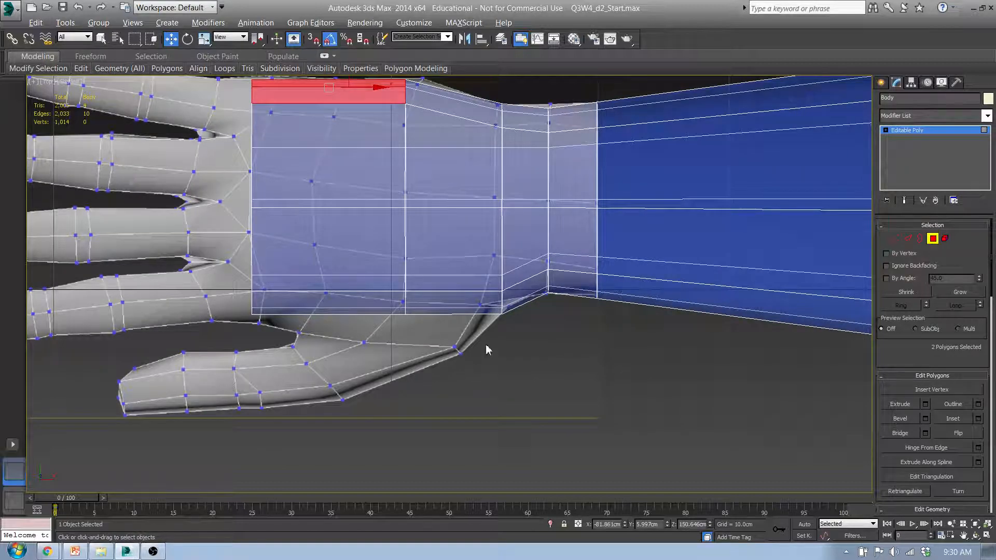
{"action": "left_click", "coordinate": [447, 306]}
{"action": "left_click", "coordinate": [365, 301], "text": "ctrl"}
{"action": "middle_click_drag", "start_coordinate": [366, 297], "coordinate": [451, 340], "text": "alt"}
{"action": "left_click", "coordinate": [451, 340], "text": "ctrl"}
{"action": "left_click", "coordinate": [364, 338], "text": "ctrl"}
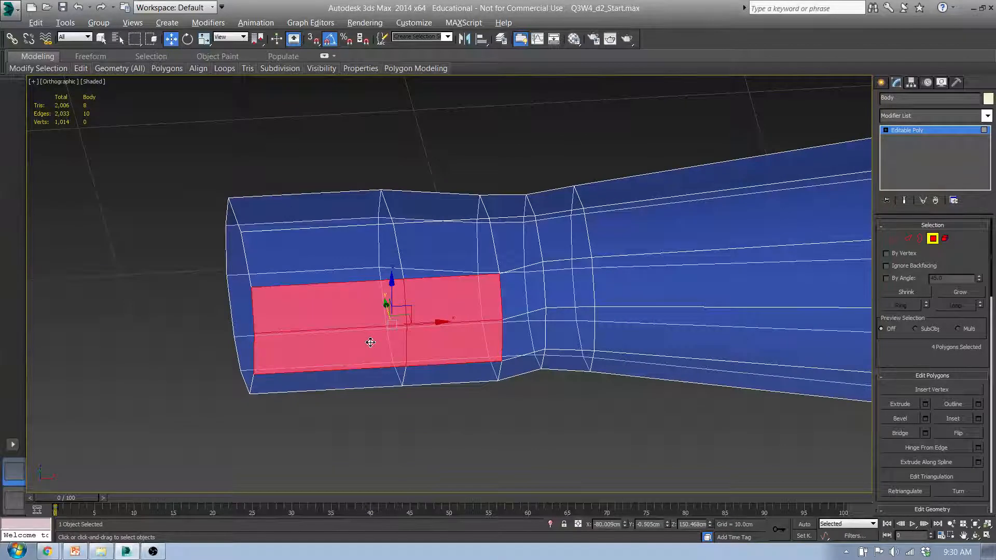
{"action": "key", "text": "t"}
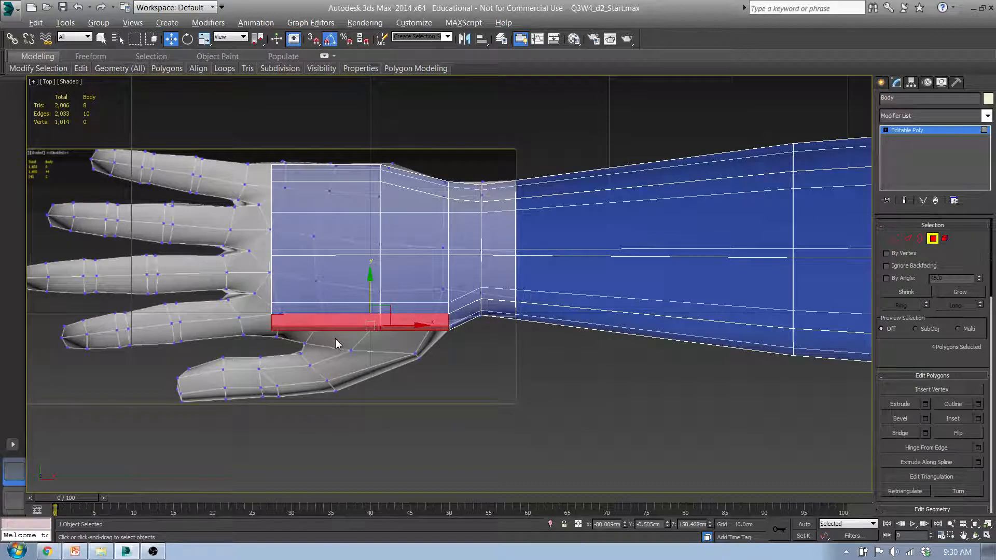
{"action": "middle_click_drag", "start_coordinate": [340, 374], "coordinate": [345, 301], "text": "alt"}
{"action": "key", "text": "t"}
{"action": "scroll", "coordinate": [364, 278], "scroll_direction": "up", "scroll_amount": 4}
{"action": "scroll", "coordinate": [364, 278], "scroll_direction": "down", "scroll_amount": 2}
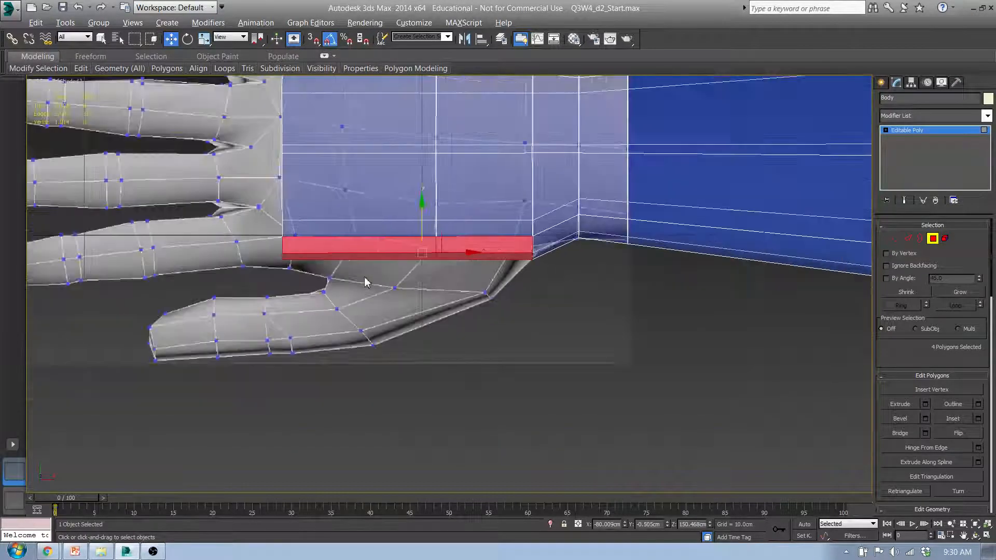
{"action": "middle_click_drag", "start_coordinate": [401, 247], "coordinate": [401, 317]}
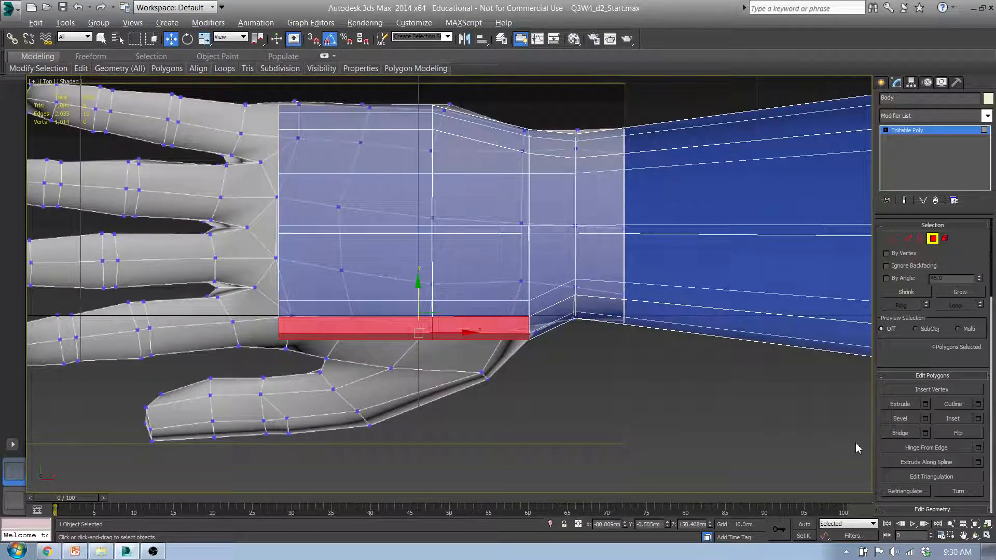
{"action": "left_click", "coordinate": [925, 403]}
{"action": "middle_click_drag", "start_coordinate": [422, 383], "coordinate": [430, 309]}
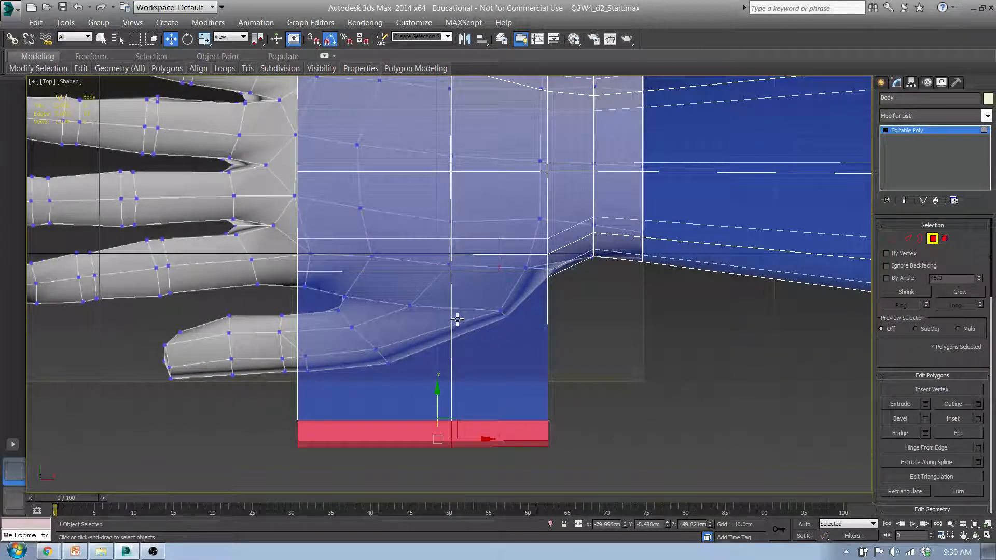
- Try to move only two of the thumb extrusion's end polygons back toward the palm, and undo the move
{"action": "left_click", "coordinate": [642, 358]}
{"action": "left_click", "coordinate": [404, 436]}
{"action": "left_click", "coordinate": [477, 436], "text": "ctrl"}
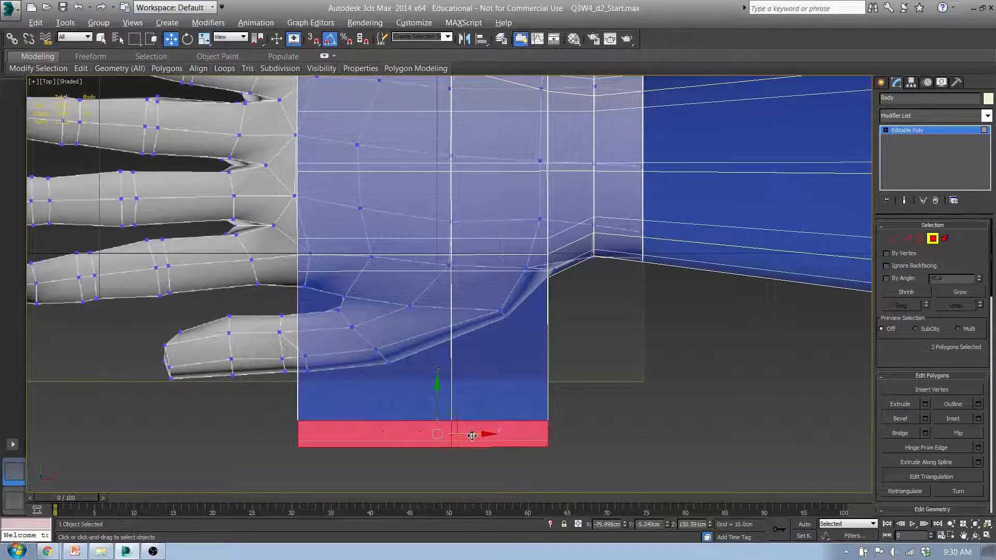
{"action": "left_click_drag", "start_coordinate": [473, 435], "coordinate": [448, 258]}
{"action": "key", "text": "ctrl+z"}
- Select all four end polygons of the thumb extrusion and move them back toward the palm, to about Y -1.17 cm
{"action": "middle_click_drag", "start_coordinate": [445, 280], "coordinate": [472, 301], "text": "alt"}
{"action": "left_click", "coordinate": [463, 472], "text": "ctrl"}
{"action": "left_click", "coordinate": [434, 481], "text": "ctrl"}
{"action": "middle_click_drag", "start_coordinate": [525, 420], "coordinate": [415, 477], "text": "alt"}
{"action": "left_click", "coordinate": [378, 467], "text": "ctrl"}
{"action": "left_click", "coordinate": [538, 487], "text": "alt"}
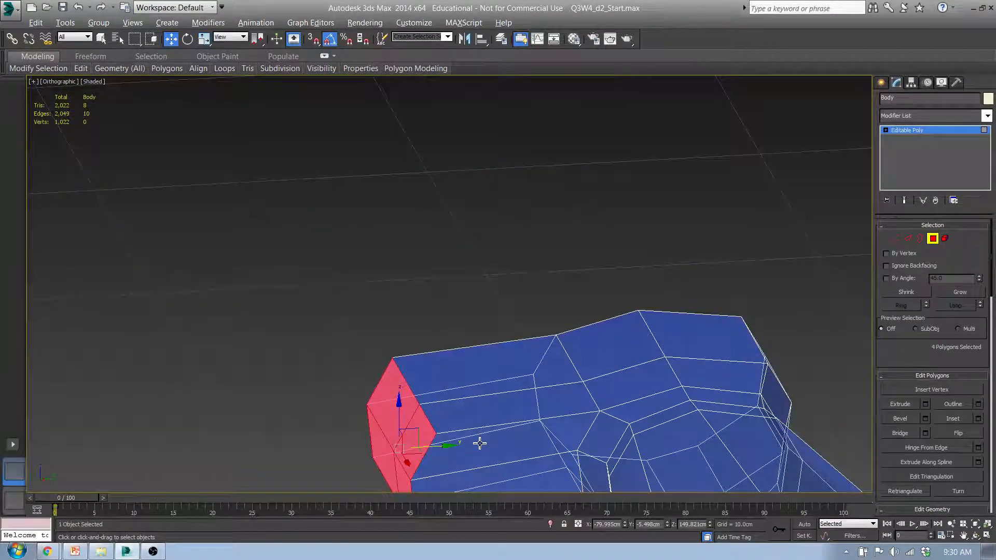
{"action": "key", "text": "t"}
{"action": "middle_click_drag", "start_coordinate": [381, 363], "coordinate": [431, 314]}
{"action": "left_click_drag", "start_coordinate": [426, 362], "coordinate": [455, 258]}
- Examine the shortened thumb extrusion from several angles and against the top-view hand reference
{"action": "middle_click_drag", "start_coordinate": [352, 283], "coordinate": [373, 253], "text": "alt"}
{"action": "left_click_drag", "start_coordinate": [506, 304], "coordinate": [571, 310], "text": "alt"}
{"action": "middle_click_drag", "start_coordinate": [571, 310], "coordinate": [609, 291], "text": "alt"}
{"action": "middle_click_drag", "start_coordinate": [536, 300], "coordinate": [502, 369]}
{"action": "middle_click_drag", "start_coordinate": [508, 294], "coordinate": [484, 291]}
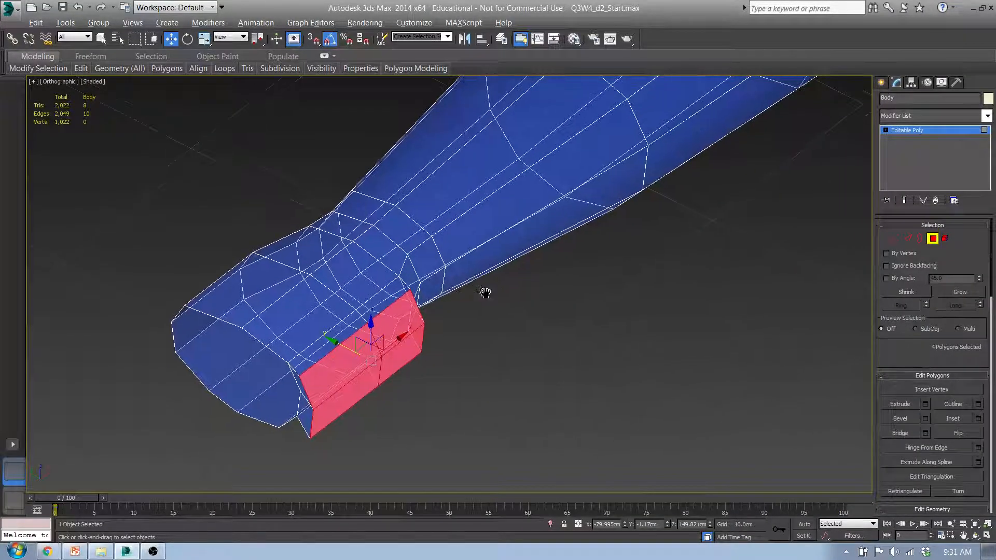
{"action": "key", "text": "t"}
{"action": "middle_click_drag", "start_coordinate": [321, 255], "coordinate": [410, 295]}
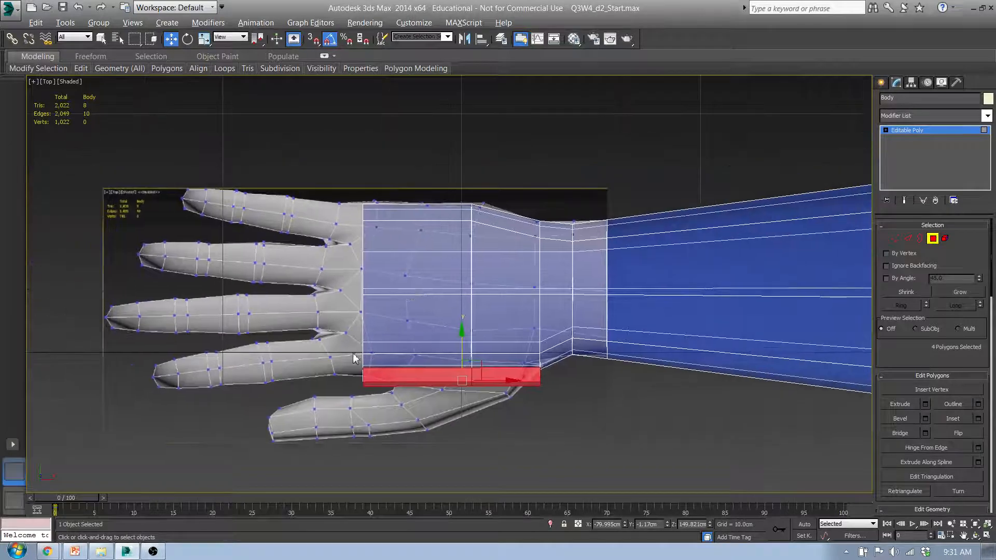
{"action": "scroll", "coordinate": [354, 346], "scroll_direction": "up", "scroll_amount": 4}
{"action": "scroll", "coordinate": [353, 356], "scroll_direction": "down", "scroll_amount": 2}
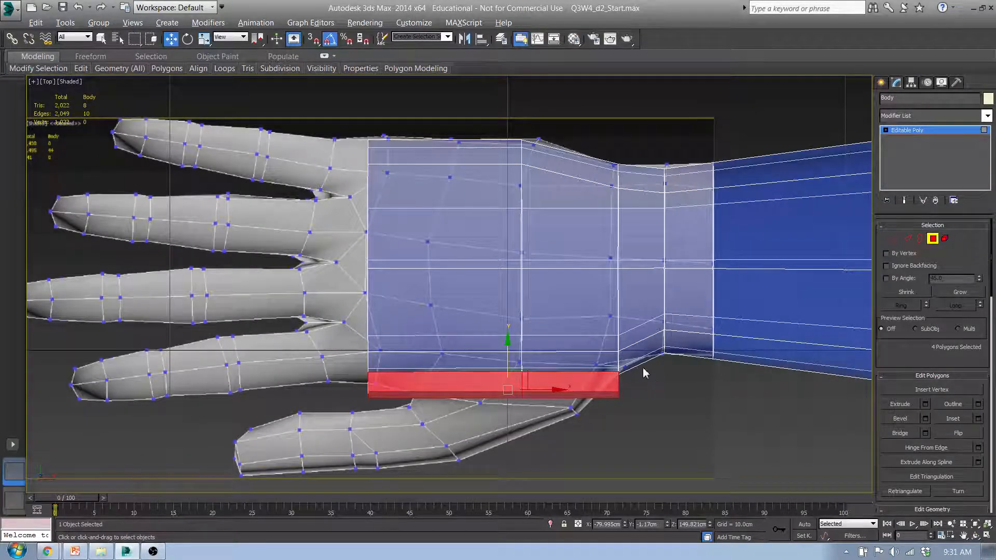
- Undo the polygon moves and the thumb-side extrusion
{"action": "left_click", "coordinate": [614, 380]}
{"action": "key", "text": "ctrl+z"}
{"action": "key", "text": "ctrl+z"}
{"action": "key", "text": "ctrl+z"}
{"action": "key", "text": "ctrl+z"}
{"action": "key", "text": "ctrl+z"}
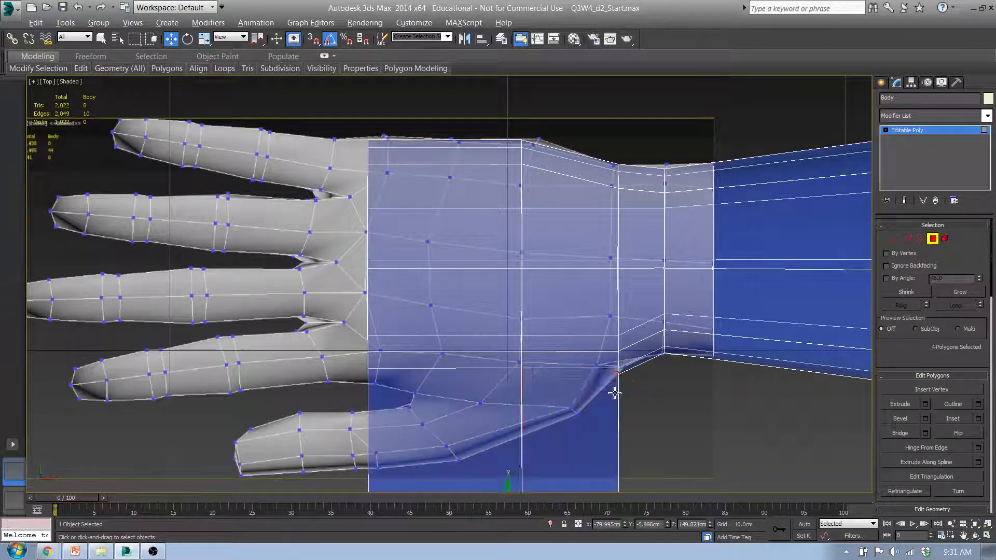
{"action": "middle_click_drag", "start_coordinate": [618, 412], "coordinate": [686, 299]}
{"action": "scroll", "coordinate": [695, 410], "scroll_direction": "down", "scroll_amount": 2}
{"action": "key", "text": "ctrl+z"}
{"action": "key", "text": "ctrl+z"}
{"action": "key", "text": "ctrl+z"}
{"action": "key", "text": "ctrl+z"}
{"action": "key", "text": "ctrl+z"}
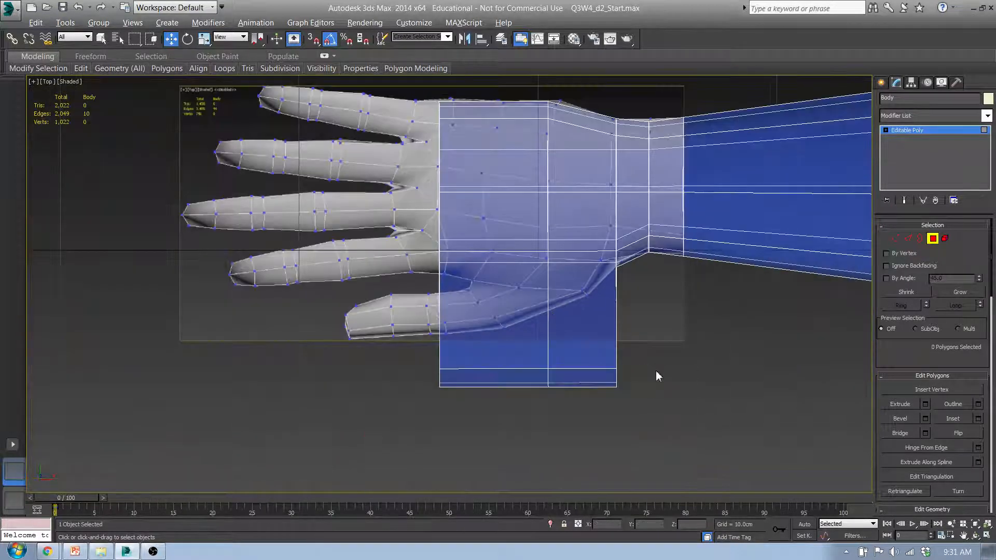
{"action": "left_click", "coordinate": [467, 323]}
{"action": "middle_click_drag", "start_coordinate": [589, 316], "coordinate": [569, 398]}
{"action": "scroll", "coordinate": [540, 357], "scroll_direction": "up", "scroll_amount": 4}
- Assign a plain grey material to the body, close the Material Editor, and leave vertex editing
{"action": "left_click", "coordinate": [895, 238]}
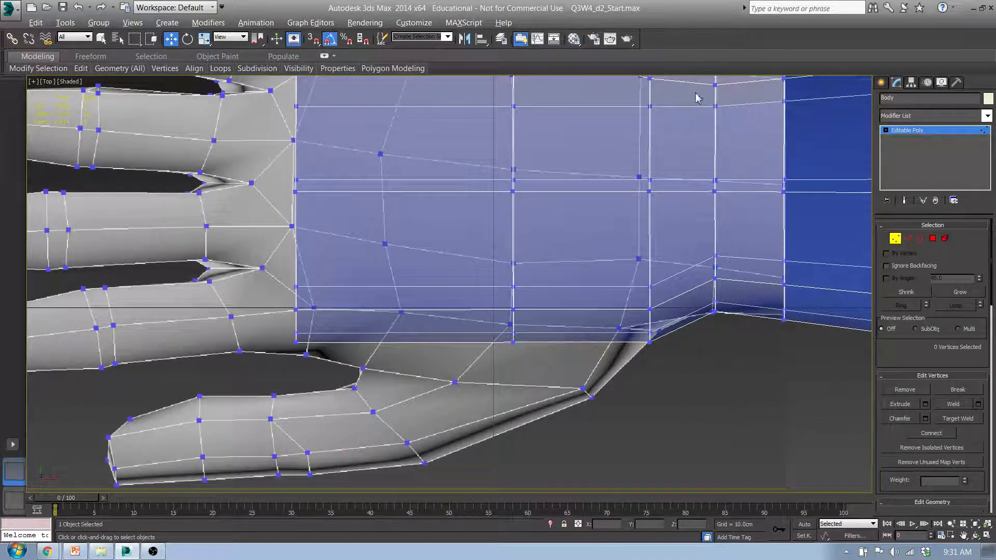
{"action": "key", "text": "m"}
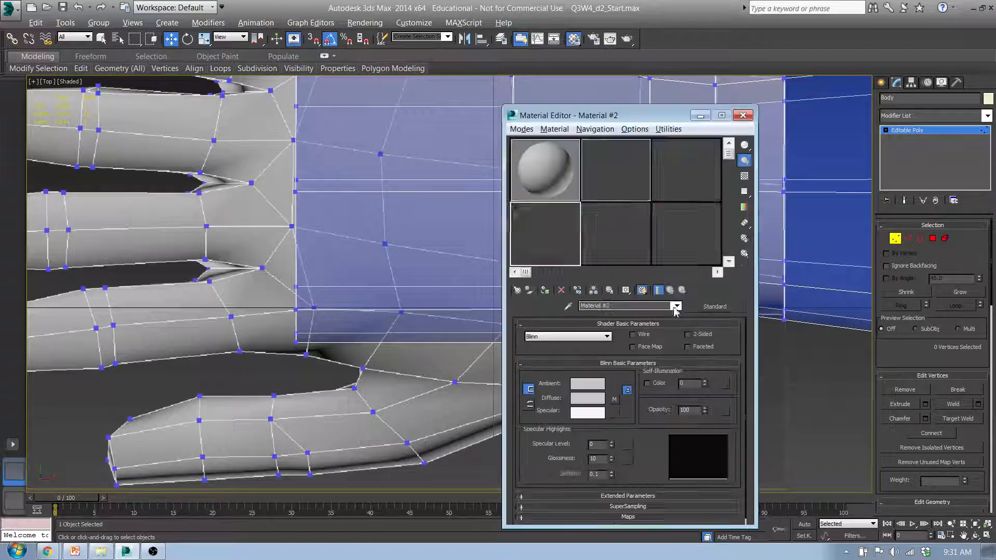
{"action": "left_click_drag", "start_coordinate": [679, 237], "coordinate": [769, 186]}
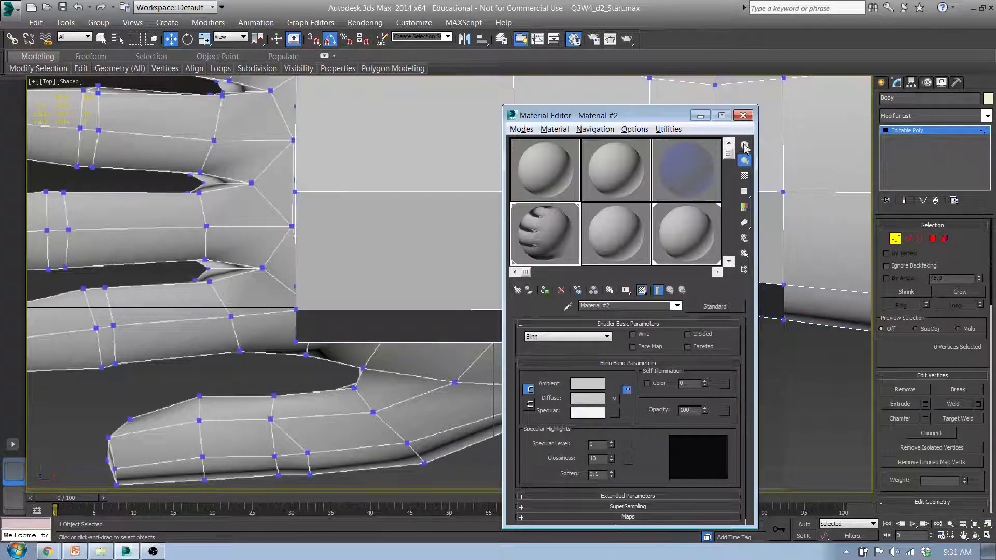
{"action": "left_click", "coordinate": [742, 115]}
{"action": "middle_click_drag", "start_coordinate": [684, 330], "coordinate": [676, 358]}
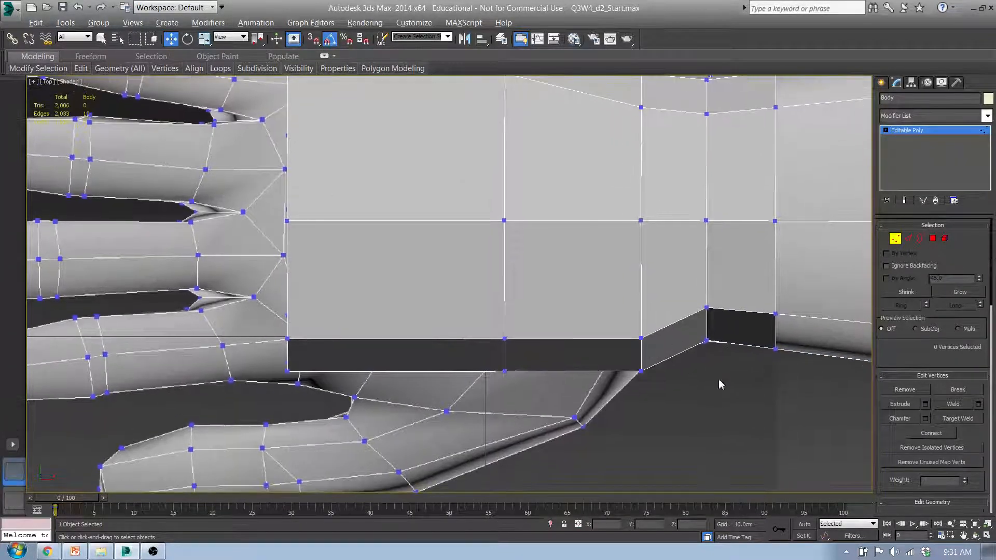
{"action": "left_click", "coordinate": [894, 238]}
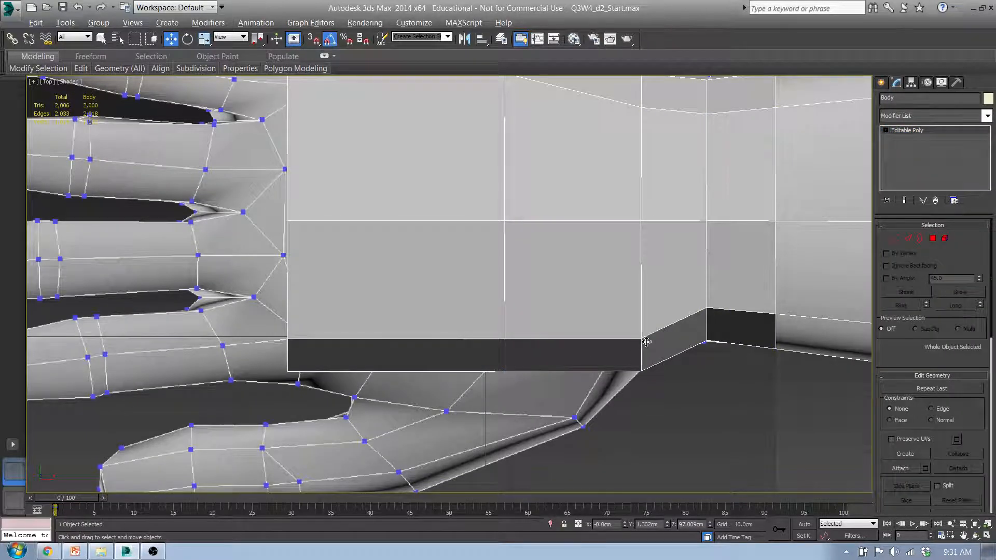
{"action": "middle_click_drag", "start_coordinate": [541, 276], "coordinate": [570, 360]}
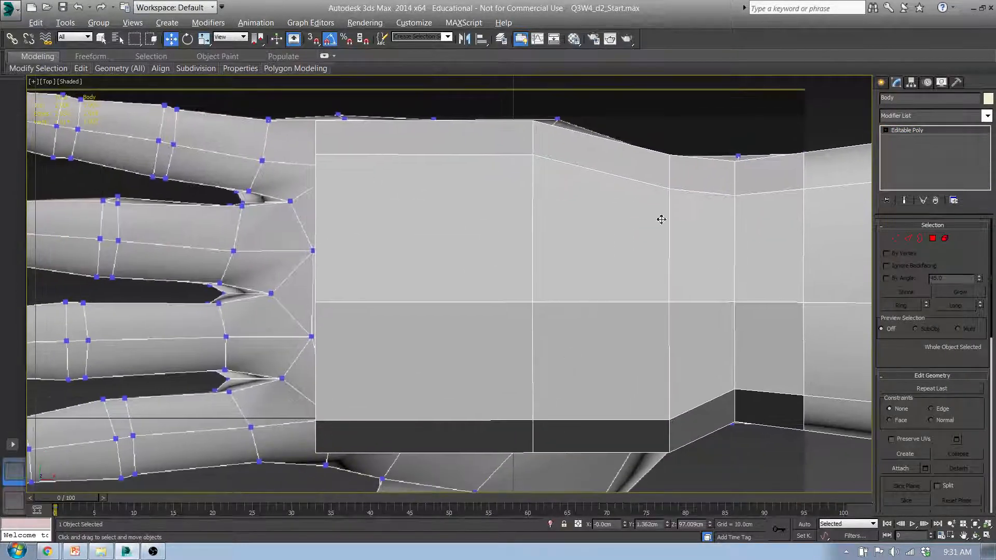
- Move the palm's end vertex loop back toward the wrist, then position its last two vertex loops together at about X -80.28 cm
{"action": "middle_click_drag", "start_coordinate": [661, 219], "coordinate": [660, 238]}
{"action": "middle_click_drag", "start_coordinate": [593, 228], "coordinate": [549, 213]}
{"action": "left_click", "coordinate": [892, 236]}
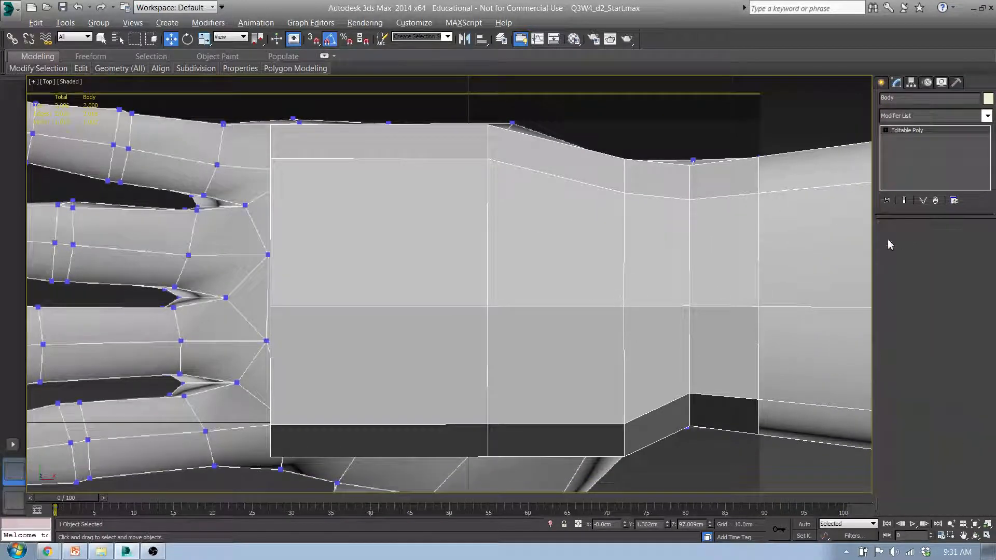
{"action": "left_click", "coordinate": [272, 307]}
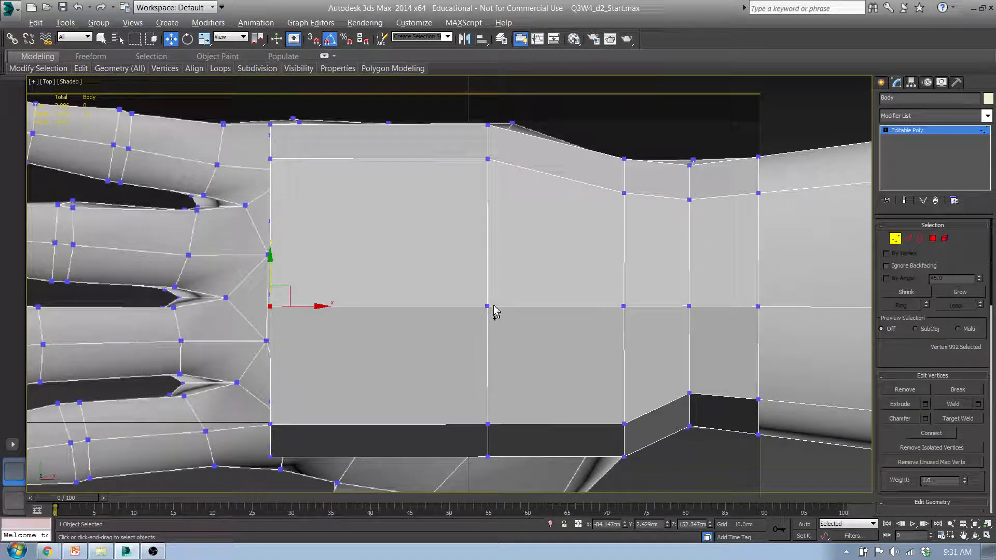
{"action": "left_click", "coordinate": [488, 307], "text": "ctrl"}
{"action": "scroll", "coordinate": [478, 327], "scroll_direction": "down", "scroll_amount": 3}
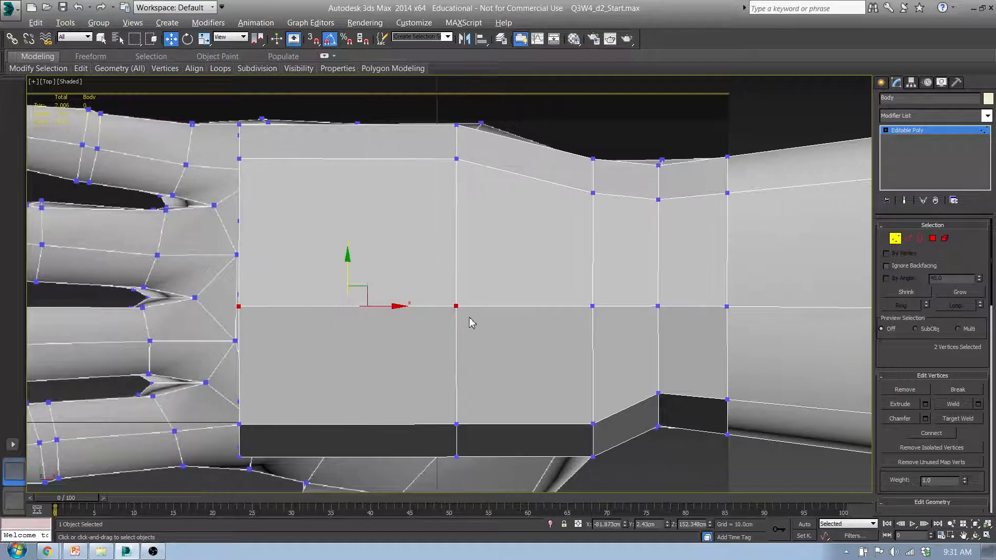
{"action": "left_click_drag", "start_coordinate": [201, 129], "coordinate": [285, 372]}
{"action": "left_click_drag", "start_coordinate": [249, 270], "coordinate": [337, 238]}
{"action": "left_click_drag", "start_coordinate": [406, 401], "coordinate": [407, 401]}
{"action": "left_click_drag", "start_coordinate": [383, 259], "coordinate": [402, 179]}
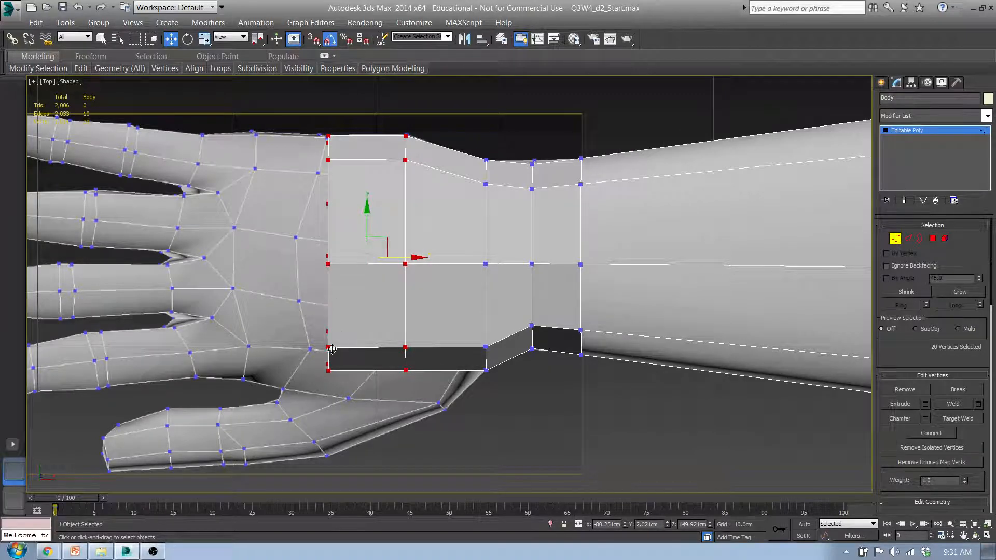
{"action": "mouse_move", "coordinate": [412, 258]}
{"action": "left_mouse_down"}
{"action": "mouse_move", "coordinate": [484, 260]}
{"action": "mouse_move", "coordinate": [361, 239]}
{"action": "mouse_move", "coordinate": [412, 259]}
{"action": "left_mouse_up"}
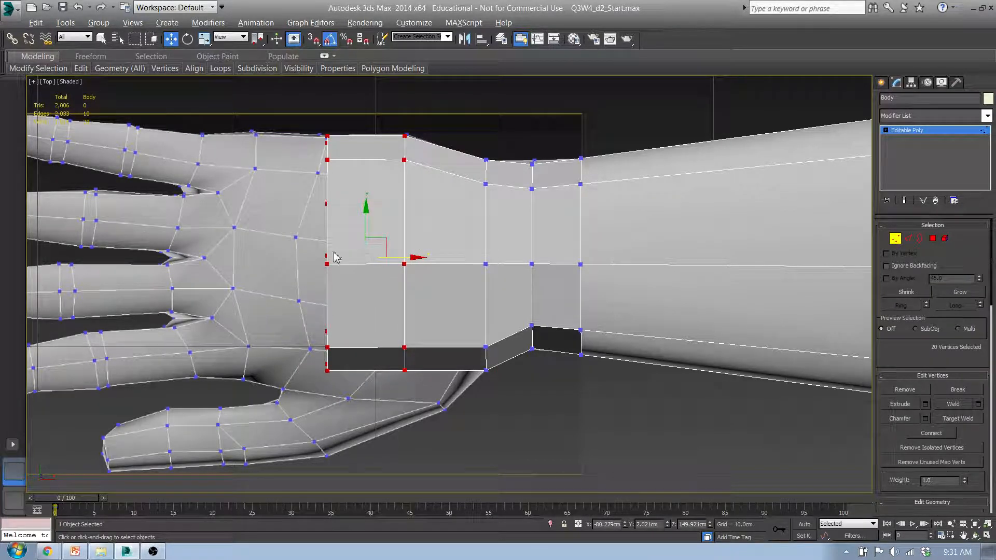
- Move the two middle vertices on top of the palm's end section sideways to about Y 3.79 cm
{"action": "middle_click_drag", "start_coordinate": [372, 309], "coordinate": [451, 251], "text": "alt"}
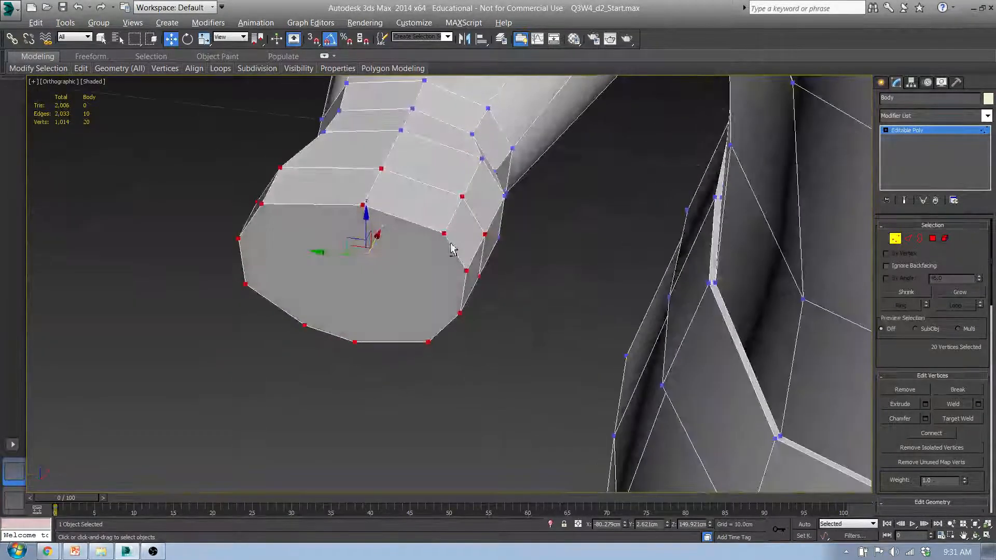
{"action": "left_click", "coordinate": [382, 168]}
{"action": "left_click", "coordinate": [363, 205], "text": "ctrl"}
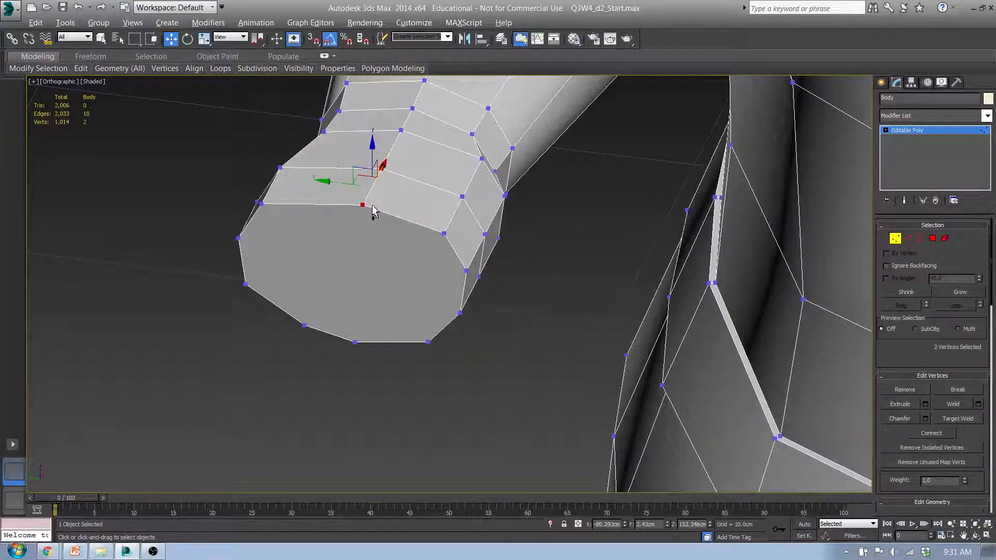
{"action": "left_click_drag", "start_coordinate": [344, 184], "coordinate": [302, 176]}
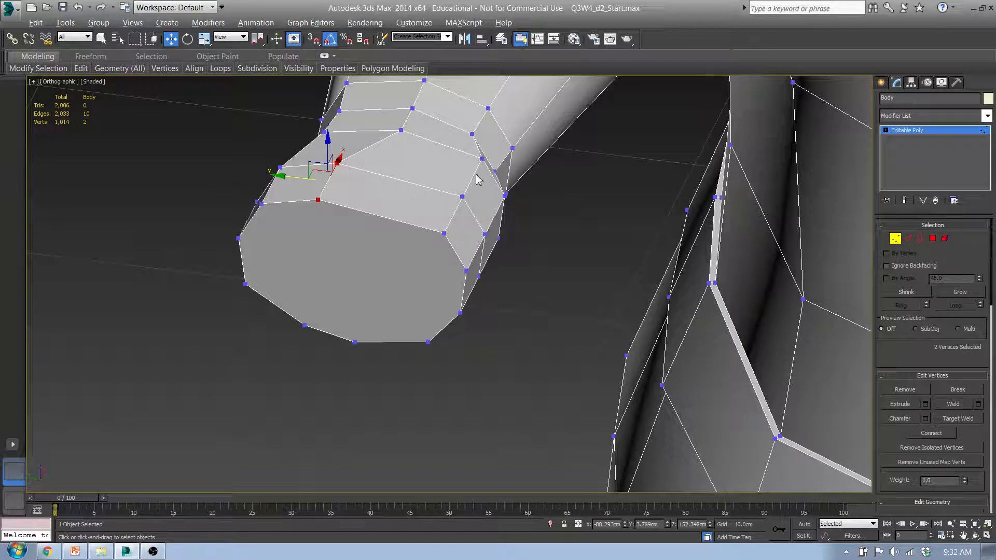
- Move the three vertices of the upper thumb-side edge inward across the palm, and shift the two neighbouring middle vertices back toward them
{"action": "left_click", "coordinate": [483, 160]}
{"action": "left_click", "coordinate": [463, 196], "text": "ctrl"}
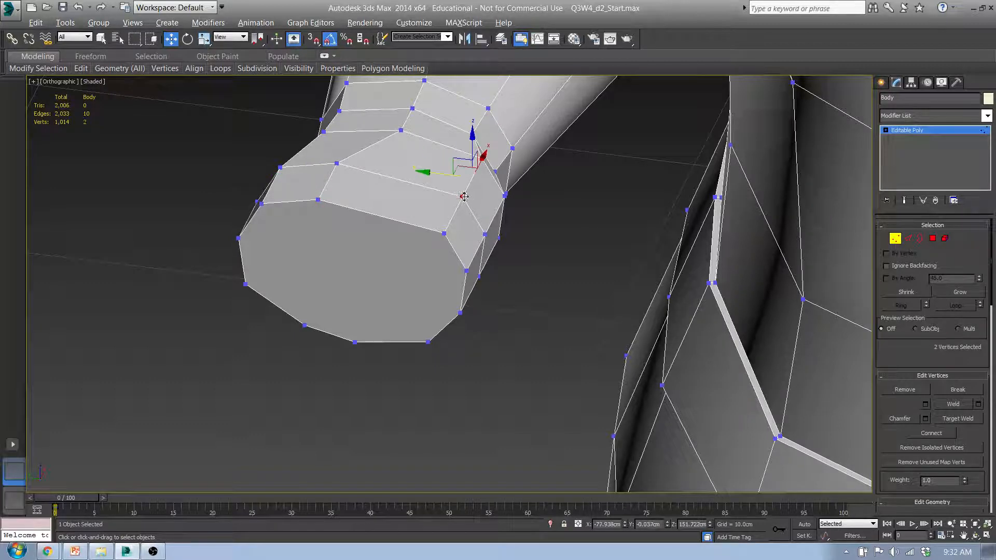
{"action": "left_click", "coordinate": [445, 234], "text": "ctrl"}
{"action": "key", "text": "t"}
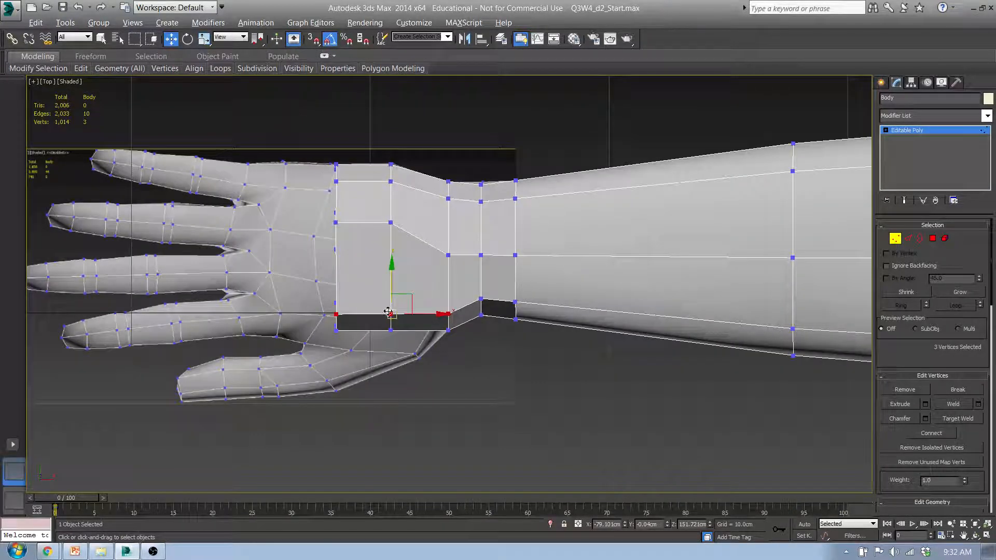
{"action": "left_click_drag", "start_coordinate": [395, 286], "coordinate": [390, 253]}
{"action": "left_click", "coordinate": [336, 224]}
{"action": "left_click", "coordinate": [390, 223], "text": "ctrl"}
{"action": "left_click_drag", "start_coordinate": [366, 198], "coordinate": [361, 229]}
- Move the three outermost thumb-side vertices of the palm inward along Y to even out the polygon rows
{"action": "left_click", "coordinate": [337, 331]}
{"action": "left_click", "coordinate": [391, 330], "text": "ctrl"}
{"action": "left_click", "coordinate": [448, 330], "text": "ctrl"}
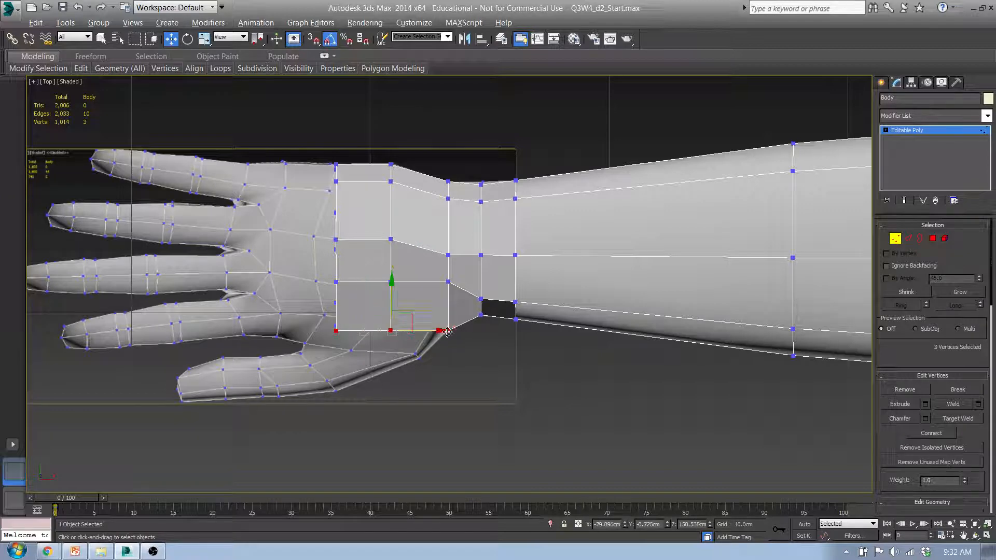
{"action": "left_click_drag", "start_coordinate": [394, 305], "coordinate": [396, 289]}
- Extrude the six polygons on the thumb side of the palm outward toward the reference thumb, to about Y -1.4 cm
{"action": "left_click", "coordinate": [931, 238]}
{"action": "left_click", "coordinate": [363, 320]}
{"action": "left_click", "coordinate": [462, 319], "text": "ctrl"}
{"action": "left_click", "coordinate": [419, 319], "text": "ctrl"}
{"action": "middle_click_drag", "start_coordinate": [419, 320], "coordinate": [431, 303], "text": "alt"}
{"action": "middle_click_drag", "start_coordinate": [421, 264], "coordinate": [427, 248], "text": "alt"}
{"action": "left_click", "coordinate": [374, 349], "text": "ctrl"}
{"action": "left_click", "coordinate": [422, 349], "text": "ctrl"}
{"action": "left_click", "coordinate": [472, 350], "text": "ctrl"}
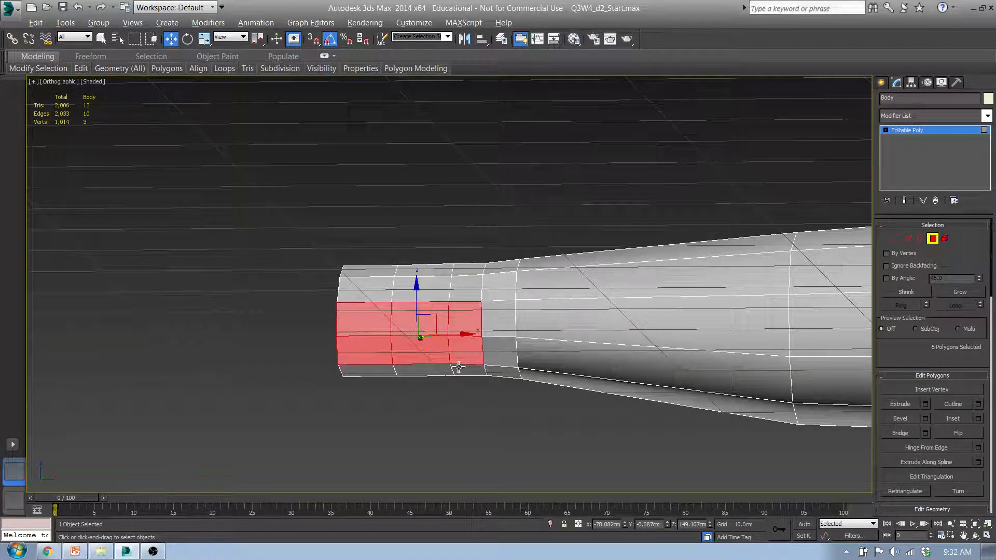
{"action": "key", "text": "t"}
{"action": "middle_click_drag", "start_coordinate": [451, 378], "coordinate": [508, 277]}
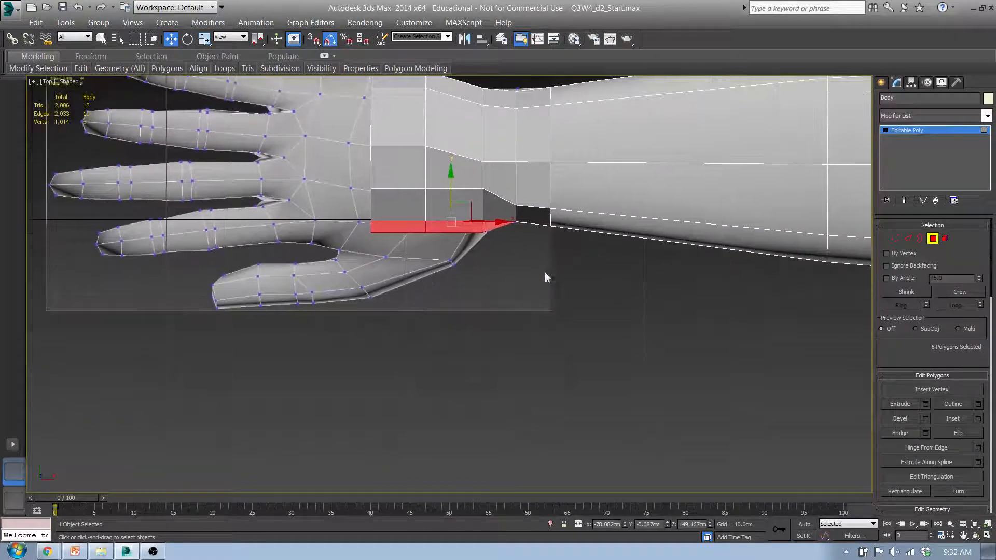
{"action": "left_click", "coordinate": [925, 404]}
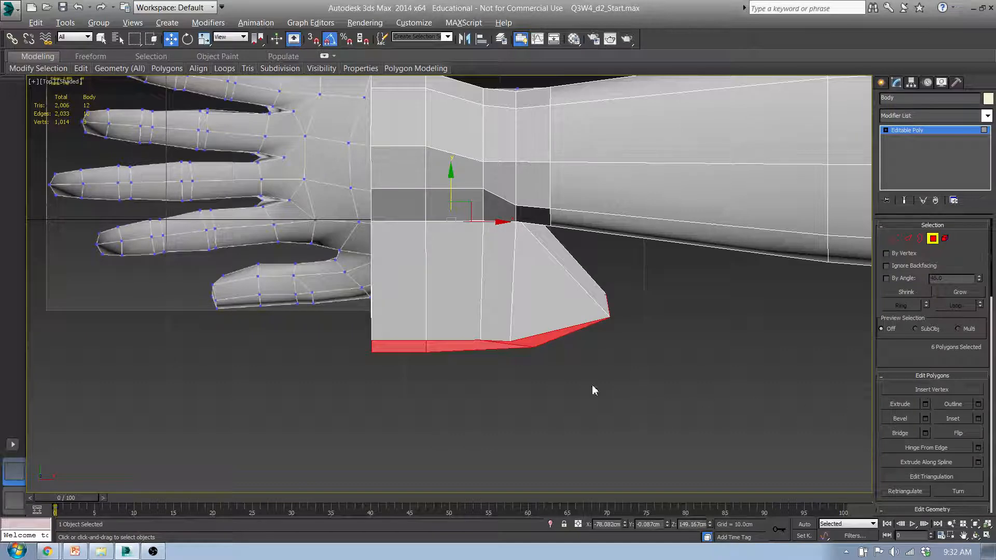
{"action": "left_click_drag", "start_coordinate": [460, 309], "coordinate": [459, 537]}
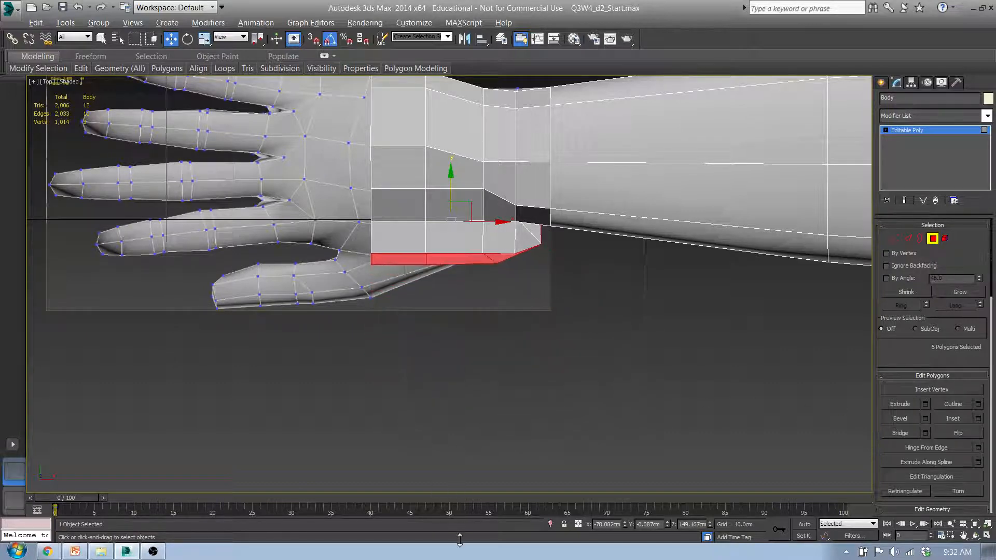
{"action": "left_click", "coordinate": [456, 322]}
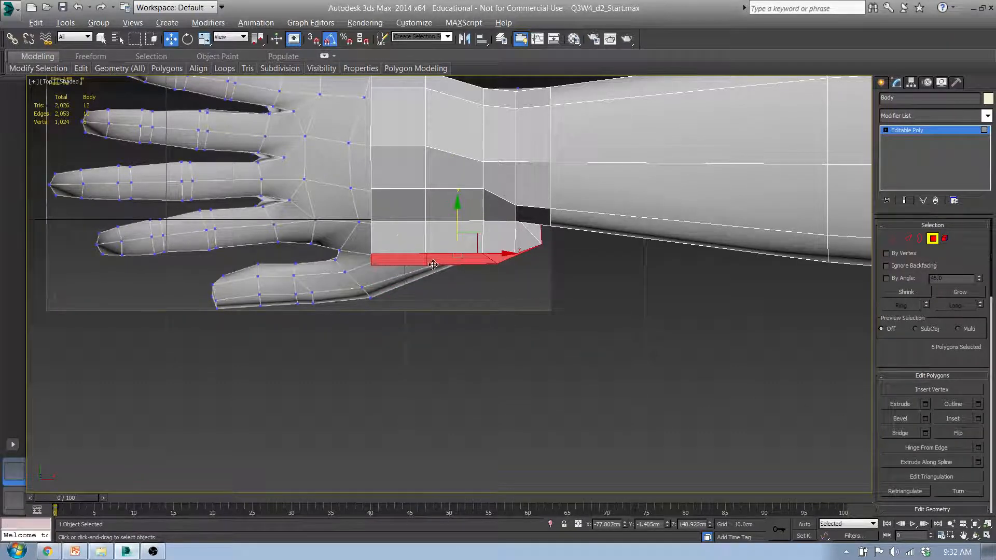
- Raise the vertices along the upper base edge of the thumb-side extrusion to round the palm's edge
{"action": "left_click", "coordinate": [895, 238]}
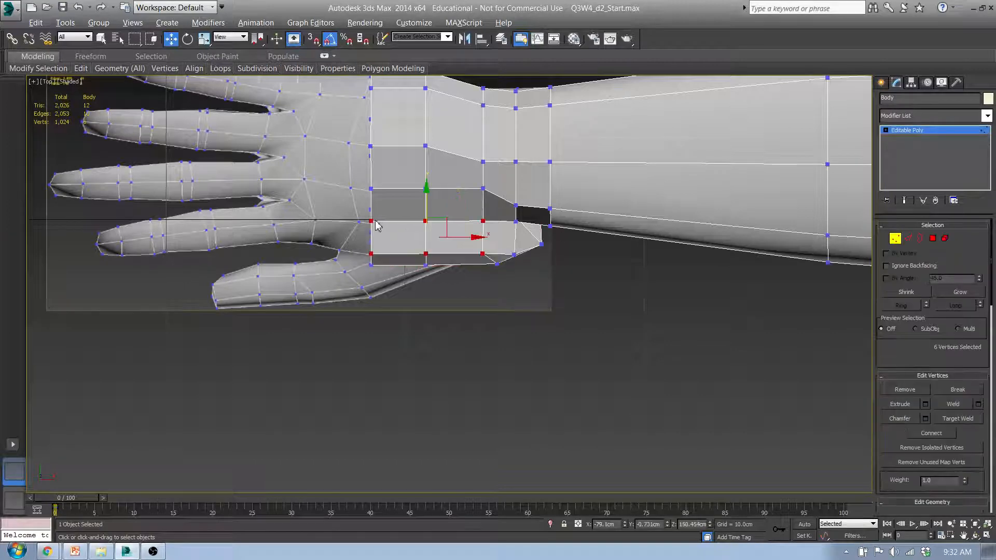
{"action": "left_click", "coordinate": [372, 223]}
{"action": "middle_click_drag", "start_coordinate": [372, 223], "coordinate": [473, 191], "text": "alt"}
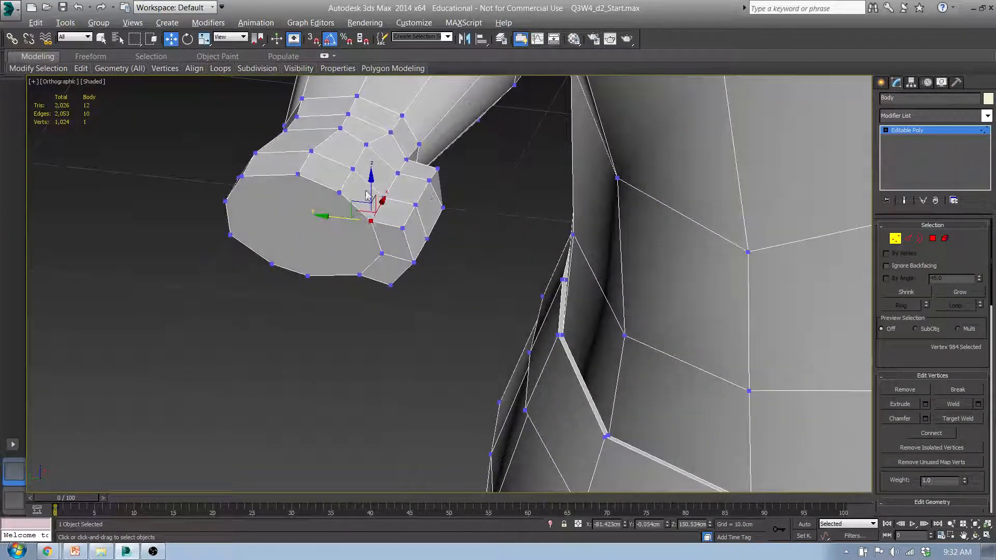
{"action": "left_click_drag", "start_coordinate": [373, 190], "coordinate": [401, 140]}
{"action": "left_click", "coordinate": [384, 198]}
{"action": "left_click", "coordinate": [397, 174]}
{"action": "key", "text": "t"}
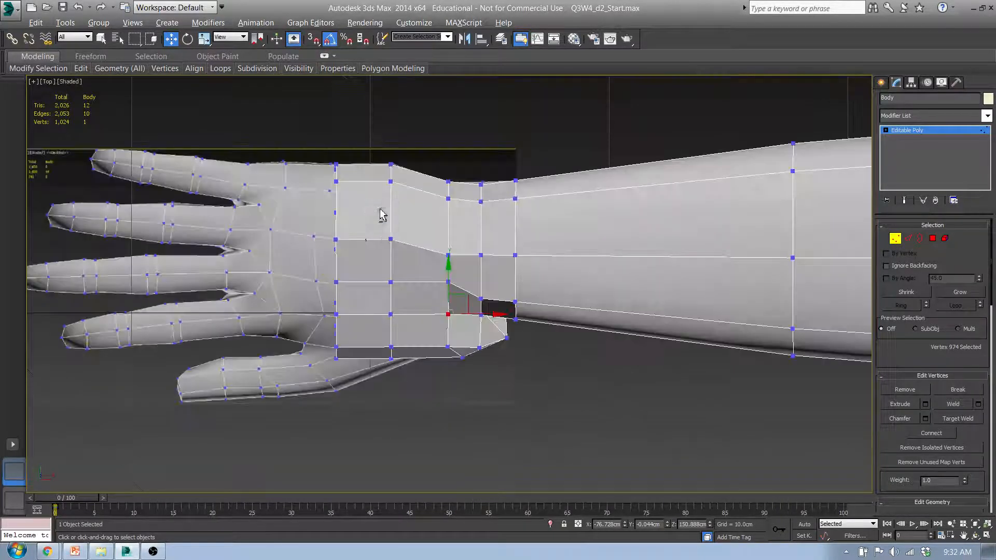
- Move the two upper palm vertices on the little-finger side inward to about Y 5.07 cm
{"action": "middle_click_drag", "start_coordinate": [349, 217], "coordinate": [350, 297]}
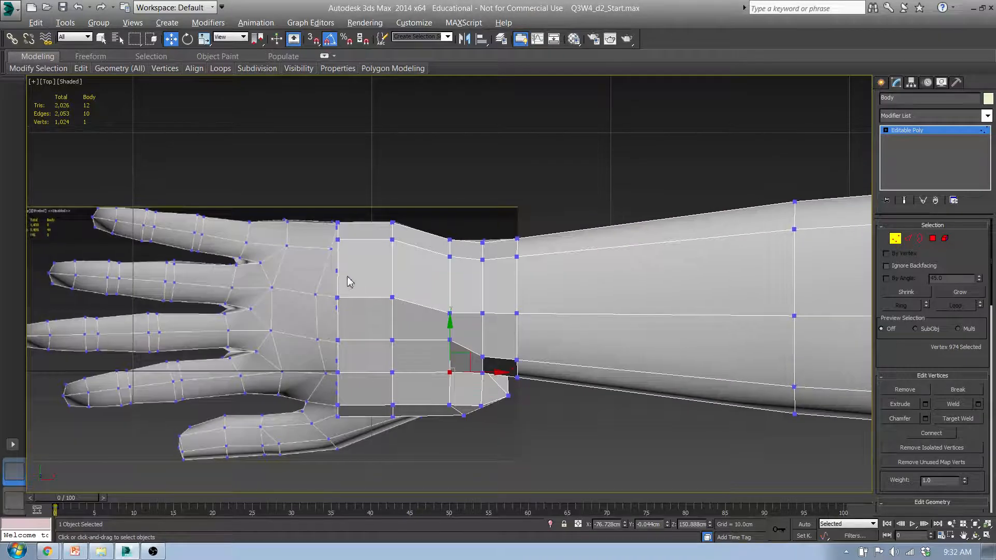
{"action": "scroll", "coordinate": [343, 265], "scroll_direction": "up", "scroll_amount": 2}
{"action": "left_click", "coordinate": [335, 231]}
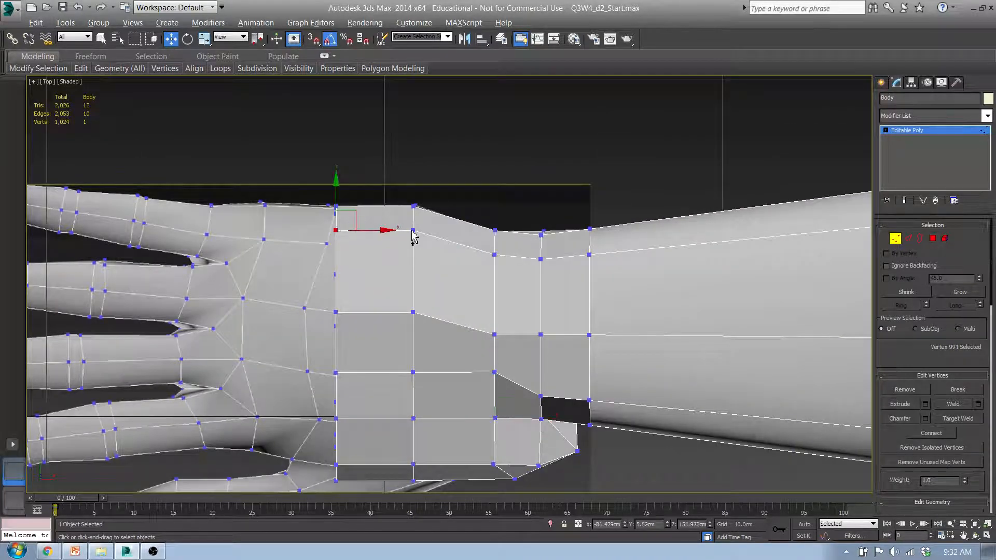
{"action": "left_click", "coordinate": [413, 231], "text": "ctrl"}
{"action": "left_click_drag", "start_coordinate": [379, 199], "coordinate": [379, 213]}
{"action": "middle_click_drag", "start_coordinate": [379, 313], "coordinate": [450, 206]}
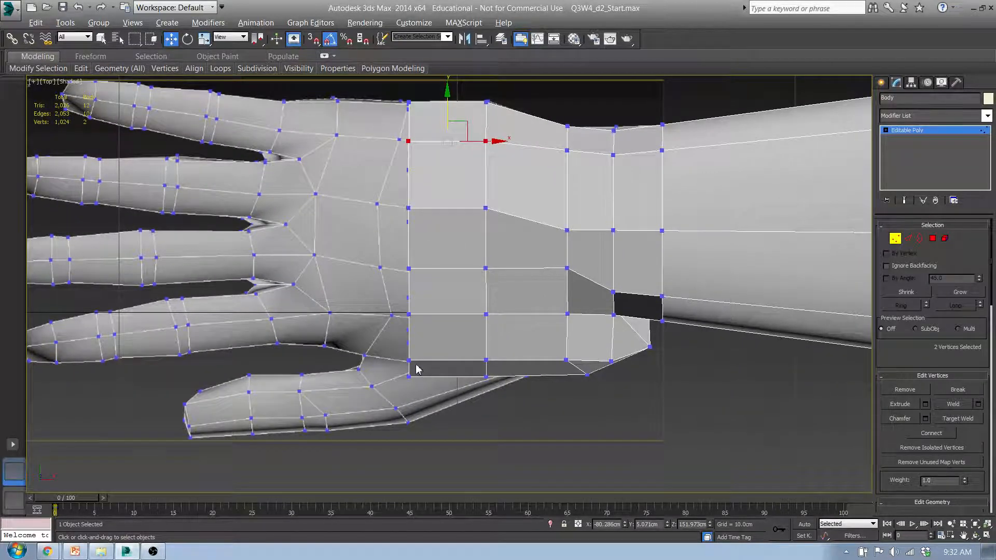
- Move the palm's end vertex loop along X toward the fingers to lengthen the end section
{"action": "left_click_drag", "start_coordinate": [445, 398], "coordinate": [445, 397]}
{"action": "left_click_drag", "start_coordinate": [442, 251], "coordinate": [351, 244]}
{"action": "middle_click_drag", "start_coordinate": [344, 387], "coordinate": [342, 330]}
- Relax the six vertices around the wrist end of the thumb-side extrusion three times
{"action": "middle_click_drag", "start_coordinate": [665, 327], "coordinate": [609, 278], "text": "alt"}
{"action": "left_click", "coordinate": [594, 277]}
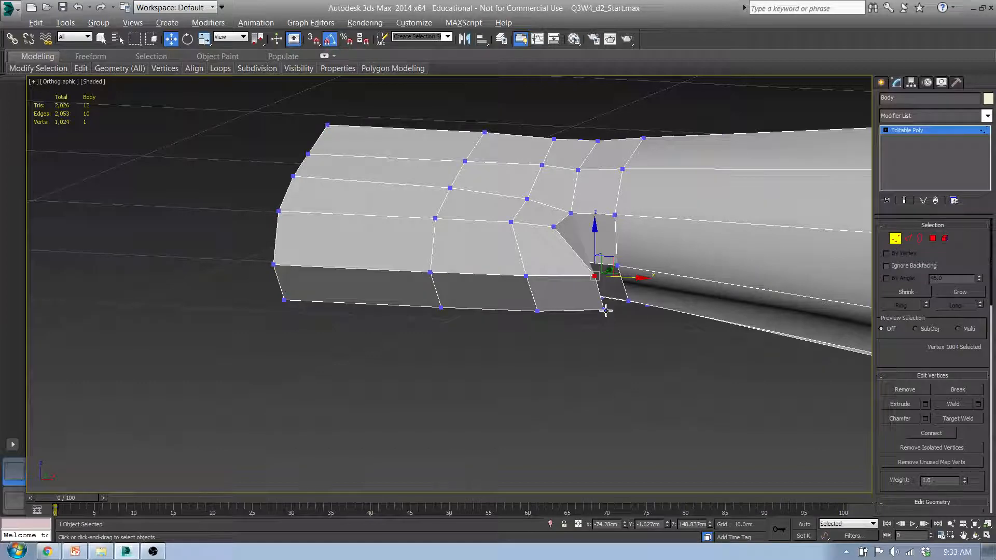
{"action": "left_click", "coordinate": [526, 277], "text": "ctrl"}
{"action": "left_click", "coordinate": [538, 311], "text": "ctrl"}
{"action": "left_click", "coordinate": [604, 311], "text": "ctrl"}
{"action": "middle_click_drag", "start_coordinate": [603, 311], "coordinate": [611, 356], "text": "alt"}
{"action": "left_click", "coordinate": [554, 237], "text": "ctrl"}
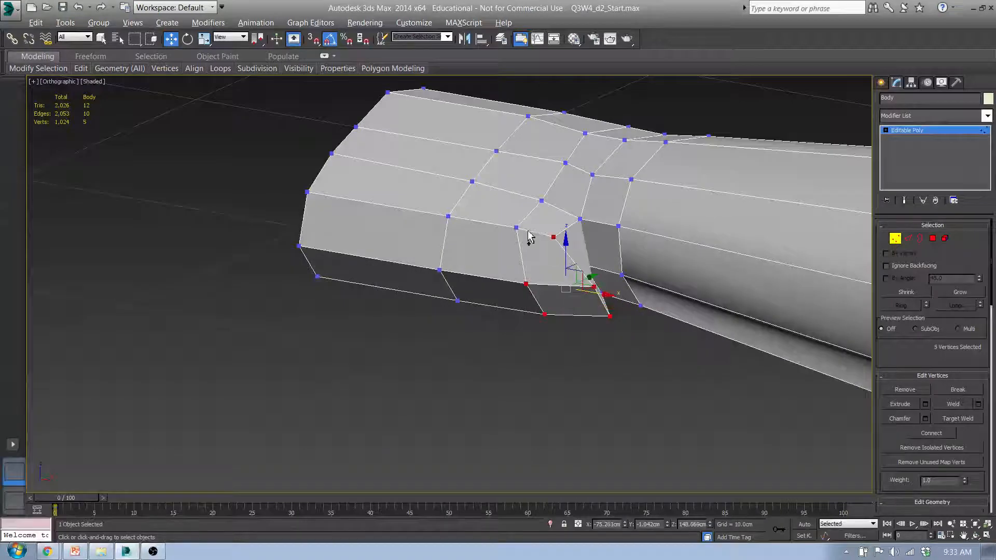
{"action": "left_click", "coordinate": [517, 230], "text": "ctrl"}
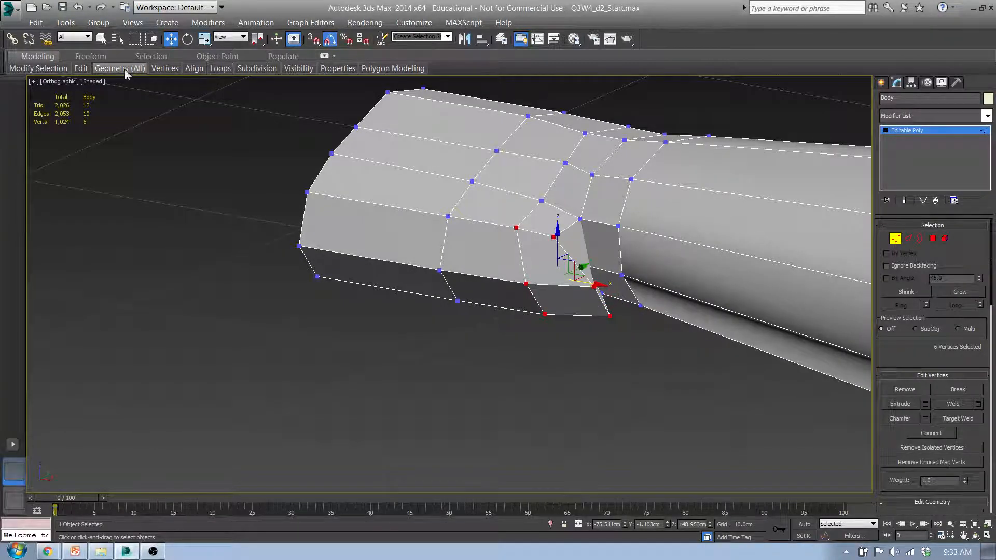
{"action": "mouse_move", "coordinate": [120, 67]}
{"action": "left_click", "coordinate": [93, 90]}
{"action": "left_click", "coordinate": [94, 91]}
{"action": "left_click", "coordinate": [93, 90]}
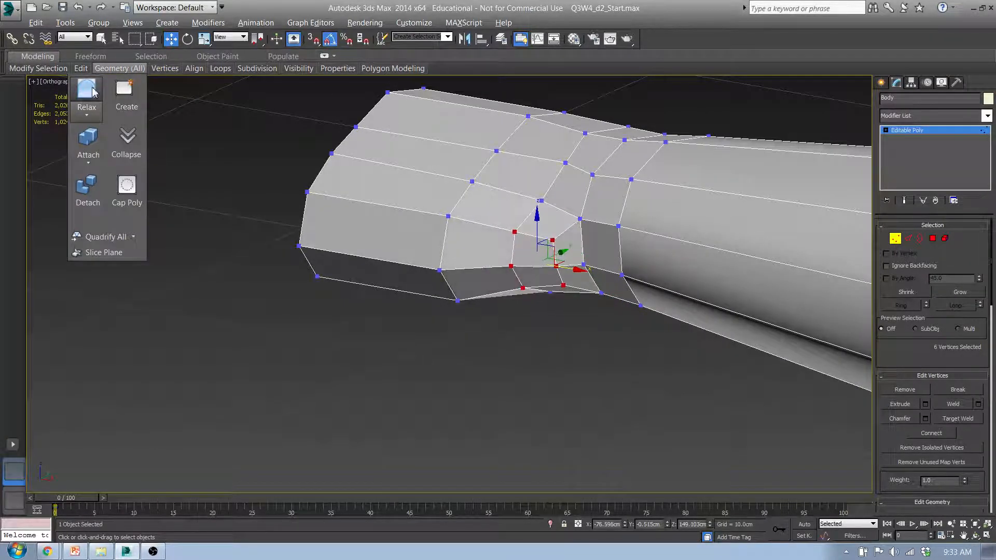
{"action": "key", "text": "t"}
{"action": "scroll", "coordinate": [421, 246], "scroll_direction": "up", "scroll_amount": 6}
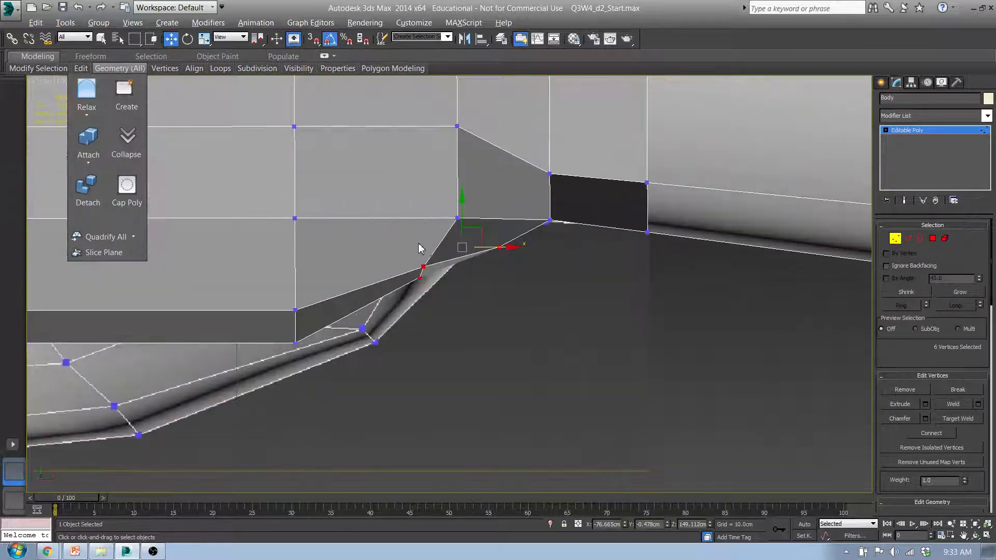
- Select the four outermost vertices on the thumb side of the palm's end section and move them inward to about Y -0.9 cm
{"action": "middle_click_drag", "start_coordinate": [528, 294], "coordinate": [524, 232], "text": "alt"}
{"action": "left_click", "coordinate": [420, 200]}
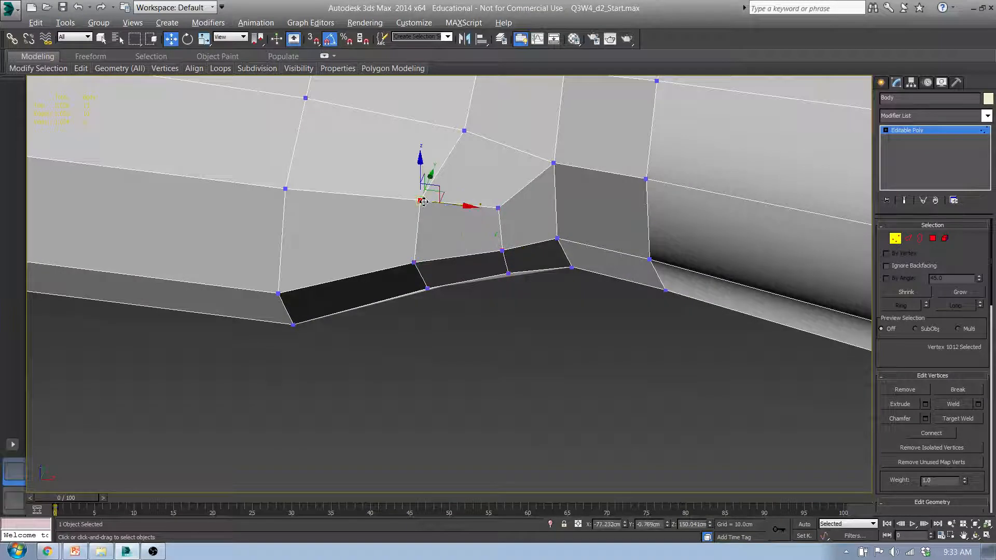
{"action": "key", "text": "alt"}
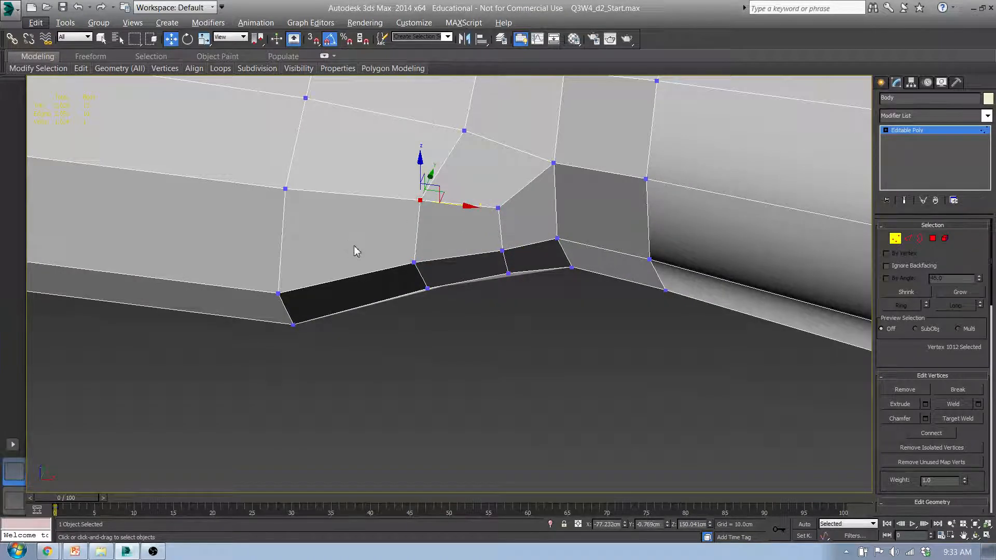
{"action": "key", "text": "t"}
{"action": "scroll", "coordinate": [351, 257], "scroll_direction": "up", "scroll_amount": 4}
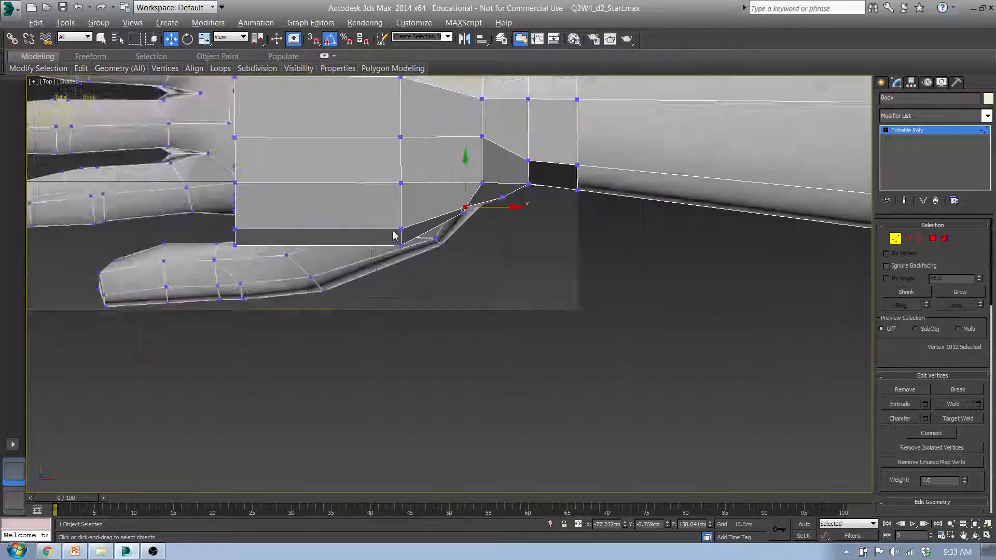
{"action": "left_click_drag", "start_coordinate": [268, 232], "coordinate": [269, 228]}
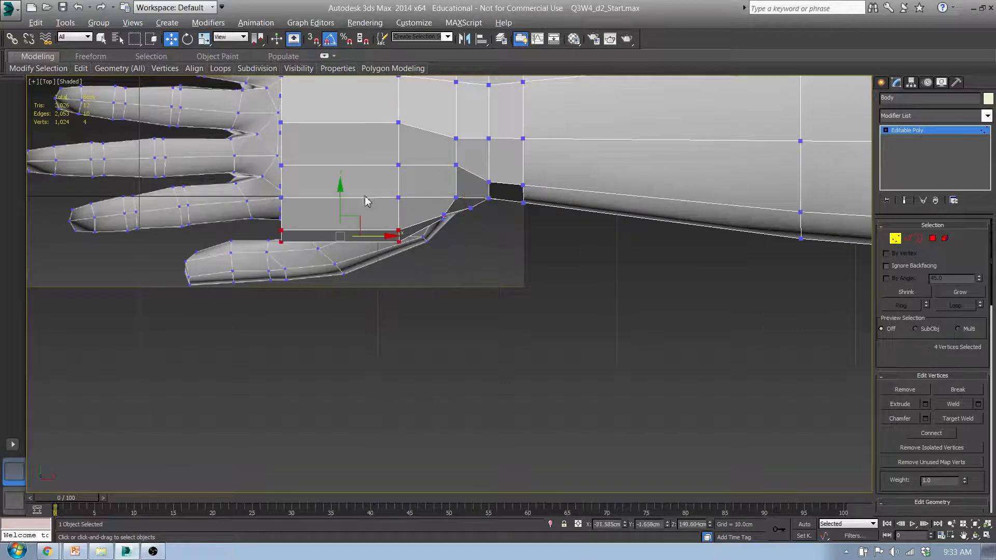
{"action": "left_click_drag", "start_coordinate": [343, 198], "coordinate": [349, 180]}
{"action": "middle_click_drag", "start_coordinate": [356, 245], "coordinate": [366, 190]}
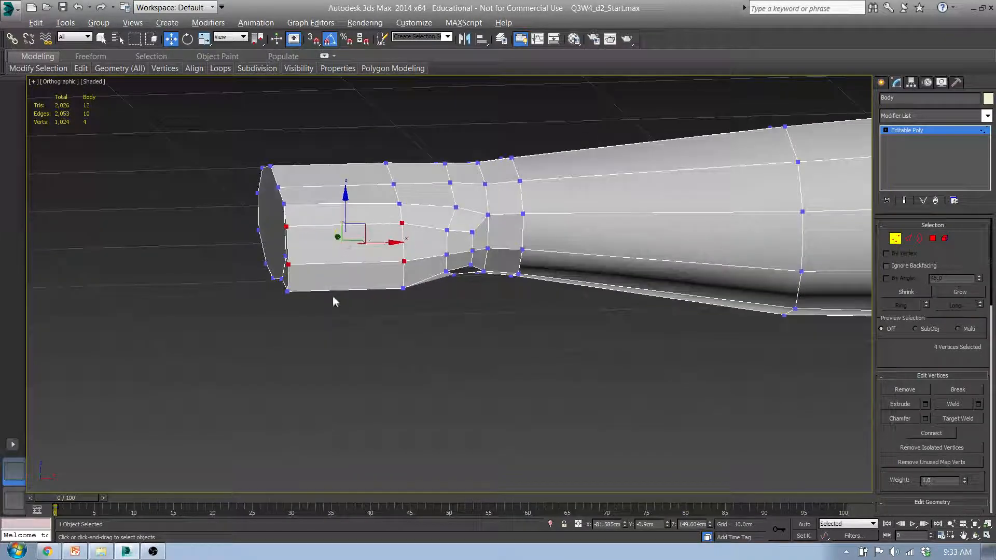
- Insert an edge loop around the middle of the palm's end section and switch to polygon editing
{"action": "left_click", "coordinate": [908, 238]}
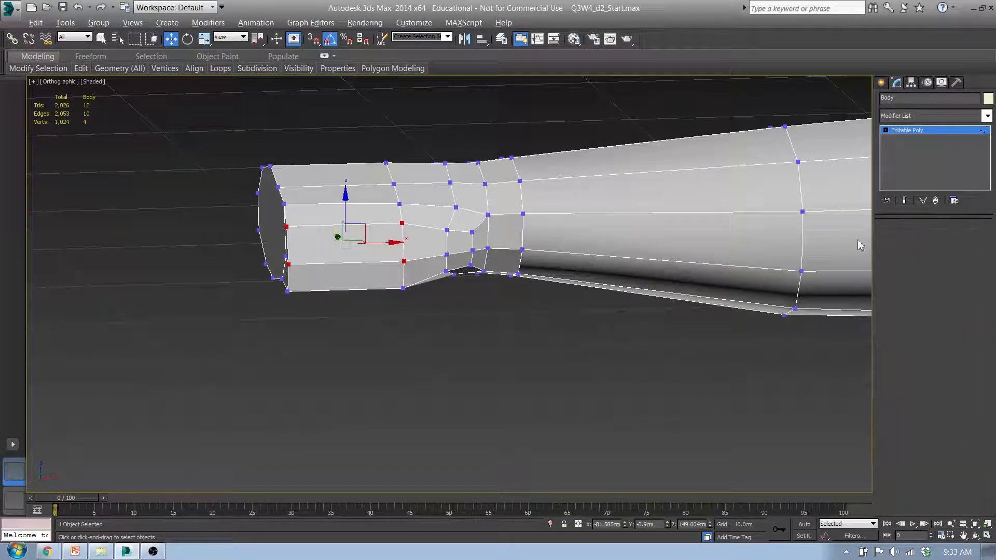
{"action": "left_click", "coordinate": [214, 68]}
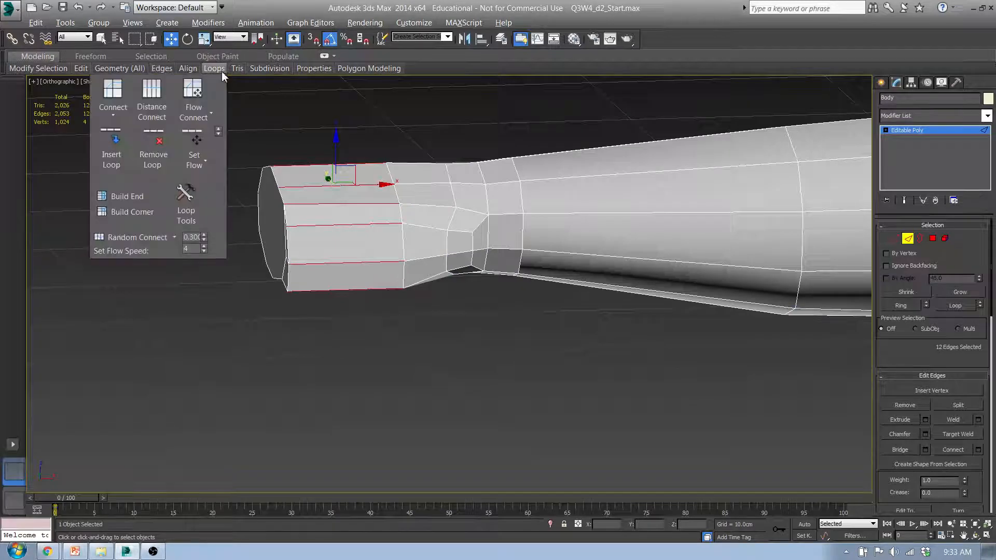
{"action": "left_click", "coordinate": [111, 148]}
{"action": "left_click", "coordinate": [932, 238]}
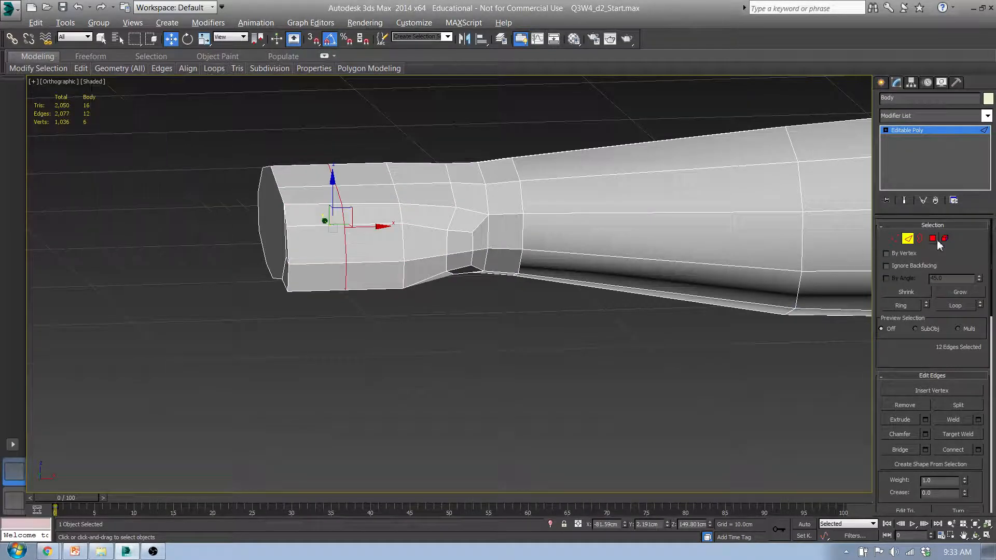
- Select the four thumb-side polygons on the wrist half of the palm's end section and extrude them outward
{"action": "left_click", "coordinate": [379, 254]}
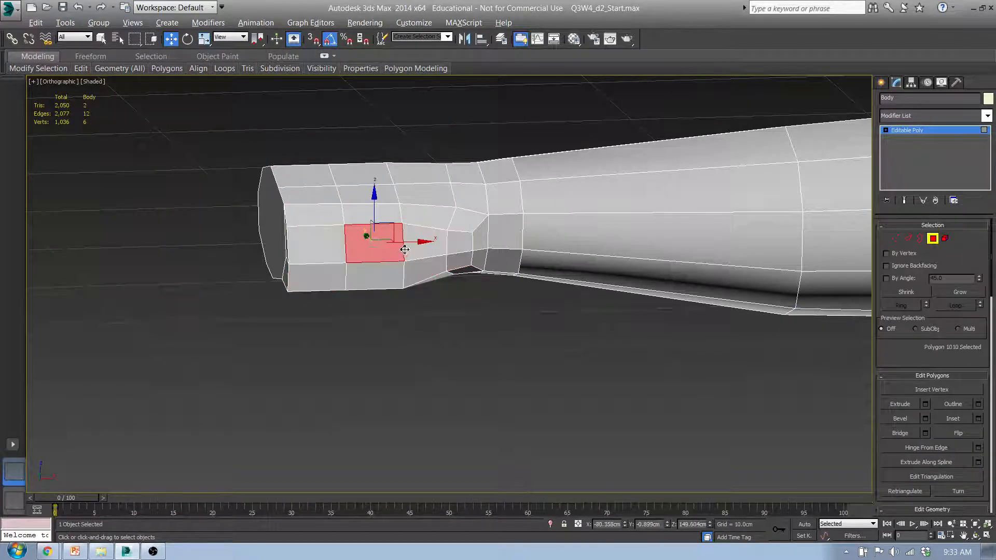
{"action": "left_click", "coordinate": [426, 251], "text": "ctrl"}
{"action": "left_click", "coordinate": [418, 277], "text": "ctrl"}
{"action": "left_click", "coordinate": [393, 279], "text": "ctrl"}
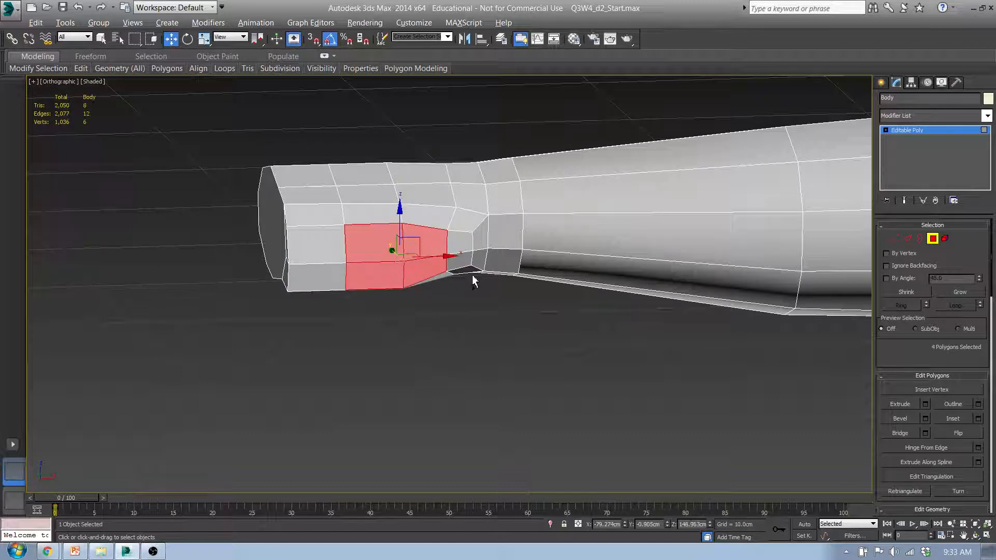
{"action": "key", "text": "t"}
{"action": "middle_click_drag", "start_coordinate": [447, 338], "coordinate": [479, 247]}
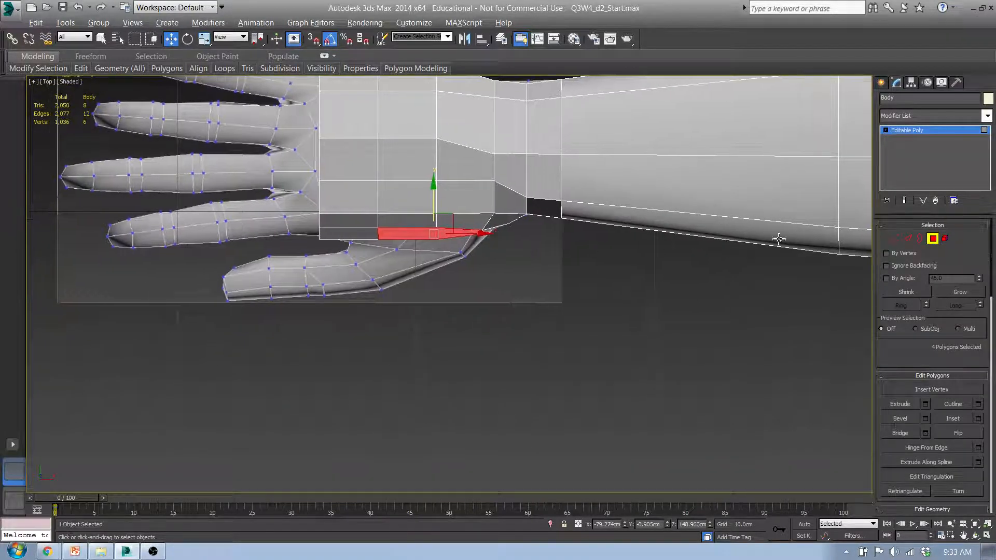
{"action": "left_click", "coordinate": [925, 404]}
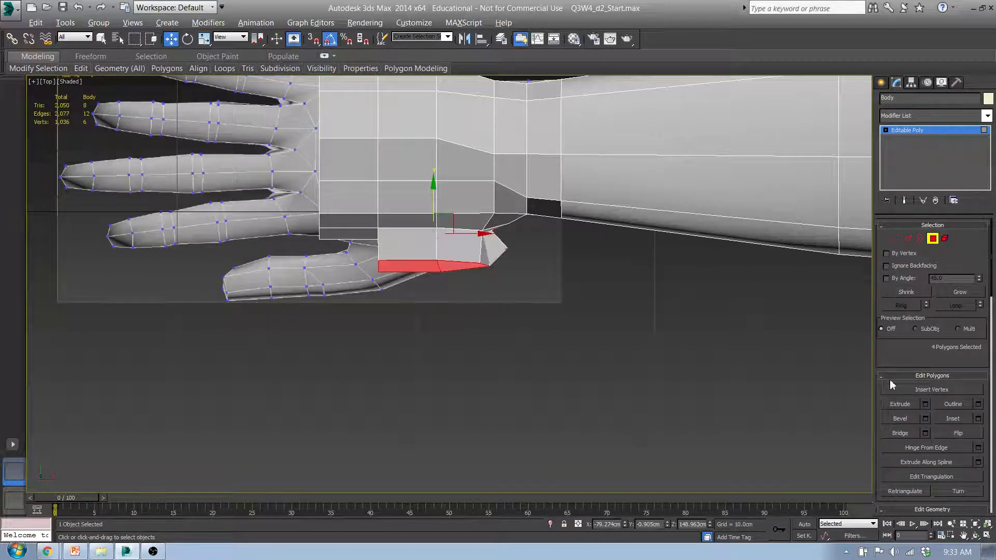
- Relax the four extruded thumb-base polygons twice
{"action": "middle_click_drag", "start_coordinate": [595, 307], "coordinate": [457, 320], "text": "alt"}
{"action": "mouse_move", "coordinate": [111, 70]}
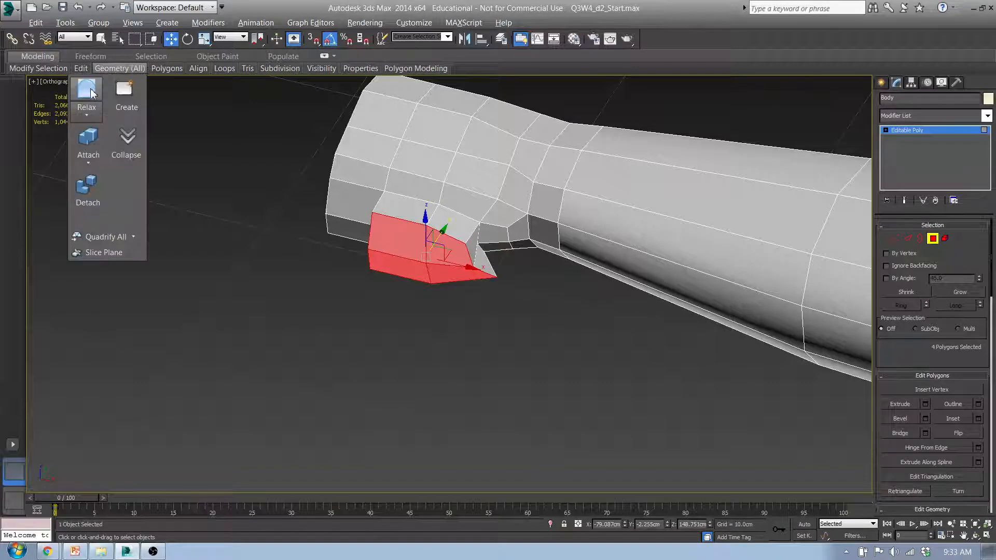
{"action": "left_click", "coordinate": [92, 94]}
{"action": "left_click", "coordinate": [93, 93]}
- Rotate the four thumb-base end polygons slightly in the top view, following the reference thumb's angle
{"action": "key", "text": "t"}
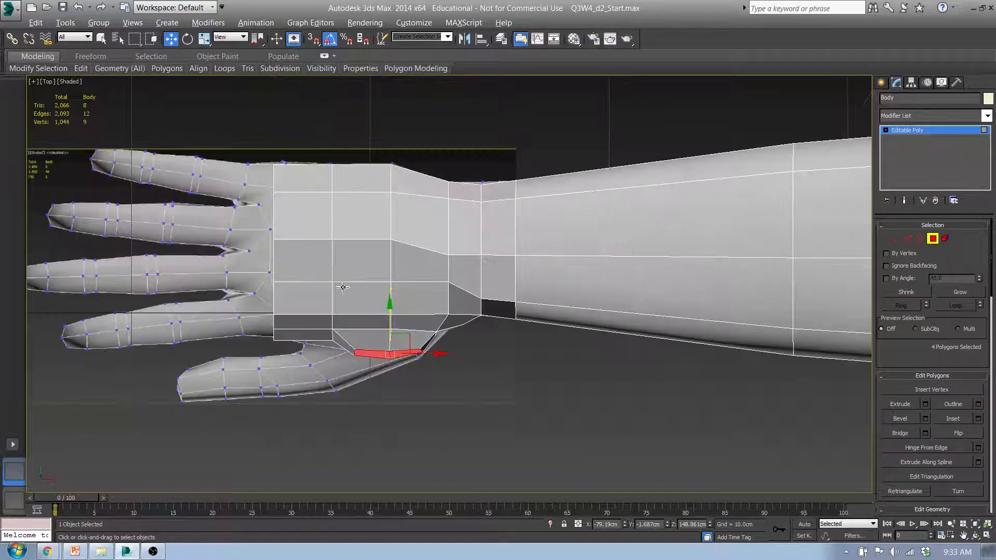
{"action": "middle_click_drag", "start_coordinate": [397, 352], "coordinate": [455, 267]}
{"action": "scroll", "coordinate": [455, 267], "scroll_direction": "up", "scroll_amount": 4}
{"action": "key", "text": "e"}
{"action": "mouse_move", "coordinate": [495, 248]}
{"action": "left_mouse_down"}
{"action": "mouse_move", "coordinate": [499, 257]}
{"action": "mouse_move", "coordinate": [499, 248]}
{"action": "left_mouse_up"}
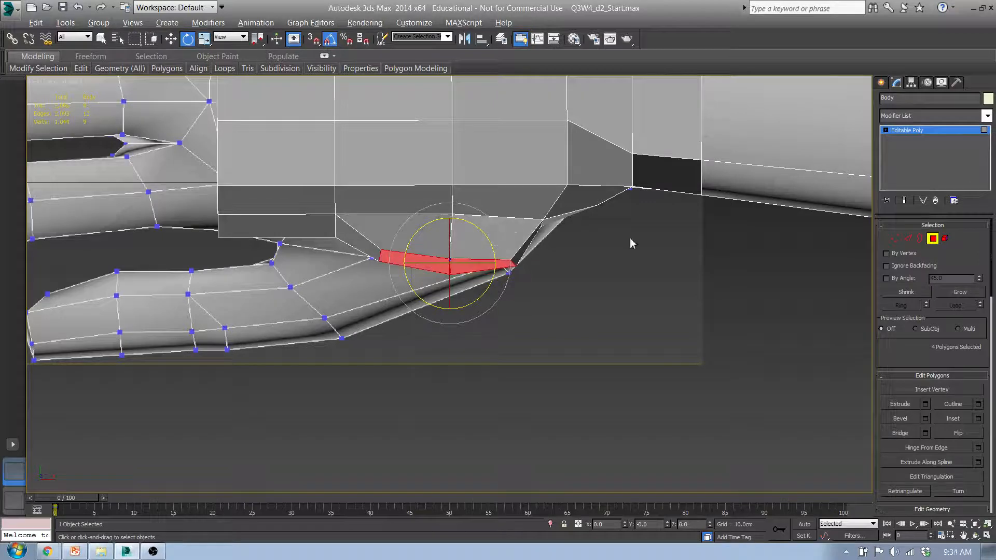
- Select the 12-vertex loop across the palm at the thumb base's finger side and move it toward the fingers to about X -82.8 cm
{"action": "key", "text": "1"}
{"action": "scroll", "coordinate": [554, 217], "scroll_direction": "down", "scroll_amount": 3}
{"action": "scroll", "coordinate": [552, 213], "scroll_direction": "up", "scroll_amount": 3}
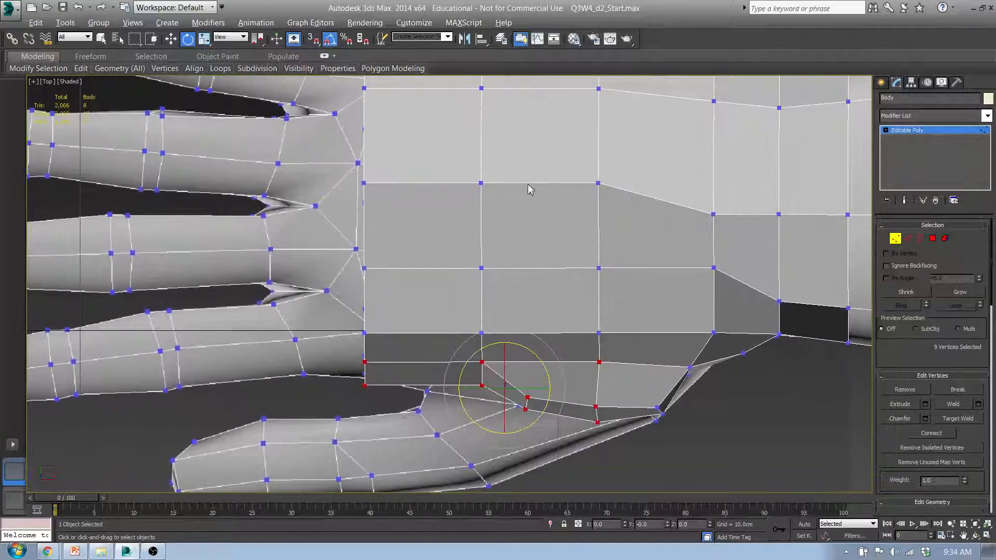
{"action": "scroll", "coordinate": [498, 196], "scroll_direction": "down", "scroll_amount": 4}
{"action": "left_click_drag", "start_coordinate": [510, 306], "coordinate": [510, 306]}
{"action": "scroll", "coordinate": [508, 238], "scroll_direction": "up", "scroll_amount": 7}
{"action": "key", "text": "w"}
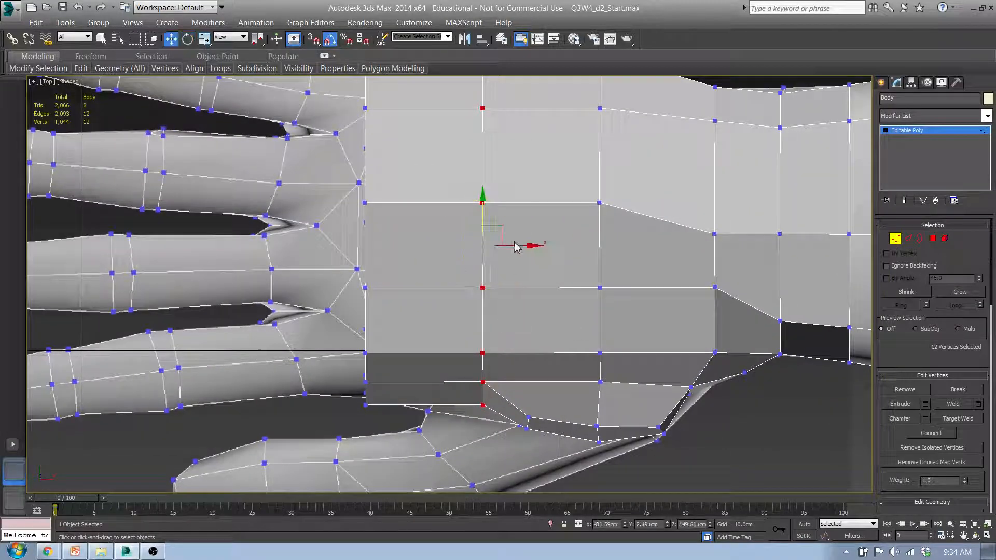
{"action": "left_click_drag", "start_coordinate": [516, 250], "coordinate": [463, 238]}
- Select the next 11 palm loop vertices toward the wrist and move them toward the fingers to about X -79.8 cm
{"action": "middle_click_drag", "start_coordinate": [582, 468], "coordinate": [576, 423]}
{"action": "middle_click_drag", "start_coordinate": [655, 398], "coordinate": [650, 490]}
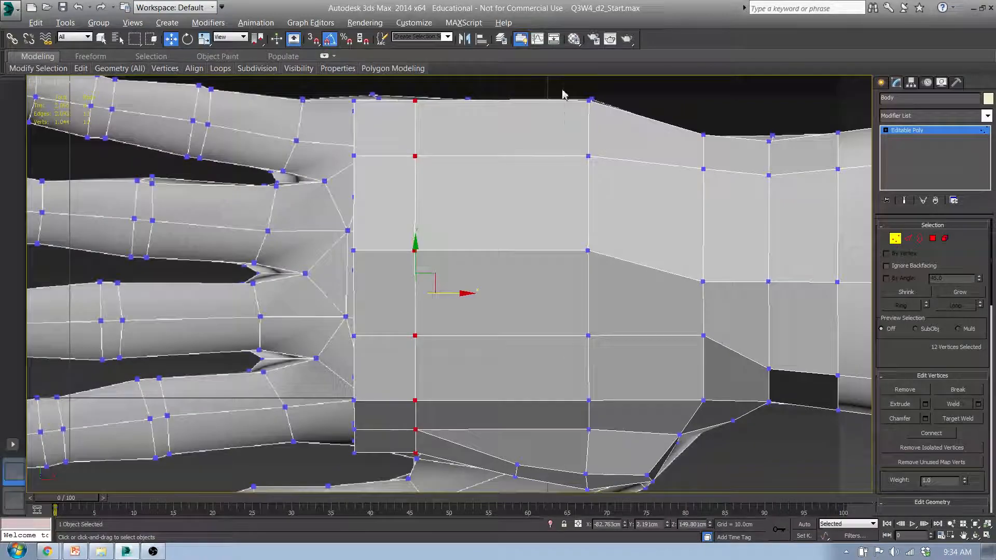
{"action": "left_click_drag", "start_coordinate": [596, 359], "coordinate": [630, 441]}
{"action": "left_click_drag", "start_coordinate": [623, 283], "coordinate": [589, 278]}
{"action": "middle_click_drag", "start_coordinate": [628, 138], "coordinate": [497, 60], "text": "alt"}
{"action": "middle_click_drag", "start_coordinate": [440, 186], "coordinate": [553, 219], "text": "alt"}
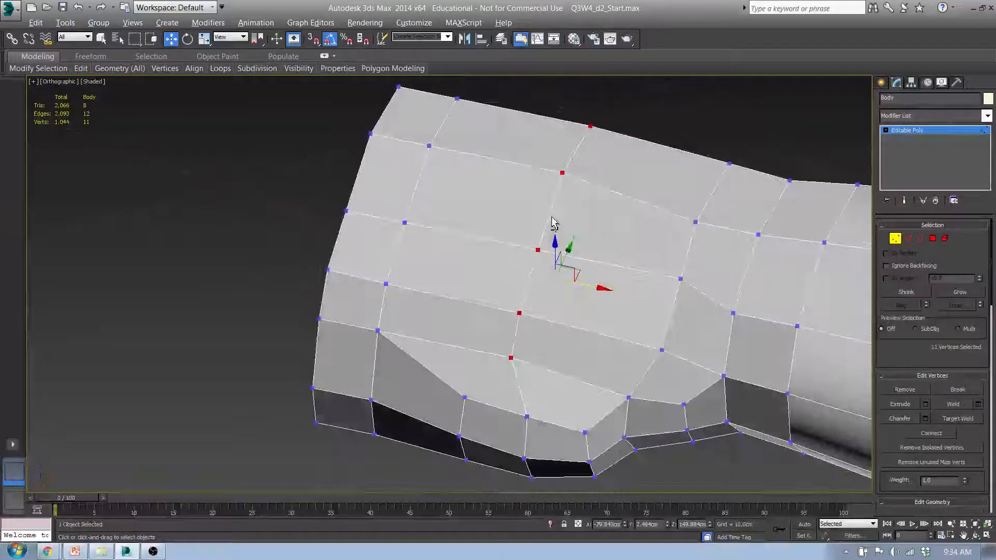
- Move the thumb base's three finger-side vertices to the reference thumb web and the adjacent palm-edge vertices to about X -83.1 cm
{"action": "key", "text": "t"}
{"action": "scroll", "coordinate": [404, 309], "scroll_direction": "up", "scroll_amount": 6}
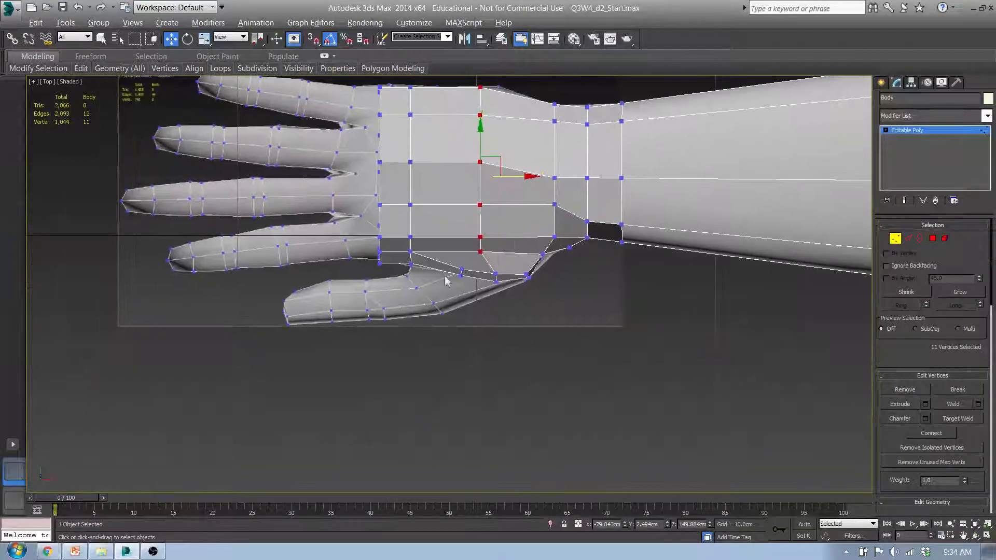
{"action": "left_click_drag", "start_coordinate": [526, 314], "coordinate": [459, 270]}
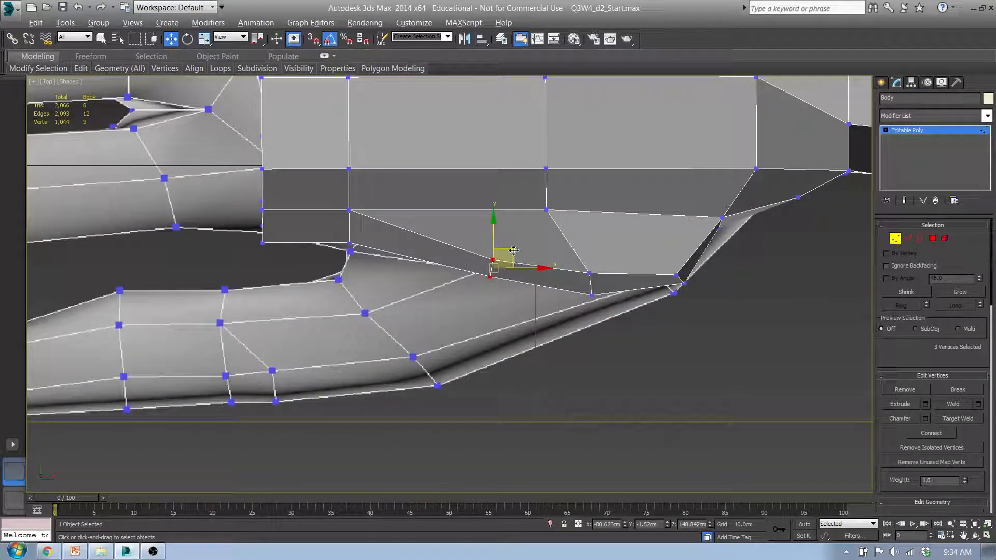
{"action": "left_click_drag", "start_coordinate": [512, 252], "coordinate": [383, 223]}
{"action": "scroll", "coordinate": [317, 235], "scroll_direction": "up", "scroll_amount": 2}
{"action": "middle_click_drag", "start_coordinate": [317, 235], "coordinate": [455, 297]}
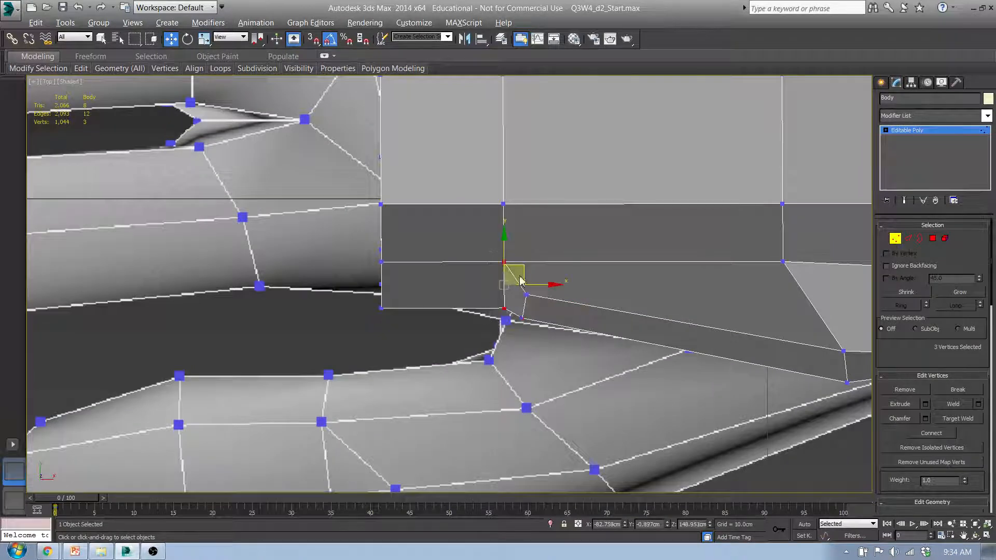
{"action": "left_click_drag", "start_coordinate": [527, 269], "coordinate": [492, 268]}
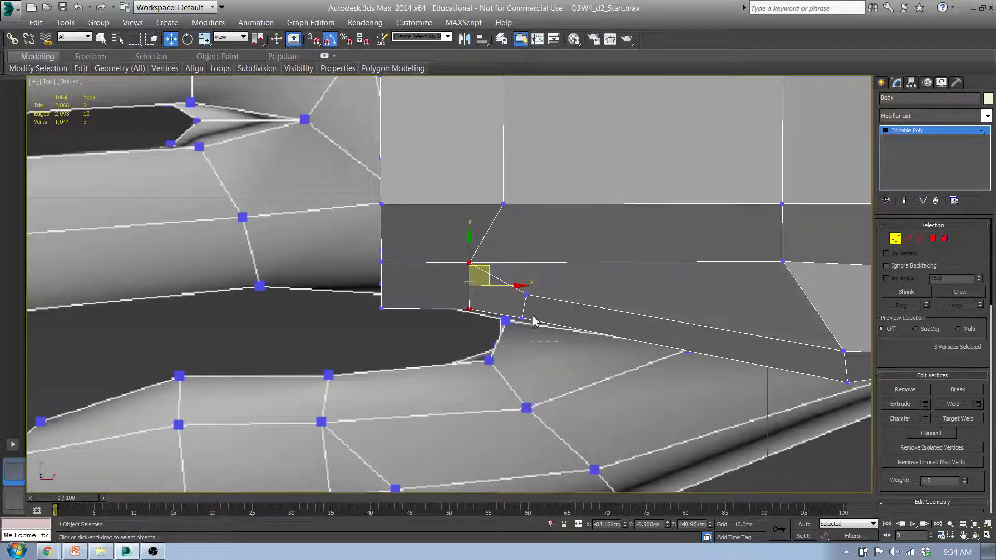
{"action": "left_click_drag", "start_coordinate": [547, 288], "coordinate": [524, 297]}
{"action": "key", "text": "F3"}
{"action": "key", "text": "F3"}
- Select the six middle and wrist-side vertices at the thumb base's end and rotate them to follow the reference thumb
{"action": "middle_click_drag", "start_coordinate": [589, 387], "coordinate": [435, 322]}
{"action": "mouse_move", "coordinate": [702, 377]}
{"action": "middle_mouse_down"}
{"action": "mouse_move", "coordinate": [622, 356]}
{"action": "mouse_move", "coordinate": [542, 367]}
{"action": "middle_mouse_up"}
{"action": "left_click_drag", "start_coordinate": [613, 323], "coordinate": [490, 271]}
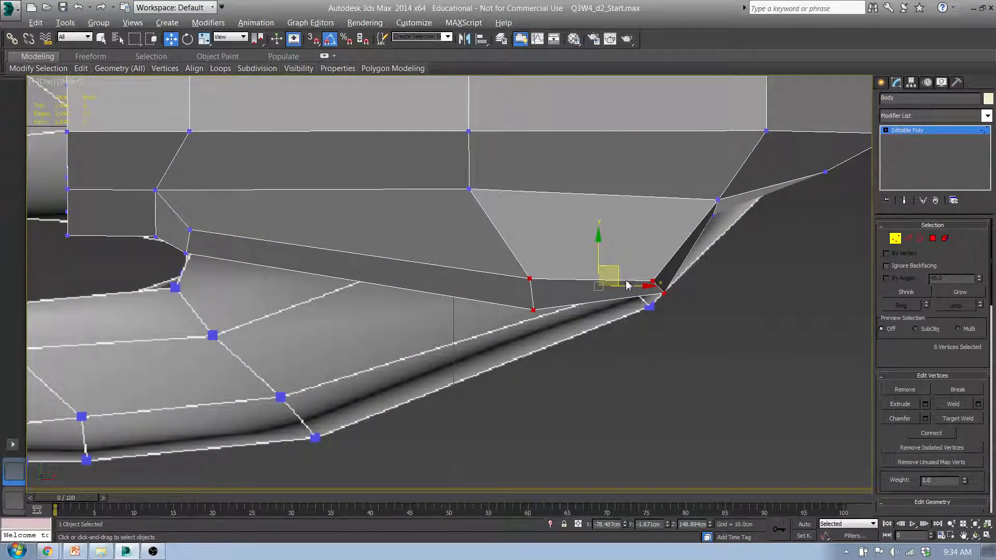
{"action": "key", "text": "e"}
{"action": "left_click_drag", "start_coordinate": [638, 261], "coordinate": [467, 262]}
- Move the thumb base's three middle end vertices toward the fingers and align the three wrist-side ones with the reference outline
{"action": "key", "text": "w"}
{"action": "left_click_drag", "start_coordinate": [534, 332], "coordinate": [452, 249]}
{"action": "left_click_drag", "start_coordinate": [528, 281], "coordinate": [674, 282]}
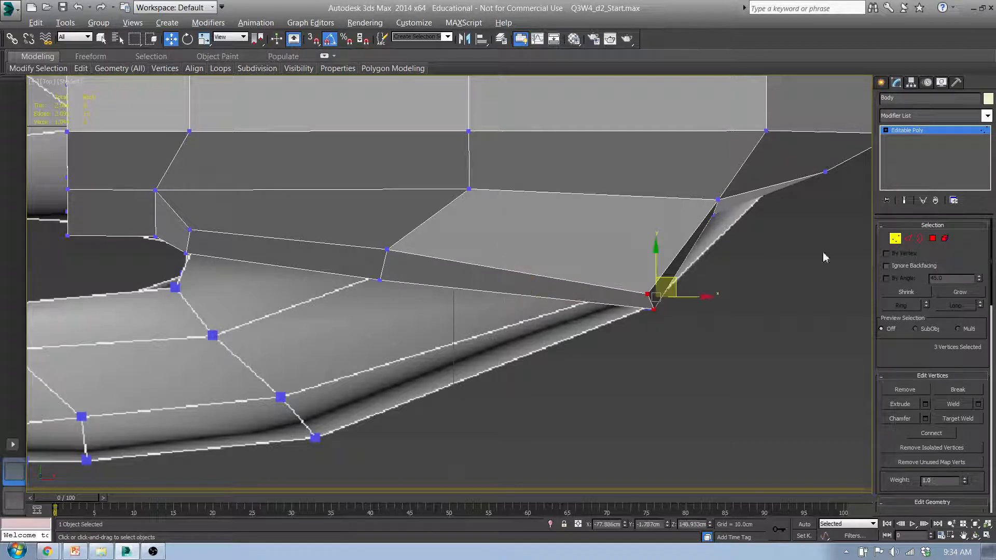
- Reposition the single vertex where the wrist side of the thumb base meets the palm
{"action": "middle_click_drag", "start_coordinate": [790, 250], "coordinate": [689, 347]}
{"action": "left_click_drag", "start_coordinate": [686, 345], "coordinate": [667, 291]}
{"action": "middle_click_drag", "start_coordinate": [694, 344], "coordinate": [671, 405], "text": "alt"}
{"action": "left_click", "coordinate": [643, 338]}
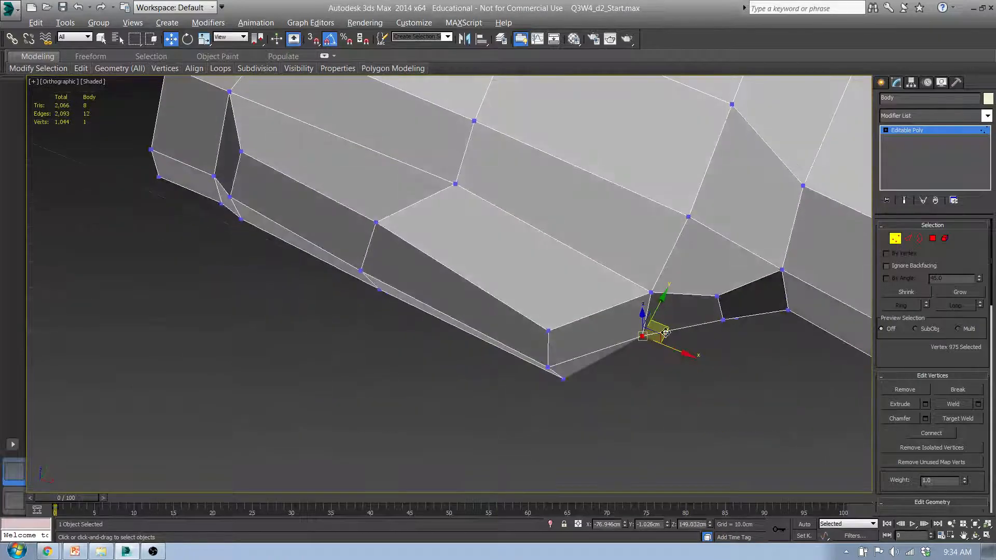
{"action": "left_click", "coordinate": [644, 337]}
{"action": "left_click_drag", "start_coordinate": [673, 329], "coordinate": [698, 335]}
- Raise the upper vertex between thumb base and wrist, and adjust the height of the lower vertex beneath it
{"action": "middle_click_drag", "start_coordinate": [721, 329], "coordinate": [724, 276], "text": "alt"}
{"action": "left_click", "coordinate": [718, 279]}
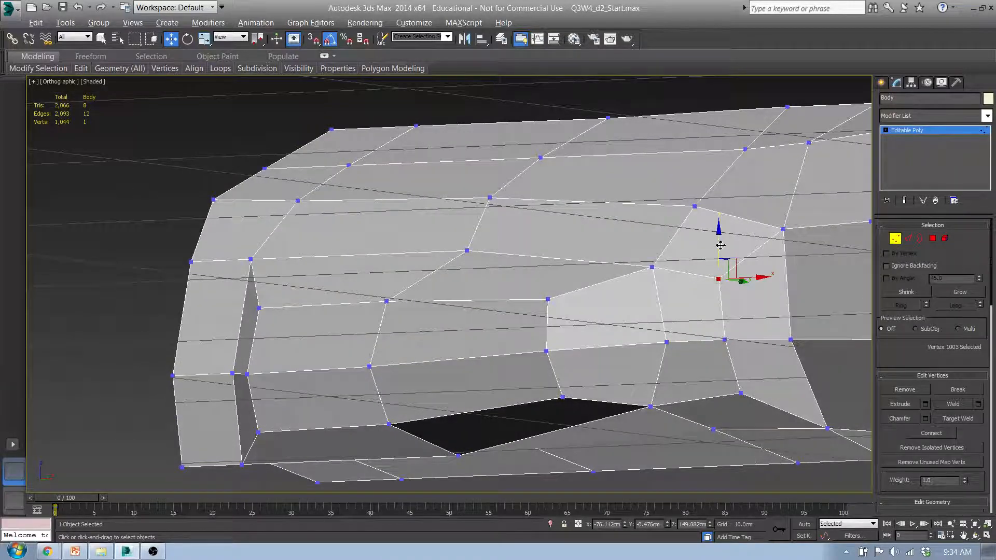
{"action": "left_click_drag", "start_coordinate": [721, 264], "coordinate": [710, 235]}
{"action": "left_click", "coordinate": [740, 395]}
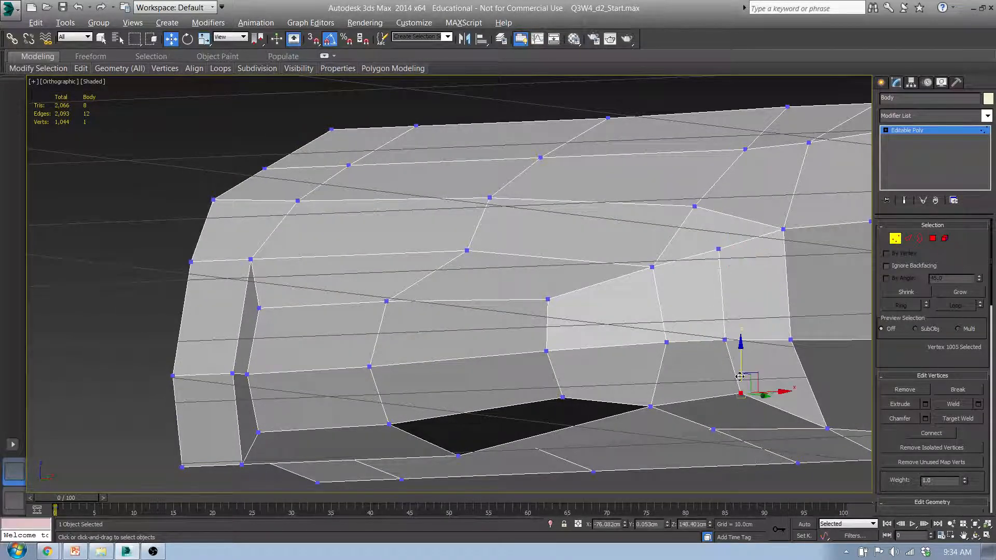
{"action": "left_click_drag", "start_coordinate": [742, 356], "coordinate": [743, 373]}
- Reposition the underside vertex where the wrist side of the thumb base meets the palm
{"action": "middle_click_drag", "start_coordinate": [674, 392], "coordinate": [698, 296], "text": "alt"}
{"action": "left_click", "coordinate": [658, 375]}
{"action": "left_click_drag", "start_coordinate": [677, 396], "coordinate": [699, 371]}
{"action": "middle_click_drag", "start_coordinate": [700, 342], "coordinate": [737, 481], "text": "alt"}
- Switch to polygon editing and extrude the thumb base's four end polygons again toward the reference thumb
{"action": "key", "text": "t"}
{"action": "middle_click_drag", "start_coordinate": [474, 334], "coordinate": [571, 305]}
{"action": "scroll", "coordinate": [570, 305], "scroll_direction": "down", "scroll_amount": 2}
{"action": "scroll", "coordinate": [459, 309], "scroll_direction": "up", "scroll_amount": 8}
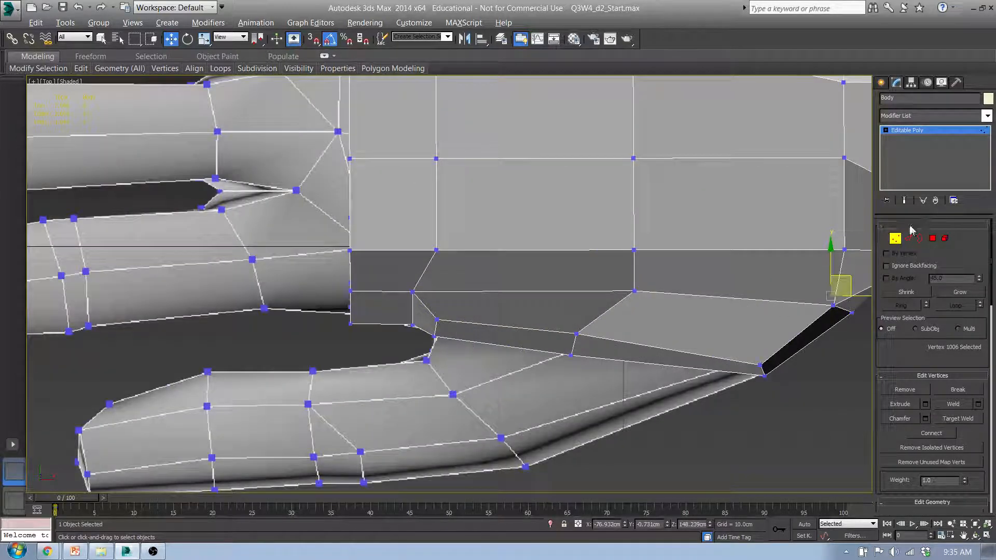
{"action": "left_click", "coordinate": [933, 239]}
{"action": "mouse_move", "coordinate": [529, 345]}
{"action": "middle_mouse_down", "text": "alt"}
{"action": "mouse_move", "coordinate": [534, 363]}
{"action": "mouse_move", "coordinate": [525, 315]}
{"action": "mouse_move", "coordinate": [530, 360]}
{"action": "middle_mouse_up", "text": "alt"}
{"action": "key", "text": "t"}
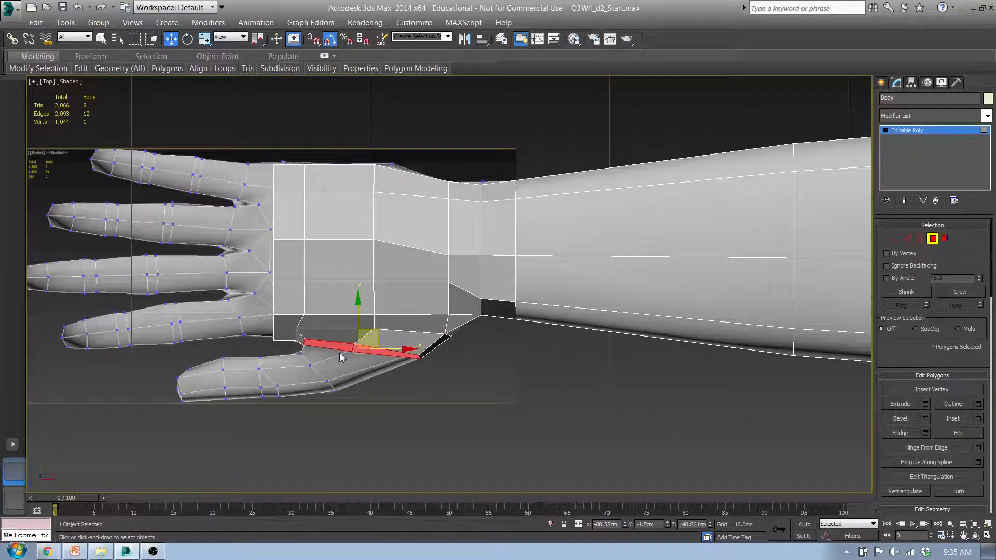
{"action": "middle_click_drag", "start_coordinate": [445, 357], "coordinate": [518, 282]}
{"action": "scroll", "coordinate": [529, 284], "scroll_direction": "up", "scroll_amount": 5}
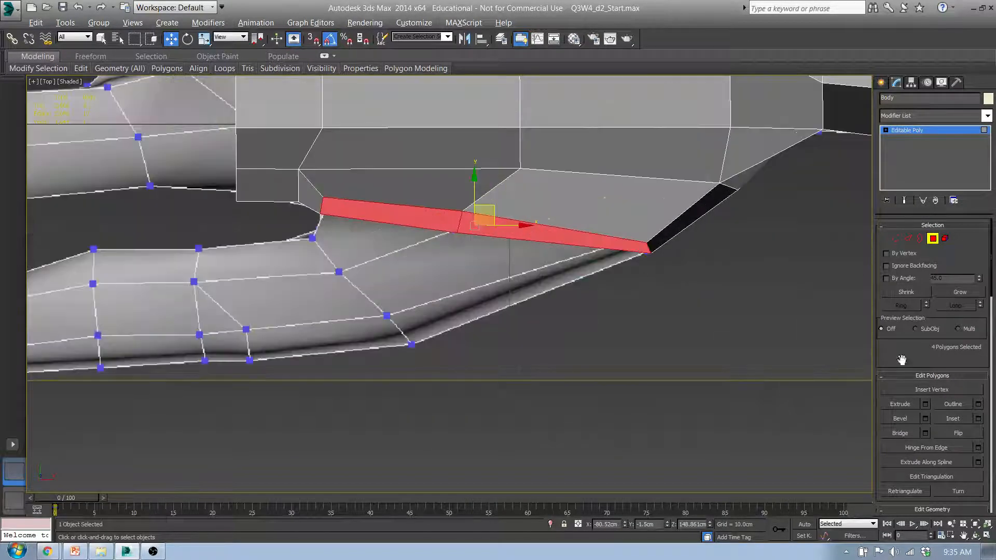
{"action": "left_click", "coordinate": [926, 405]}
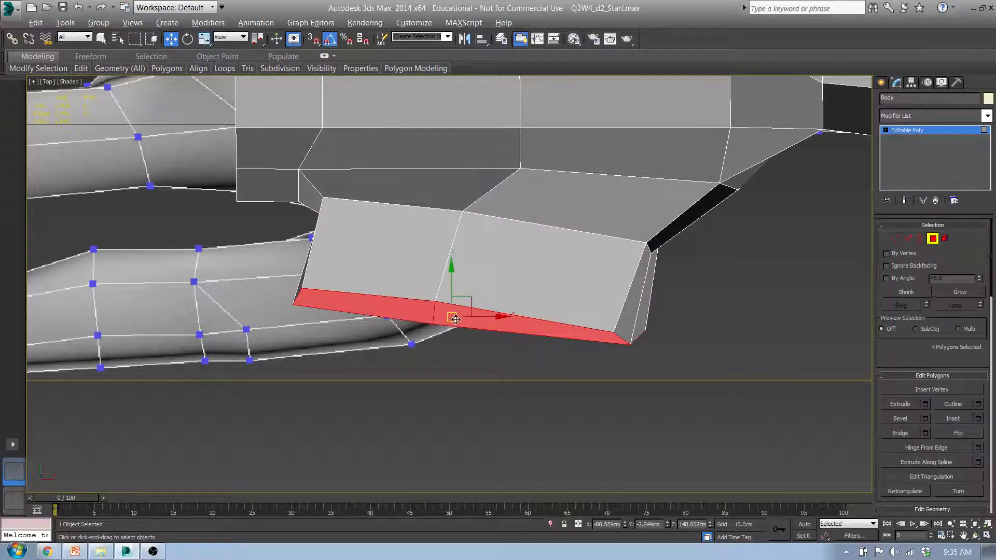
- Scale down the four end polygons of the new thumb extrusion and adjust their vertical size
{"action": "key", "text": "r"}
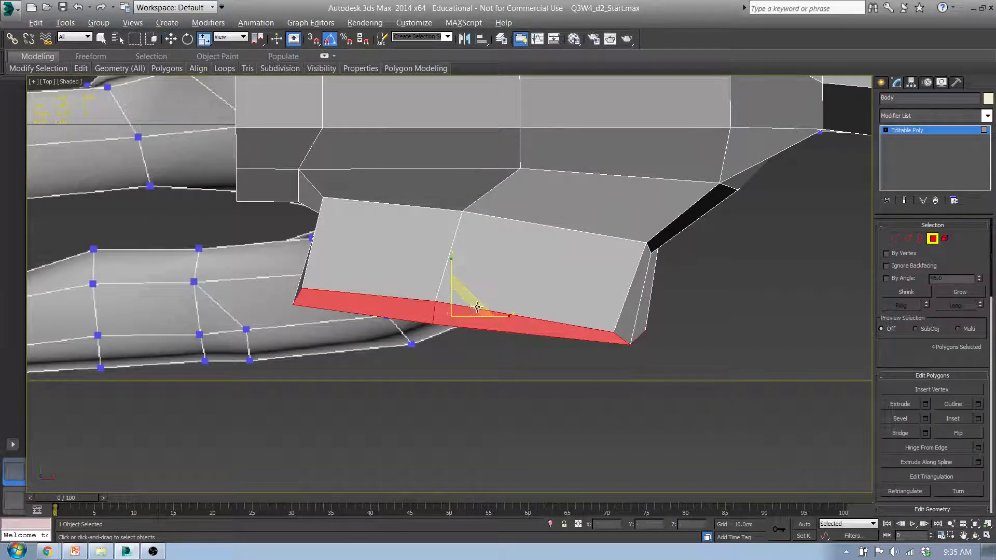
{"action": "left_click_drag", "start_coordinate": [456, 318], "coordinate": [445, 341]}
{"action": "middle_click_drag", "start_coordinate": [469, 356], "coordinate": [466, 276], "text": "alt"}
{"action": "left_click_drag", "start_coordinate": [450, 268], "coordinate": [455, 254]}
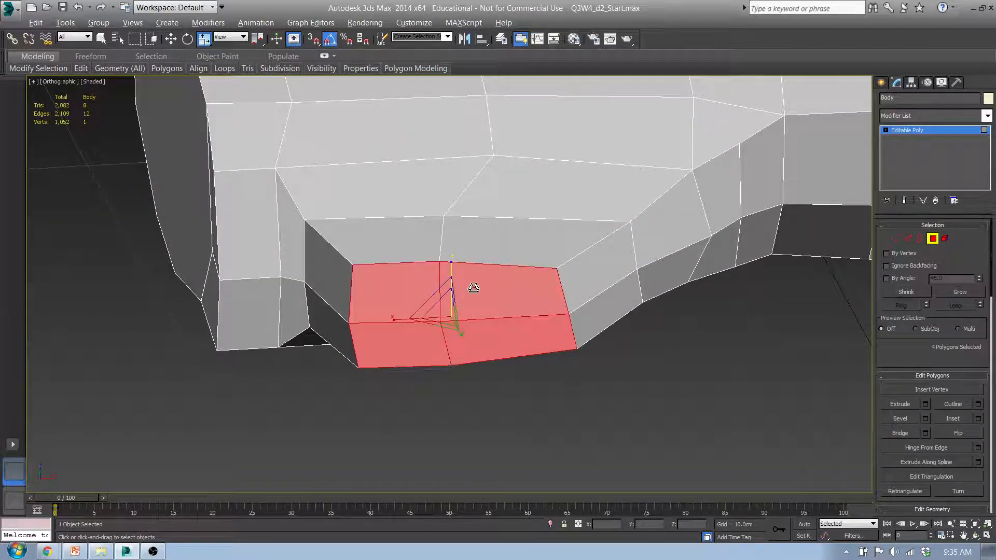
- Rotate the thumb extrusion's four end polygons in the top view to face along the reference thumb
{"action": "key", "text": "t"}
{"action": "middle_click_drag", "start_coordinate": [331, 359], "coordinate": [492, 296]}
{"action": "scroll", "coordinate": [492, 296], "scroll_direction": "up", "scroll_amount": 5}
{"action": "key", "text": "e"}
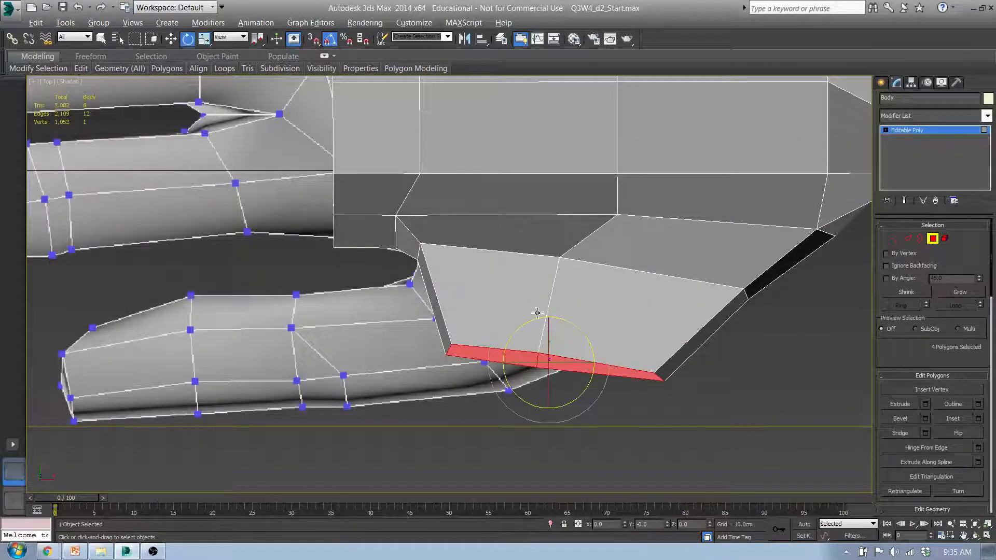
{"action": "left_click_drag", "start_coordinate": [576, 331], "coordinate": [583, 340]}
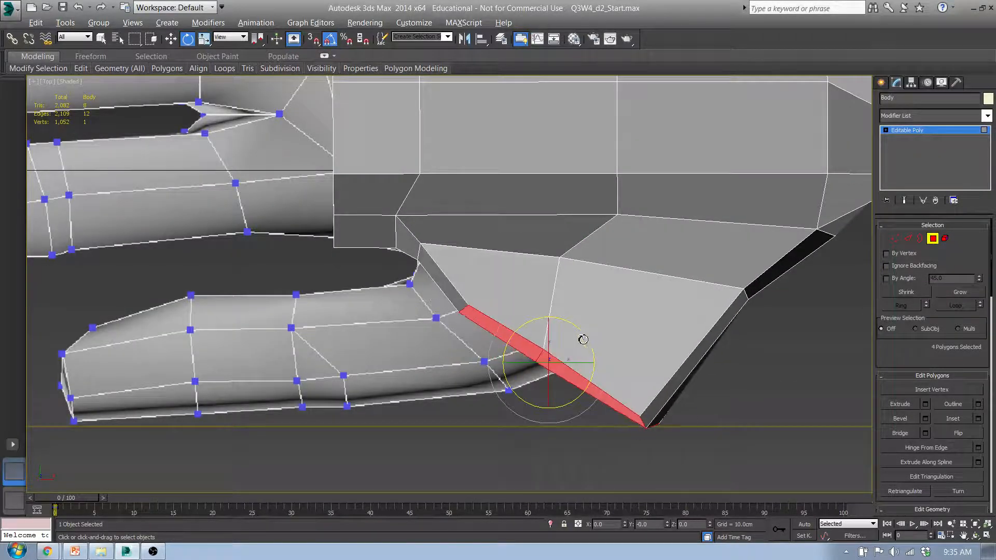
- Reselect the thumb extrusion's four end polygons and scale them narrower along their length using the Local coordinate system
{"action": "key", "text": "f"}
{"action": "key", "text": "t"}
{"action": "middle_click_drag", "start_coordinate": [573, 360], "coordinate": [510, 306]}
{"action": "key", "text": "r"}
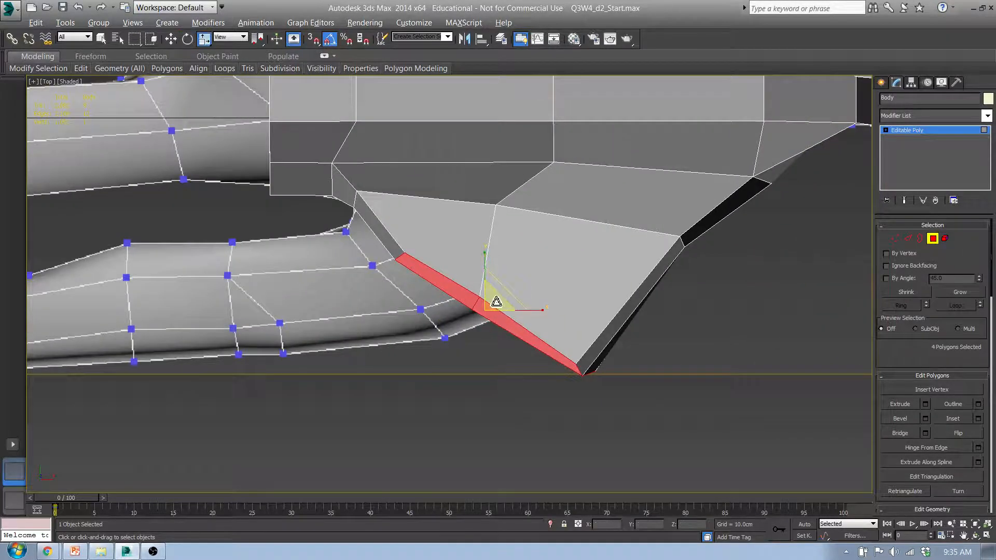
{"action": "left_click", "coordinate": [501, 303]}
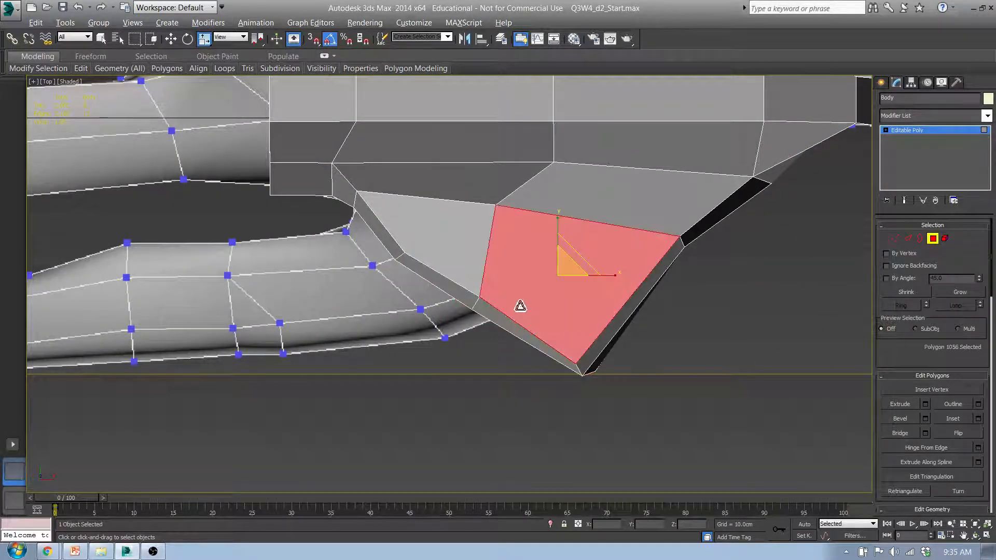
{"action": "left_click", "coordinate": [472, 306]}
{"action": "mouse_move", "coordinate": [470, 311]}
{"action": "middle_mouse_down", "text": "alt"}
{"action": "mouse_move", "coordinate": [488, 297]}
{"action": "mouse_move", "coordinate": [476, 319]}
{"action": "middle_mouse_up", "text": "alt"}
{"action": "left_click", "coordinate": [475, 318], "text": "ctrl"}
{"action": "left_click", "coordinate": [527, 320], "text": "ctrl"}
{"action": "left_click", "coordinate": [531, 293], "text": "ctrl"}
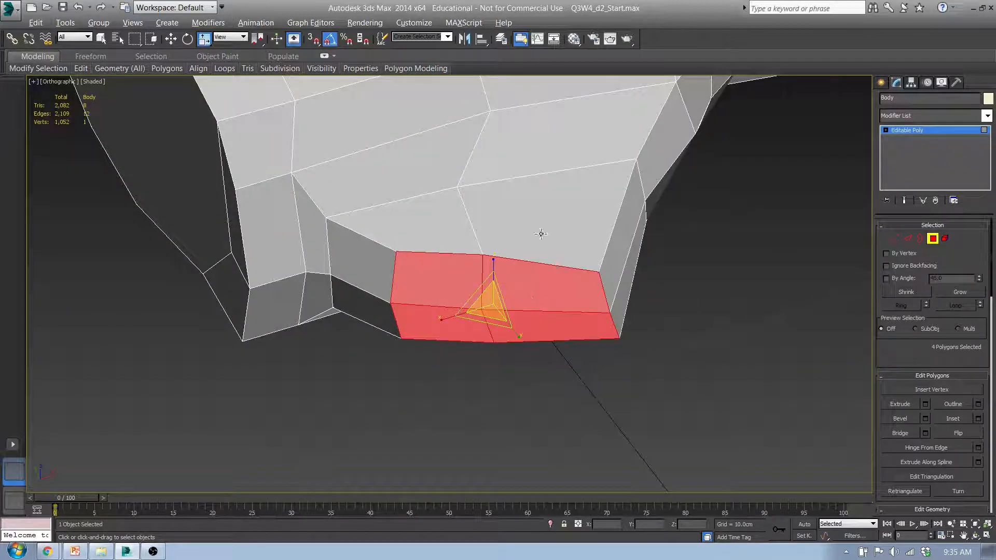
{"action": "left_click", "coordinate": [243, 37]}
{"action": "left_click", "coordinate": [235, 74]}
{"action": "left_click_drag", "start_coordinate": [494, 307], "coordinate": [543, 315]}
{"action": "middle_click_drag", "start_coordinate": [542, 314], "coordinate": [439, 274], "text": "alt"}
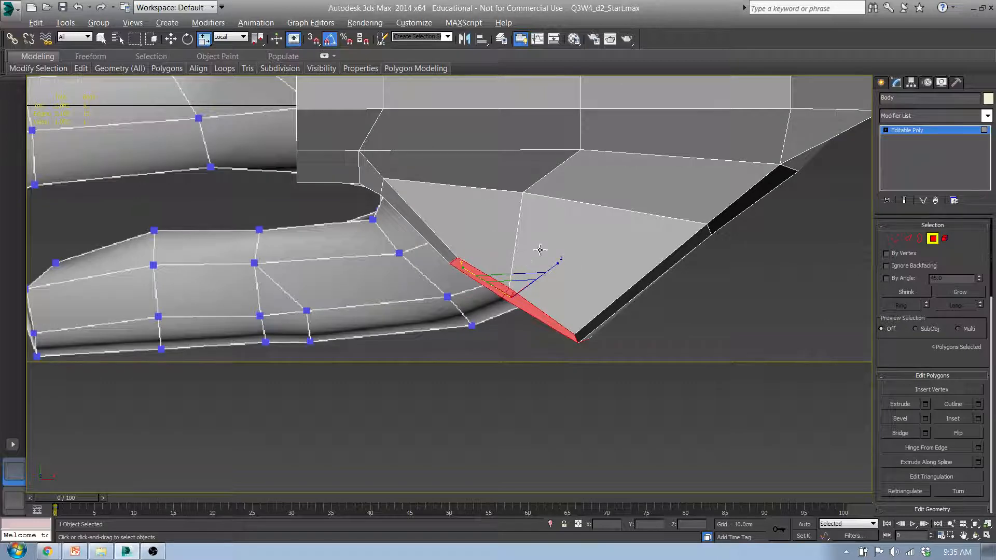
- Restore the View coordinate system and move the finger-side and middle vertices of the thumb extrusion's end to match the reference
{"action": "left_click", "coordinate": [243, 37]}
{"action": "left_click", "coordinate": [222, 59]}
{"action": "left_click", "coordinate": [896, 239]}
{"action": "left_click", "coordinate": [451, 261]}
{"action": "key", "text": "w"}
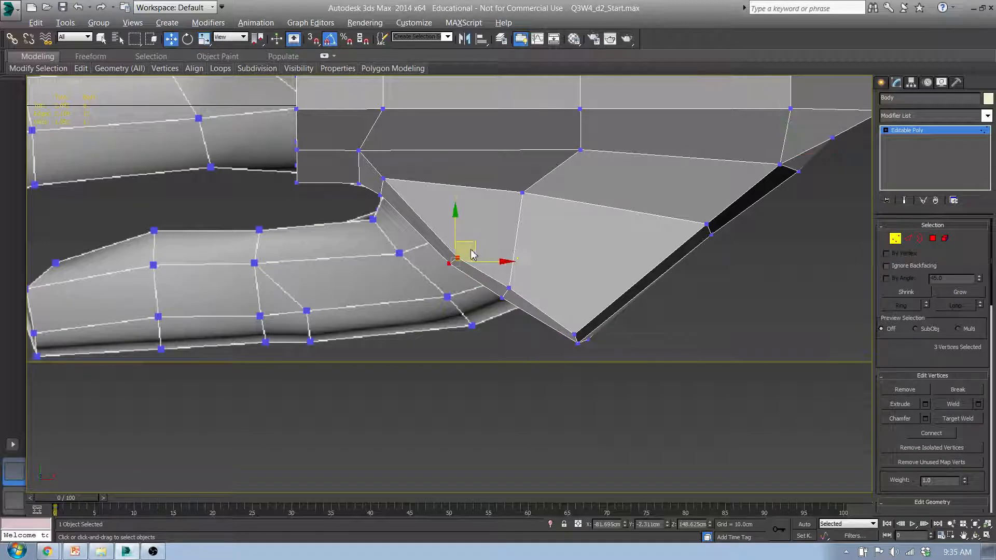
{"action": "left_click_drag", "start_coordinate": [476, 244], "coordinate": [401, 207]}
{"action": "left_click_drag", "start_coordinate": [525, 308], "coordinate": [433, 237]}
- Raise the upper middle vertex at the root of the second thumb extrusion to about Z 150.3 cm
{"action": "left_click", "coordinate": [708, 226]}
{"action": "middle_click_drag", "start_coordinate": [645, 334], "coordinate": [604, 274], "text": "alt"}
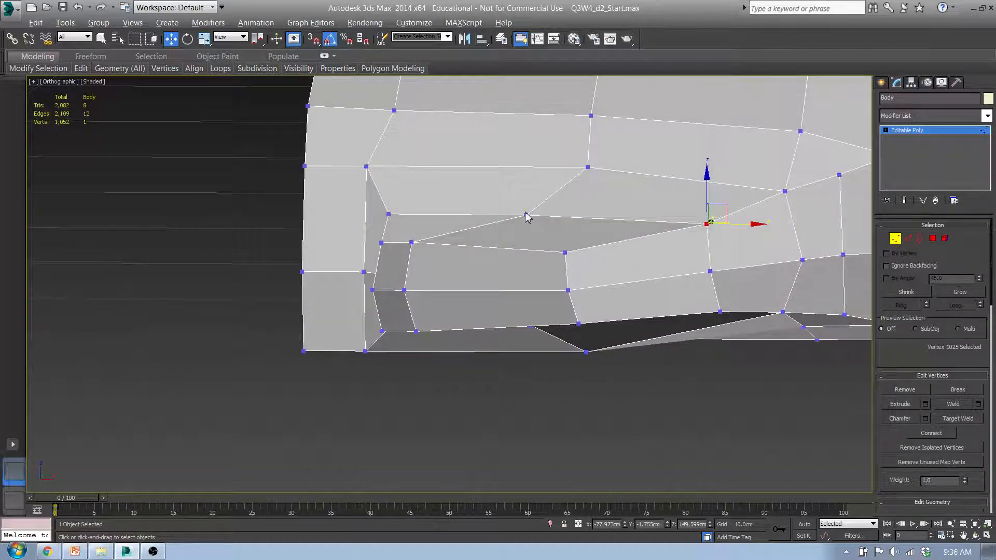
{"action": "left_click", "coordinate": [526, 217]}
{"action": "left_click_drag", "start_coordinate": [526, 183], "coordinate": [526, 137]}
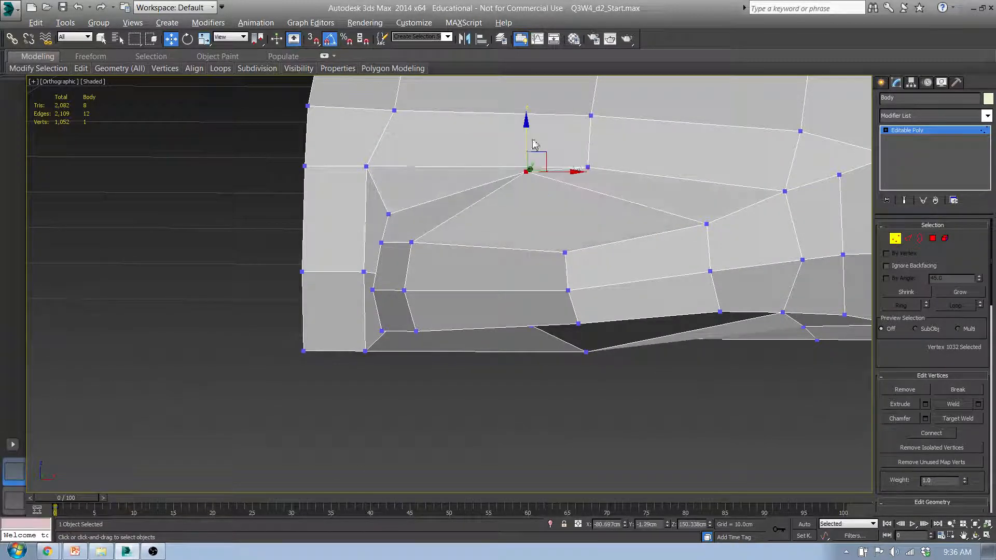
- Raise the vertex above the thumb root's upper middle vertex to about Z 150.9 cm
{"action": "left_click", "coordinate": [588, 166]}
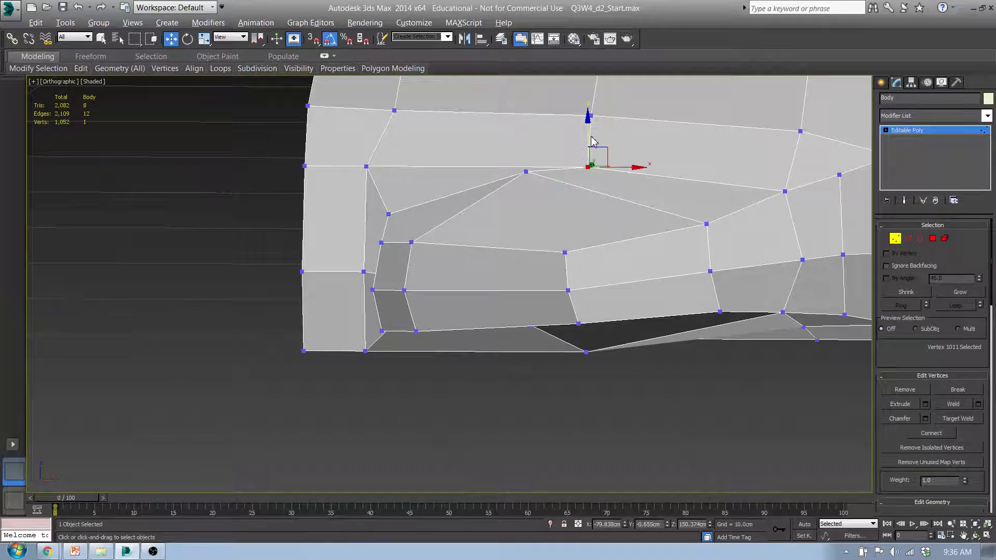
{"action": "left_click_drag", "start_coordinate": [591, 138], "coordinate": [587, 104]}
{"action": "middle_click_drag", "start_coordinate": [620, 171], "coordinate": [599, 212]}
{"action": "scroll", "coordinate": [507, 177], "scroll_direction": "down", "scroll_amount": 2}
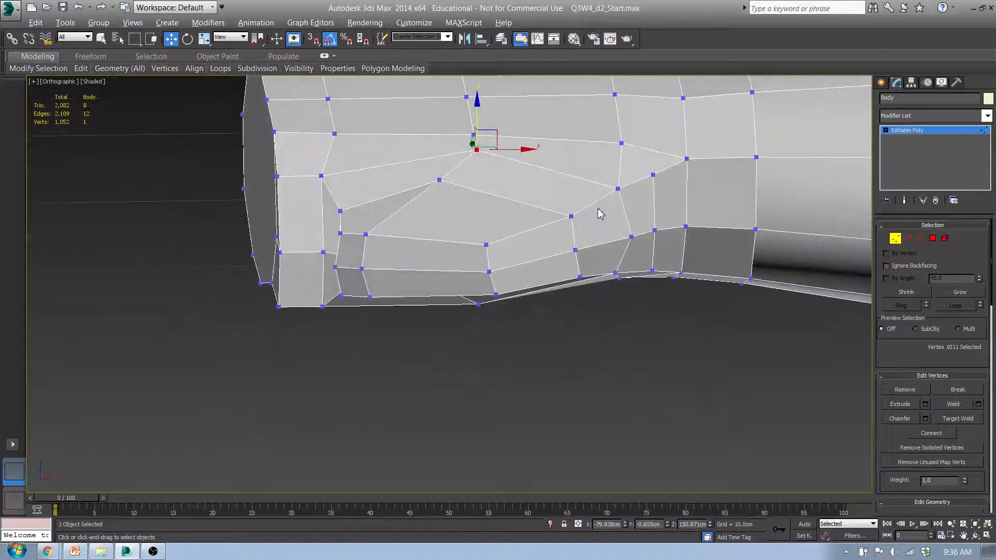
- Select the two wrist-side vertices along the thumb extrusion's upper edge and slightly adjust their height
{"action": "left_click", "coordinate": [617, 189]}
{"action": "left_click", "coordinate": [572, 217], "text": "ctrl"}
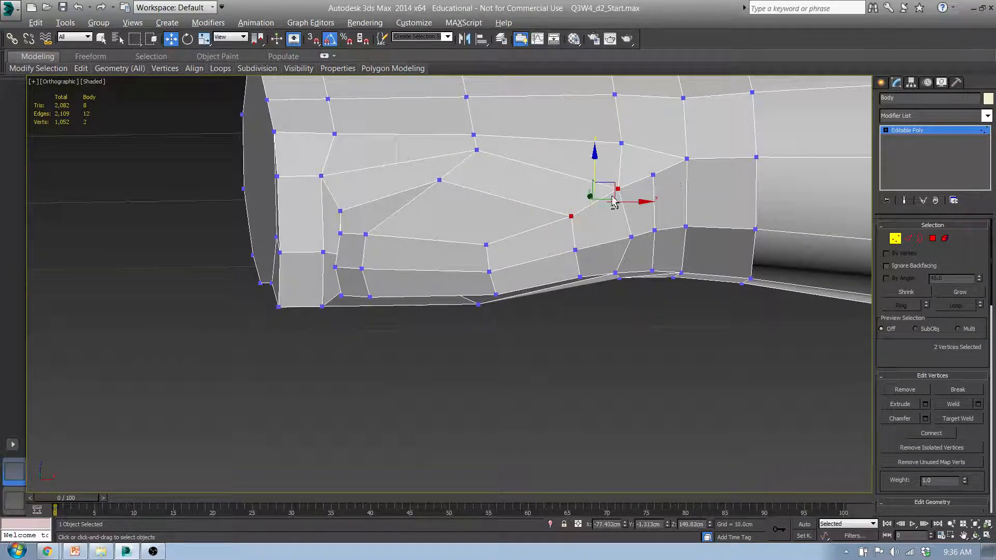
{"action": "middle_click_drag", "start_coordinate": [573, 220], "coordinate": [596, 272], "text": "alt"}
{"action": "left_click_drag", "start_coordinate": [606, 180], "coordinate": [605, 181]}
- Move the thumb extrusion's outer tip vertices in the top view, placing the upper one at about X -81.7, Y -2.8 cm
{"action": "left_click", "coordinate": [470, 297]}
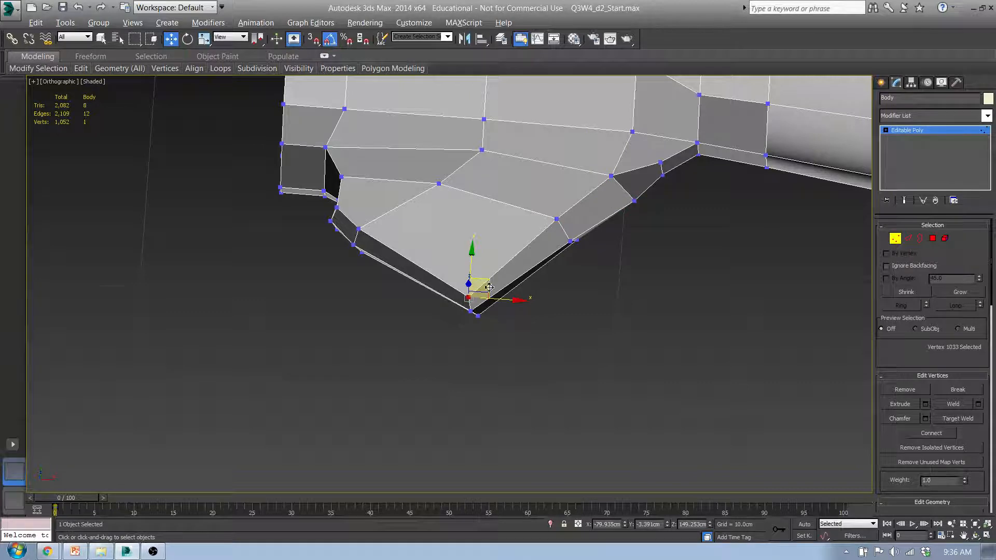
{"action": "middle_click_drag", "start_coordinate": [490, 285], "coordinate": [491, 252], "text": "alt"}
{"action": "left_click", "coordinate": [478, 347], "text": "ctrl"}
{"action": "middle_click_drag", "start_coordinate": [496, 336], "coordinate": [419, 311], "text": "alt"}
{"action": "key", "text": "t"}
{"action": "left_click_drag", "start_coordinate": [538, 331], "coordinate": [413, 287]}
{"action": "left_click", "coordinate": [515, 352], "text": "ctrl"}
{"action": "left_click", "coordinate": [384, 308]}
- Select the polygons capping the palm's finger end and delete them to open the palm
{"action": "middle_click_drag", "start_coordinate": [350, 270], "coordinate": [237, 314], "text": "alt"}
{"action": "left_click", "coordinate": [933, 239]}
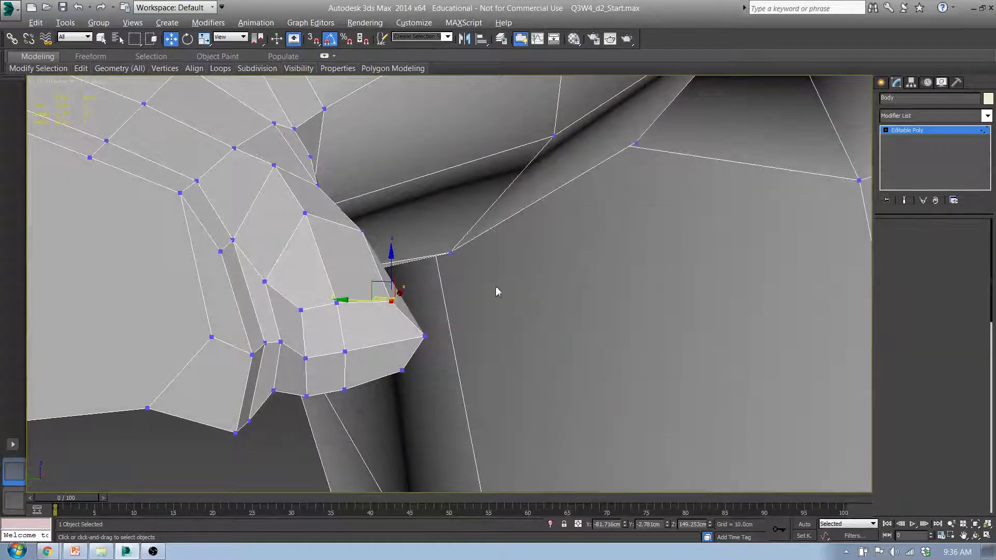
{"action": "middle_click_drag", "start_coordinate": [341, 297], "coordinate": [487, 295]}
{"action": "left_click", "coordinate": [362, 307]}
{"action": "left_click", "coordinate": [353, 369], "text": "ctrl"}
{"action": "middle_click_drag", "start_coordinate": [304, 364], "coordinate": [382, 366], "text": "alt"}
{"action": "key", "text": "Delete"}
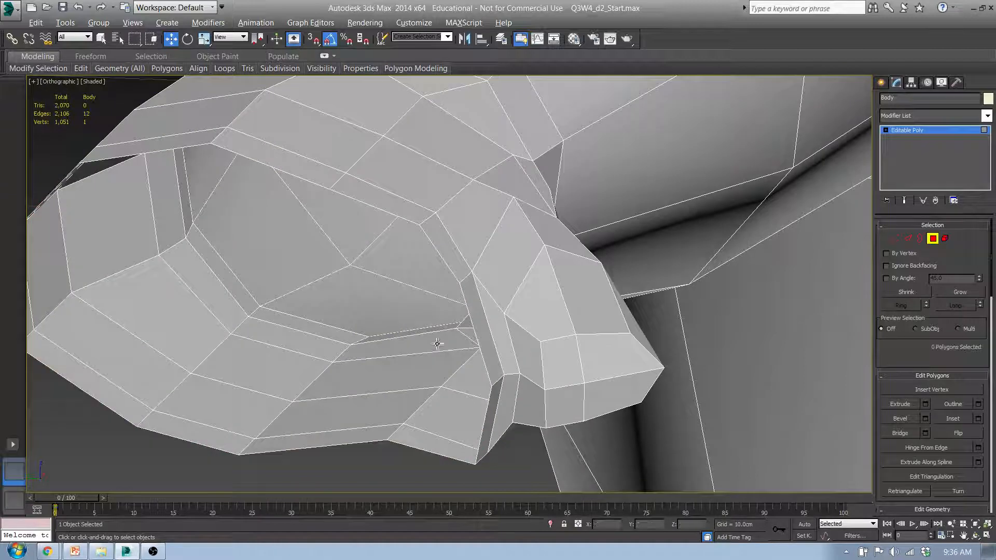
- Select the open border at the palm's finger end and look through the available border and geometry operations
{"action": "left_click", "coordinate": [896, 239]}
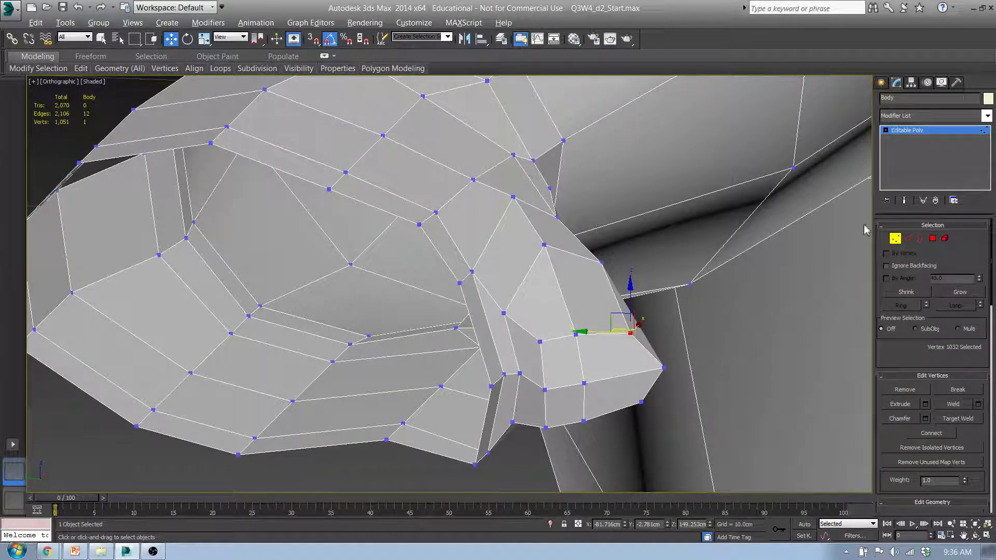
{"action": "left_click", "coordinate": [920, 239]}
{"action": "left_click", "coordinate": [440, 230]}
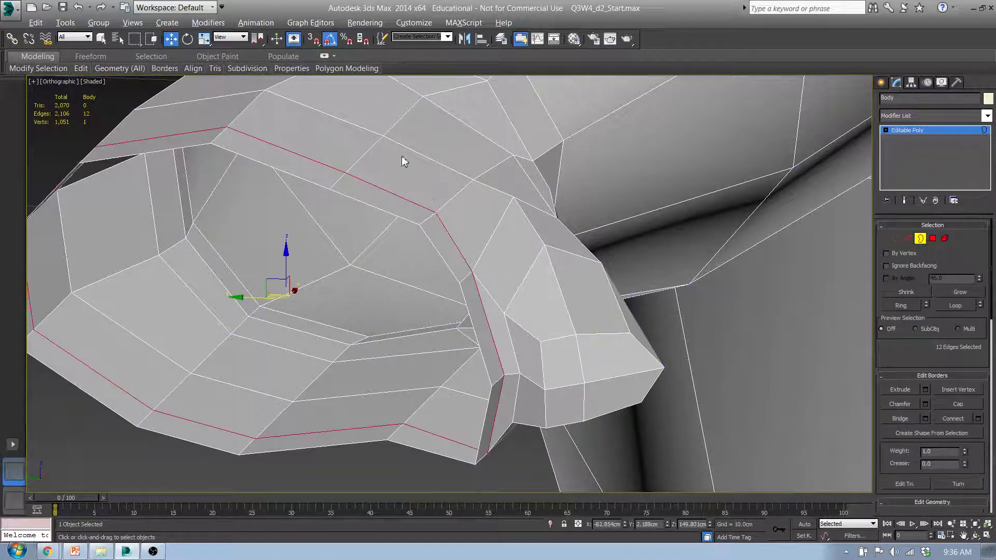
{"action": "mouse_move", "coordinate": [115, 69]}
{"action": "middle_click_drag", "start_coordinate": [359, 219], "coordinate": [373, 308], "text": "alt"}
{"action": "left_click", "coordinate": [360, 267]}
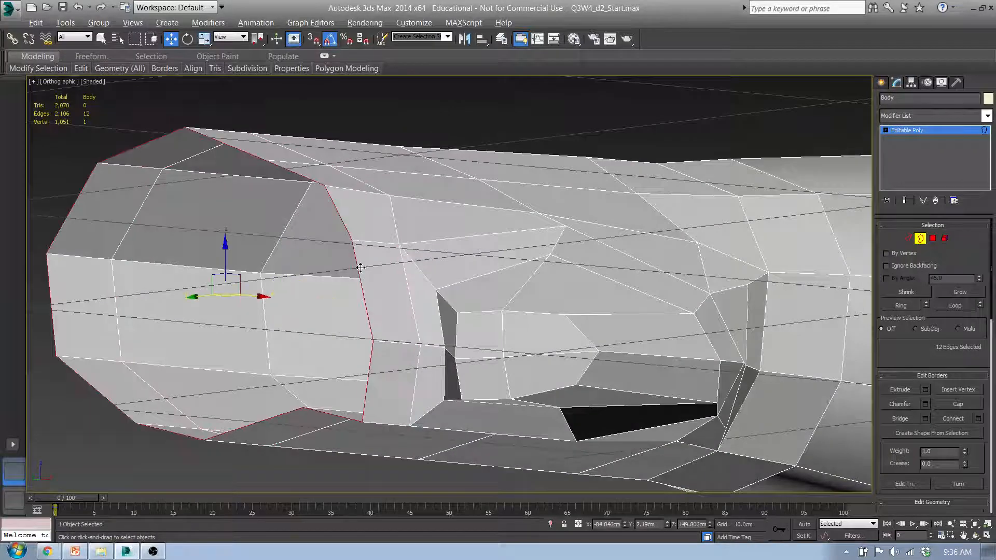
{"action": "mouse_move", "coordinate": [151, 67]}
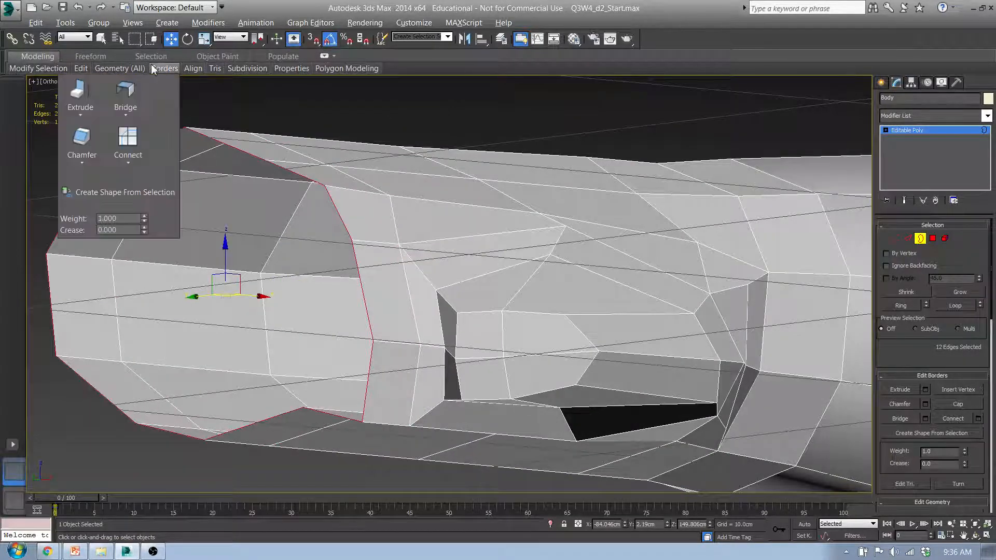
{"action": "mouse_move", "coordinate": [121, 71]}
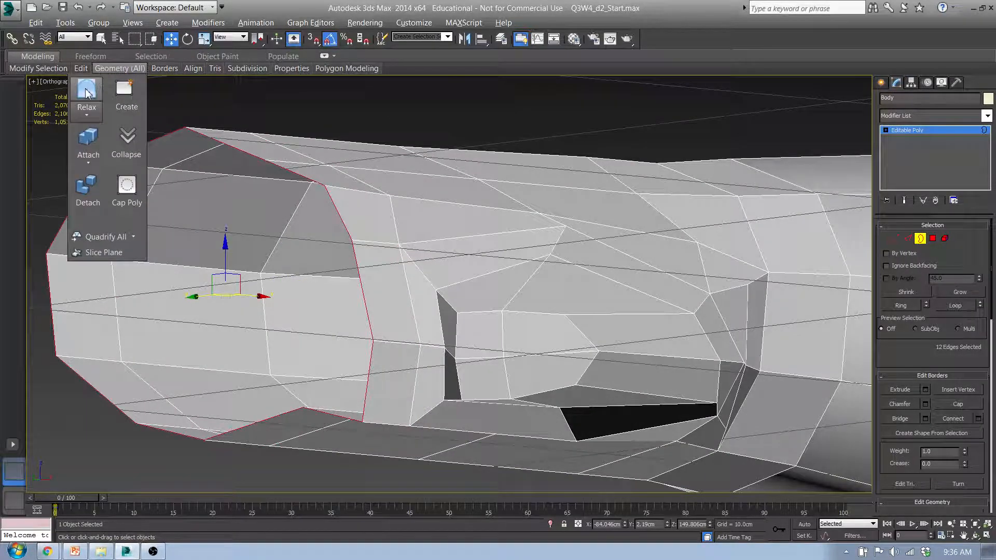
{"action": "middle_click_drag", "start_coordinate": [378, 219], "coordinate": [344, 278], "text": "alt"}
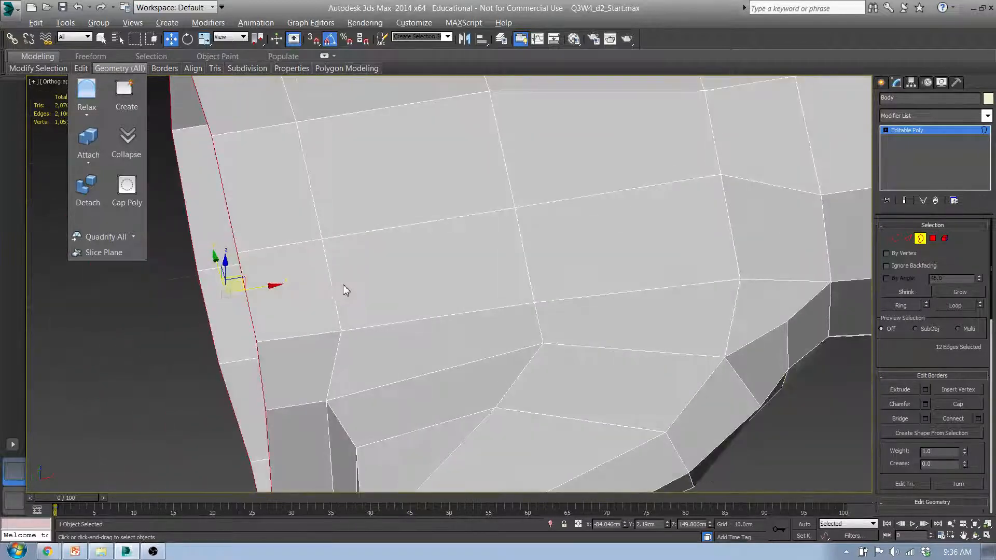
- Compare the palm's open border with the separate fingers in the top view and inspect the border as vertices and edges
{"action": "key", "text": "t"}
{"action": "scroll", "coordinate": [358, 257], "scroll_direction": "down", "scroll_amount": 4}
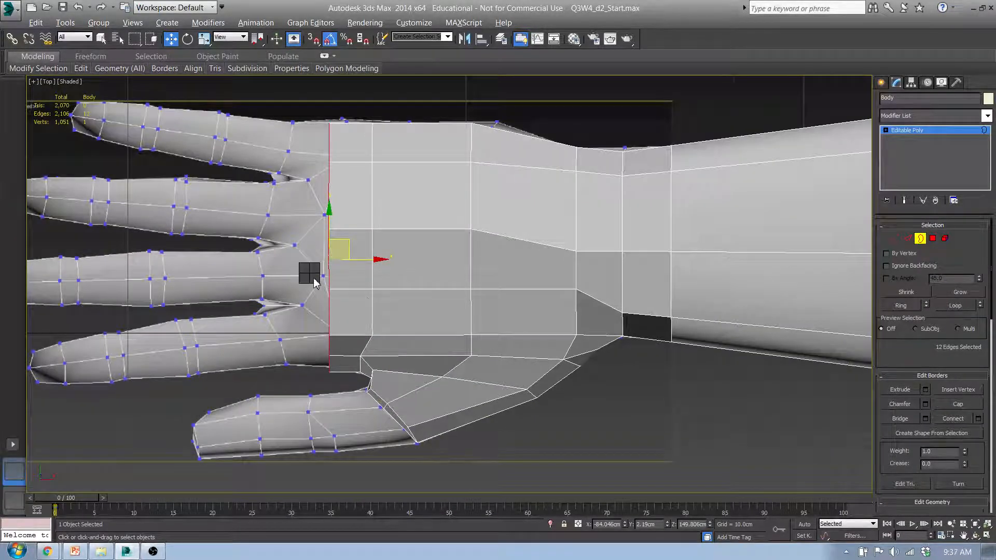
{"action": "middle_click_drag", "start_coordinate": [310, 354], "coordinate": [403, 279], "text": "alt"}
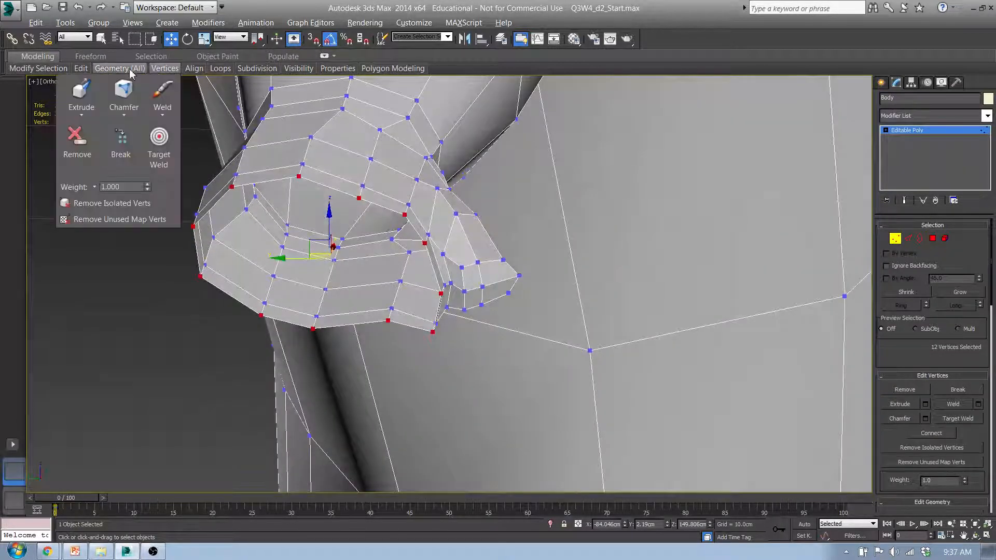
{"action": "mouse_move", "coordinate": [119, 68]}
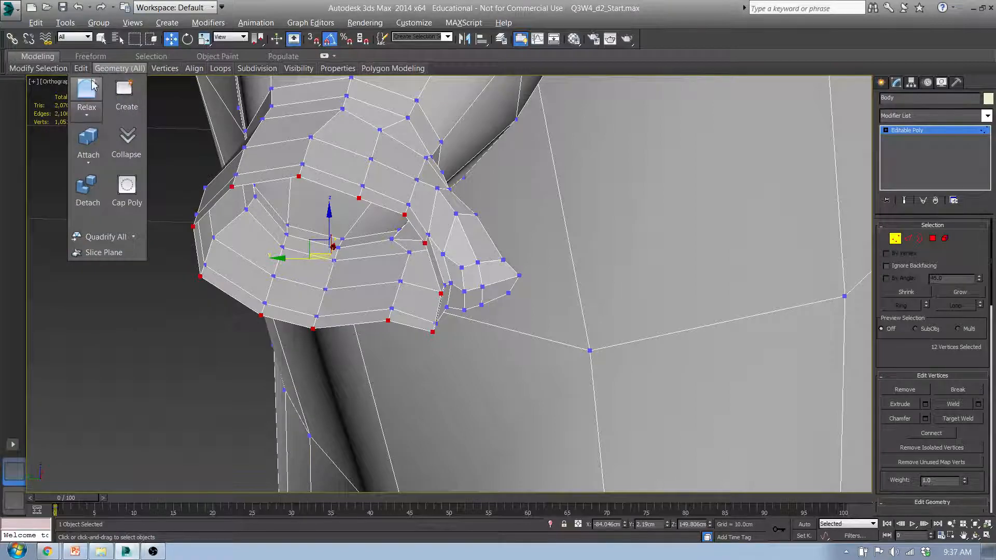
{"action": "middle_click_drag", "start_coordinate": [354, 244], "coordinate": [322, 290], "text": "alt"}
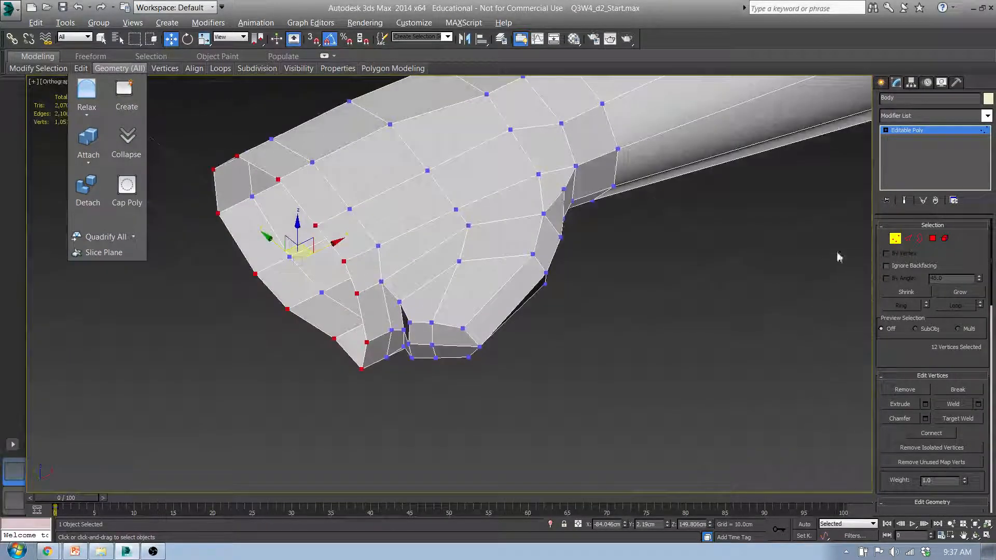
{"action": "left_click", "coordinate": [908, 238]}
{"action": "middle_click_drag", "start_coordinate": [435, 259], "coordinate": [389, 312], "text": "alt"}
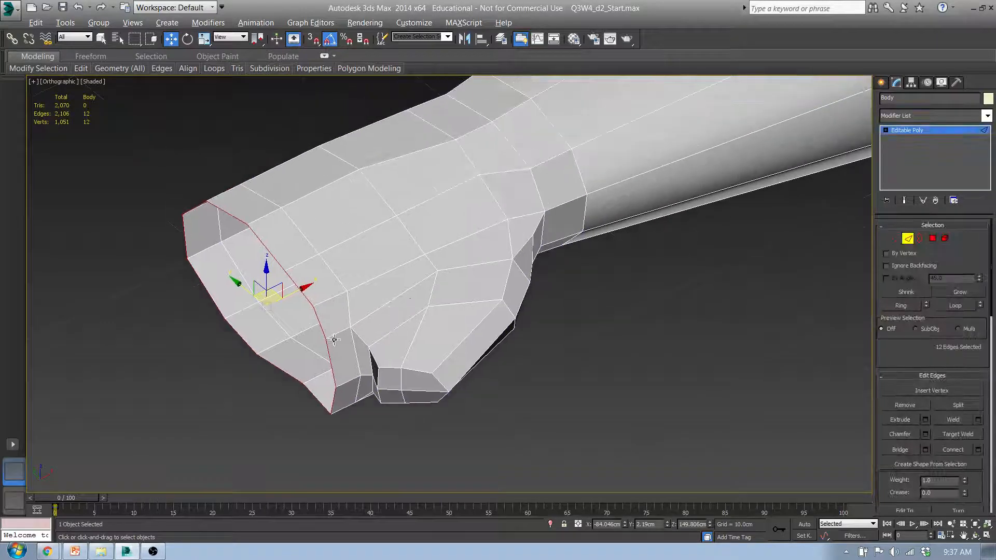
{"action": "left_click", "coordinate": [887, 238]}
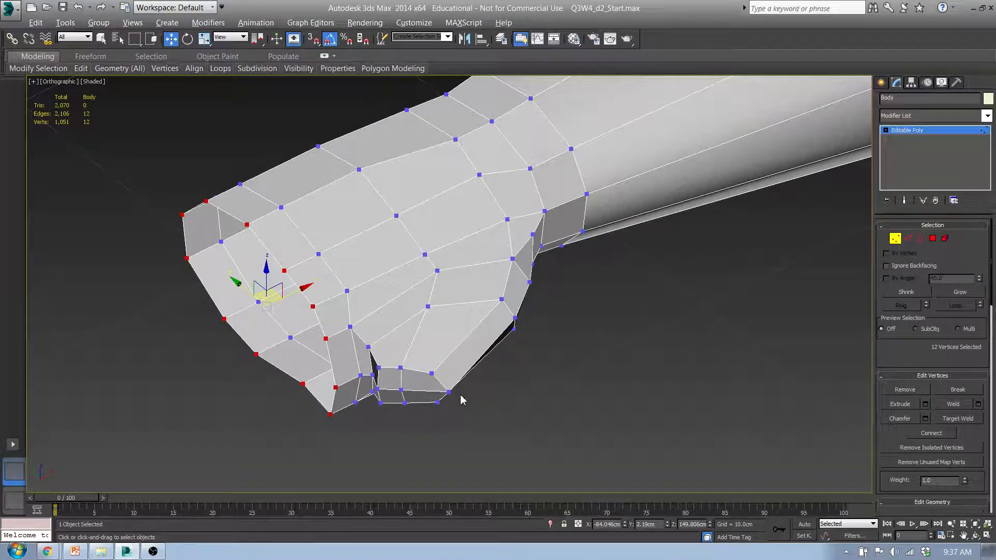
- Raise the lower little-finger-side vertices of the edge loops just behind the palm's open end, working in wireframe
{"action": "key", "text": "t"}
{"action": "middle_click_drag", "start_coordinate": [421, 298], "coordinate": [499, 21]}
{"action": "middle_click_drag", "start_coordinate": [445, 79], "coordinate": [447, 240]}
{"action": "key", "text": "F3"}
{"action": "left_click", "coordinate": [431, 230]}
{"action": "left_click", "coordinate": [410, 207]}
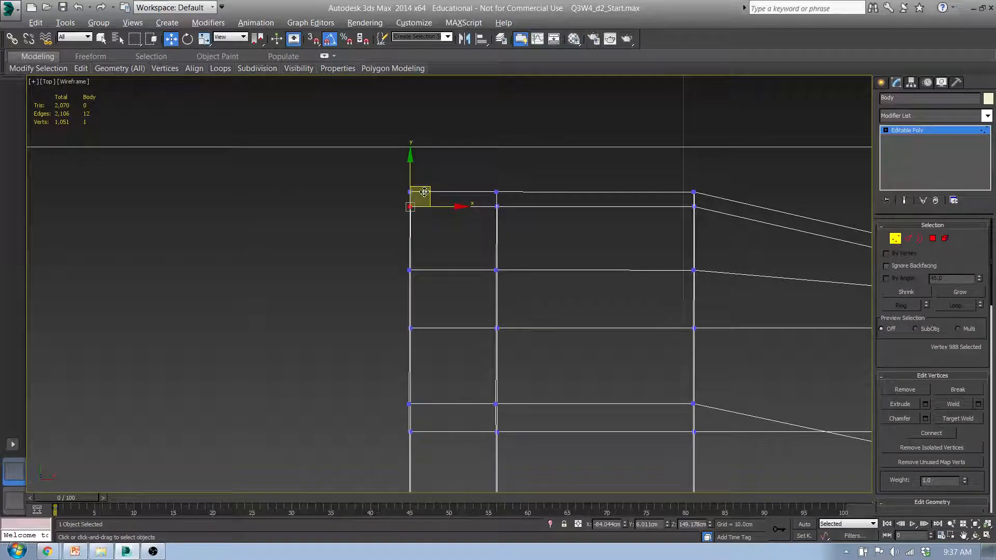
{"action": "middle_click_drag", "start_coordinate": [396, 228], "coordinate": [545, 198], "text": "alt"}
{"action": "left_click_drag", "start_coordinate": [611, 229], "coordinate": [393, 146]}
{"action": "left_click", "coordinate": [479, 154]}
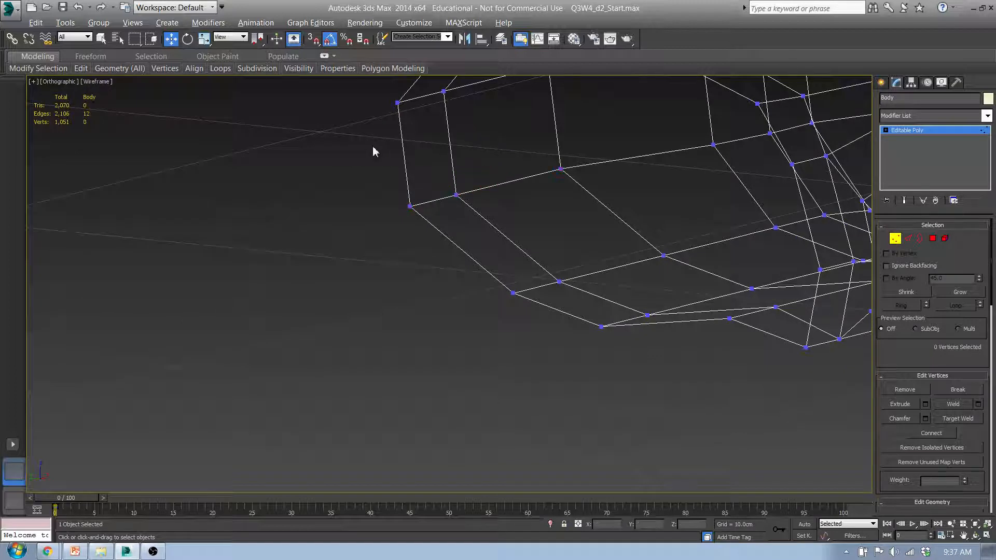
{"action": "left_click_drag", "start_coordinate": [617, 254], "coordinate": [617, 254]}
{"action": "left_click_drag", "start_coordinate": [476, 156], "coordinate": [476, 144]}
- Raise the lower little-finger-side vertex on the palm's open border to about Z 149.7 cm
{"action": "left_click_drag", "start_coordinate": [397, 148], "coordinate": [489, 215]}
{"action": "left_click_drag", "start_coordinate": [437, 149], "coordinate": [427, 200]}
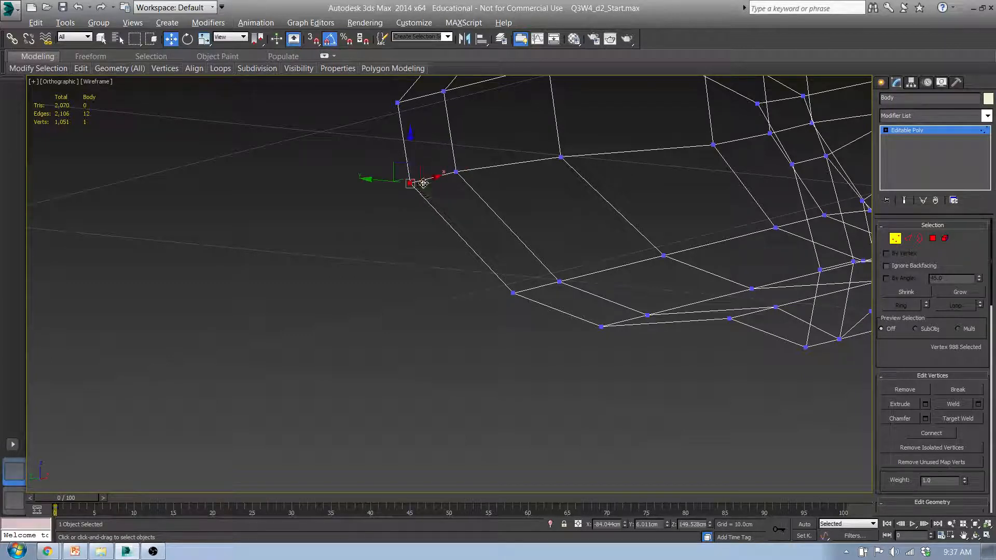
{"action": "left_click_drag", "start_coordinate": [410, 157], "coordinate": [411, 148]}
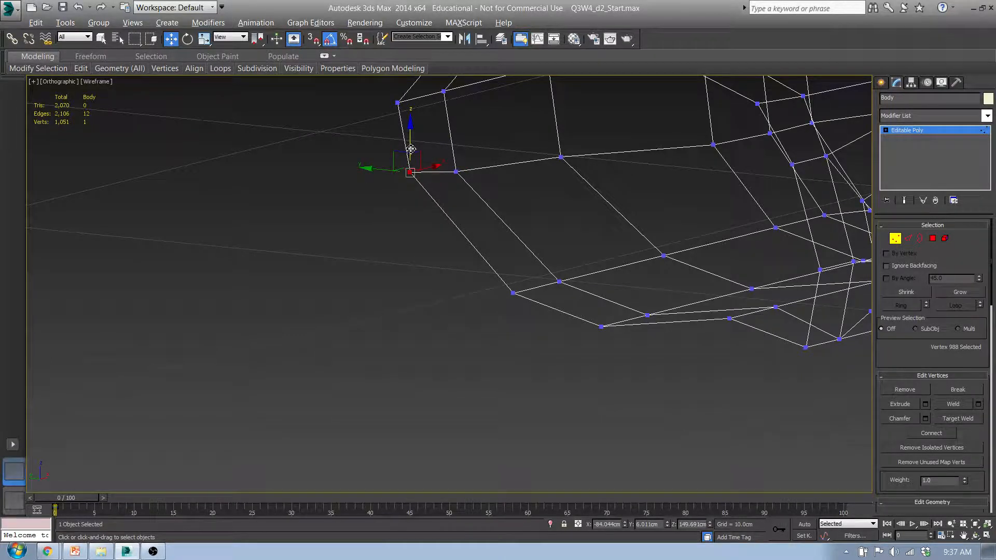
- Select the three underside vertices of the palm's open border and raise them to about Z 149.2 cm
{"action": "left_click", "coordinate": [515, 294]}
{"action": "left_click", "coordinate": [604, 329], "text": "ctrl"}
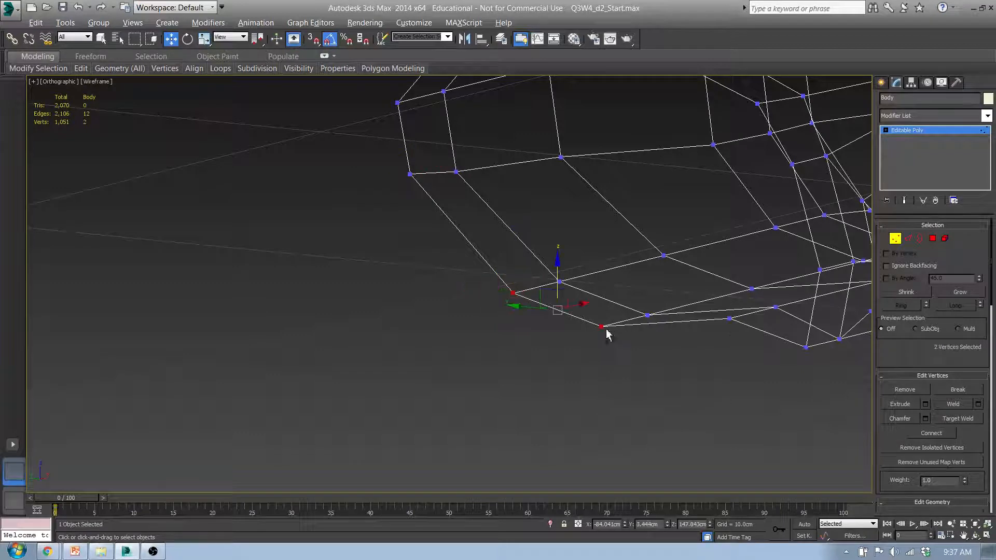
{"action": "left_click", "coordinate": [730, 320], "text": "ctrl"}
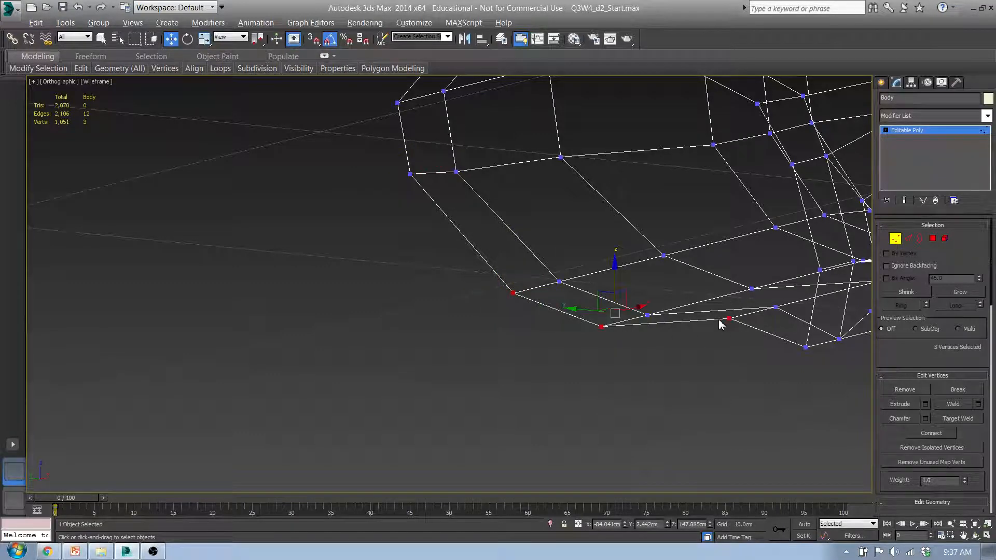
{"action": "key", "text": "t"}
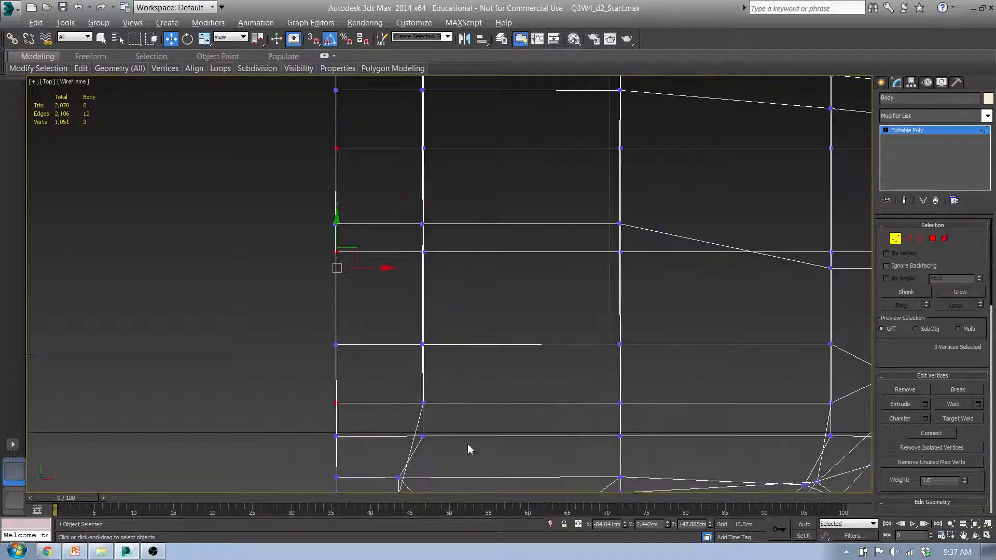
{"action": "middle_click_drag", "start_coordinate": [332, 335], "coordinate": [438, 412], "text": "alt"}
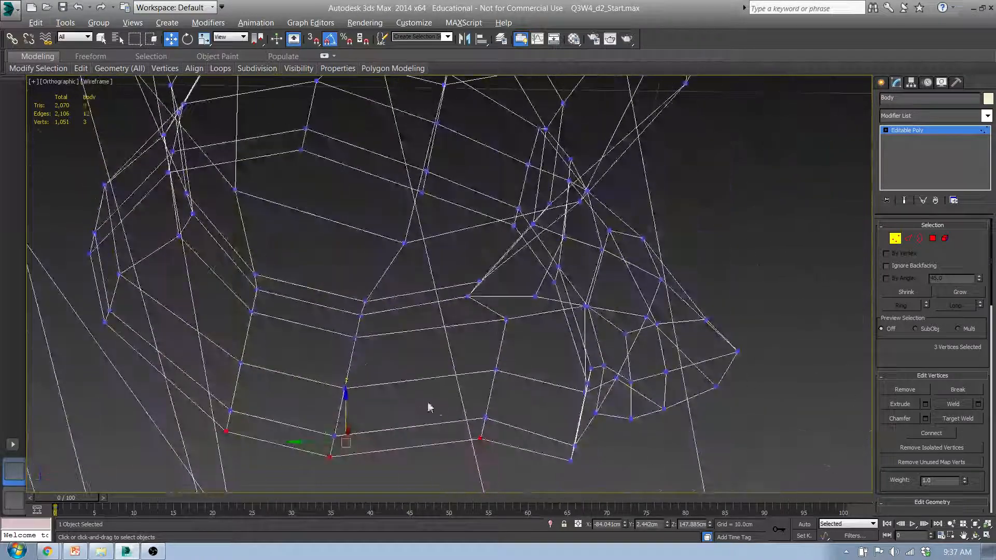
{"action": "left_click_drag", "start_coordinate": [348, 417], "coordinate": [349, 328]}
{"action": "middle_click_drag", "start_coordinate": [490, 362], "coordinate": [479, 354]}
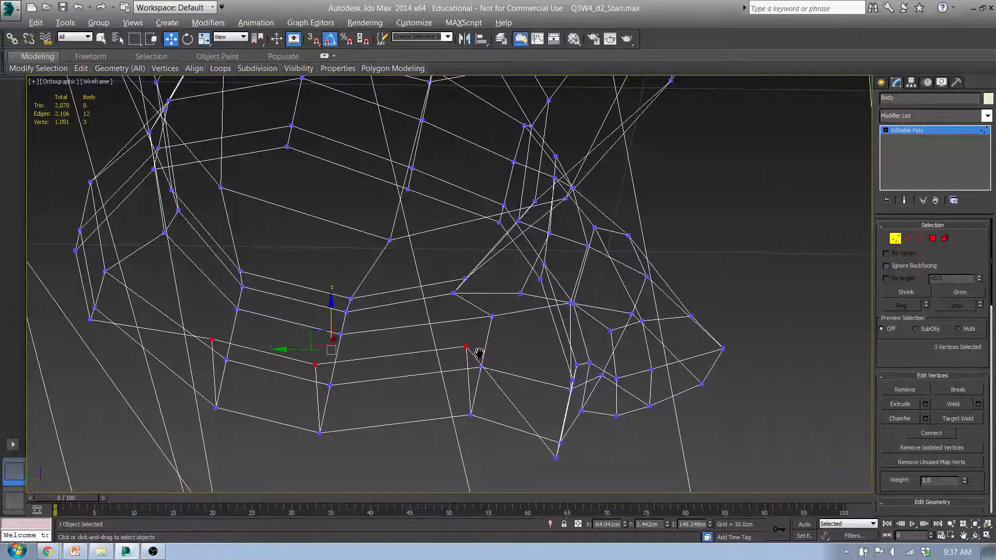
- Select the seven lower vertices just behind the palm's open end in the front view and raise them to about Z 148.2 cm
{"action": "key", "text": "f"}
{"action": "middle_click_drag", "start_coordinate": [474, 205], "coordinate": [472, 489]}
{"action": "scroll", "coordinate": [476, 194], "scroll_direction": "up", "scroll_amount": 7}
{"action": "scroll", "coordinate": [477, 194], "scroll_direction": "up", "scroll_amount": 4}
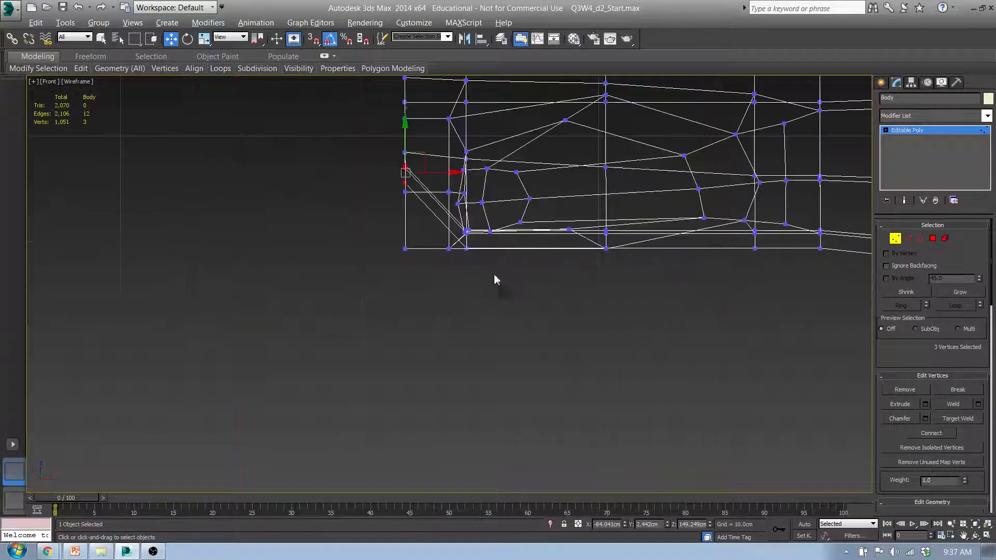
{"action": "left_click_drag", "start_coordinate": [421, 264], "coordinate": [478, 155]}
{"action": "left_click_drag", "start_coordinate": [438, 217], "coordinate": [443, 212]}
{"action": "middle_click_drag", "start_coordinate": [443, 212], "coordinate": [481, 231], "text": "alt"}
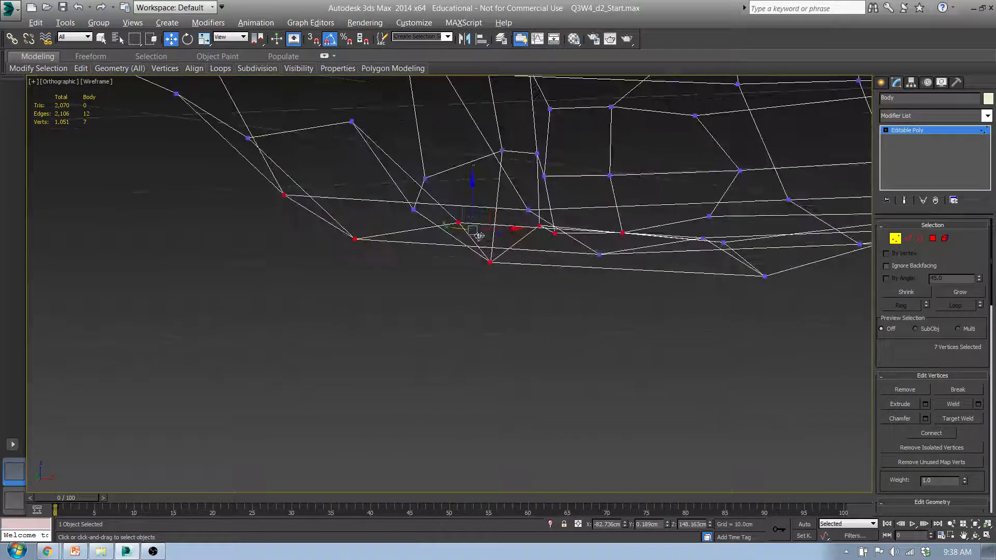
- Raise the two lowest underside vertices just behind the palm's open end to about Z 148.3 cm
{"action": "left_click", "coordinate": [493, 263]}
{"action": "left_click", "coordinate": [355, 241], "text": "ctrl"}
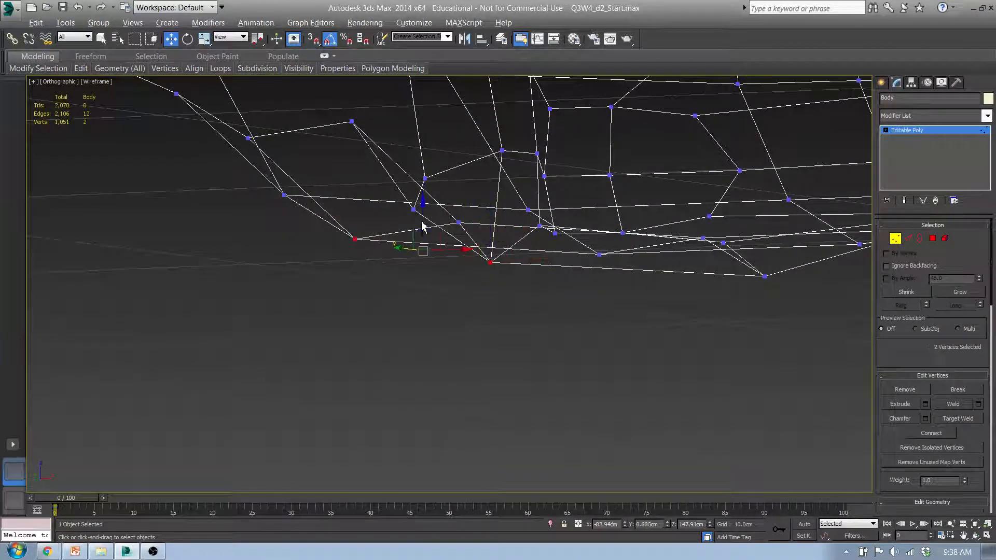
{"action": "left_click_drag", "start_coordinate": [425, 215], "coordinate": [434, 183]}
- Select the five lowest vertices around the middle palm loop in the shaded front view and raise them about 0.17 cm towards the reference outline
{"action": "middle_click_drag", "start_coordinate": [660, 253], "coordinate": [458, 247]}
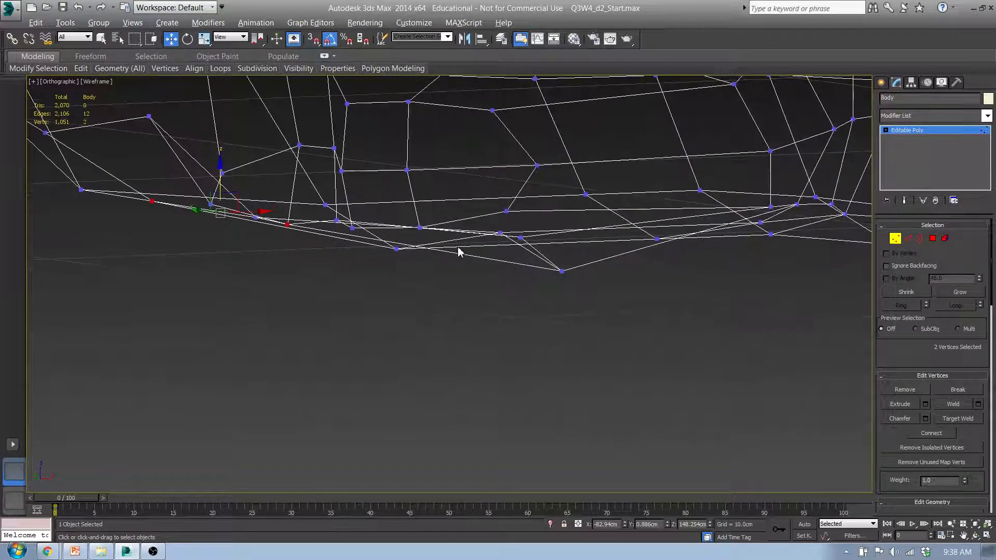
{"action": "key", "text": "f"}
{"action": "key", "text": "z"}
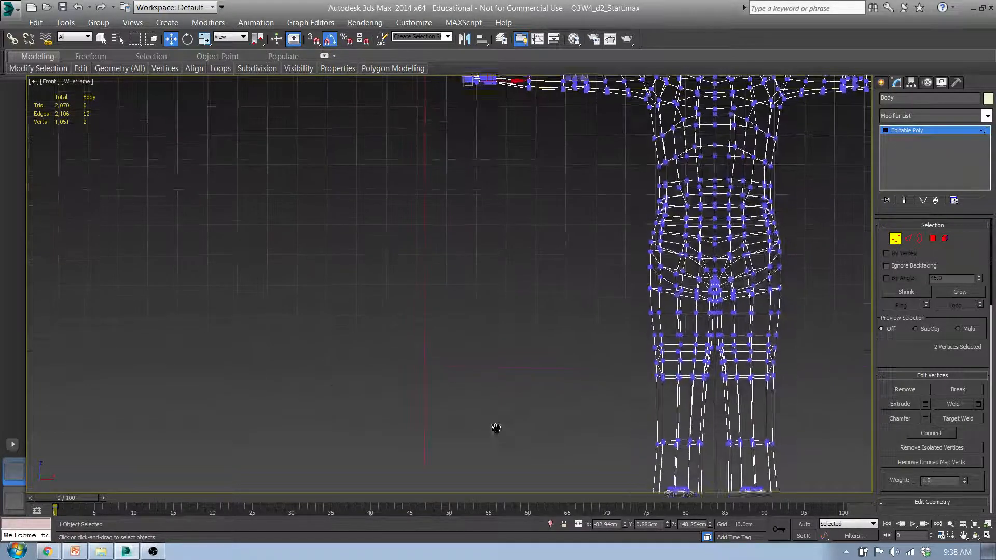
{"action": "key", "text": "F3"}
{"action": "scroll", "coordinate": [494, 320], "scroll_direction": "down", "scroll_amount": 10}
{"action": "mouse_move", "coordinate": [498, 300]}
{"action": "middle_mouse_down"}
{"action": "mouse_move", "coordinate": [410, 319]}
{"action": "mouse_move", "coordinate": [299, 271]}
{"action": "mouse_move", "coordinate": [315, 273]}
{"action": "mouse_move", "coordinate": [253, 322]}
{"action": "middle_mouse_up"}
{"action": "scroll", "coordinate": [349, 267], "scroll_direction": "down", "scroll_amount": 3}
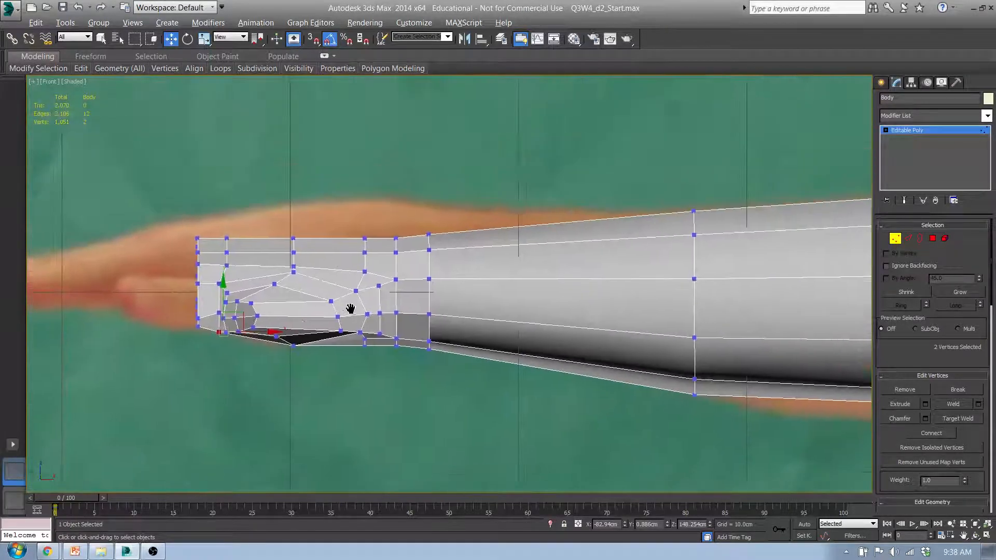
{"action": "scroll", "coordinate": [296, 247], "scroll_direction": "up", "scroll_amount": 3}
{"action": "middle_click_drag", "start_coordinate": [384, 275], "coordinate": [415, 191]}
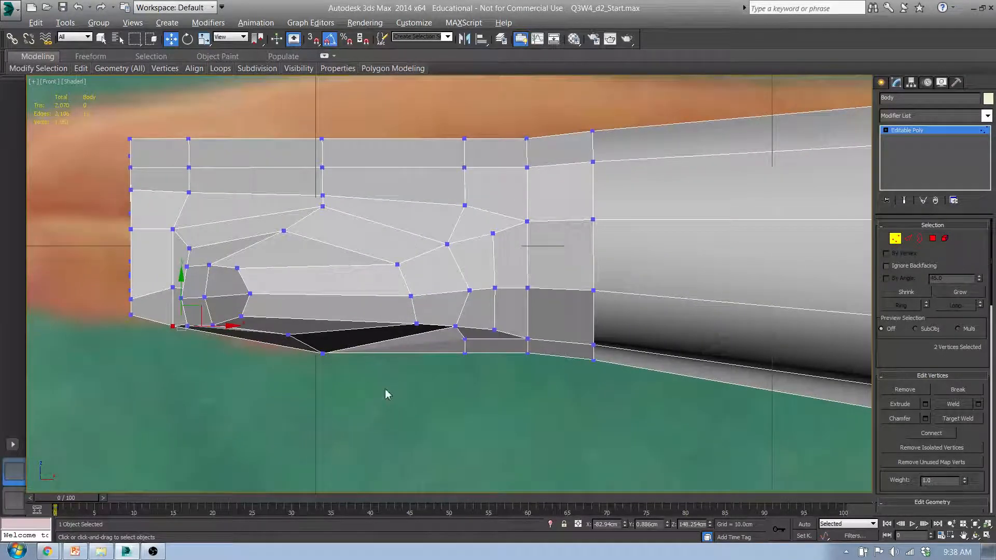
{"action": "left_click_drag", "start_coordinate": [247, 327], "coordinate": [246, 325]}
{"action": "left_click_drag", "start_coordinate": [318, 305], "coordinate": [317, 297]}
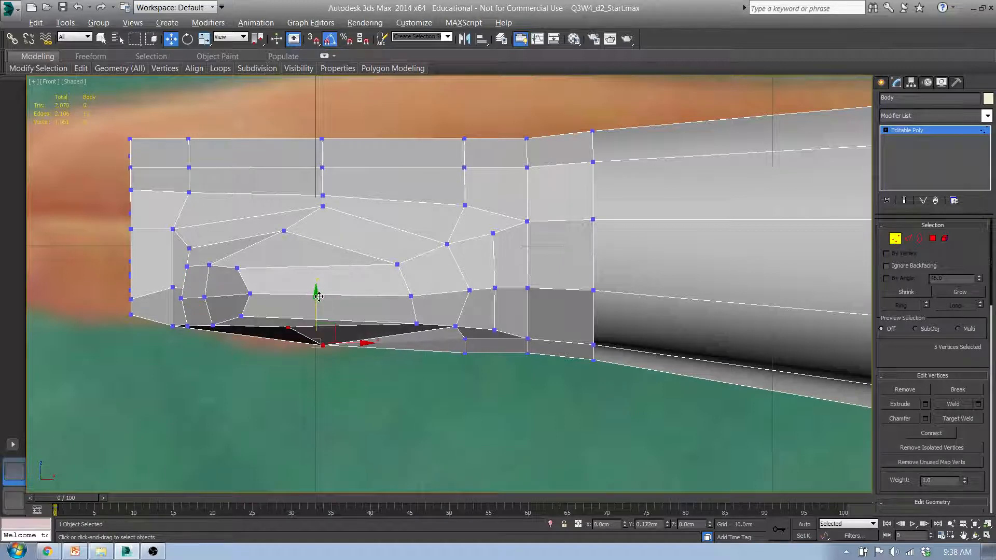
- Select all vertices of the hand and wrist in the front view and raise them about 1.28 cm towards the reference hand
{"action": "middle_click_drag", "start_coordinate": [428, 292], "coordinate": [460, 358]}
{"action": "scroll", "coordinate": [456, 353], "scroll_direction": "down", "scroll_amount": 3}
{"action": "mouse_move", "coordinate": [426, 300]}
{"action": "middle_mouse_down"}
{"action": "mouse_move", "coordinate": [386, 292]}
{"action": "mouse_move", "coordinate": [410, 302]}
{"action": "middle_mouse_up"}
{"action": "scroll", "coordinate": [407, 296], "scroll_direction": "up", "scroll_amount": 4}
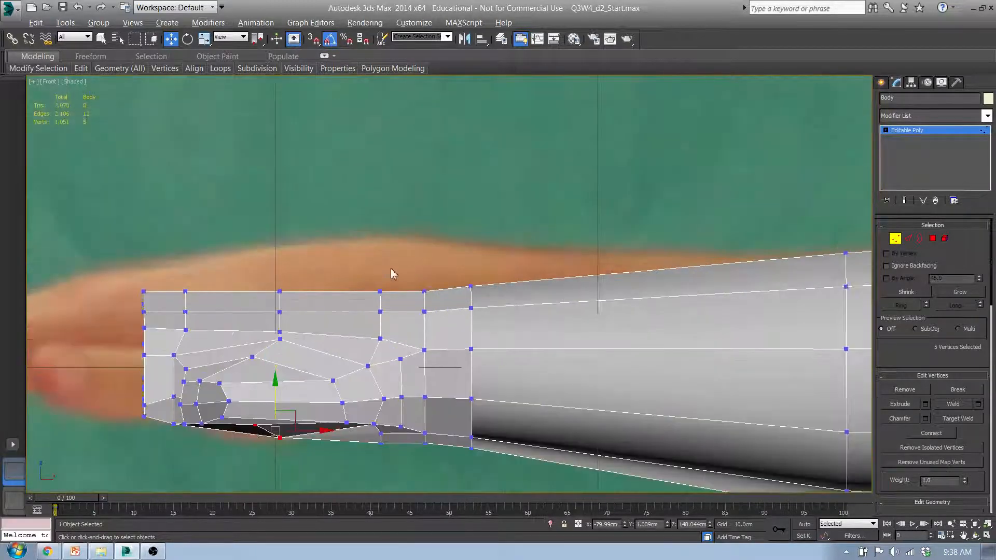
{"action": "left_click_drag", "start_coordinate": [219, 345], "coordinate": [526, 487]}
{"action": "middle_click_drag", "start_coordinate": [615, 422], "coordinate": [376, 265]}
{"action": "scroll", "coordinate": [377, 266], "scroll_direction": "down", "scroll_amount": 4}
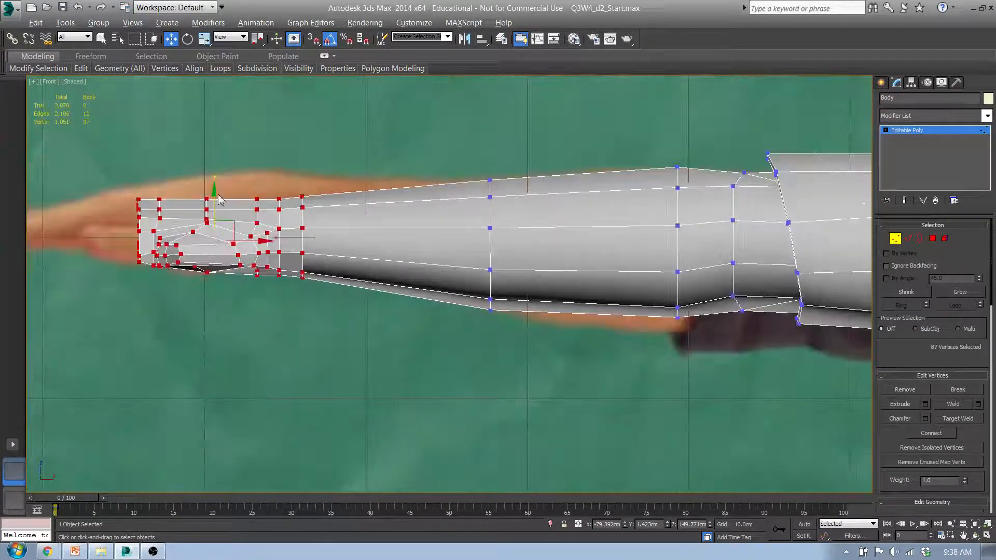
{"action": "left_click_drag", "start_coordinate": [225, 199], "coordinate": [227, 176]}
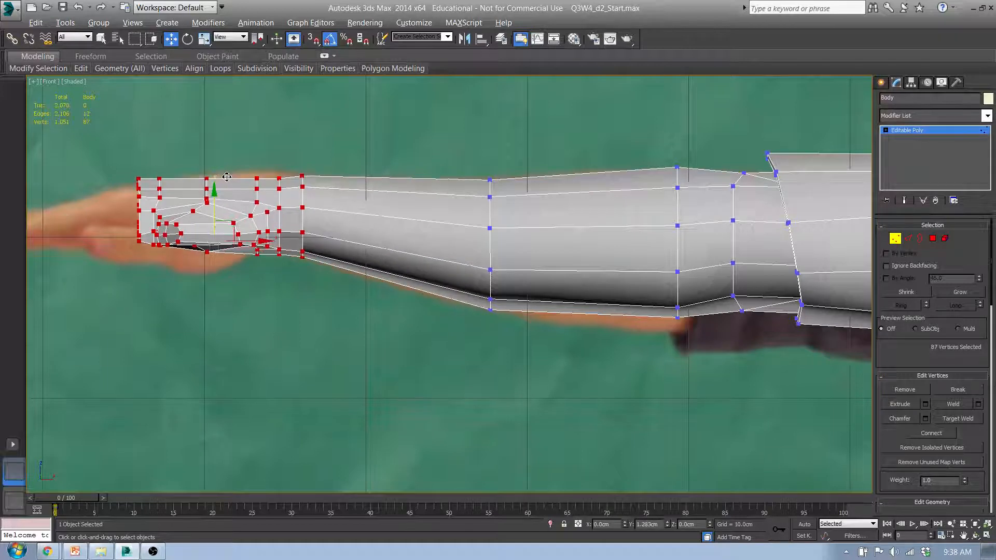
- Select vertices of the mid-forearm loop in the front view and raise them slightly to smooth the arm along the reference outline
{"action": "middle_click_drag", "start_coordinate": [601, 275], "coordinate": [530, 258]}
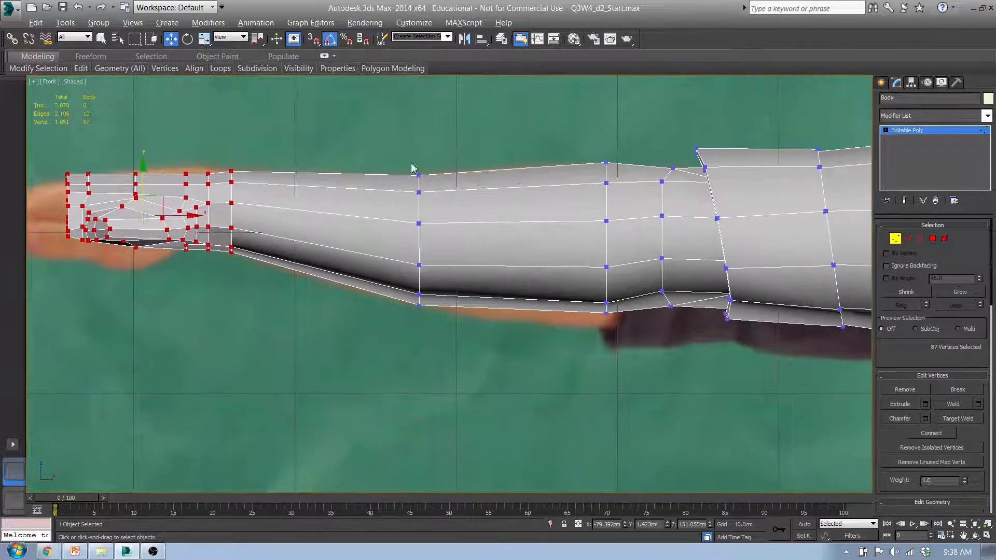
{"action": "left_click_drag", "start_coordinate": [475, 336], "coordinate": [456, 215]}
{"action": "middle_click_drag", "start_coordinate": [597, 333], "coordinate": [486, 313]}
{"action": "scroll", "coordinate": [486, 314], "scroll_direction": "down", "scroll_amount": 4}
{"action": "scroll", "coordinate": [407, 243], "scroll_direction": "up", "scroll_amount": 2}
{"action": "scroll", "coordinate": [407, 243], "scroll_direction": "up", "scroll_amount": 4}
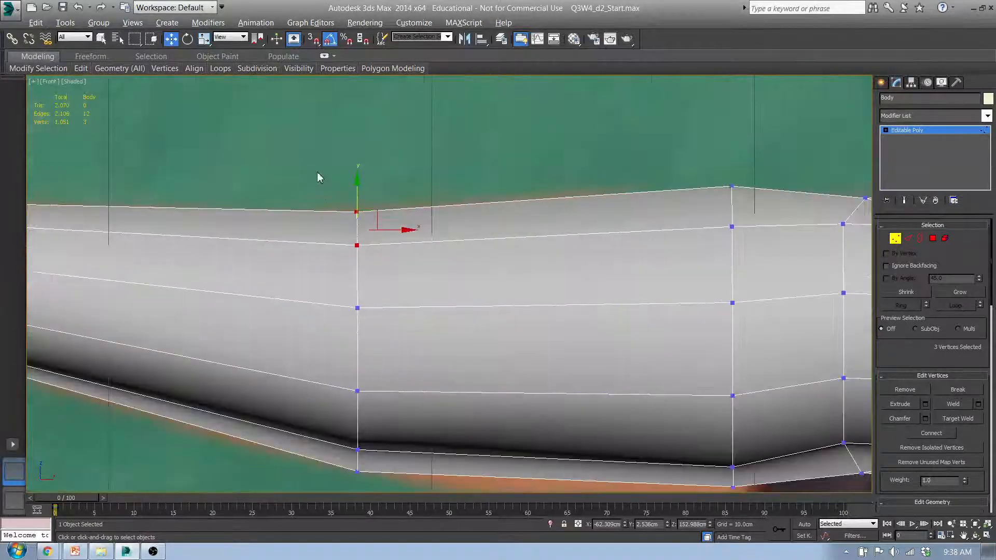
{"action": "left_click_drag", "start_coordinate": [385, 293], "coordinate": [385, 314]}
{"action": "left_click_drag", "start_coordinate": [356, 226], "coordinate": [357, 219]}
{"action": "middle_click_drag", "start_coordinate": [388, 273], "coordinate": [398, 157]}
{"action": "left_click_drag", "start_coordinate": [405, 300], "coordinate": [406, 300]}
{"action": "left_click_drag", "start_coordinate": [368, 229], "coordinate": [368, 223]}
{"action": "middle_click_drag", "start_coordinate": [763, 323], "coordinate": [701, 298]}
{"action": "scroll", "coordinate": [622, 290], "scroll_direction": "down", "scroll_amount": 8}
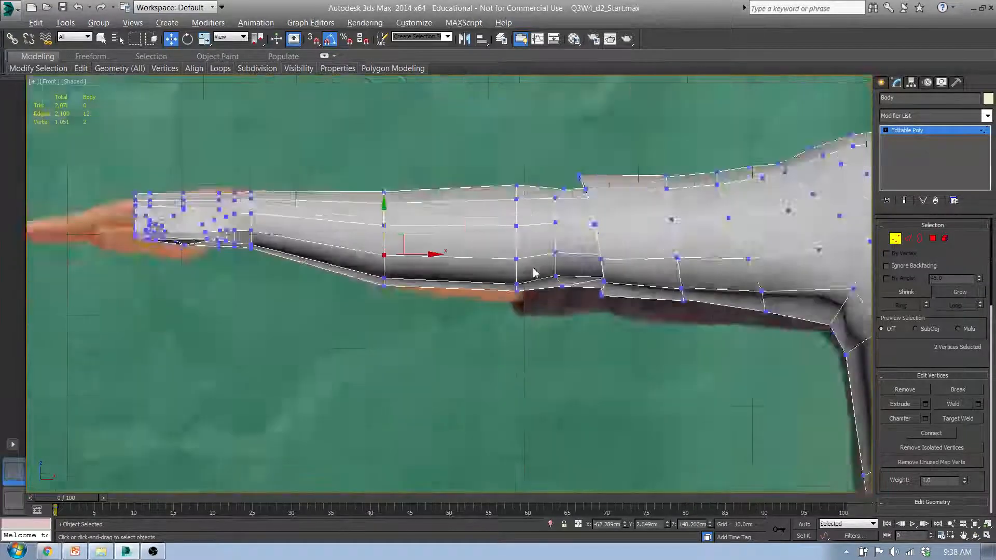
- Scale the palm's open border vertically, then the 36 vertices of its first two loops, tapering the finger end to the reference
{"action": "scroll", "coordinate": [394, 270], "scroll_direction": "up", "scroll_amount": 6}
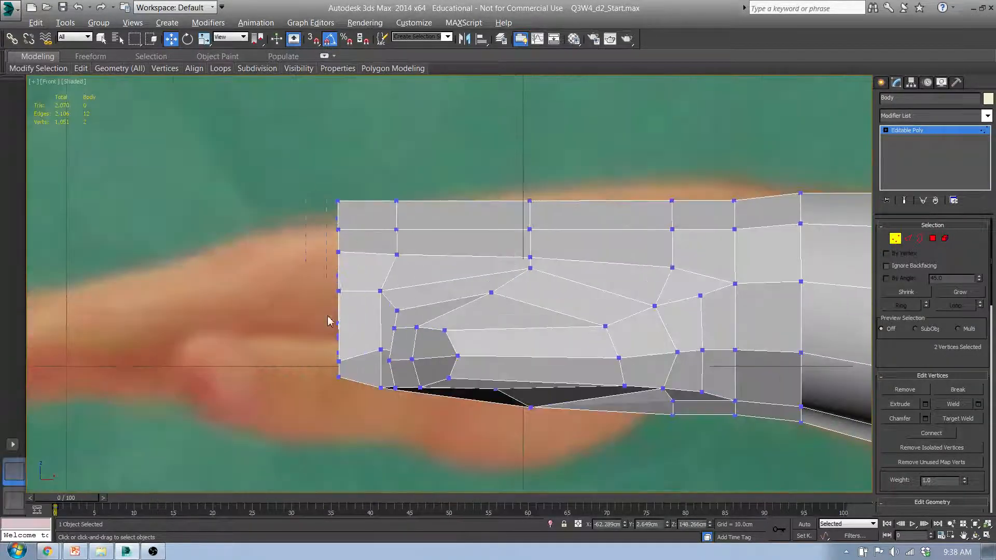
{"action": "left_click_drag", "start_coordinate": [358, 411], "coordinate": [357, 411]}
{"action": "key", "text": "r"}
{"action": "left_click_drag", "start_coordinate": [341, 246], "coordinate": [340, 253]}
{"action": "left_click_drag", "start_coordinate": [466, 431], "coordinate": [464, 431]}
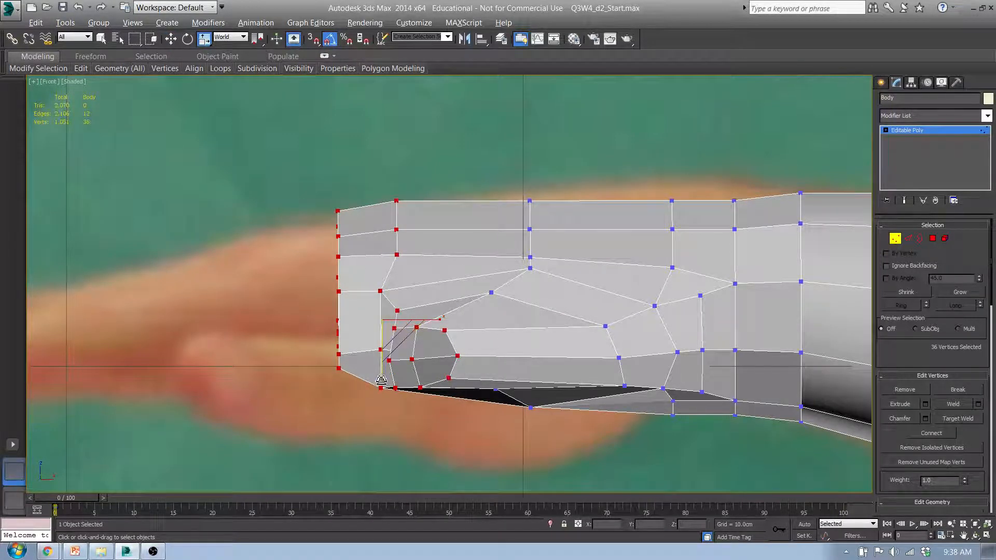
{"action": "left_click_drag", "start_coordinate": [384, 379], "coordinate": [385, 376]}
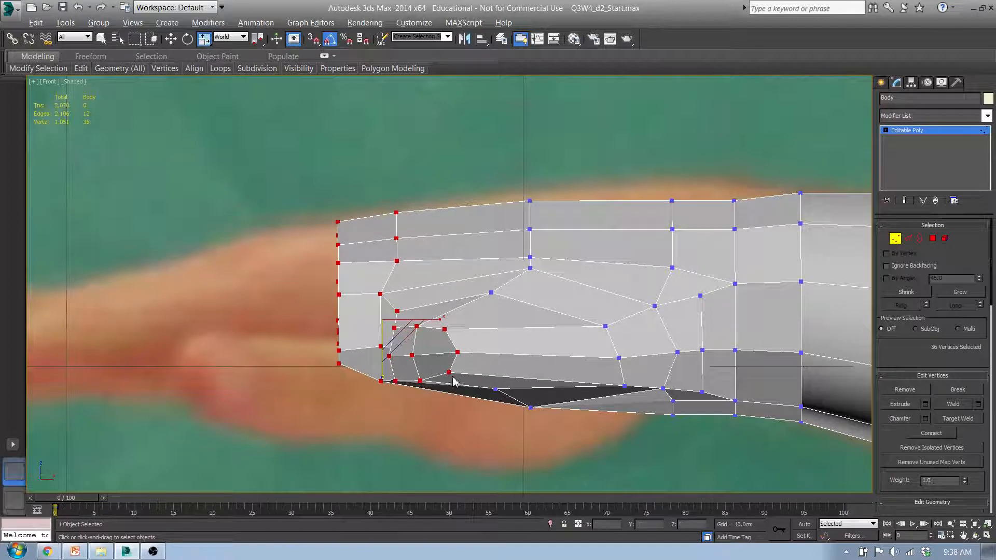
{"action": "middle_click_drag", "start_coordinate": [449, 381], "coordinate": [399, 368]}
{"action": "left_click", "coordinate": [417, 368]}
- Examine the faces along the palm's thumb side, highlighting the two long polygons between the thumb opening and the wrist
{"action": "middle_click_drag", "start_coordinate": [414, 334], "coordinate": [323, 318], "text": "alt"}
{"action": "key", "text": "t"}
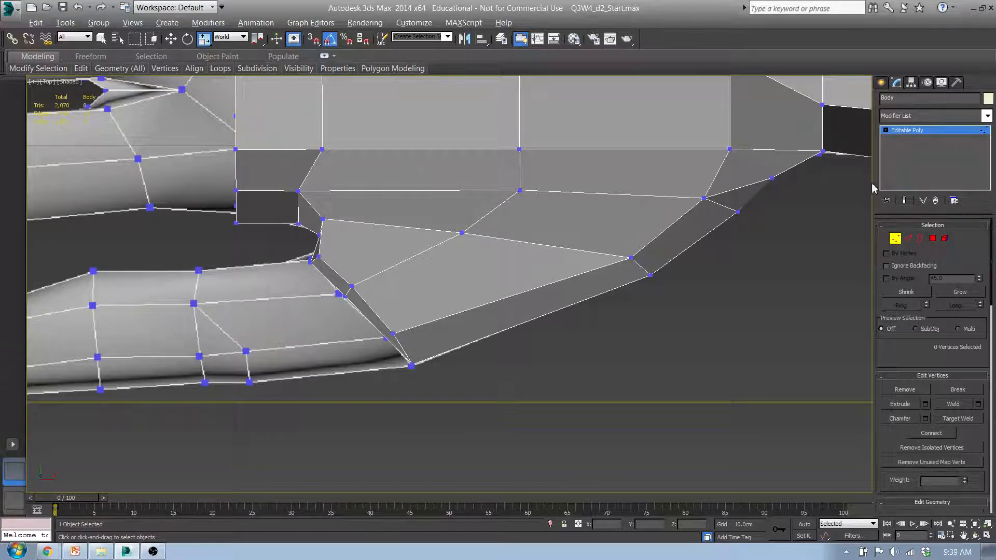
{"action": "left_click", "coordinate": [932, 238]}
{"action": "left_click", "coordinate": [690, 231]}
{"action": "middle_click_drag", "start_coordinate": [632, 308], "coordinate": [612, 217], "text": "alt"}
{"action": "left_click", "coordinate": [557, 259]}
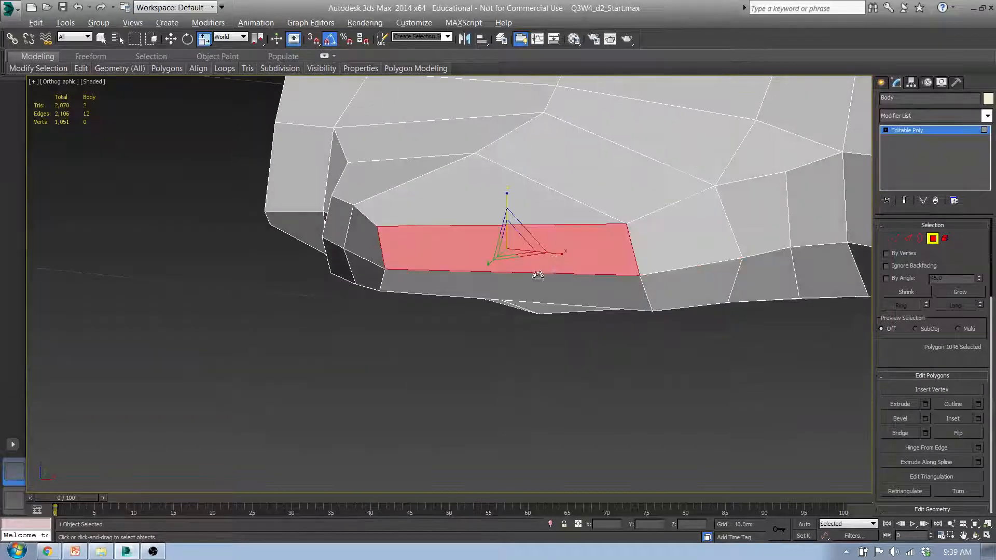
{"action": "left_click", "coordinate": [529, 280]}
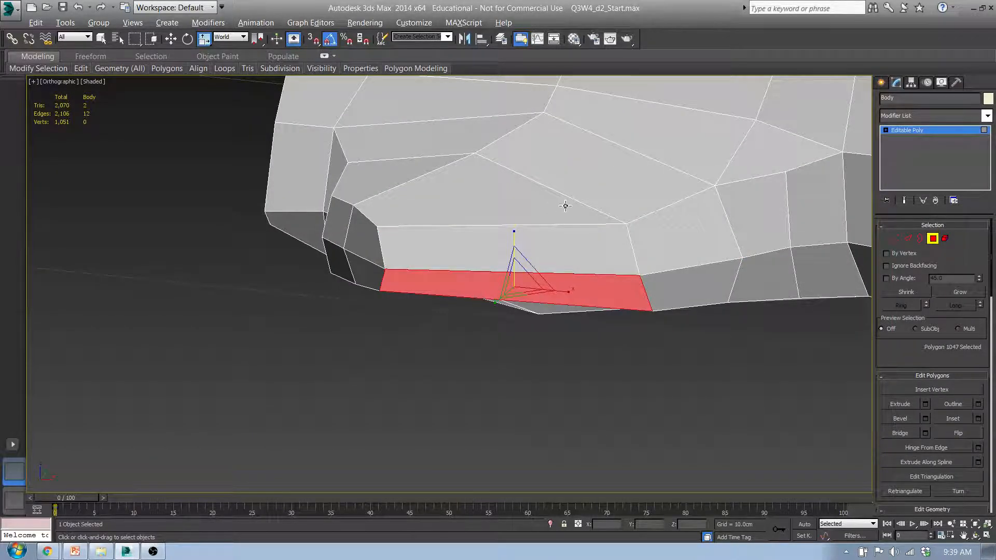
- Select the three-vertex column at the wrist end of the palm's thumb-side faces and pull its upper vertex towards the fingers
{"action": "left_click", "coordinate": [895, 239]}
{"action": "left_click", "coordinate": [625, 226]}
{"action": "key", "text": "w"}
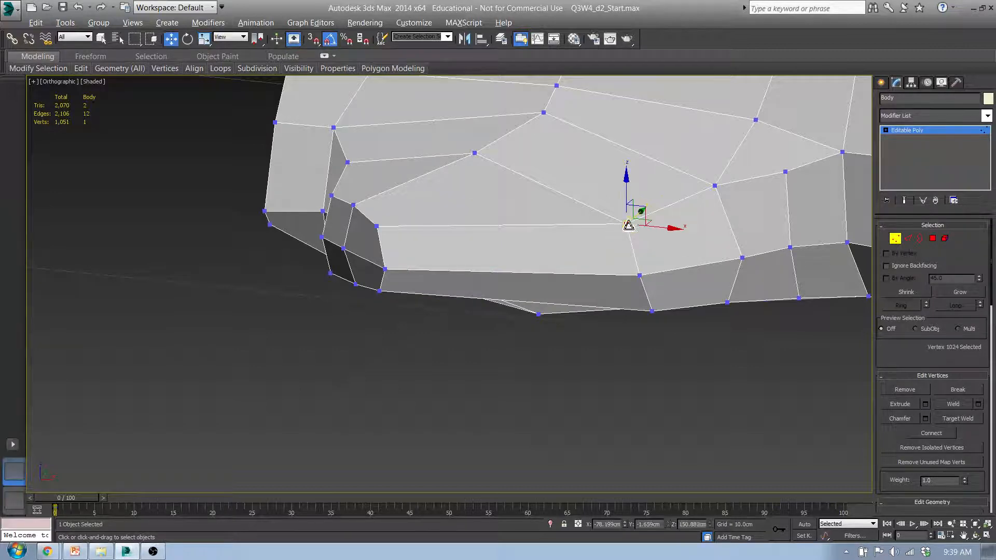
{"action": "left_click", "coordinate": [640, 276], "text": "ctrl"}
{"action": "left_click", "coordinate": [653, 312], "text": "ctrl"}
{"action": "middle_click_drag", "start_coordinate": [655, 314], "coordinate": [749, 282], "text": "alt"}
{"action": "left_click_drag", "start_coordinate": [656, 253], "coordinate": [592, 202]}
{"action": "left_click", "coordinate": [614, 208]}
{"action": "left_click", "coordinate": [616, 208]}
- Raise the middle vertex of that thumb-side column to about Z 150.7 cm and the lower one to about Z 150 cm
{"action": "left_click", "coordinate": [643, 255]}
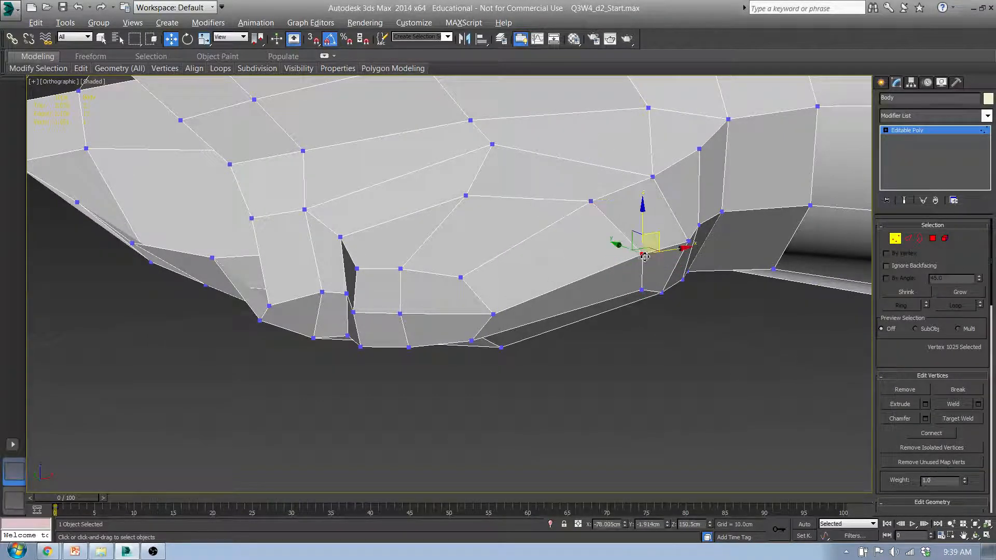
{"action": "left_click_drag", "start_coordinate": [656, 234], "coordinate": [651, 220]}
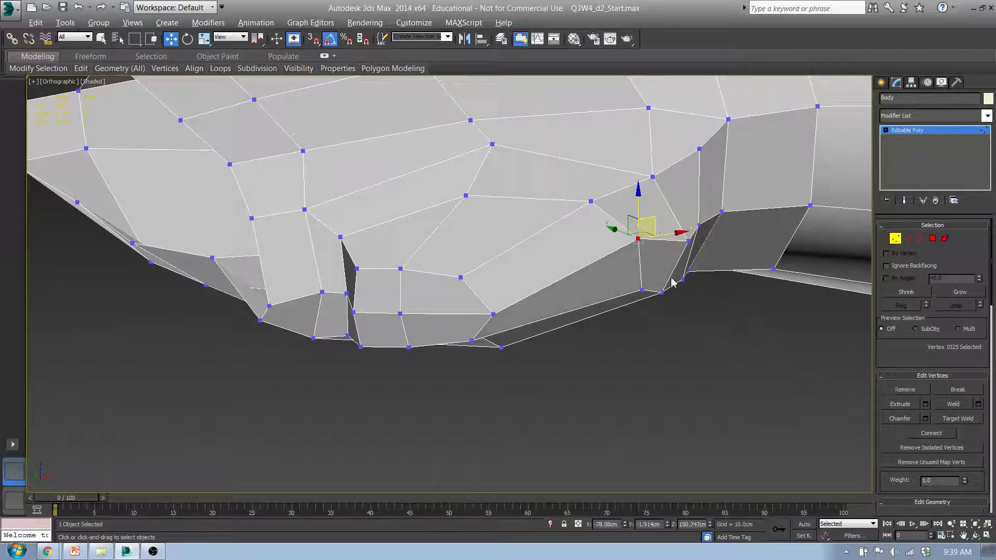
{"action": "left_click", "coordinate": [644, 290]}
{"action": "left_click_drag", "start_coordinate": [660, 276], "coordinate": [665, 270]}
{"action": "middle_click_drag", "start_coordinate": [665, 271], "coordinate": [478, 300], "text": "alt"}
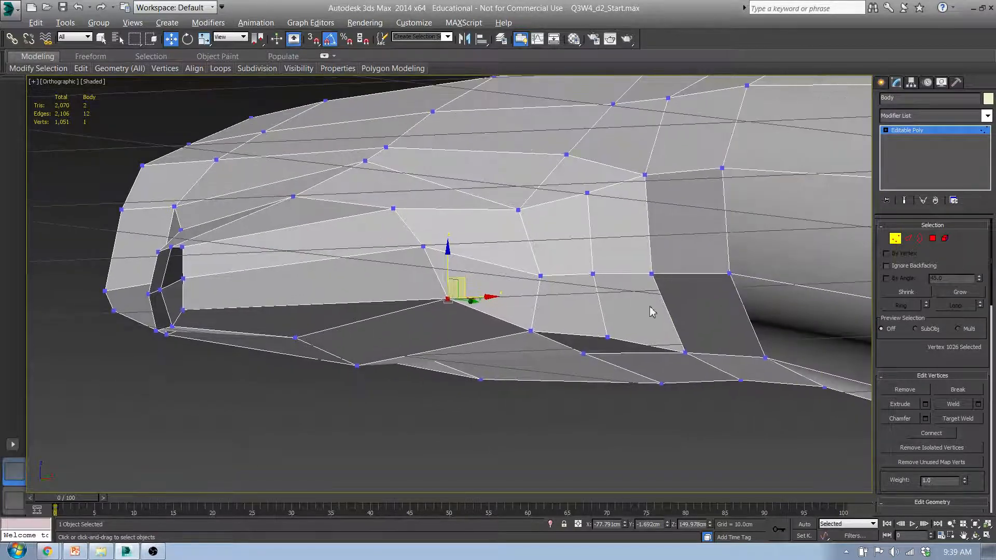
- Select the three vertices at the thumb opening's outer wrist-side corner and rotate them to realign the opening's edge
{"action": "middle_click_drag", "start_coordinate": [167, 247], "coordinate": [260, 271]}
{"action": "mouse_move", "coordinate": [294, 353]}
{"action": "middle_mouse_down", "text": "alt"}
{"action": "mouse_move", "coordinate": [338, 407]}
{"action": "mouse_move", "coordinate": [288, 353]}
{"action": "middle_mouse_up", "text": "alt"}
{"action": "key", "text": "t"}
{"action": "left_click_drag", "start_coordinate": [515, 369], "coordinate": [515, 370]}
{"action": "middle_click_drag", "start_coordinate": [488, 405], "coordinate": [531, 316], "text": "alt"}
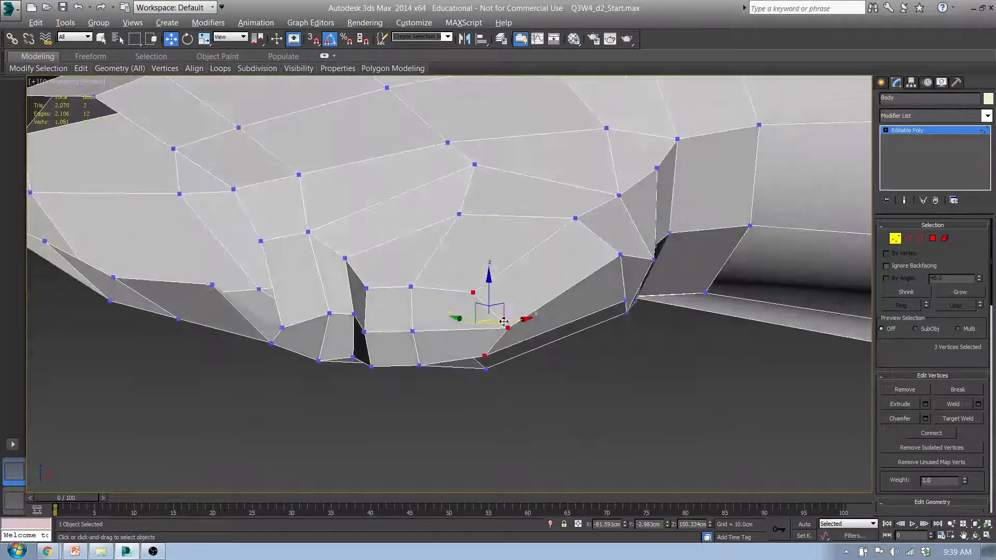
{"action": "key", "text": "e"}
{"action": "middle_click_drag", "start_coordinate": [544, 352], "coordinate": [488, 356], "text": "alt"}
{"action": "left_click_drag", "start_coordinate": [496, 342], "coordinate": [500, 323]}
{"action": "middle_click_drag", "start_coordinate": [500, 323], "coordinate": [556, 338], "text": "alt"}
- Move the three outer corner vertices of the thumb opening to about X -81.66, Y -3.02 cm, meeting the thumb's base
{"action": "key", "text": "w"}
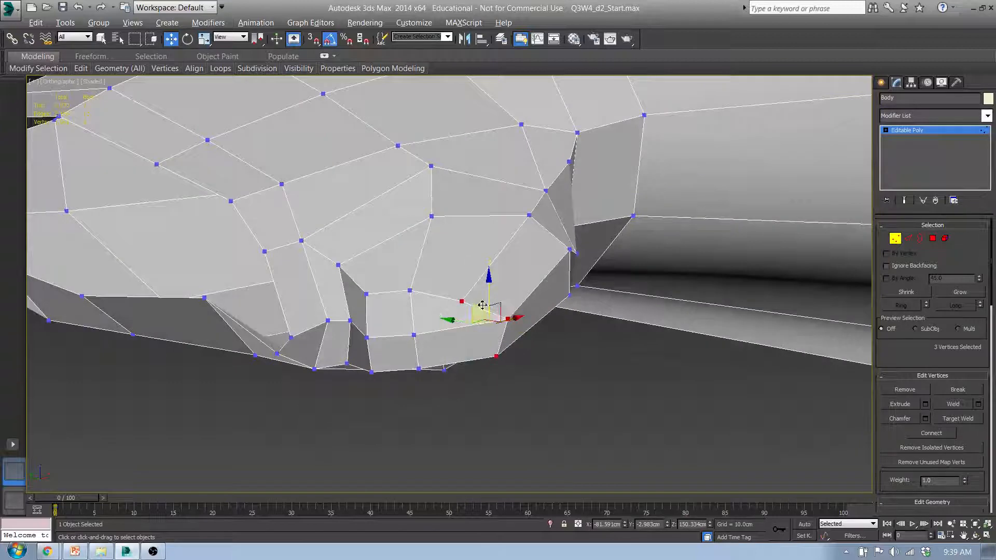
{"action": "left_click_drag", "start_coordinate": [482, 317], "coordinate": [511, 303]}
{"action": "middle_click_drag", "start_coordinate": [509, 303], "coordinate": [462, 382], "text": "alt"}
{"action": "key", "text": "t"}
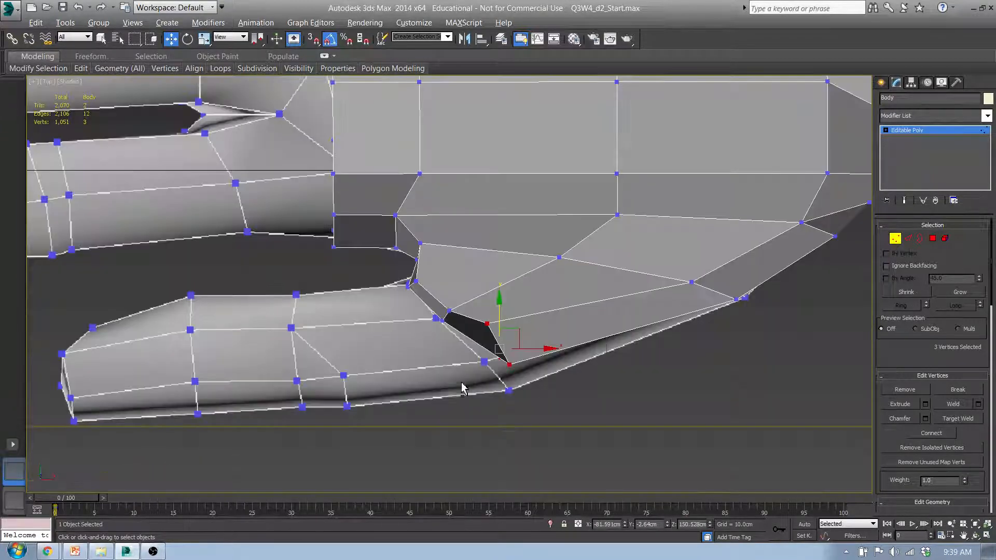
{"action": "left_click_drag", "start_coordinate": [516, 336], "coordinate": [513, 359]}
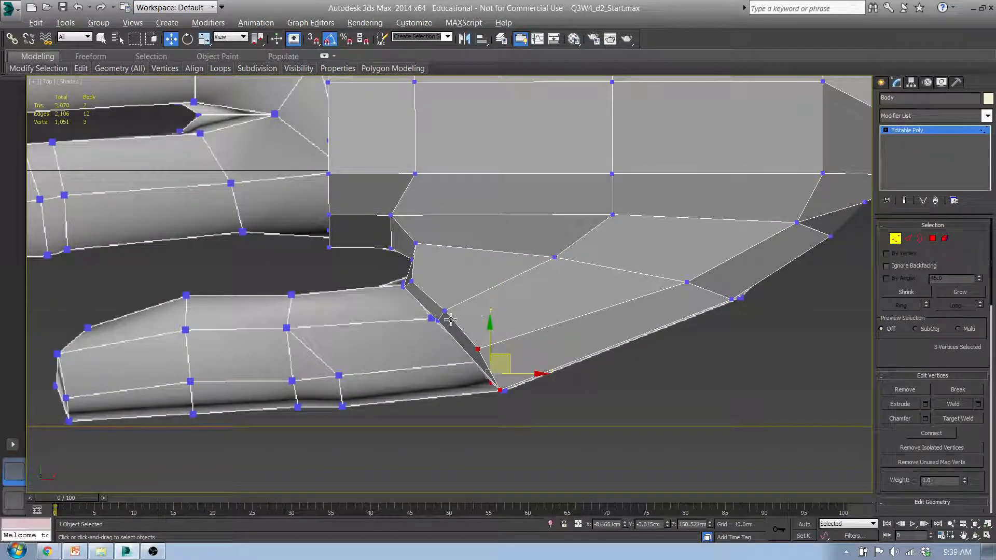
- Align the thumb opening's middle vertex column with the thumb base and reposition the lower inner vertex to about Z 149.6 cm
{"action": "left_click_drag", "start_coordinate": [455, 339], "coordinate": [481, 316]}
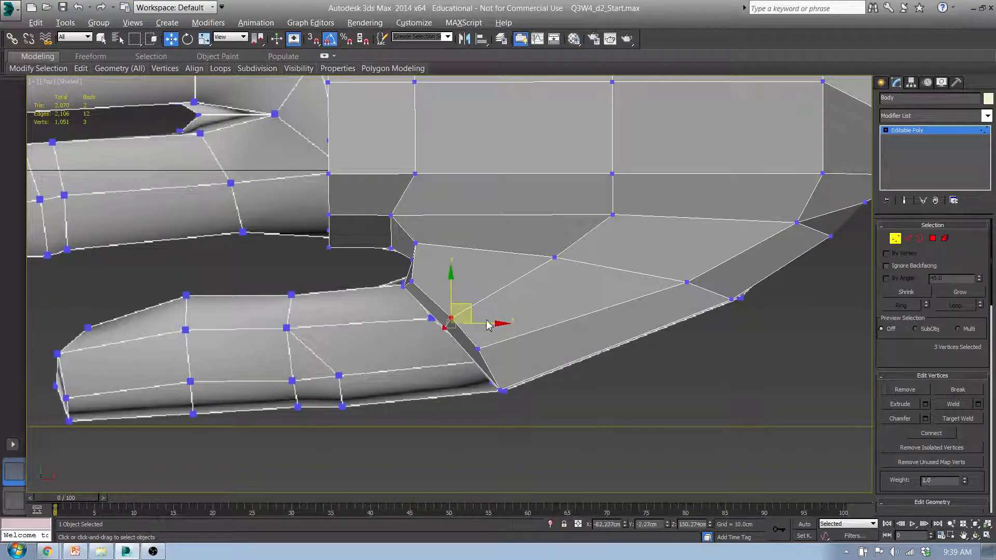
{"action": "left_click", "coordinate": [403, 288]}
{"action": "middle_click_drag", "start_coordinate": [404, 289], "coordinate": [400, 322], "text": "alt"}
{"action": "left_click", "coordinate": [410, 326]}
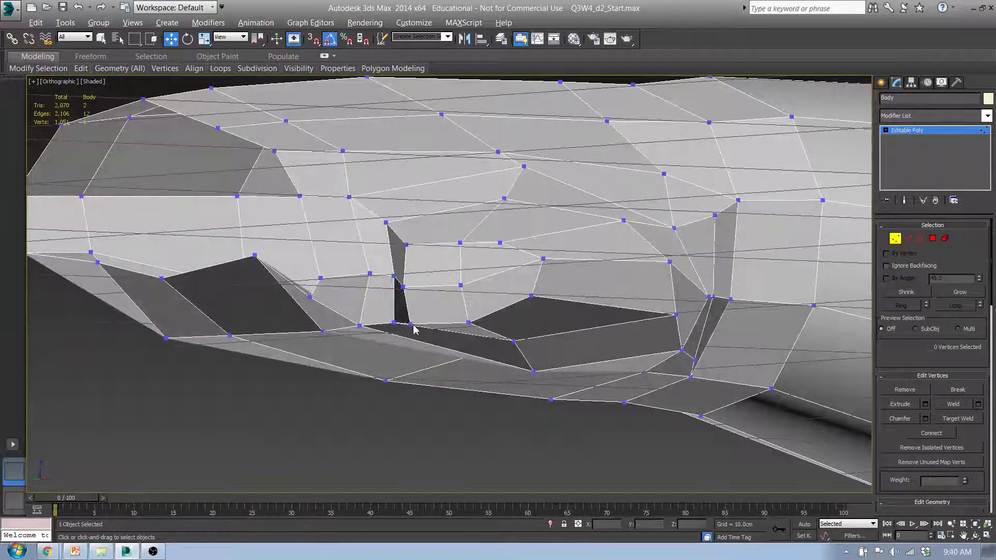
{"action": "left_click_drag", "start_coordinate": [423, 307], "coordinate": [427, 315]}
{"action": "middle_click_drag", "start_coordinate": [427, 314], "coordinate": [453, 402], "text": "alt"}
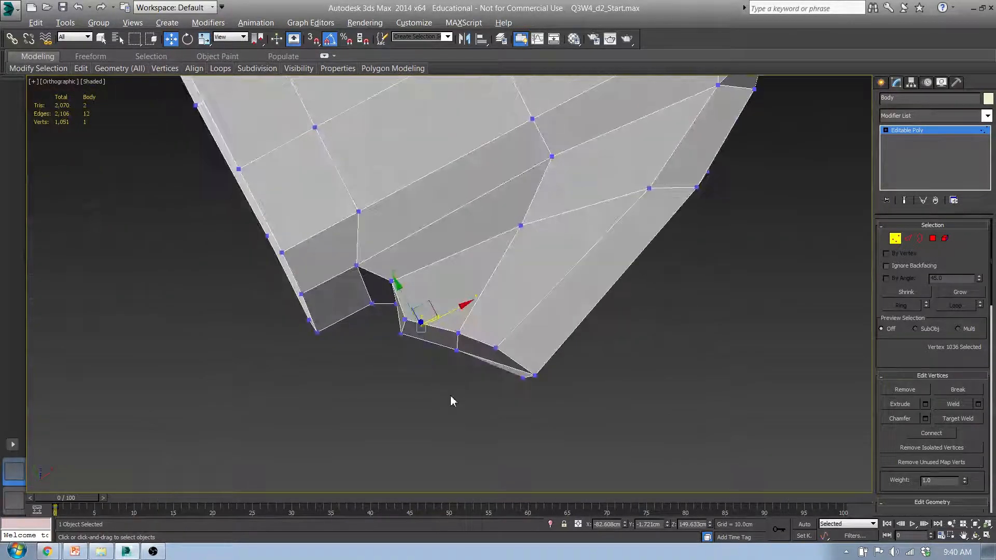
- Shift the two middle top vertices of the palm's open border in Y to line up with the finger centre lines
{"action": "key", "text": "t"}
{"action": "scroll", "coordinate": [407, 354], "scroll_direction": "up", "scroll_amount": 3}
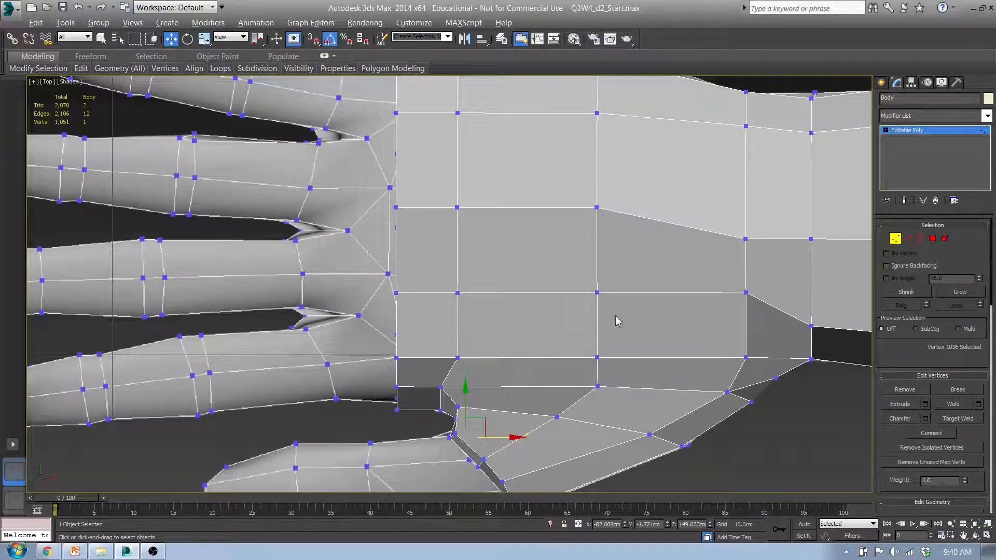
{"action": "left_click", "coordinate": [396, 294]}
{"action": "left_click_drag", "start_coordinate": [400, 242], "coordinate": [396, 176]}
{"action": "left_click", "coordinate": [395, 209]}
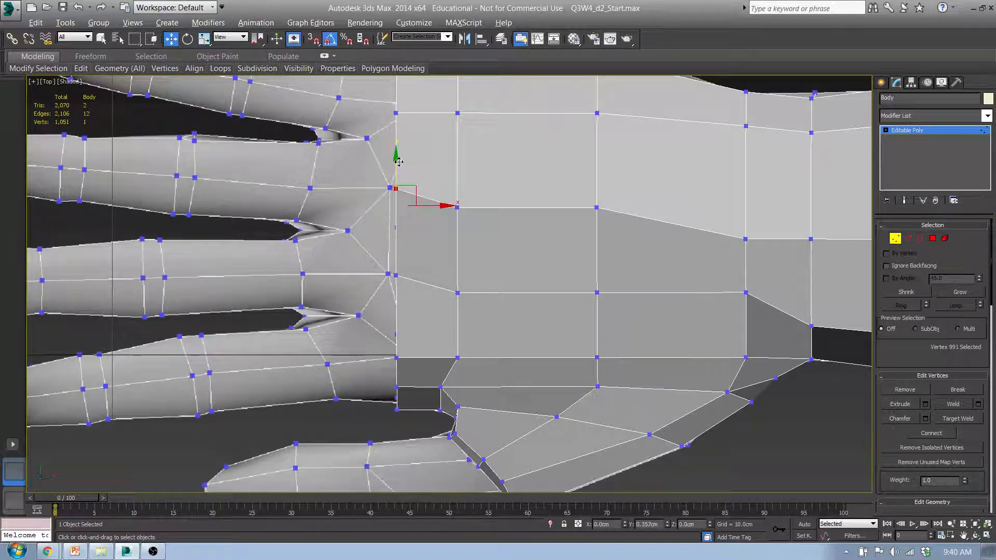
- Shift the two matching top vertices in the loop behind the border in Y to straighten the edges leading to the fingers
{"action": "left_click", "coordinate": [459, 209]}
{"action": "left_click_drag", "start_coordinate": [458, 177], "coordinate": [458, 160]}
{"action": "left_click", "coordinate": [459, 294]}
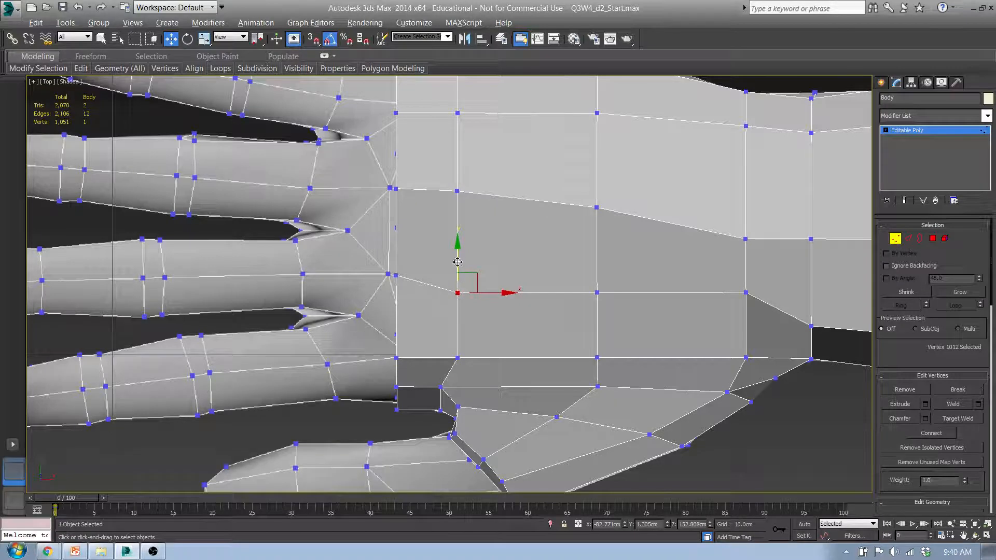
{"action": "left_click_drag", "start_coordinate": [460, 263], "coordinate": [460, 246]}
{"action": "middle_click_drag", "start_coordinate": [462, 183], "coordinate": [475, 285]}
{"action": "key", "text": "alt"}
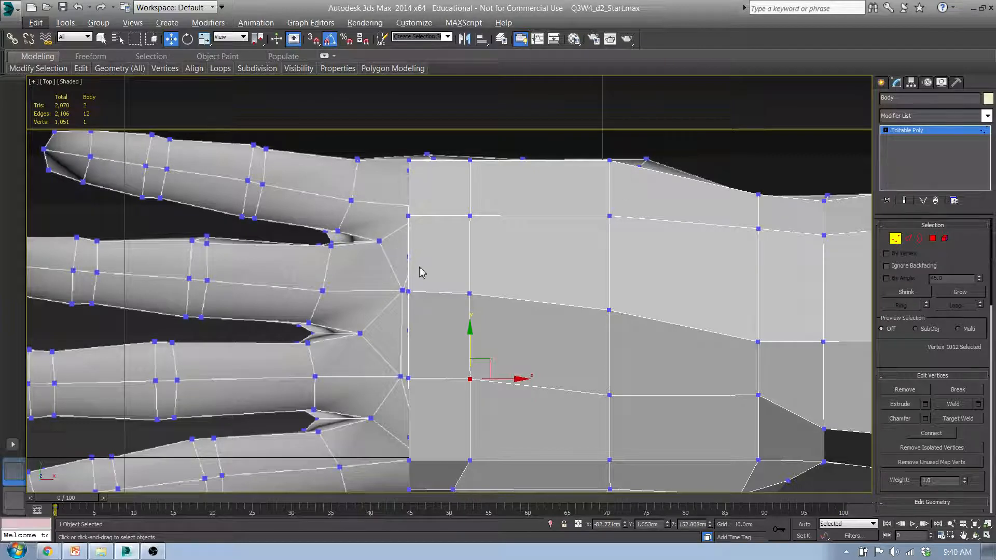
- Pull the palm border's two middle top vertices in X towards the matching vertices at the base of the fingers
{"action": "left_click", "coordinate": [409, 292]}
{"action": "left_click_drag", "start_coordinate": [437, 295], "coordinate": [432, 295]}
{"action": "left_click", "coordinate": [408, 379]}
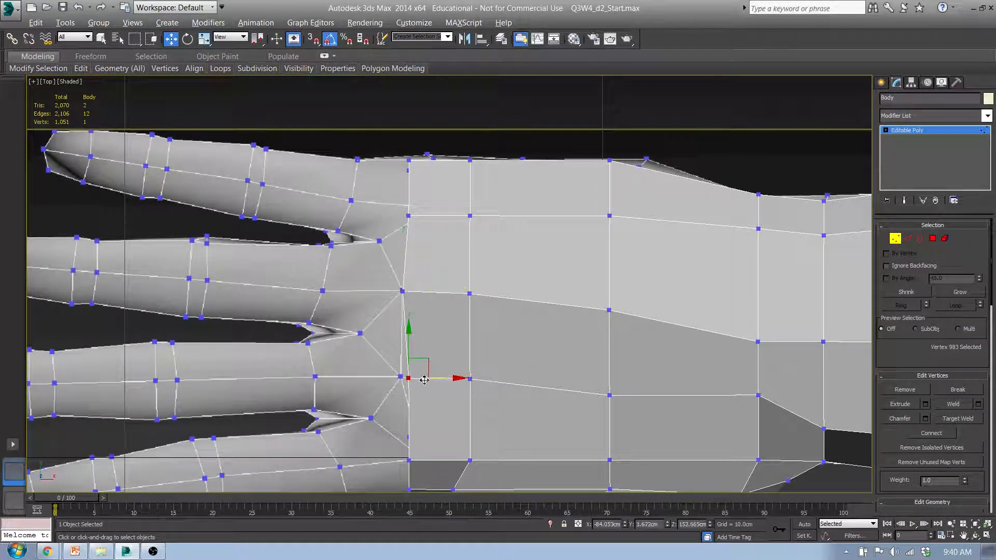
{"action": "middle_click_drag", "start_coordinate": [417, 399], "coordinate": [390, 261]}
- Move three underside vertices of the palm's open border sideways towards the little-finger side to match the top spacing
{"action": "scroll", "coordinate": [390, 261], "scroll_direction": "down", "scroll_amount": 2}
{"action": "middle_click_drag", "start_coordinate": [393, 309], "coordinate": [355, 298], "text": "alt"}
{"action": "left_click", "coordinate": [296, 308]}
{"action": "left_click_drag", "start_coordinate": [281, 289], "coordinate": [259, 294]}
{"action": "left_click", "coordinate": [345, 317]}
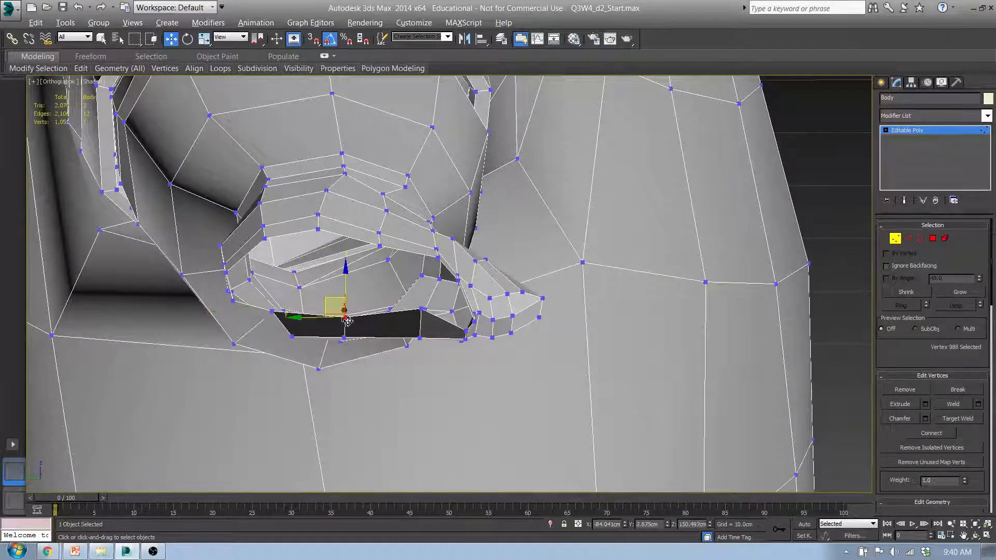
{"action": "left_click_drag", "start_coordinate": [330, 306], "coordinate": [304, 303]}
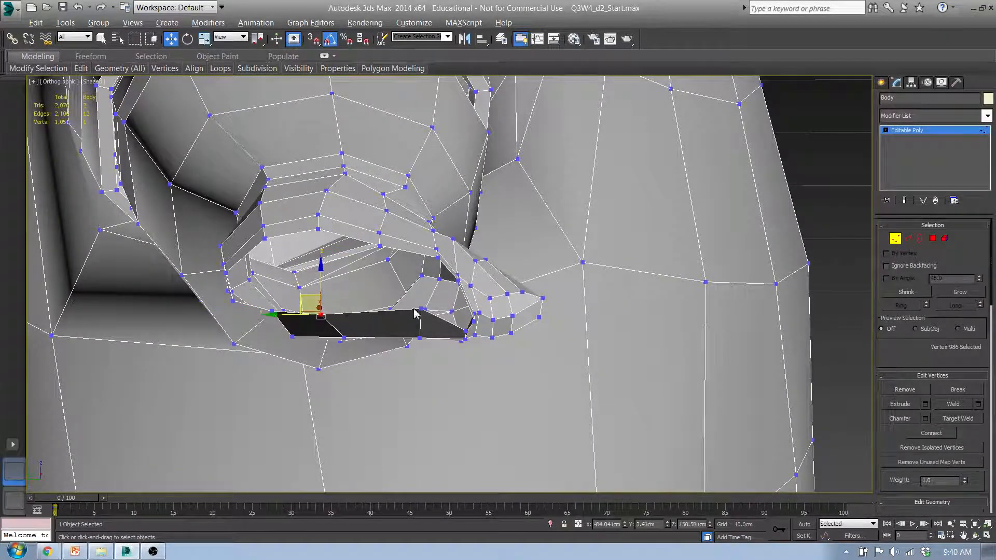
{"action": "left_click", "coordinate": [420, 312]}
{"action": "left_click_drag", "start_coordinate": [405, 297], "coordinate": [369, 300]}
{"action": "left_click", "coordinate": [466, 332]}
{"action": "mouse_move", "coordinate": [464, 333]}
{"action": "middle_mouse_down", "text": "alt"}
{"action": "mouse_move", "coordinate": [467, 266]}
{"action": "mouse_move", "coordinate": [462, 344]}
{"action": "middle_mouse_up", "text": "alt"}
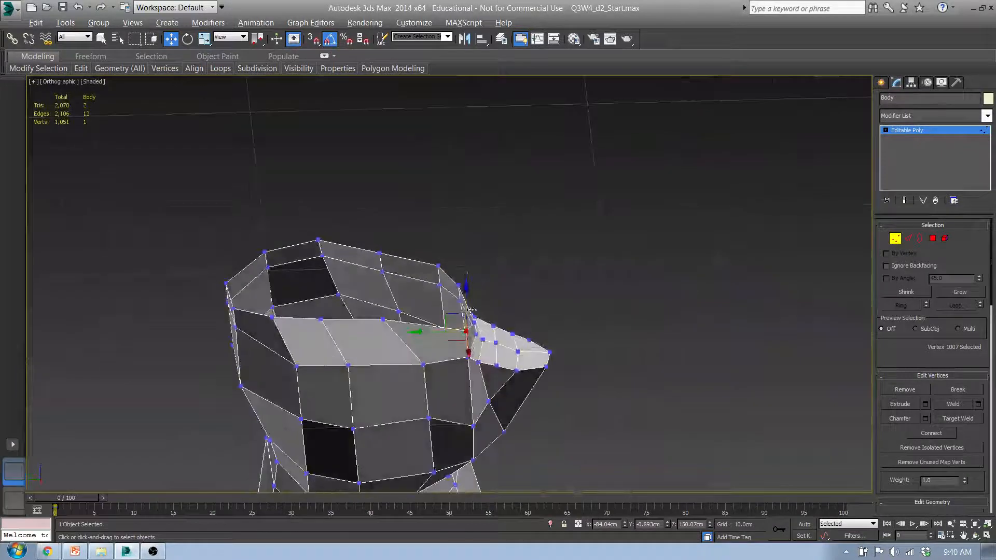
- Move the three underside vertices in the loop just behind the open border sideways towards the little-finger side
{"action": "left_click", "coordinate": [423, 365]}
{"action": "left_click_drag", "start_coordinate": [388, 367], "coordinate": [348, 372]}
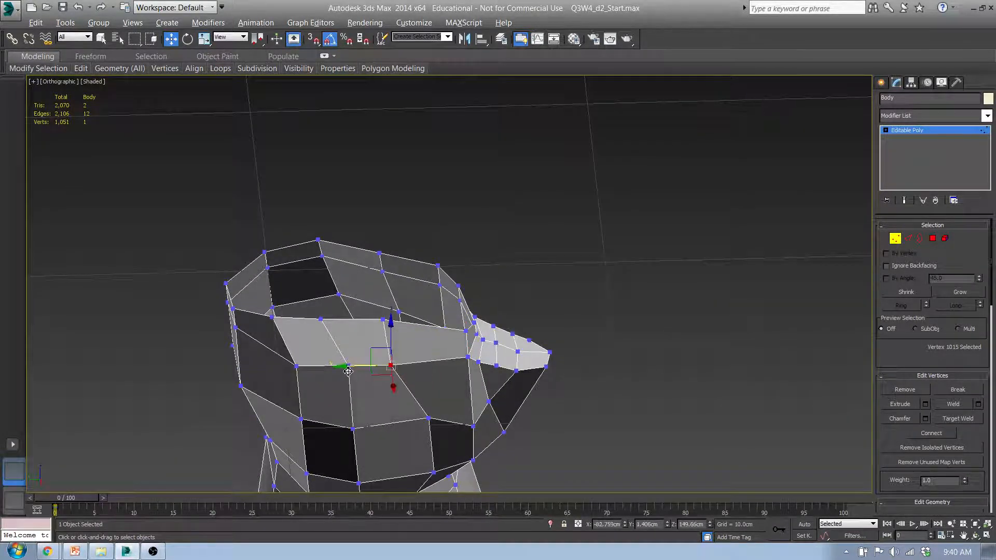
{"action": "left_click", "coordinate": [347, 366]}
{"action": "left_click_drag", "start_coordinate": [298, 368], "coordinate": [294, 369]}
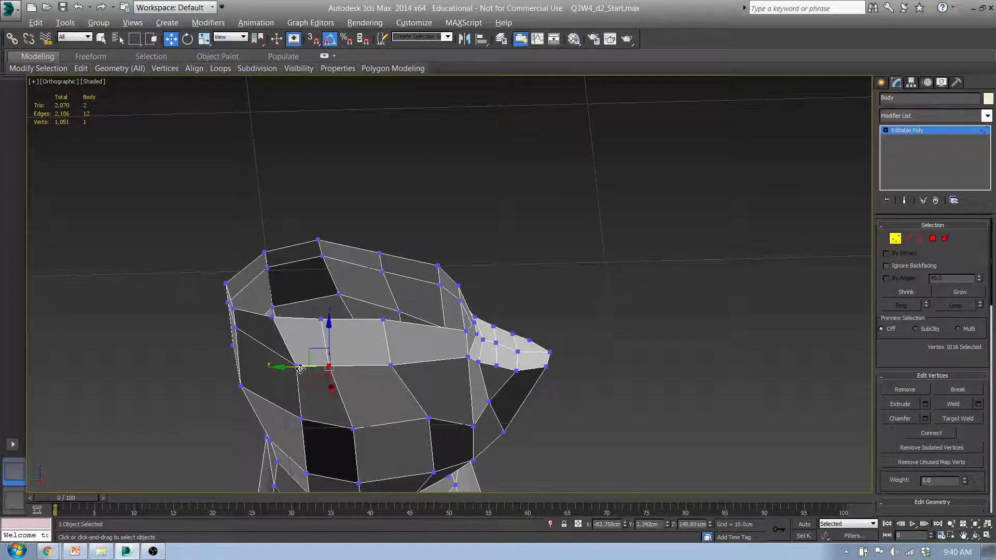
{"action": "middle_click_drag", "start_coordinate": [313, 357], "coordinate": [314, 390], "text": "alt"}
{"action": "left_click", "coordinate": [296, 366]}
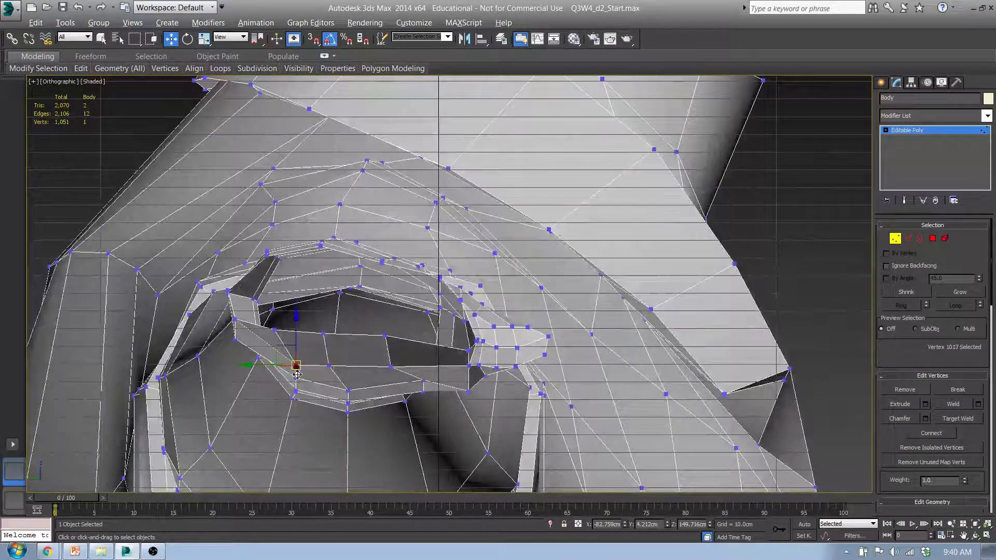
{"action": "left_click_drag", "start_coordinate": [260, 366], "coordinate": [238, 362]}
- Reposition two individual vertices on the palm's underside to even out the surrounding edges
{"action": "middle_click_drag", "start_coordinate": [243, 373], "coordinate": [288, 291], "text": "alt"}
{"action": "middle_click_drag", "start_coordinate": [291, 391], "coordinate": [322, 245]}
{"action": "left_click", "coordinate": [290, 315]}
{"action": "left_click_drag", "start_coordinate": [257, 300], "coordinate": [218, 280]}
{"action": "left_click", "coordinate": [340, 338]}
{"action": "left_click_drag", "start_coordinate": [311, 329], "coordinate": [278, 315]}
- Lower the vertex in the middle of the palm's underside about 0.5 cm in Z
{"action": "middle_click_drag", "start_coordinate": [406, 367], "coordinate": [386, 275], "text": "alt"}
{"action": "left_click", "coordinate": [387, 265]}
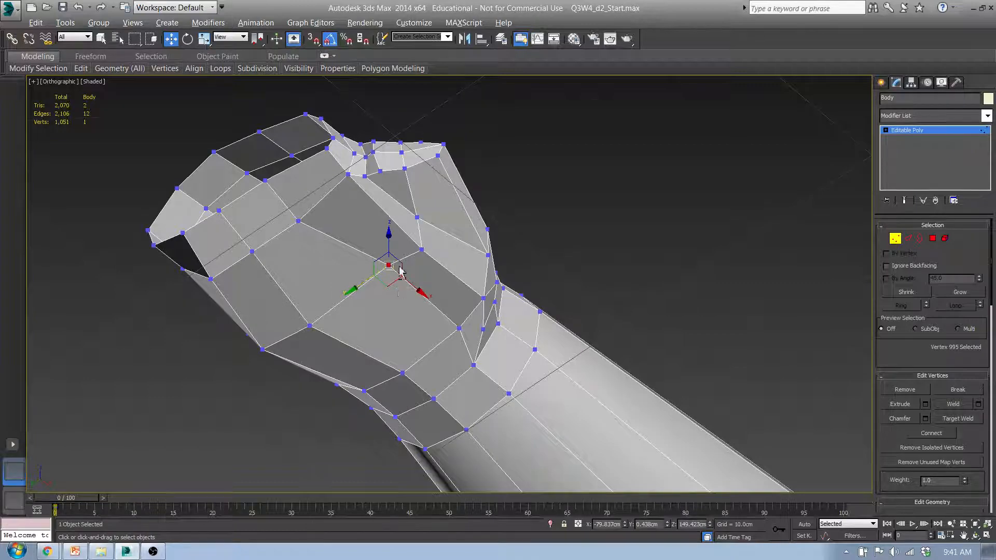
{"action": "middle_click_drag", "start_coordinate": [395, 268], "coordinate": [452, 306], "text": "alt"}
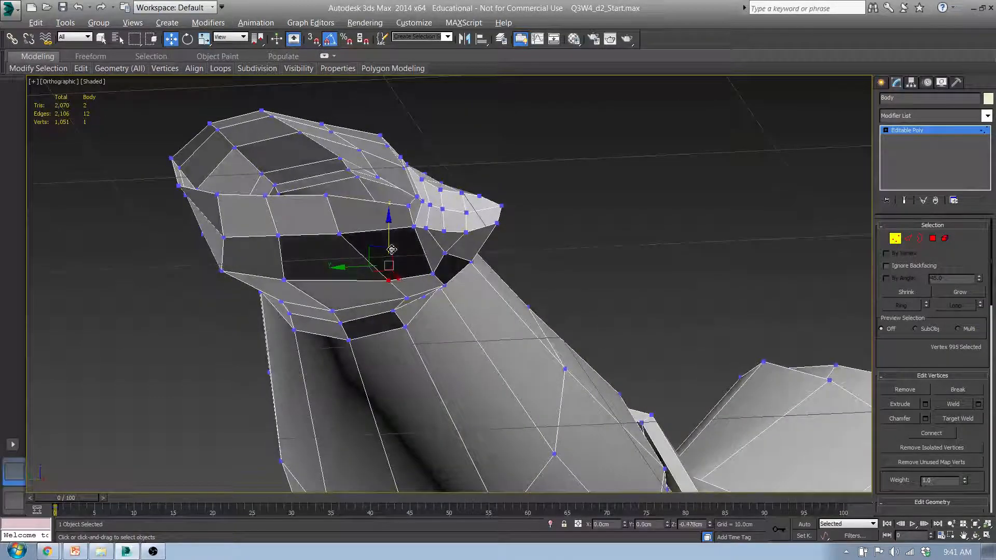
{"action": "middle_click_drag", "start_coordinate": [295, 285], "coordinate": [395, 289], "text": "alt"}
{"action": "mouse_move", "coordinate": [410, 220]}
{"action": "middle_mouse_down", "text": "alt"}
{"action": "mouse_move", "coordinate": [418, 205]}
{"action": "mouse_move", "coordinate": [391, 221]}
{"action": "middle_mouse_up", "text": "alt"}
- Raise the border vertex beside the thumb and the vertex just behind it about 0.3 cm in Z
{"action": "left_click", "coordinate": [358, 229]}
{"action": "left_click", "coordinate": [352, 240]}
{"action": "middle_click_drag", "start_coordinate": [351, 243], "coordinate": [325, 251], "text": "alt"}
{"action": "left_click", "coordinate": [382, 224]}
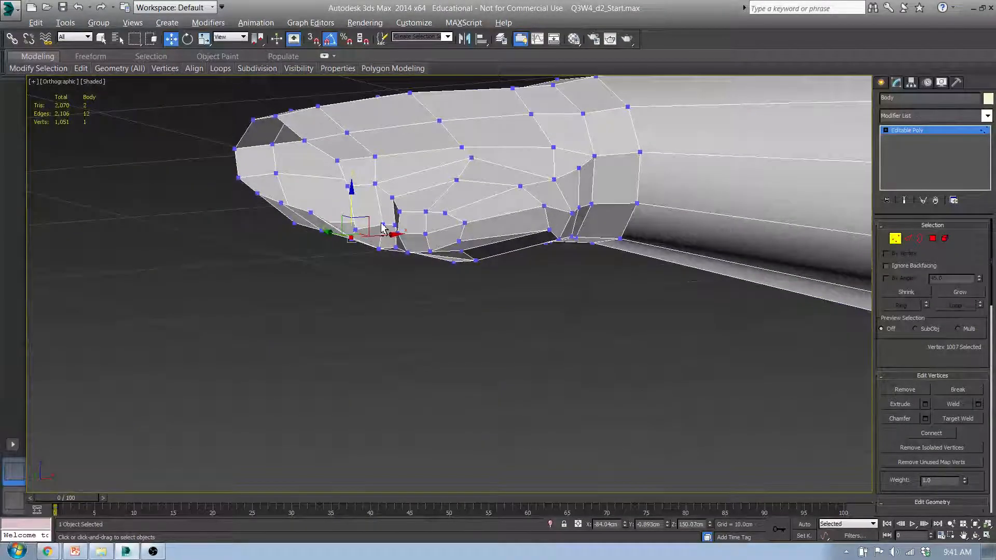
{"action": "left_click", "coordinate": [356, 230], "text": "ctrl"}
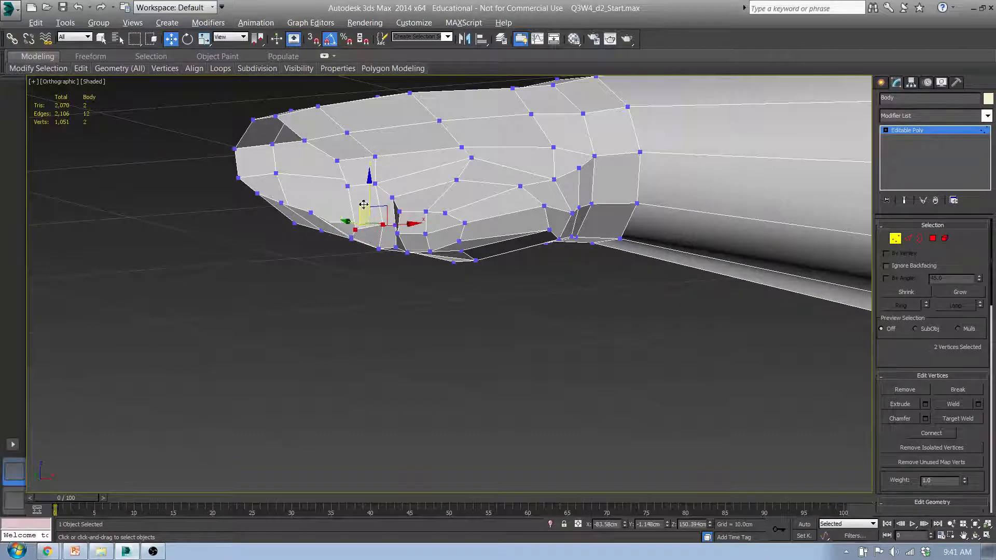
{"action": "left_click_drag", "start_coordinate": [372, 204], "coordinate": [378, 218]}
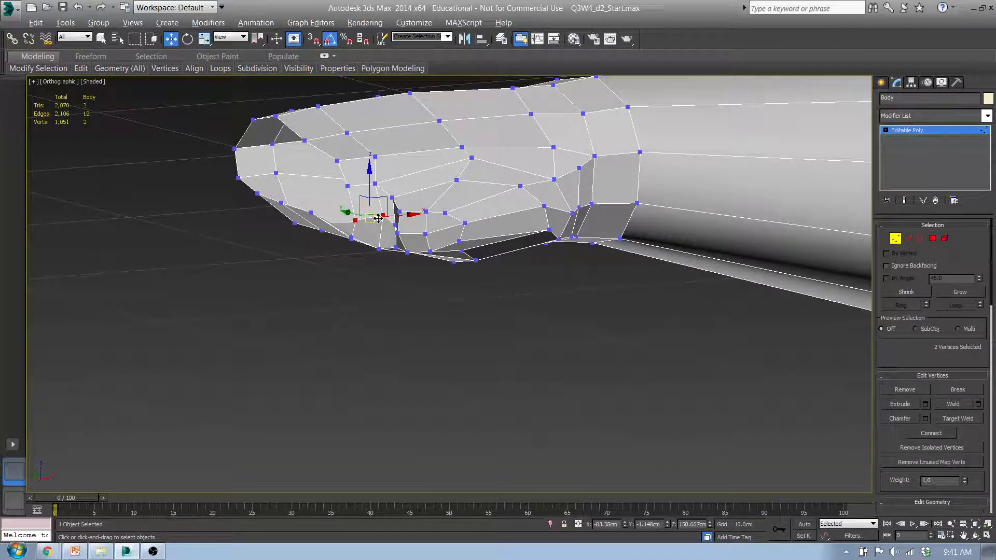
- In the front view, nudge the border vertex beside the thumb slightly upward to line it up with its neighbour
{"action": "key", "text": "l"}
{"action": "middle_click_drag", "start_coordinate": [358, 196], "coordinate": [309, 339]}
{"action": "key", "text": "f"}
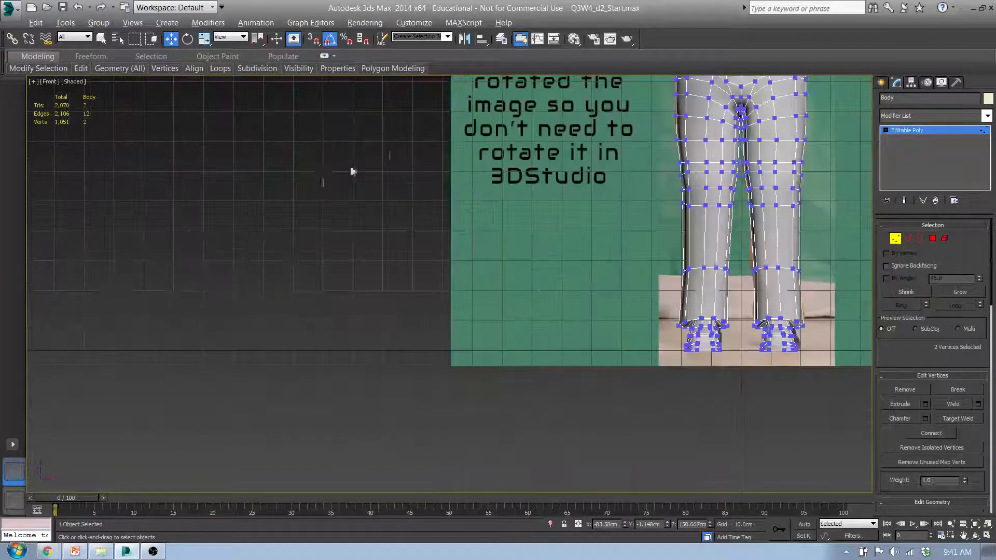
{"action": "middle_click_drag", "start_coordinate": [323, 183], "coordinate": [318, 442]}
{"action": "scroll", "coordinate": [356, 235], "scroll_direction": "up", "scroll_amount": 10}
{"action": "middle_click_drag", "start_coordinate": [418, 137], "coordinate": [424, 410]}
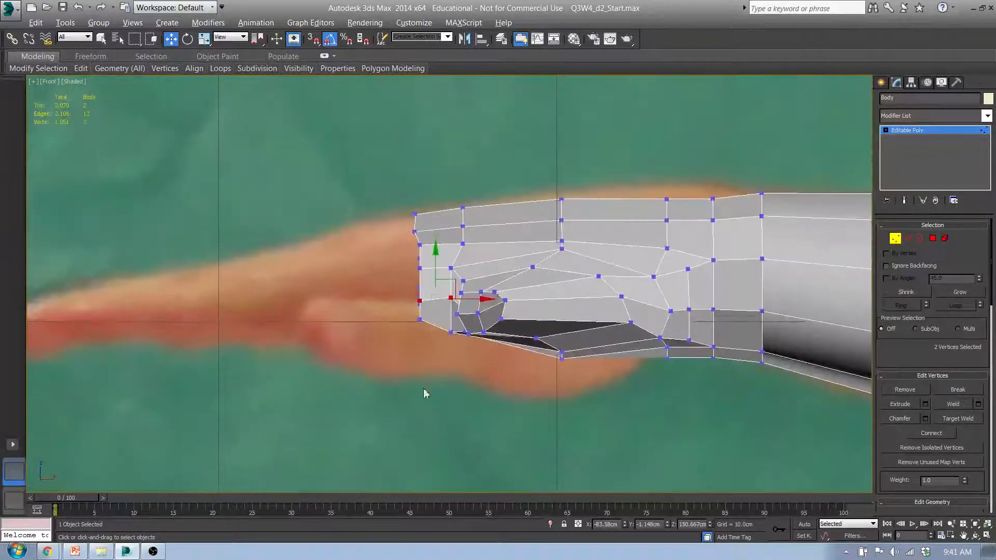
{"action": "scroll", "coordinate": [448, 266], "scroll_direction": "up", "scroll_amount": 6}
{"action": "left_click_drag", "start_coordinate": [410, 400], "coordinate": [402, 380]}
{"action": "left_click", "coordinate": [332, 401]}
{"action": "left_click_drag", "start_coordinate": [329, 397], "coordinate": [347, 382]}
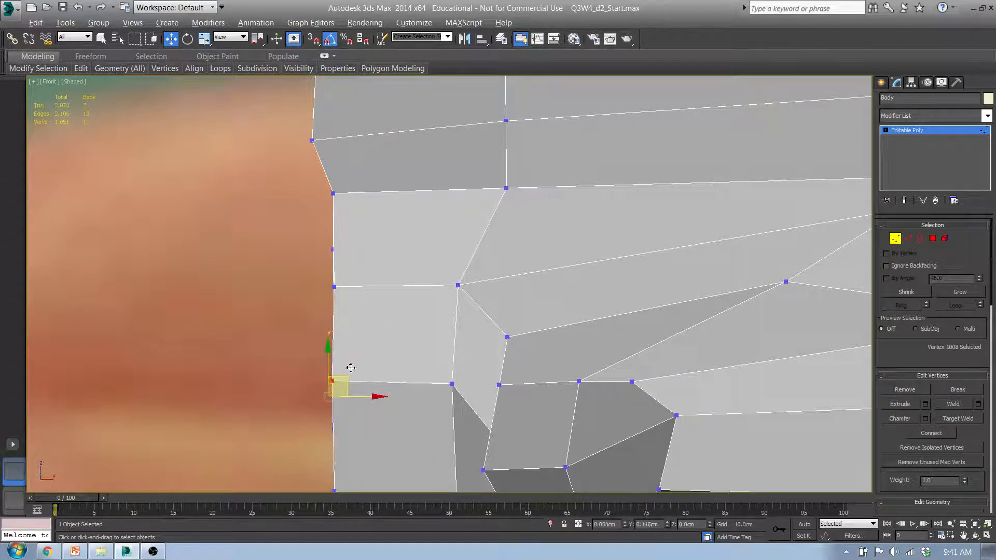
- Shift the underside border vertex nearest the thumb and the vertex behind it in Y towards the little-finger side
{"action": "key", "text": "t"}
{"action": "scroll", "coordinate": [434, 302], "scroll_direction": "down", "scroll_amount": 5}
{"action": "middle_click_drag", "start_coordinate": [458, 287], "coordinate": [436, 282]}
{"action": "middle_click_drag", "start_coordinate": [329, 315], "coordinate": [507, 190], "text": "alt"}
{"action": "left_click", "coordinate": [425, 353]}
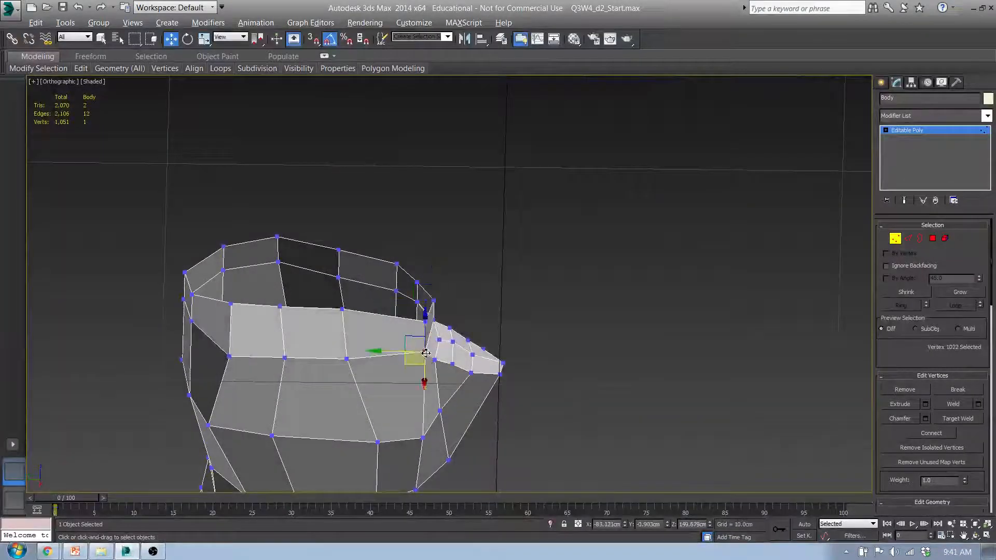
{"action": "left_click", "coordinate": [425, 321], "text": "ctrl"}
{"action": "left_click_drag", "start_coordinate": [397, 341], "coordinate": [371, 340]}
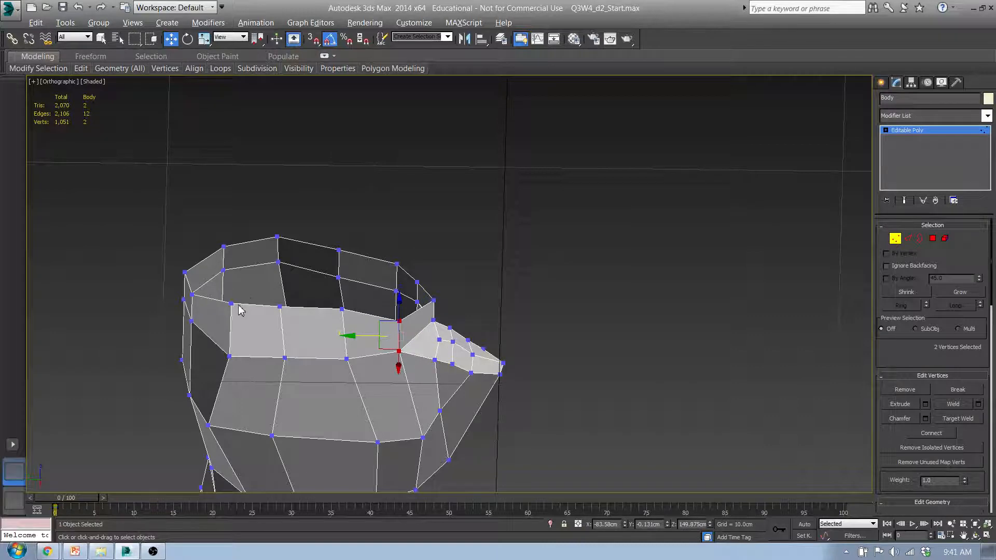
- Cap the open border at the front of the palm
{"action": "middle_click_drag", "start_coordinate": [254, 287], "coordinate": [826, 263], "text": "alt"}
{"action": "left_click", "coordinate": [932, 238]}
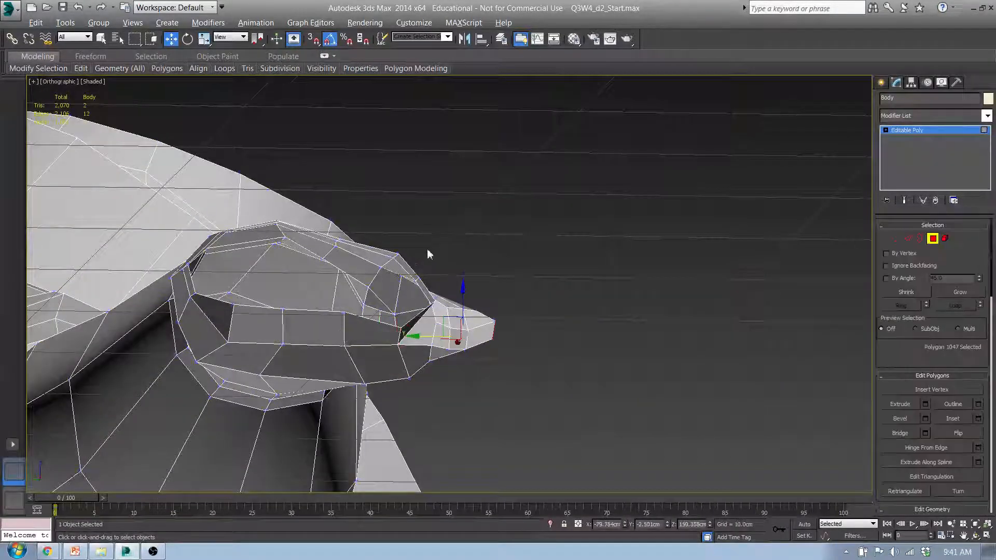
{"action": "key", "text": "3"}
{"action": "left_click", "coordinate": [376, 251]}
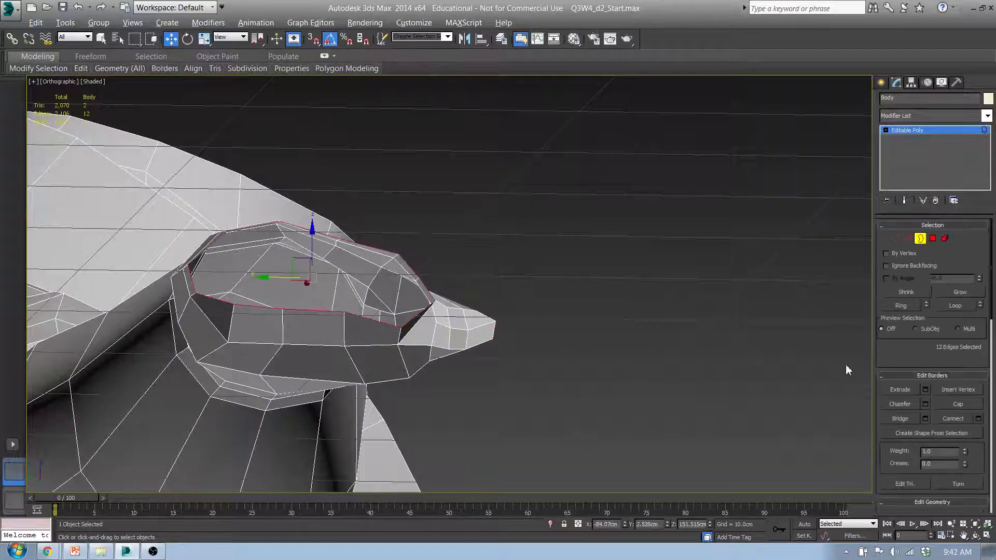
{"action": "left_click", "coordinate": [958, 404]}
- Move the capped border's thumb-side corner vertex and the vertex behind it about 0.9 cm in Y and slightly down, towards the palm
{"action": "middle_click_drag", "start_coordinate": [521, 269], "coordinate": [480, 295], "text": "alt"}
{"action": "left_click", "coordinate": [895, 238]}
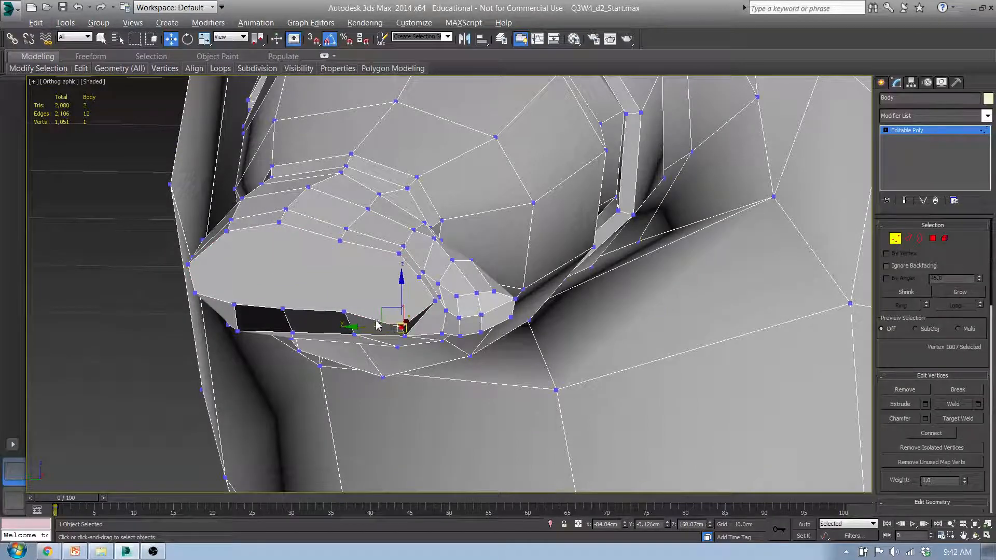
{"action": "mouse_move", "coordinate": [444, 307]}
{"action": "middle_mouse_down", "text": "alt"}
{"action": "mouse_move", "coordinate": [465, 289]}
{"action": "mouse_move", "coordinate": [432, 309]}
{"action": "mouse_move", "coordinate": [455, 306]}
{"action": "mouse_move", "coordinate": [447, 299]}
{"action": "middle_mouse_up", "text": "alt"}
{"action": "left_click", "coordinate": [437, 302]}
{"action": "left_click", "coordinate": [457, 299], "text": "ctrl"}
{"action": "left_click_drag", "start_coordinate": [434, 283], "coordinate": [420, 288]}
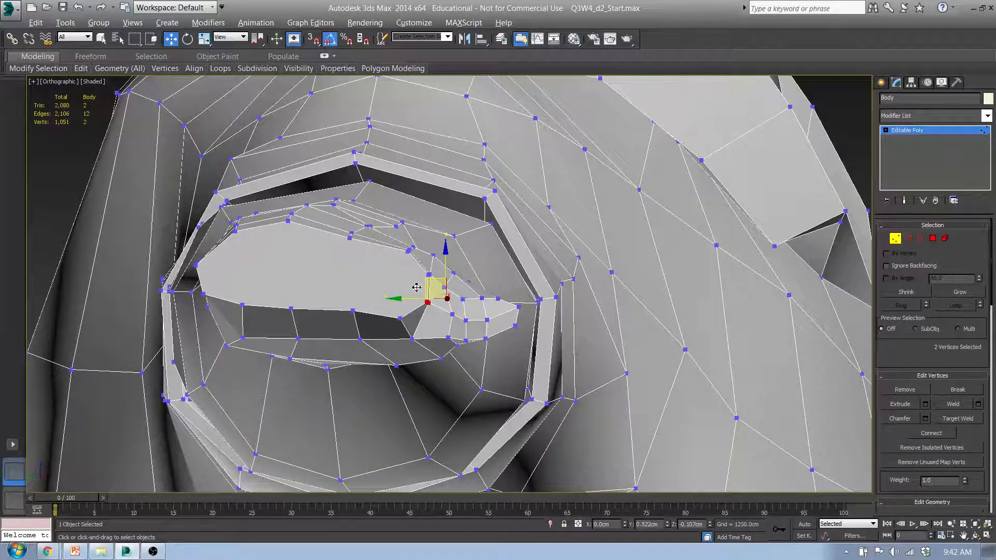
{"action": "mouse_move", "coordinate": [415, 288]}
{"action": "middle_mouse_down", "text": "alt"}
{"action": "mouse_move", "coordinate": [467, 272]}
{"action": "mouse_move", "coordinate": [424, 280]}
{"action": "middle_mouse_up", "text": "alt"}
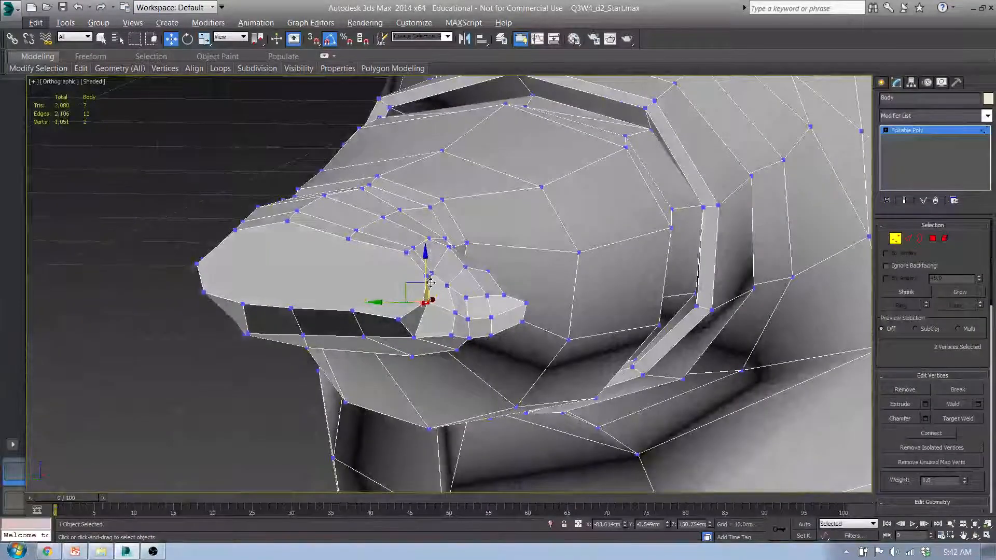
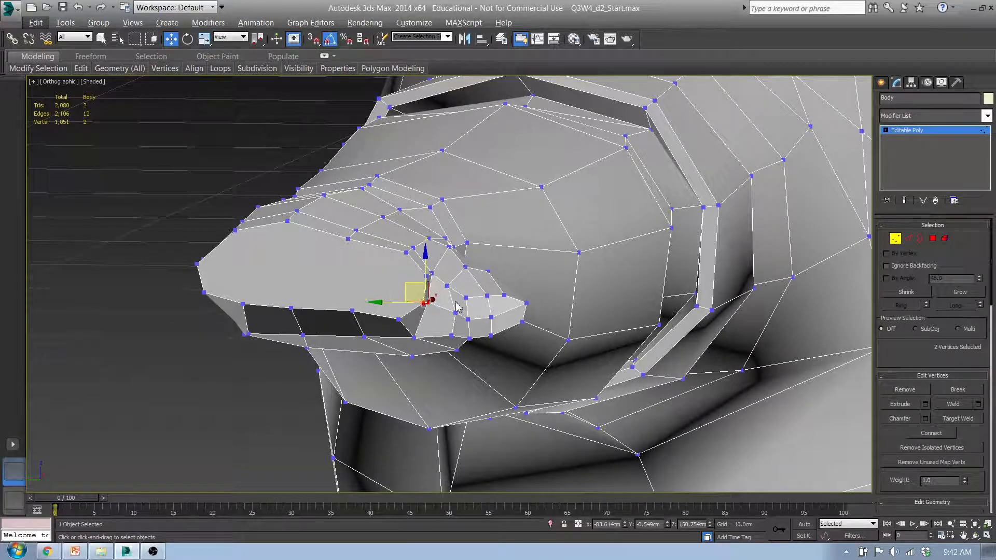
- Set up a new Cylinder primitive beside the palm with 1 height segment and 6 sides
{"action": "mouse_move", "coordinate": [635, 297]}
{"action": "middle_mouse_down"}
{"action": "mouse_move", "coordinate": [607, 279]}
{"action": "mouse_move", "coordinate": [618, 307]}
{"action": "middle_mouse_up"}
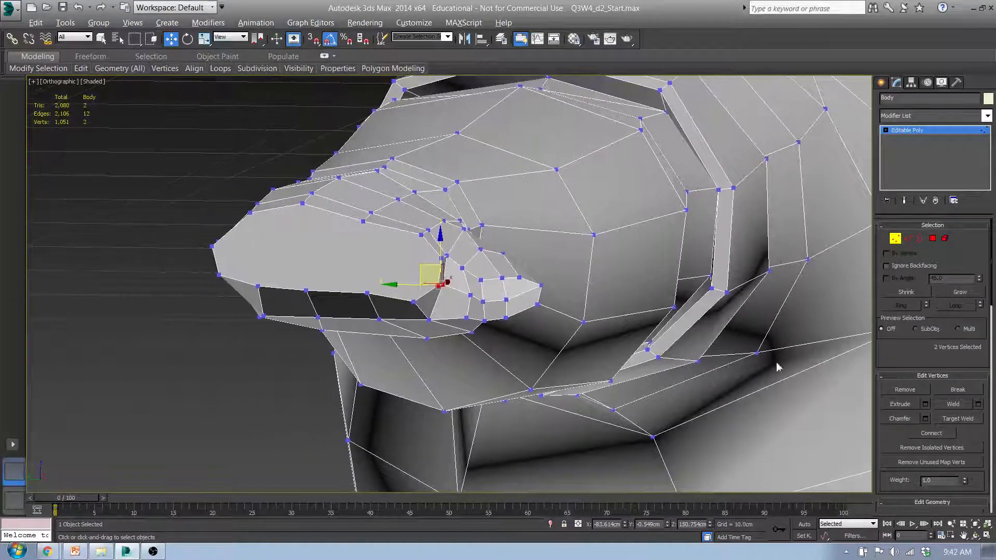
{"action": "left_click", "coordinate": [881, 84]}
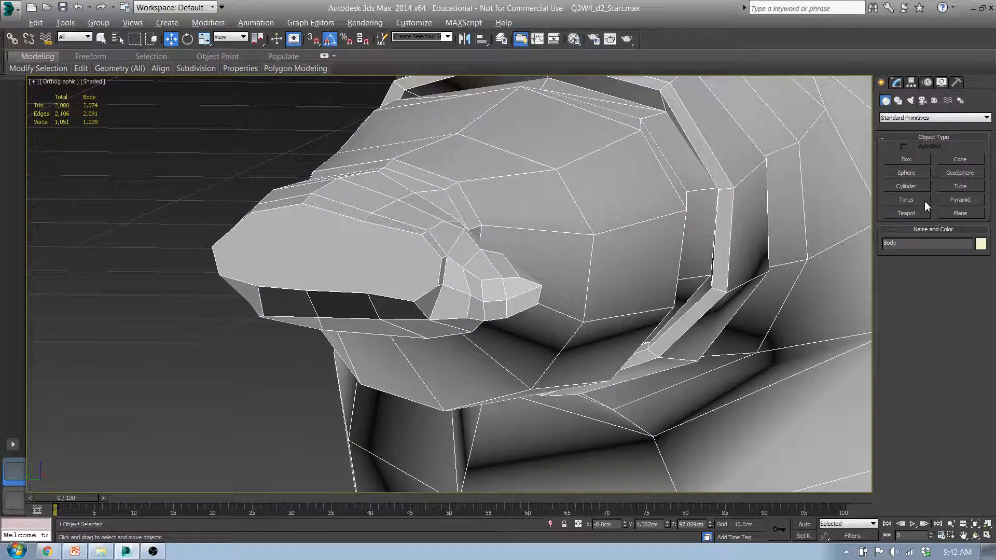
{"action": "left_click", "coordinate": [906, 186]}
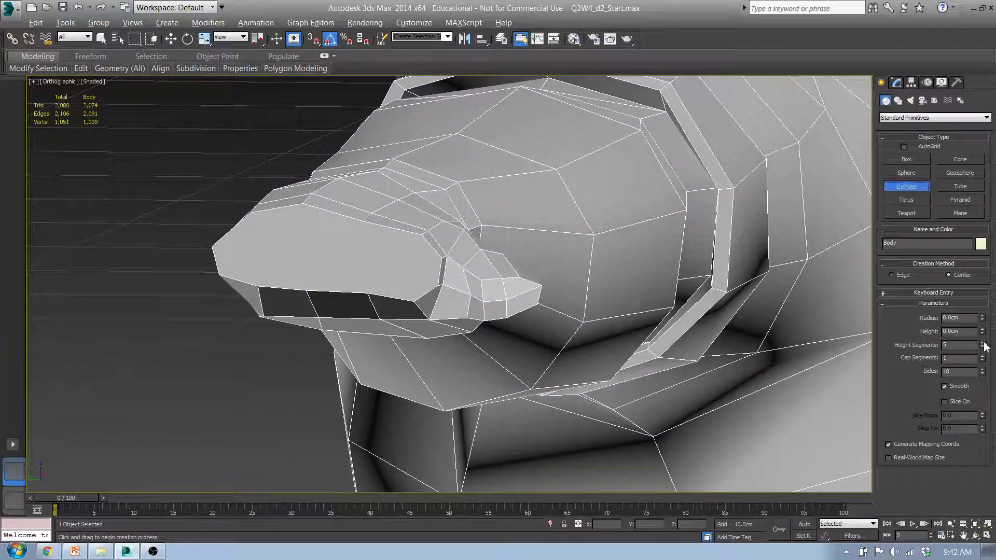
{"action": "double_click", "coordinate": [977, 372]}
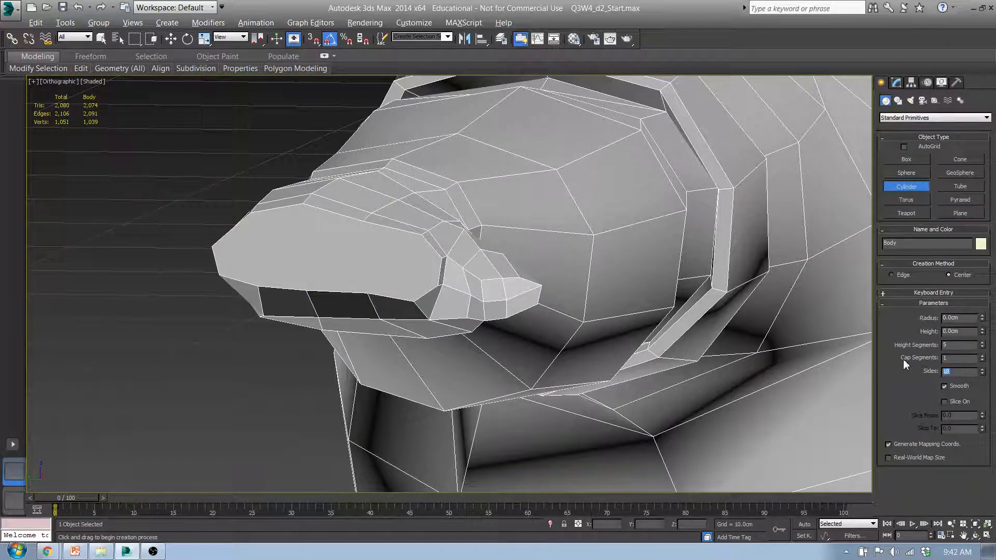
{"action": "type", "text": "6"}
{"action": "left_click", "coordinate": [982, 347]}
{"action": "middle_click_drag", "start_coordinate": [497, 320], "coordinate": [588, 277]}
{"action": "scroll", "coordinate": [589, 277], "scroll_direction": "down", "scroll_amount": 2}
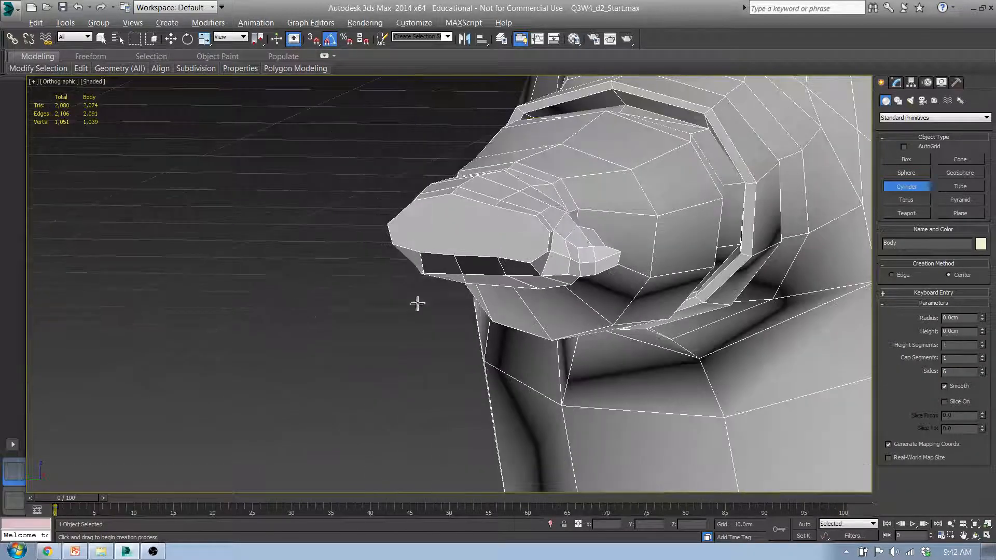
- Create a six-sided cylinder about 2.9 cm in radius and about 9.3 cm high beside the body in the left view
{"action": "middle_click_drag", "start_coordinate": [451, 276], "coordinate": [493, 282], "text": "alt"}
{"action": "key", "text": "l"}
{"action": "middle_click_drag", "start_coordinate": [507, 217], "coordinate": [509, 362]}
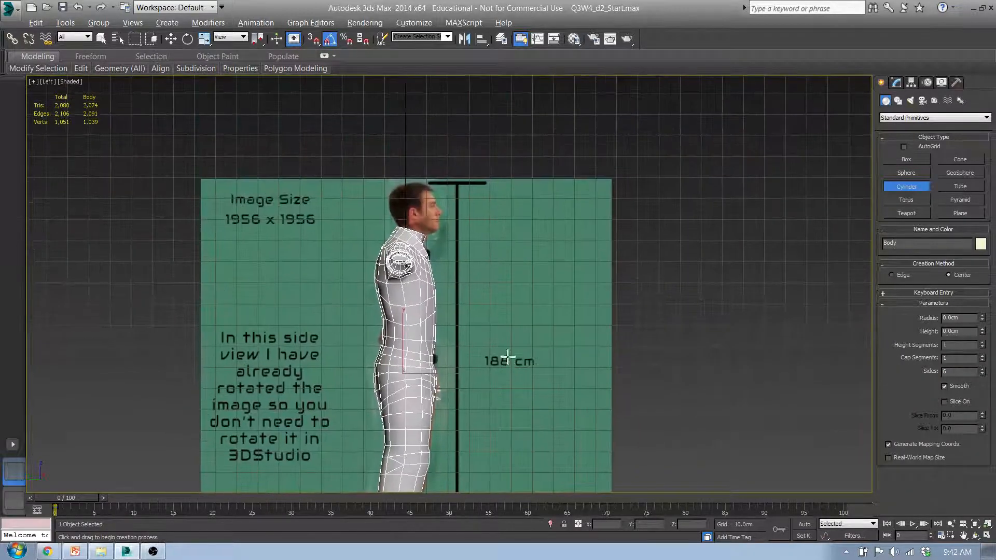
{"action": "scroll", "coordinate": [461, 277], "scroll_direction": "up", "scroll_amount": 8}
{"action": "left_click_drag", "start_coordinate": [473, 227], "coordinate": [490, 257]}
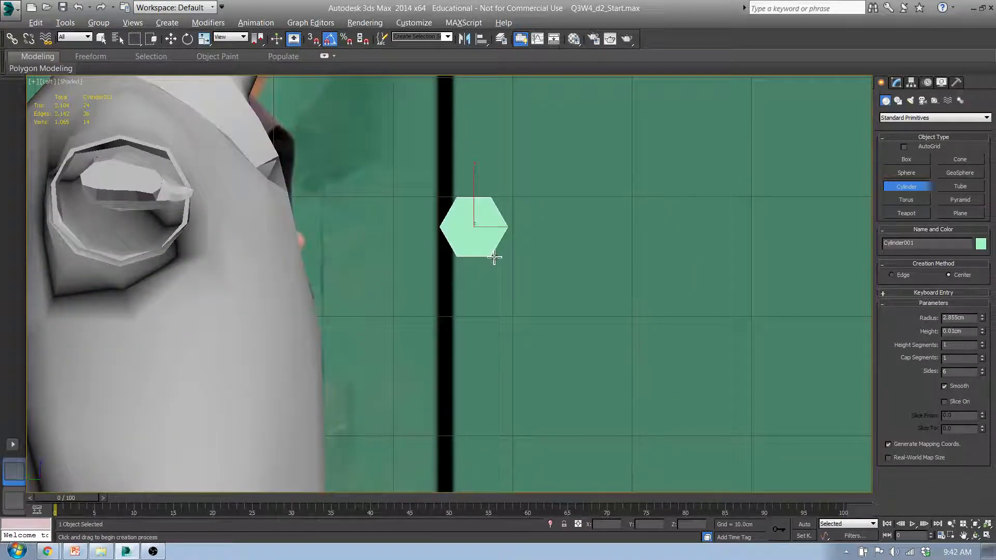
{"action": "left_click", "coordinate": [487, 151]}
- Move the cylinder over the fingers of the hand reference in the top view
{"action": "key", "text": "t"}
{"action": "middle_click_drag", "start_coordinate": [317, 265], "coordinate": [531, 309]}
{"action": "scroll", "coordinate": [531, 309], "scroll_direction": "down", "scroll_amount": 10}
{"action": "middle_click_drag", "start_coordinate": [720, 389], "coordinate": [449, 378]}
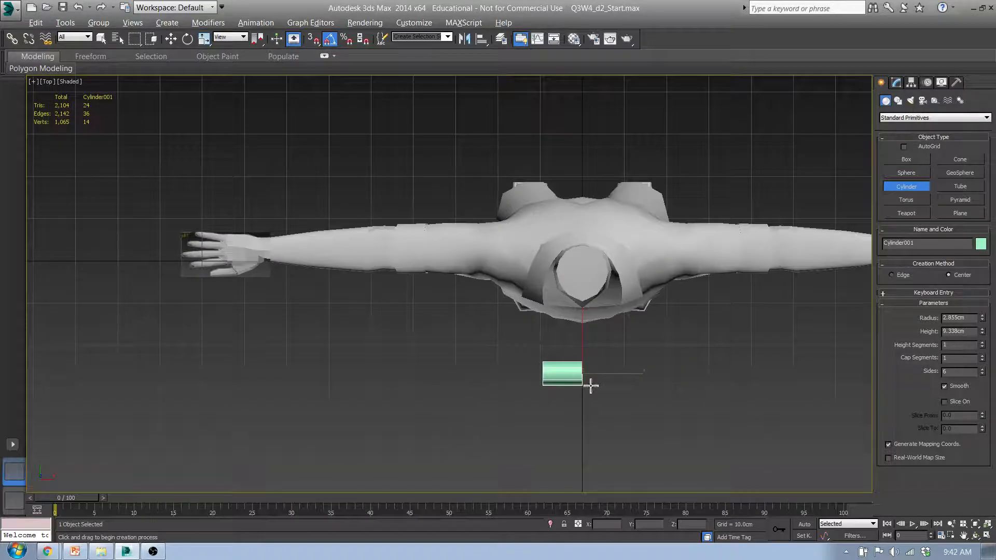
{"action": "key", "text": "w"}
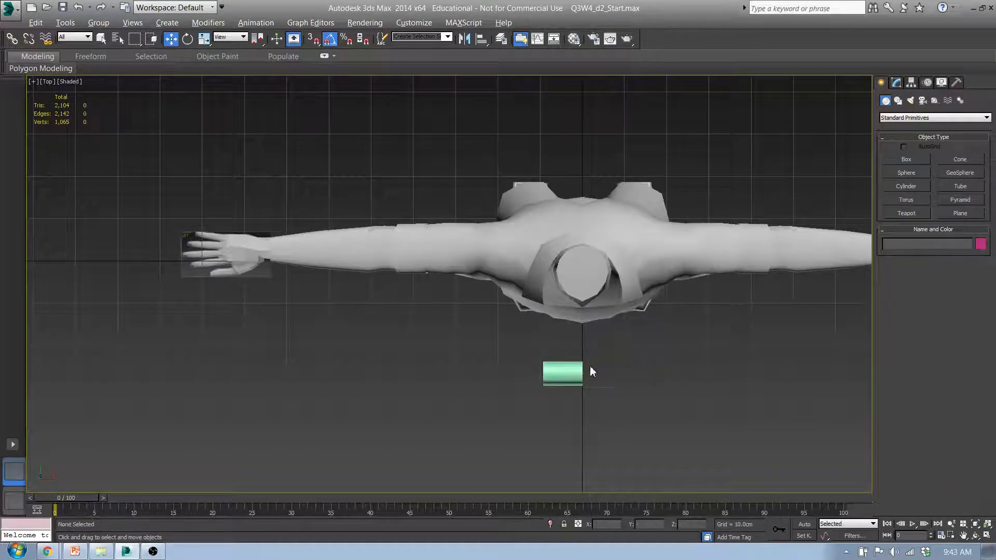
{"action": "left_click_drag", "start_coordinate": [606, 362], "coordinate": [234, 254]}
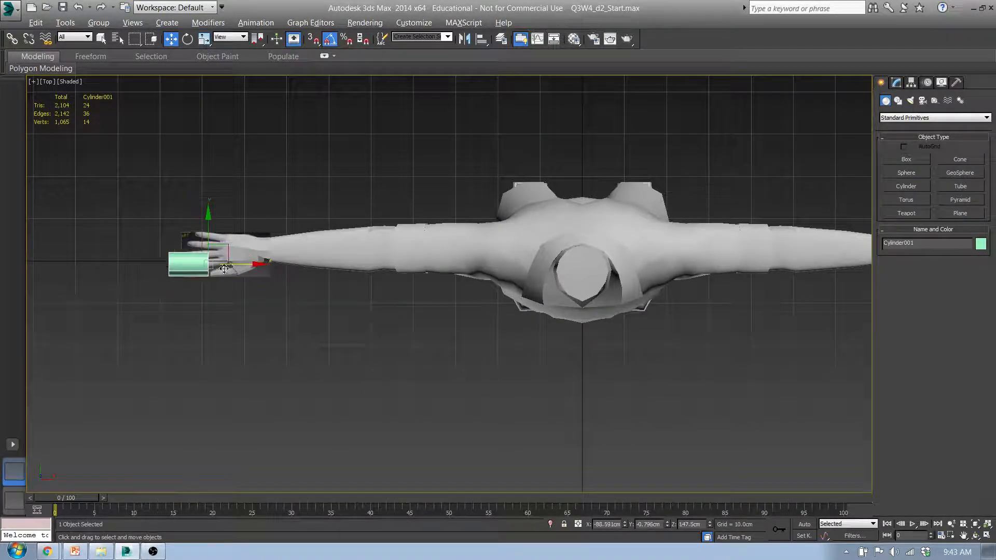
- Scale the cylinder down to about finger thickness and reposition it over the reference fingers in the top view
{"action": "scroll", "coordinate": [183, 265], "scroll_direction": "up", "scroll_amount": 10}
{"action": "middle_click_drag", "start_coordinate": [183, 265], "coordinate": [565, 280]}
{"action": "key", "text": "r"}
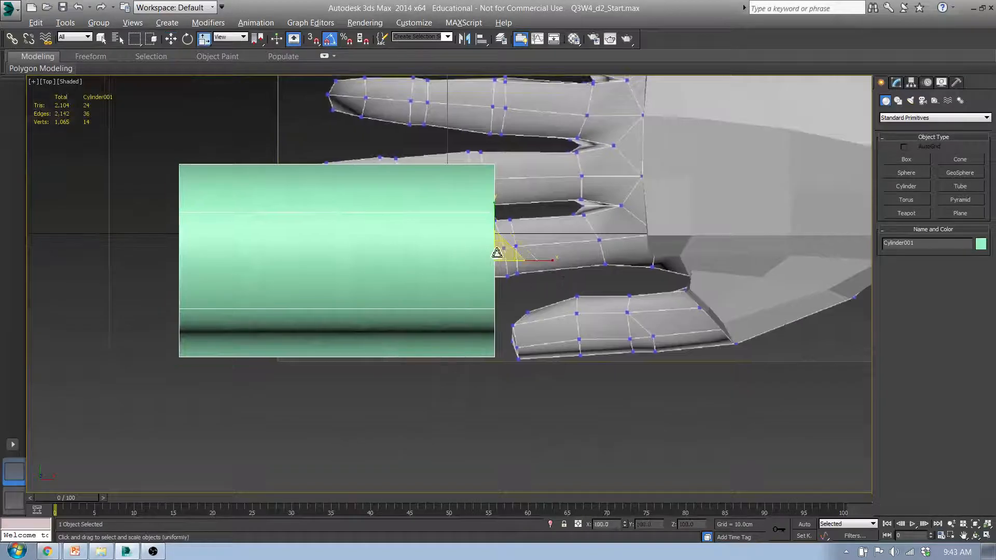
{"action": "left_click_drag", "start_coordinate": [505, 251], "coordinate": [432, 364]}
{"action": "middle_click_drag", "start_coordinate": [499, 213], "coordinate": [458, 309]}
{"action": "key", "text": "w"}
{"action": "left_click_drag", "start_coordinate": [467, 347], "coordinate": [541, 274]}
- Rotate the cylinder 30 degrees about its length and raise it level with the thumb-side part of the palm's end in the left view
{"action": "key", "text": "e"}
{"action": "key", "text": "f"}
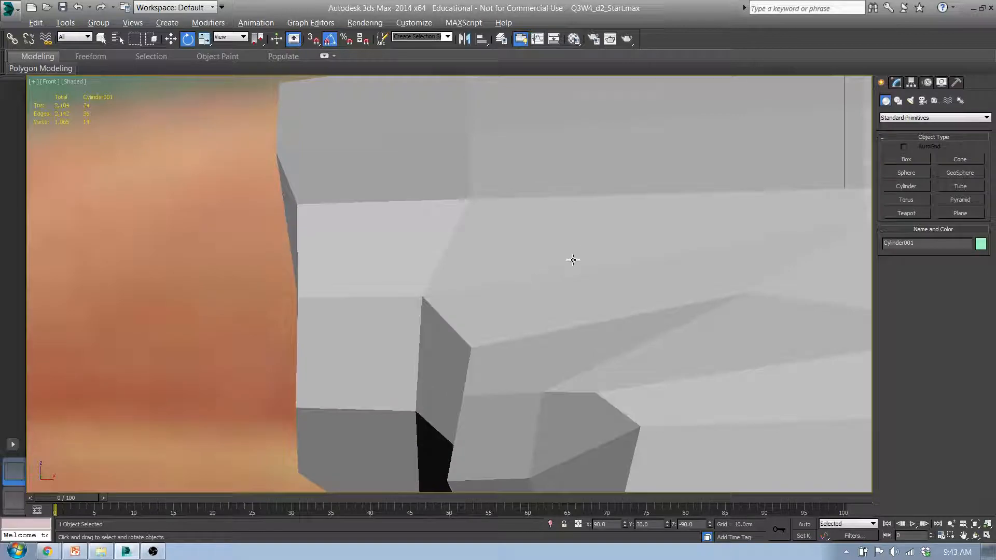
{"action": "key", "text": "l"}
{"action": "scroll", "coordinate": [260, 250], "scroll_direction": "up", "scroll_amount": 6}
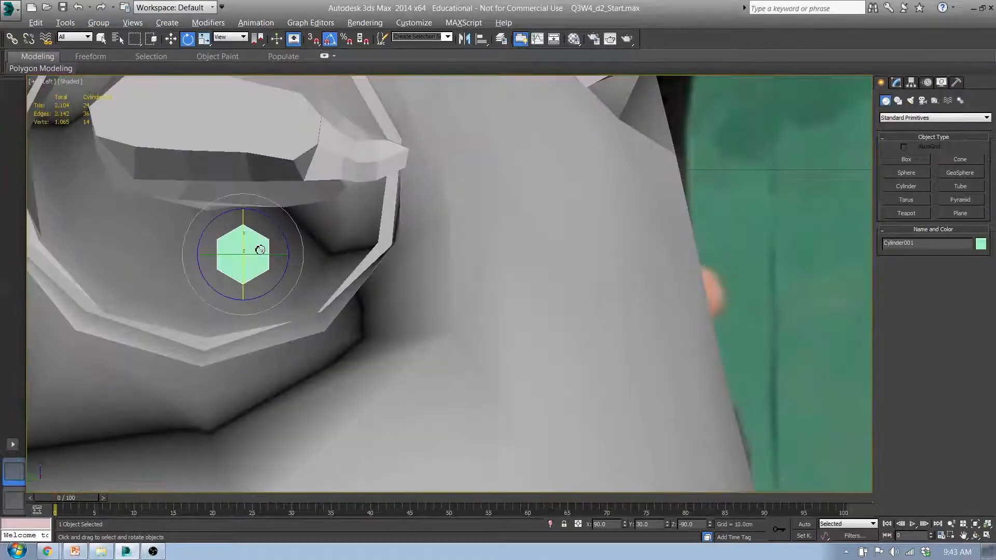
{"action": "middle_click_drag", "start_coordinate": [259, 238], "coordinate": [329, 345]}
{"action": "key", "text": "w"}
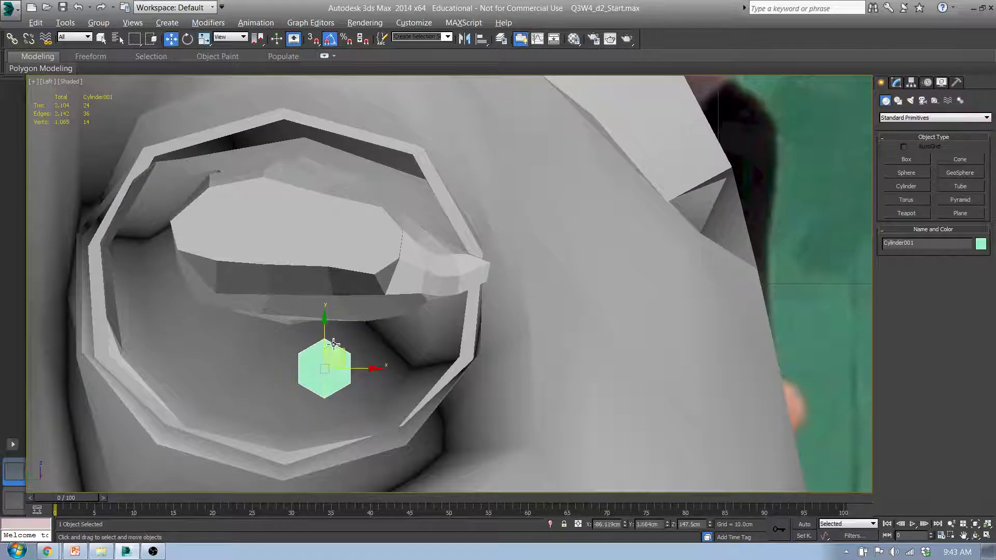
{"action": "left_click_drag", "start_coordinate": [343, 352], "coordinate": [400, 239]}
- Position the cylinder just in front of the palm in the front view, over the base of the photographed finger
{"action": "key", "text": "f"}
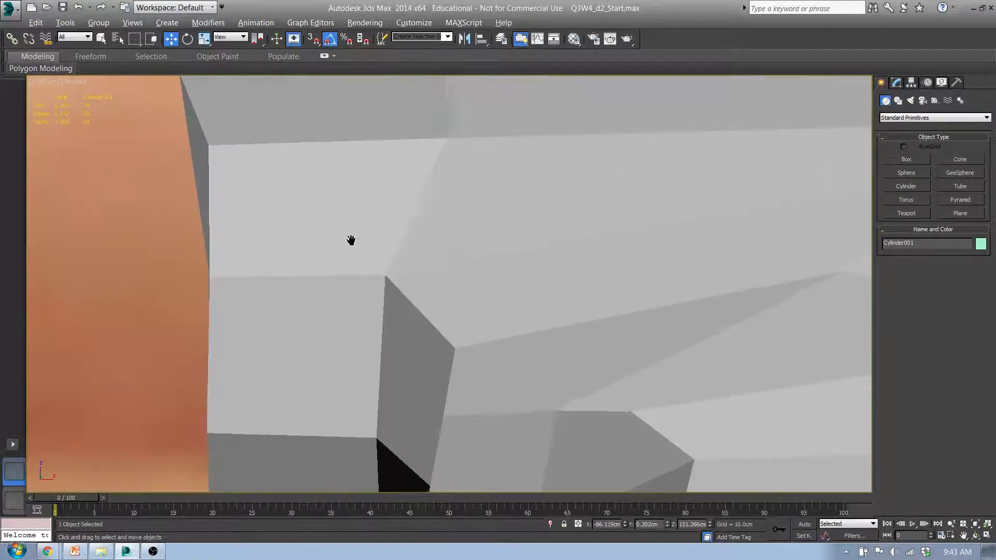
{"action": "middle_click_drag", "start_coordinate": [337, 242], "coordinate": [518, 195]}
{"action": "scroll", "coordinate": [518, 196], "scroll_direction": "down", "scroll_amount": 8}
{"action": "scroll", "coordinate": [451, 207], "scroll_direction": "up", "scroll_amount": 2}
{"action": "middle_click_drag", "start_coordinate": [455, 202], "coordinate": [587, 216]}
{"action": "left_click_drag", "start_coordinate": [587, 216], "coordinate": [563, 239]}
{"action": "scroll", "coordinate": [612, 230], "scroll_direction": "down", "scroll_amount": 4}
{"action": "middle_click_drag", "start_coordinate": [597, 237], "coordinate": [481, 297]}
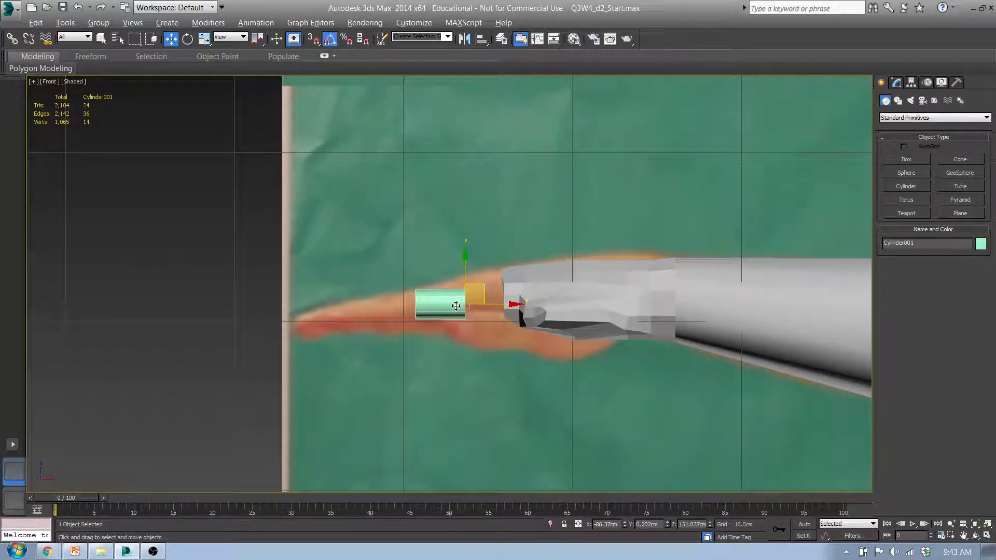
{"action": "left_click_drag", "start_coordinate": [491, 288], "coordinate": [497, 281]}
{"action": "middle_click_drag", "start_coordinate": [421, 297], "coordinate": [347, 302]}
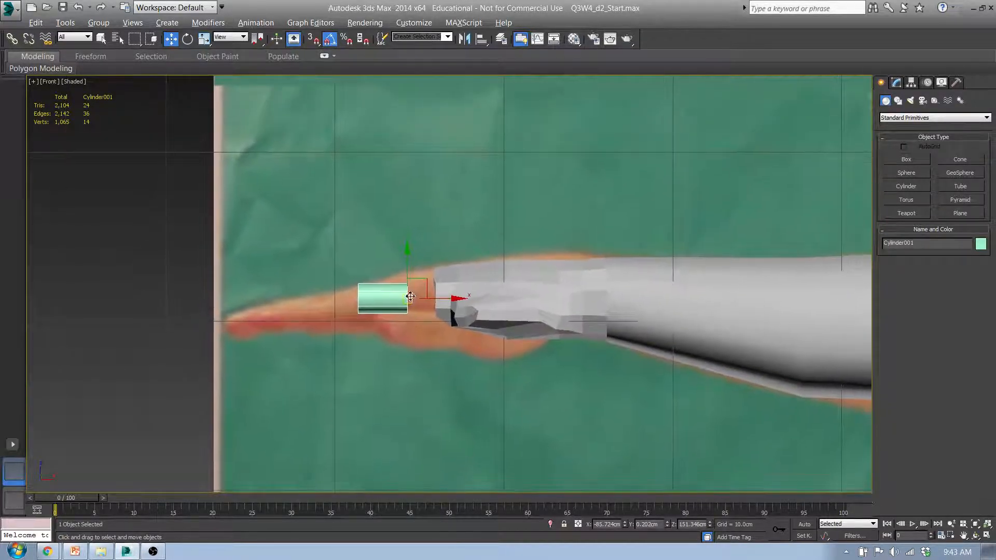
- Tilt the cylinder slightly in the front view to follow the slope of the photographed finger
{"action": "scroll", "coordinate": [395, 293], "scroll_direction": "up", "scroll_amount": 3}
{"action": "key", "text": "e"}
{"action": "left_click_drag", "start_coordinate": [433, 285], "coordinate": [433, 291]}
{"action": "key", "text": "w"}
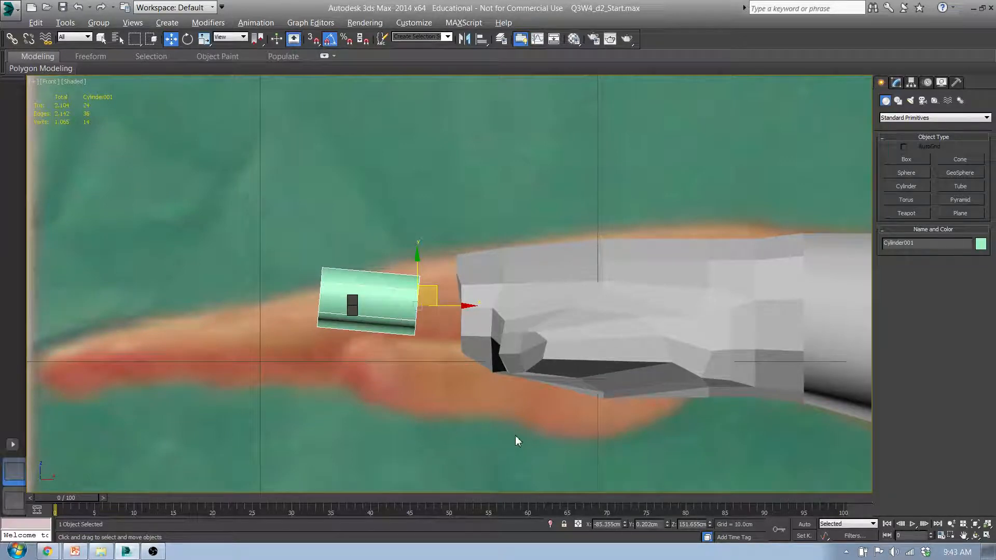
- Convert the cylinder to an editable poly and enlarge its palm end by scaling that end's six vertices
{"action": "key", "text": "1"}
{"action": "left_click_drag", "start_coordinate": [420, 334], "coordinate": [433, 312]}
{"action": "key", "text": "r"}
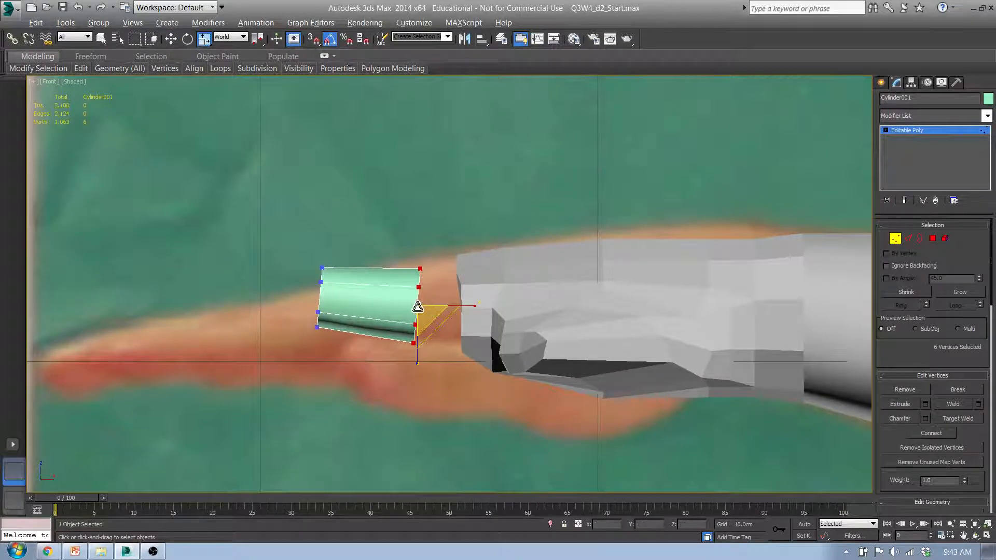
- Slant the cylinder's palm end by moving its upper vertices toward the palm and its lower vertices toward the fingertip
{"action": "left_click_drag", "start_coordinate": [398, 242], "coordinate": [438, 351]}
{"action": "key", "text": "w"}
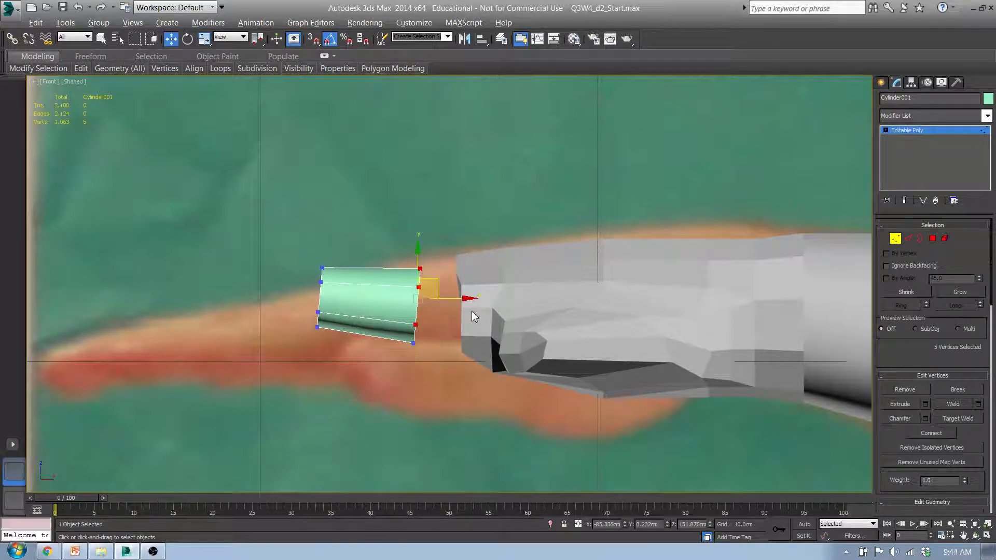
{"action": "left_click_drag", "start_coordinate": [471, 298], "coordinate": [476, 299]}
{"action": "left_click_drag", "start_coordinate": [390, 251], "coordinate": [484, 273]}
{"action": "left_click", "coordinate": [438, 268]}
{"action": "middle_click_drag", "start_coordinate": [471, 369], "coordinate": [391, 345]}
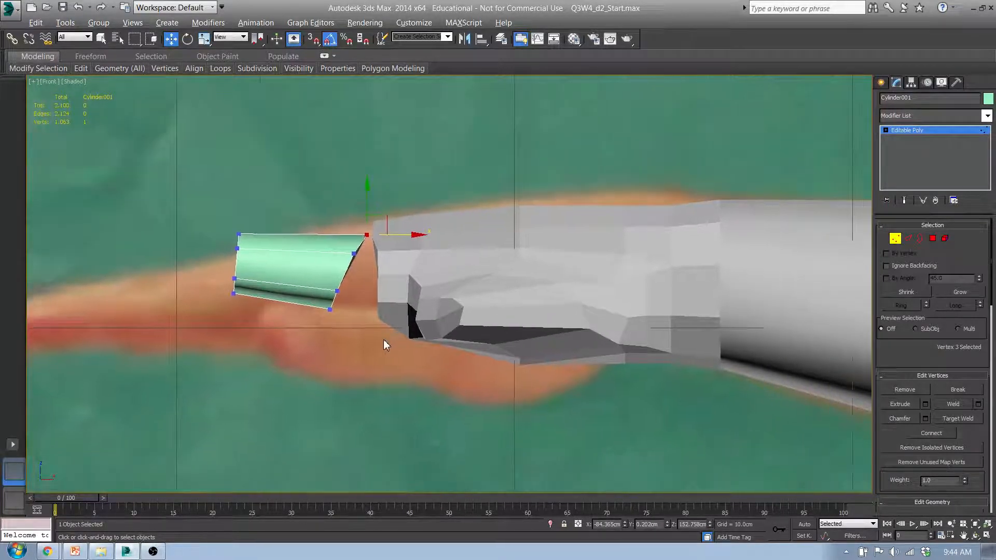
{"action": "left_click_drag", "start_coordinate": [366, 318], "coordinate": [315, 283]}
{"action": "left_click_drag", "start_coordinate": [369, 300], "coordinate": [360, 300]}
{"action": "left_click", "coordinate": [320, 310]}
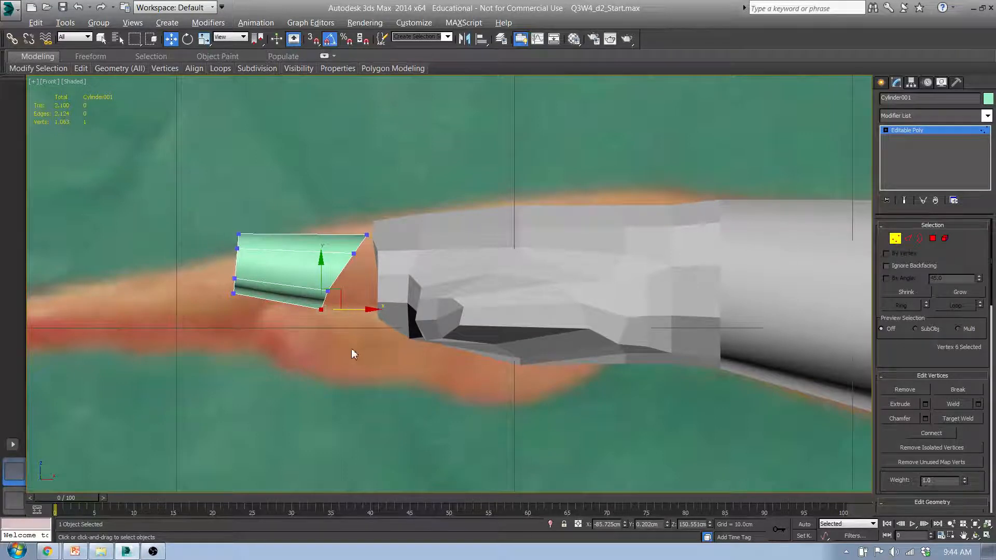
- Examine the cylinder's slanted end against the palm from several angles and in the left and front views
{"action": "middle_click_drag", "start_coordinate": [362, 337], "coordinate": [388, 357], "text": "alt"}
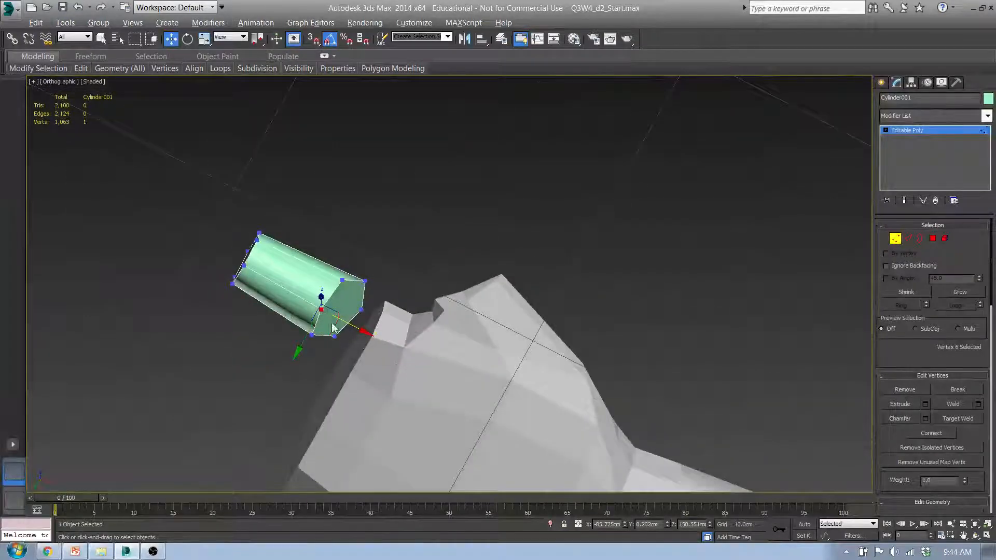
{"action": "middle_click_drag", "start_coordinate": [345, 325], "coordinate": [370, 302], "text": "alt"}
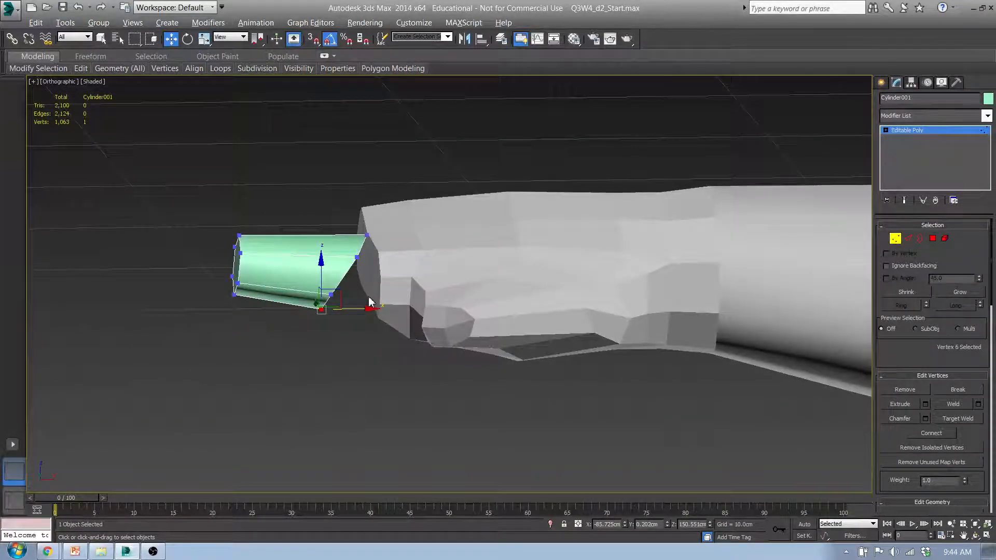
{"action": "middle_click_drag", "start_coordinate": [286, 265], "coordinate": [323, 248]}
{"action": "middle_click_drag", "start_coordinate": [441, 329], "coordinate": [450, 315]}
{"action": "key", "text": "l"}
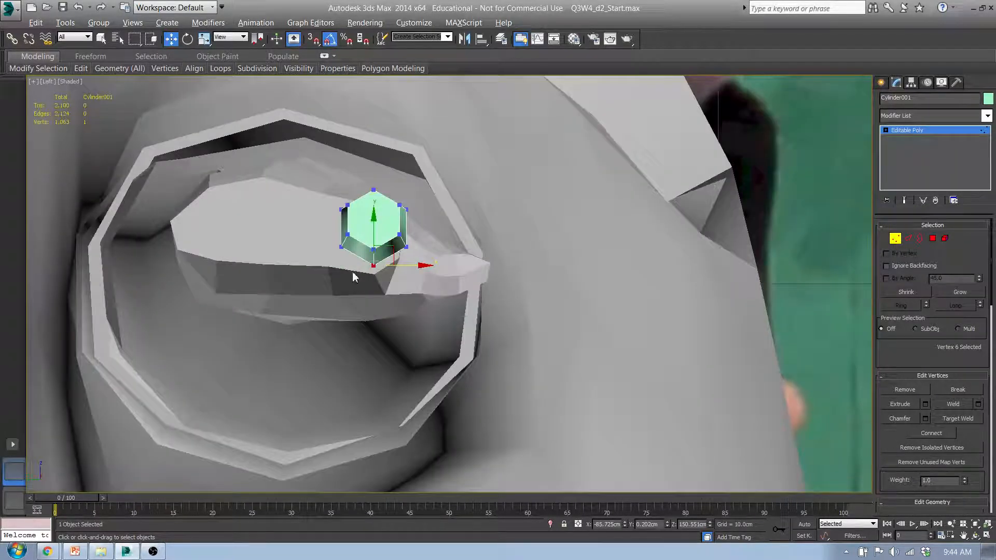
{"action": "key", "text": "f"}
{"action": "middle_click_drag", "start_coordinate": [290, 253], "coordinate": [411, 339]}
{"action": "scroll", "coordinate": [316, 288], "scroll_direction": "down", "scroll_amount": 5}
{"action": "middle_click_drag", "start_coordinate": [316, 289], "coordinate": [533, 235]}
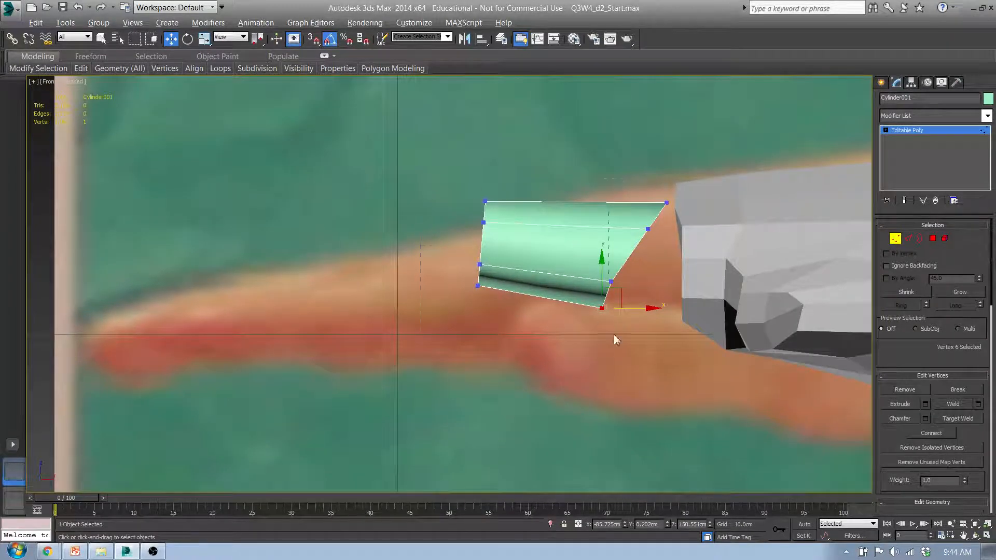
- Enlarge all the cylinder's vertices slightly and move them down toward the fingertip, over the photographed finger
{"action": "left_click_drag", "start_coordinate": [683, 375], "coordinate": [683, 375]}
{"action": "left_click_drag", "start_coordinate": [579, 233], "coordinate": [500, 308]}
{"action": "key", "text": "r"}
{"action": "key", "text": "w"}
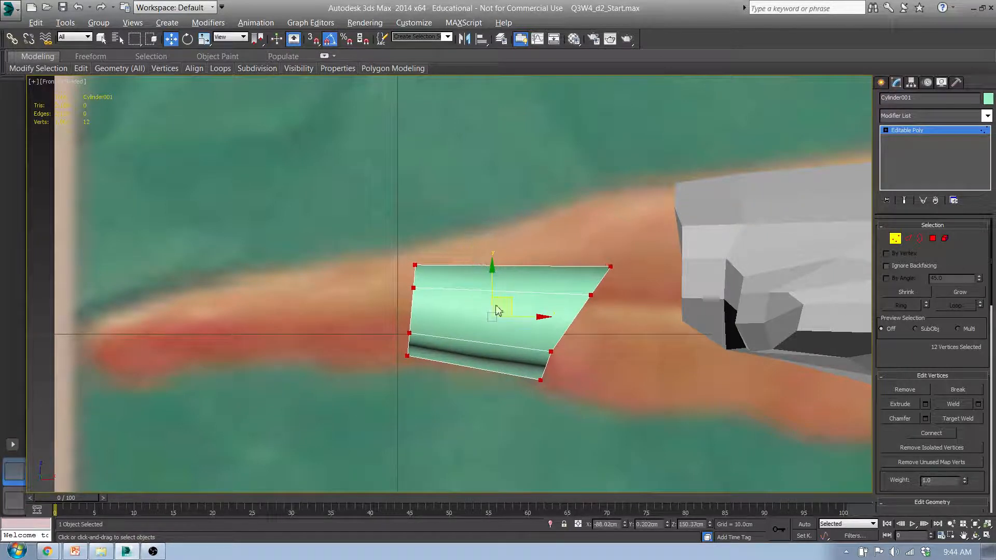
- Extrude the cylinder's fingertip-side end polygon by a short distance to begin the first finger joint
{"action": "left_click", "coordinate": [933, 238]}
{"action": "left_click_drag", "start_coordinate": [337, 240], "coordinate": [450, 387]}
{"action": "left_click_drag", "start_coordinate": [509, 396], "coordinate": [552, 311], "text": "alt"}
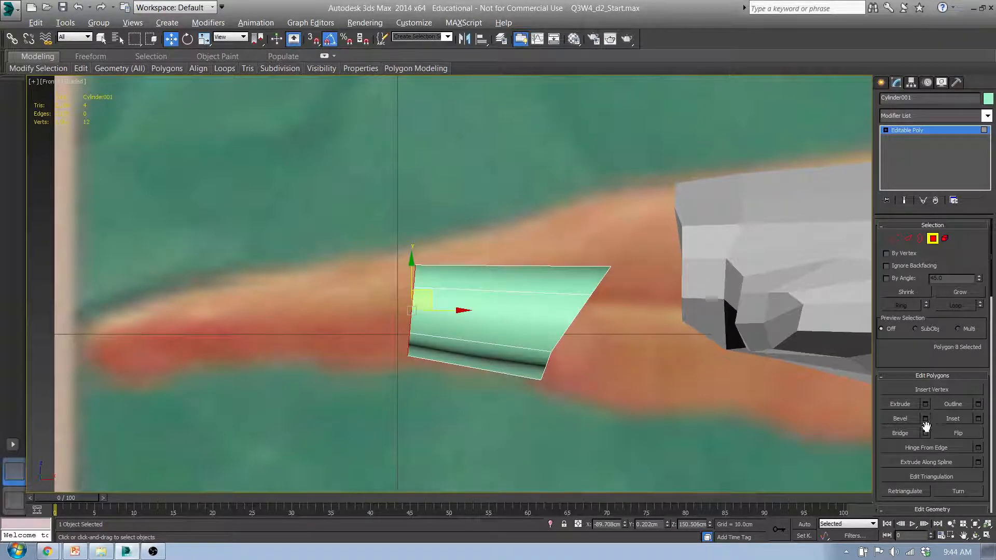
{"action": "left_click", "coordinate": [925, 404]}
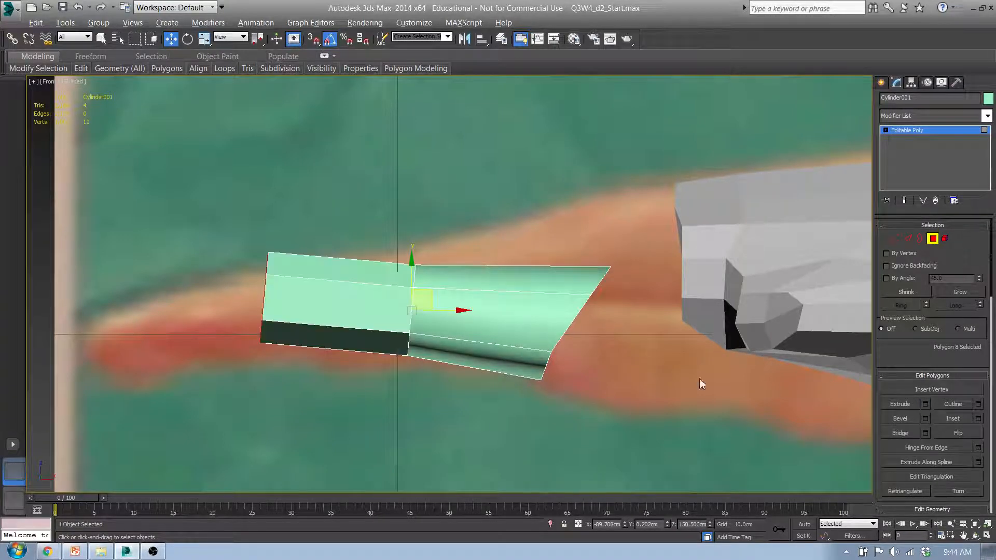
{"action": "left_click_drag", "start_coordinate": [460, 310], "coordinate": [479, 163]}
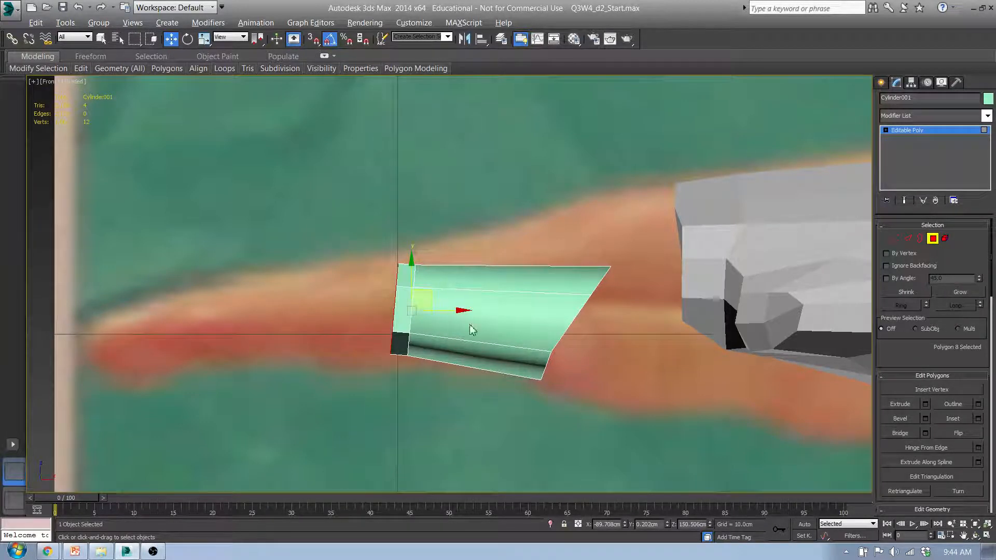
- Extrude a second segment from the end polygon, then stretch it toward the fingertip and rotate it to follow the photographed finger
{"action": "key", "text": "shift+e"}
{"action": "key", "text": "shift+e"}
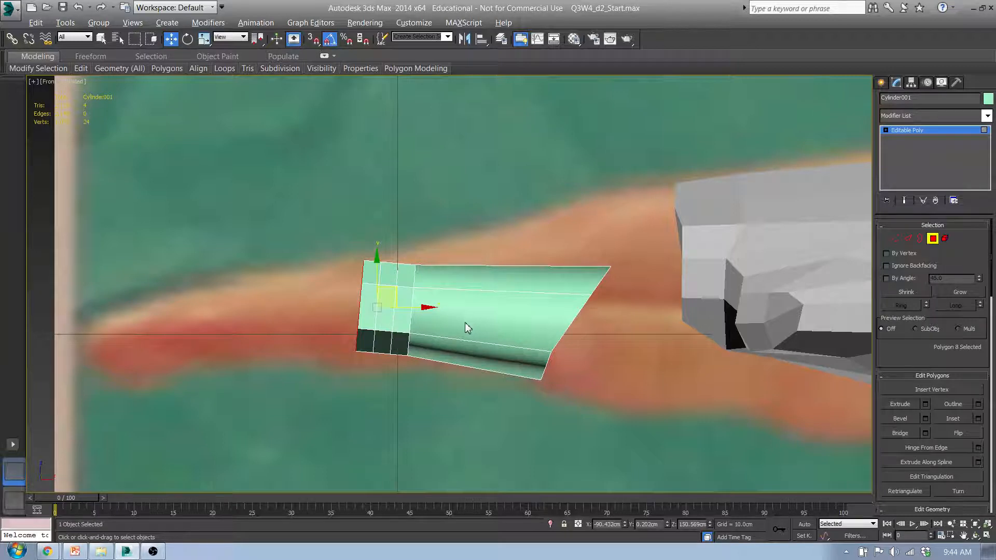
{"action": "key", "text": "ctrl+z"}
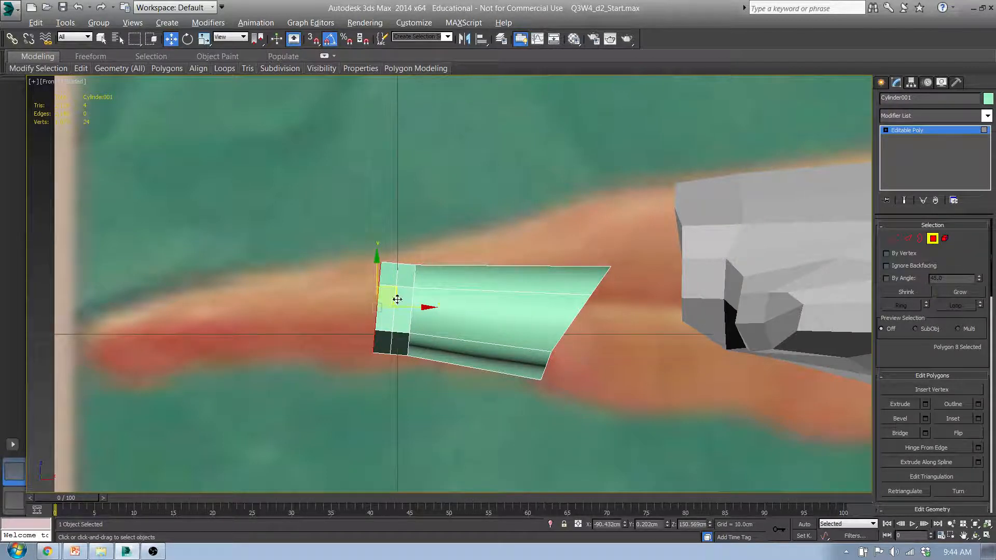
{"action": "left_click_drag", "start_coordinate": [393, 296], "coordinate": [309, 292]}
{"action": "key", "text": "e"}
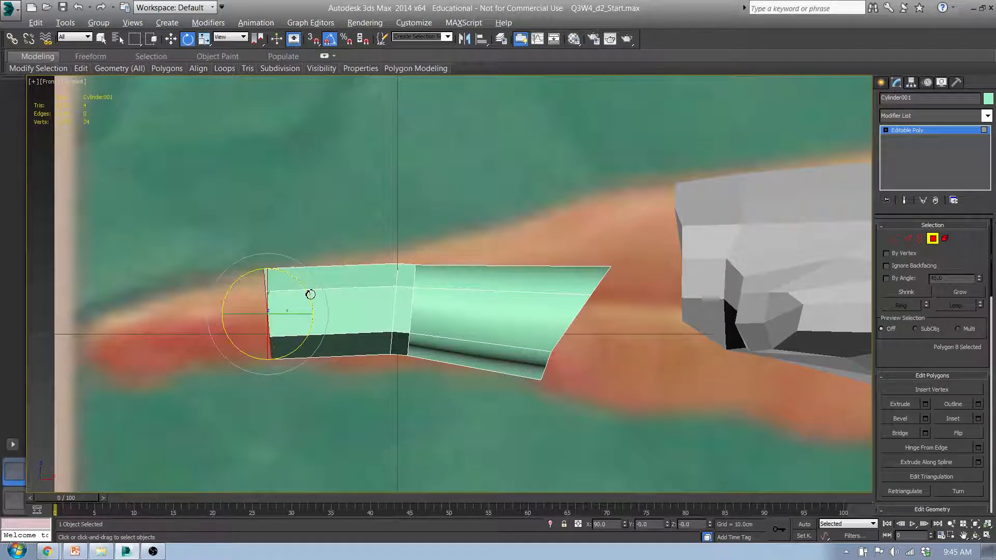
- Select the edge loop on the fingertip side of the first joint and rotate it slightly in the front view
{"action": "left_click", "coordinate": [404, 309]}
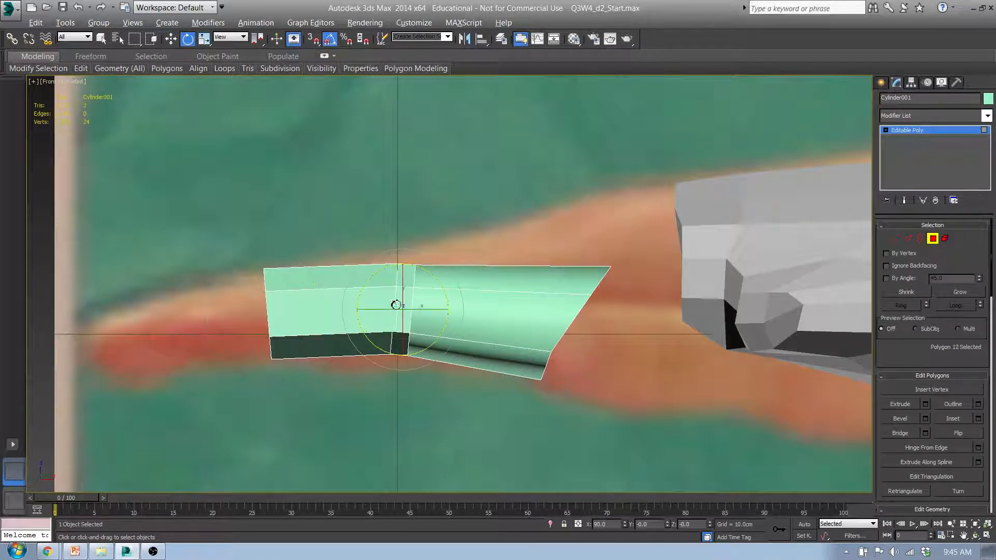
{"action": "left_click", "coordinate": [397, 305]}
{"action": "key", "text": "2"}
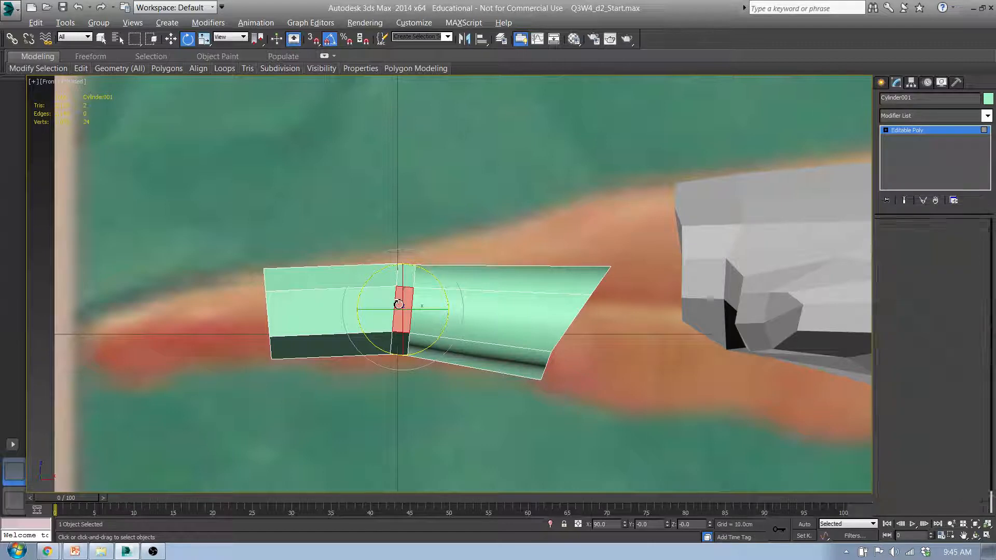
{"action": "left_click", "coordinate": [398, 305]}
{"action": "left_click_drag", "start_coordinate": [427, 287], "coordinate": [426, 281]}
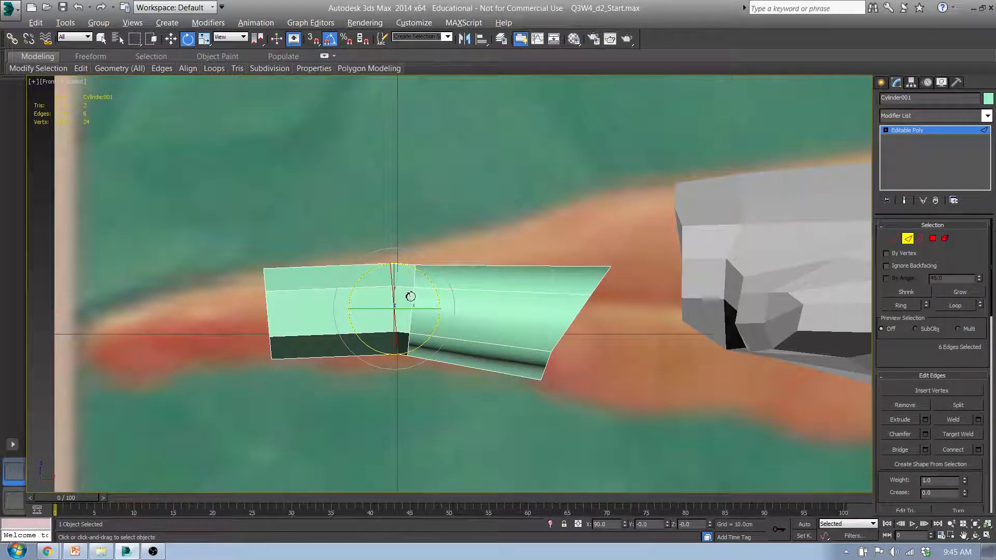
- Add the joint's other edge loop to the selection and widen both loops slightly across the finger in the top view
{"action": "key", "text": "t"}
{"action": "scroll", "coordinate": [385, 357], "scroll_direction": "up", "scroll_amount": 4}
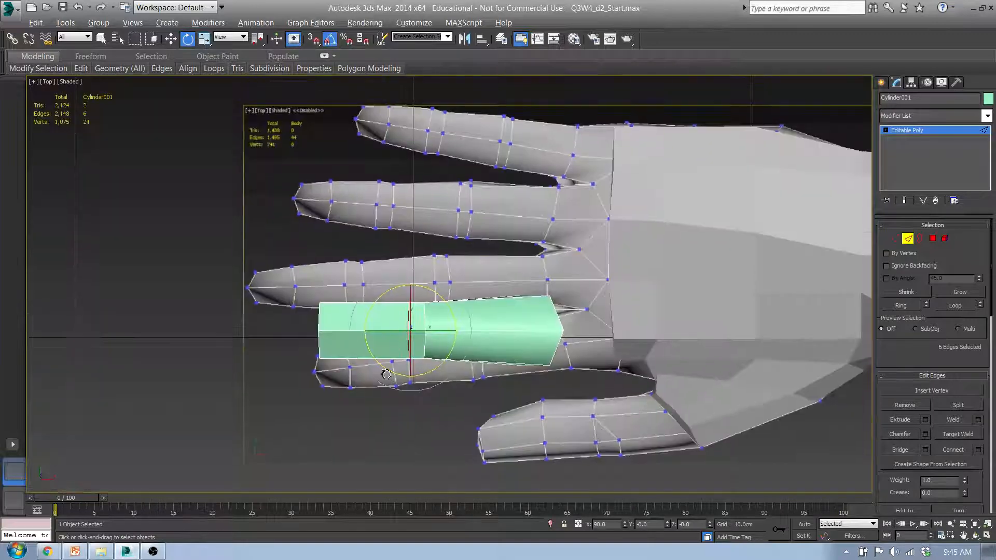
{"action": "scroll", "coordinate": [386, 344], "scroll_direction": "down", "scroll_amount": 2}
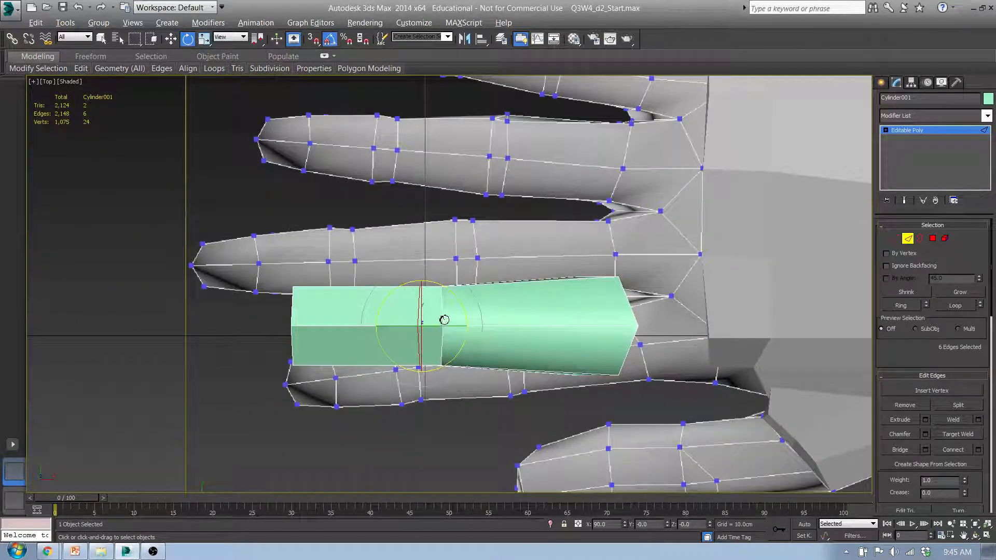
{"action": "double_click", "coordinate": [443, 321], "text": "ctrl"}
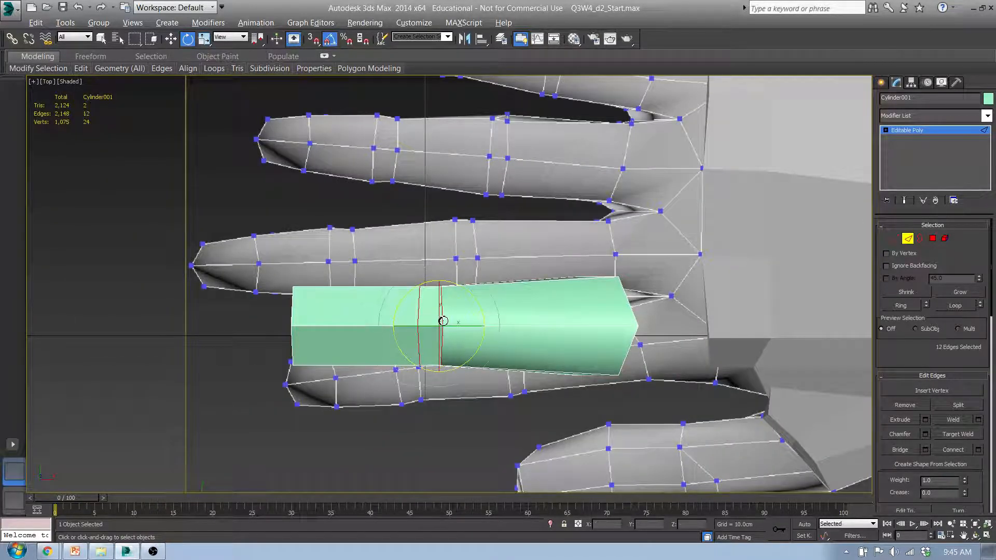
{"action": "key", "text": "r"}
{"action": "left_click_drag", "start_coordinate": [442, 275], "coordinate": [442, 272]}
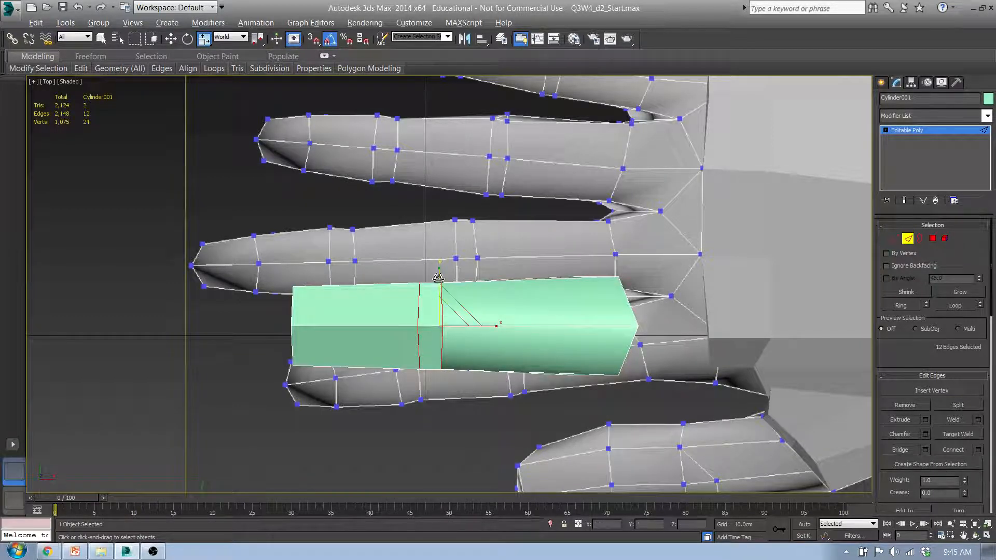
- Select the first joint's palm-side edge loop, narrow it slightly across the finger in the top view, and clear the selection
{"action": "double_click", "coordinate": [443, 345]}
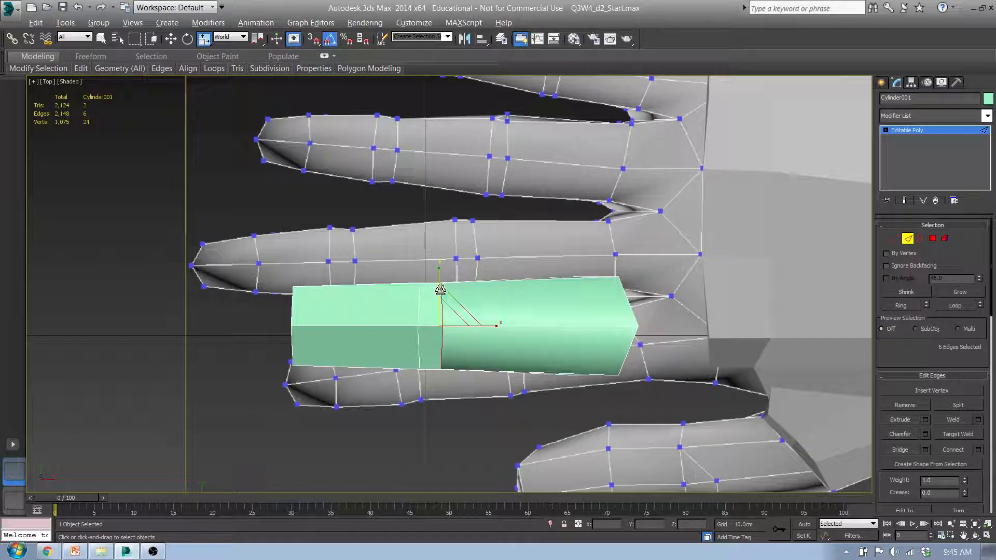
{"action": "left_click_drag", "start_coordinate": [442, 284], "coordinate": [442, 289]}
{"action": "middle_click_drag", "start_coordinate": [429, 340], "coordinate": [428, 250], "text": "alt"}
{"action": "left_click", "coordinate": [470, 247]}
{"action": "middle_click_drag", "start_coordinate": [471, 315], "coordinate": [471, 425], "text": "alt"}
{"action": "key", "text": "t"}
{"action": "middle_click_drag", "start_coordinate": [470, 380], "coordinate": [503, 417]}
{"action": "scroll", "coordinate": [463, 302], "scroll_direction": "up", "scroll_amount": 2}
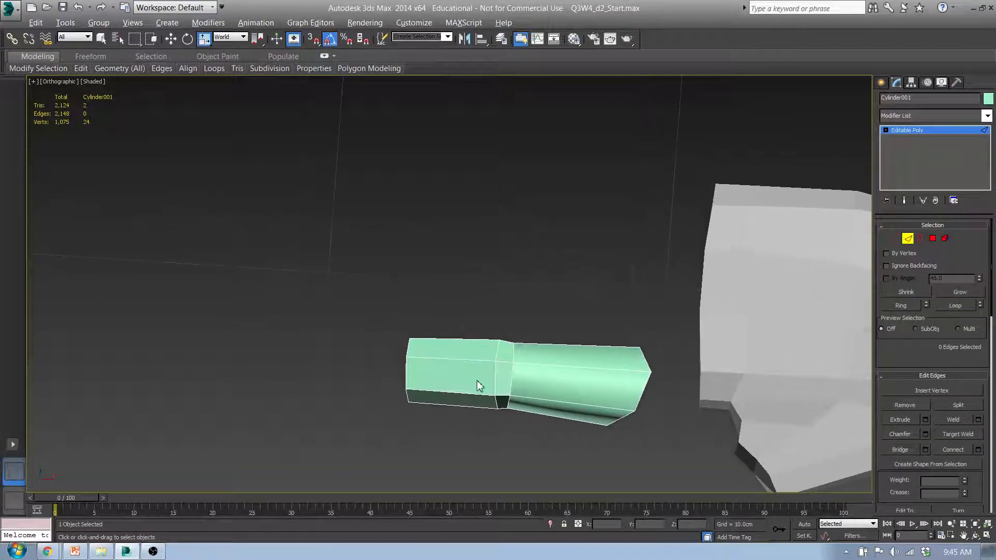
- Select the finger's end polygon and extrude it twice by short distances to form the second joint and start the fingertip segment
{"action": "left_click", "coordinate": [932, 238]}
{"action": "left_click", "coordinate": [456, 400]}
{"action": "key", "text": "t"}
{"action": "left_click_drag", "start_coordinate": [271, 282], "coordinate": [360, 377]}
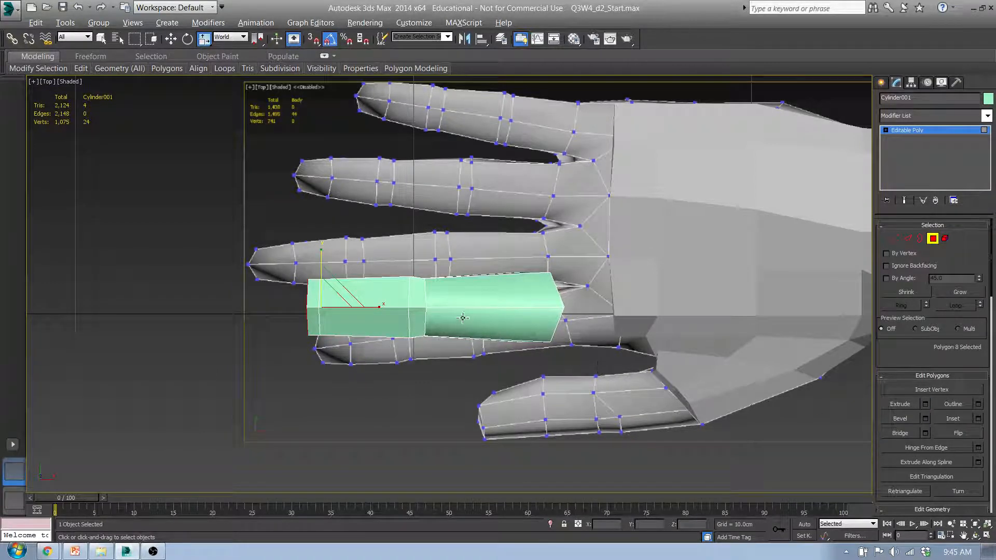
{"action": "key", "text": "shift+e"}
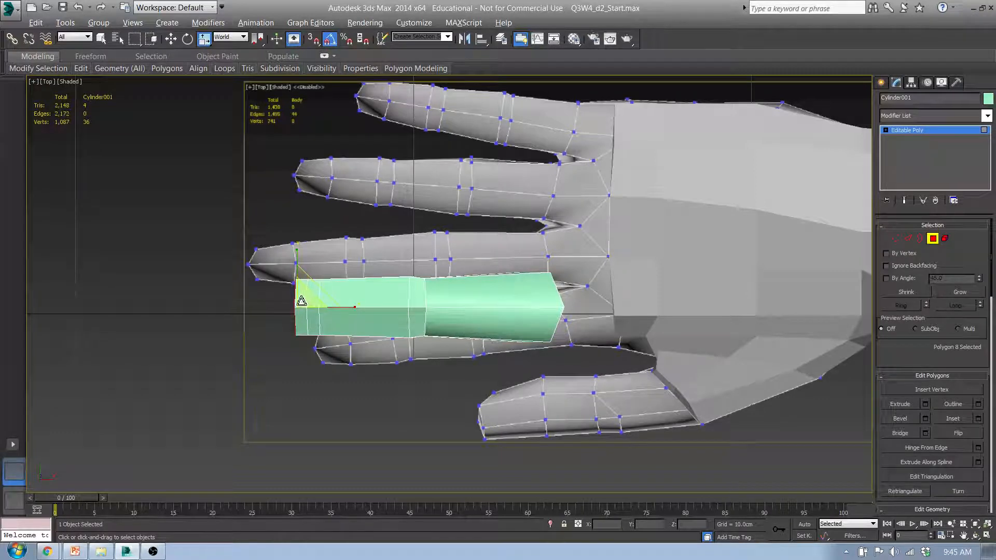
- Move the end polygon toward the fingertip and rotate it in the front view to follow the photographed finger
{"action": "key", "text": "w"}
{"action": "left_click_drag", "start_coordinate": [339, 313], "coordinate": [294, 313]}
{"action": "middle_click_drag", "start_coordinate": [335, 357], "coordinate": [280, 289], "text": "alt"}
{"action": "key", "text": "l"}
{"action": "key", "text": "f"}
{"action": "middle_click_drag", "start_coordinate": [278, 324], "coordinate": [411, 259]}
{"action": "left_click_drag", "start_coordinate": [308, 261], "coordinate": [323, 258]}
{"action": "key", "text": "e"}
- Select the second joint's fingertip-side edge loop, enlarge it slightly, and rotate it to suit the finger's bend
{"action": "key", "text": "2"}
{"action": "double_click", "coordinate": [363, 267]}
{"action": "key", "text": "r"}
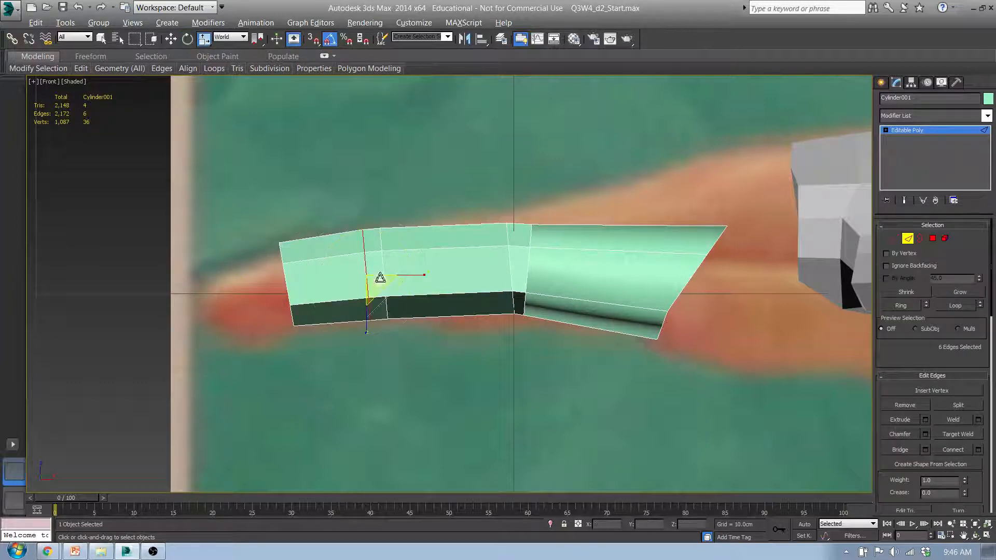
{"action": "left_click_drag", "start_coordinate": [376, 287], "coordinate": [378, 286]}
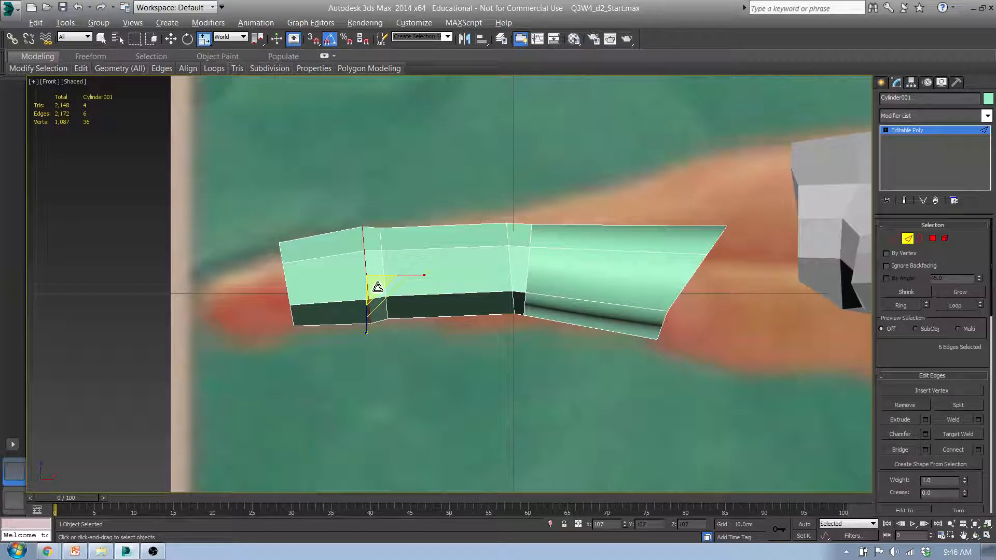
{"action": "key", "text": "e"}
{"action": "left_click_drag", "start_coordinate": [412, 264], "coordinate": [410, 261]}
{"action": "middle_click_drag", "start_coordinate": [506, 356], "coordinate": [484, 387]}
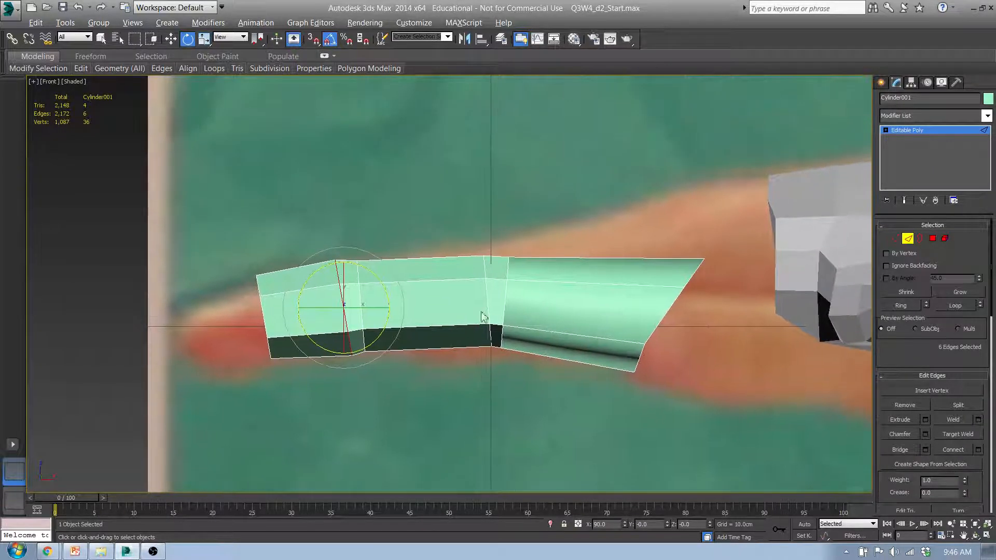
- Raise the top vertex on the fingertip side of the first joint slightly in the front view to shape the knuckle
{"action": "left_click", "coordinate": [896, 238]}
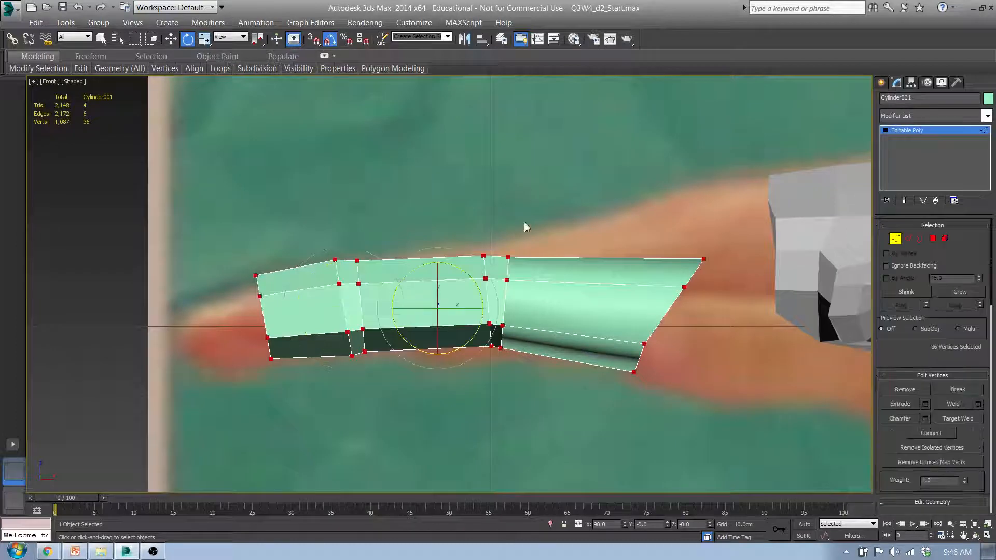
{"action": "left_click", "coordinate": [484, 256]}
{"action": "key", "text": "w"}
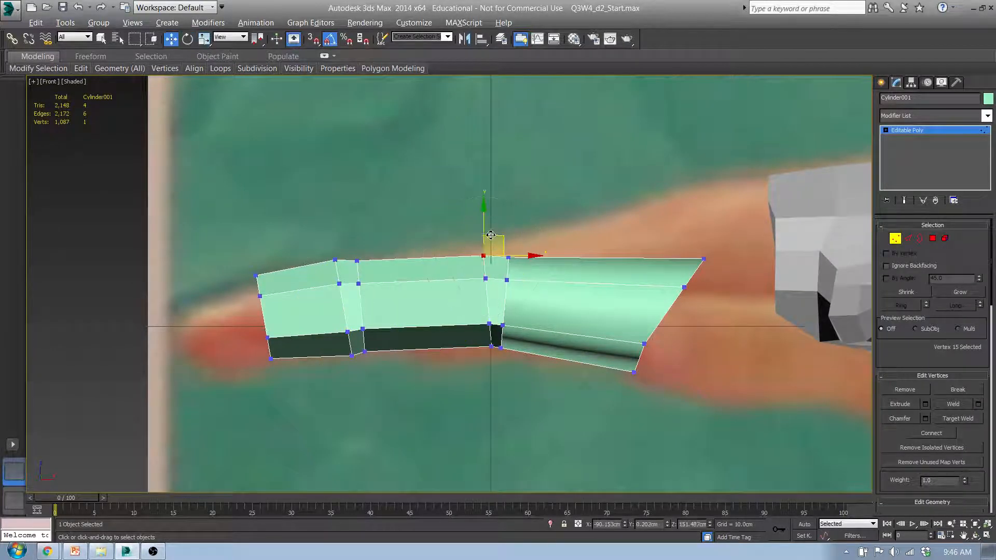
{"action": "left_click_drag", "start_coordinate": [485, 227], "coordinate": [485, 222]}
{"action": "middle_click_drag", "start_coordinate": [483, 345], "coordinate": [515, 338], "text": "alt"}
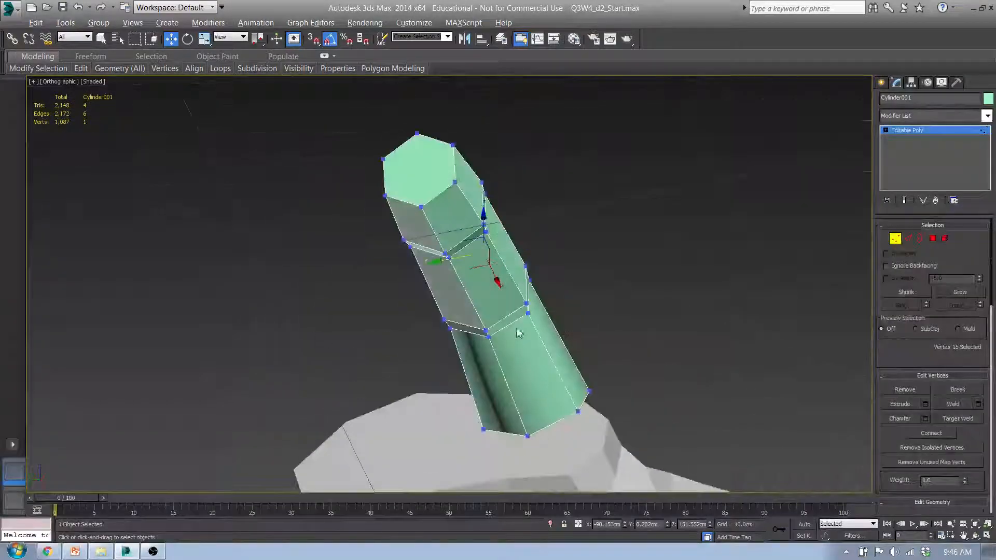
{"action": "left_click", "coordinate": [527, 305]}
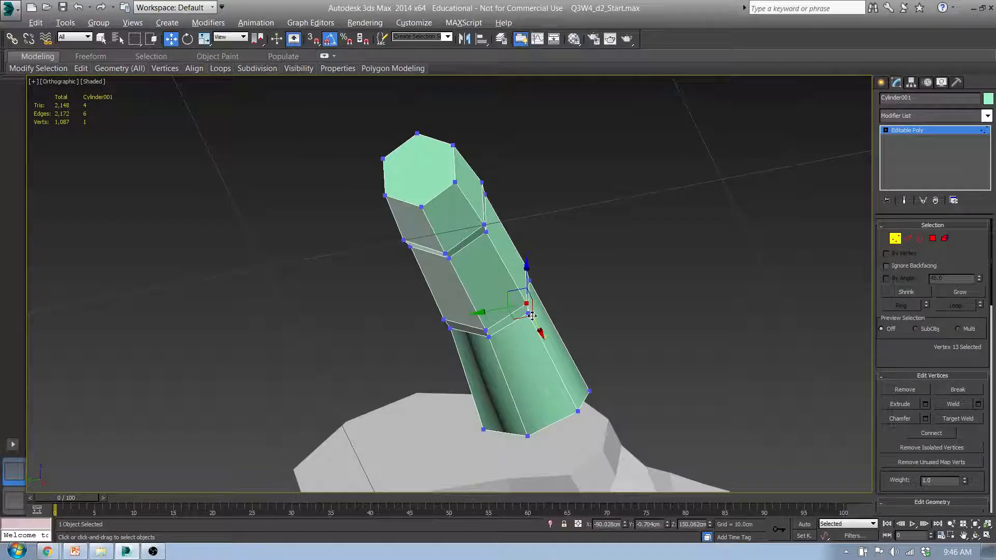
{"action": "middle_click_drag", "start_coordinate": [530, 317], "coordinate": [467, 379], "text": "alt"}
- Select the 18 vertices along the finger's lower half and raise them slightly to reduce its thickness
{"action": "left_click_drag", "start_coordinate": [781, 423], "coordinate": [341, 329]}
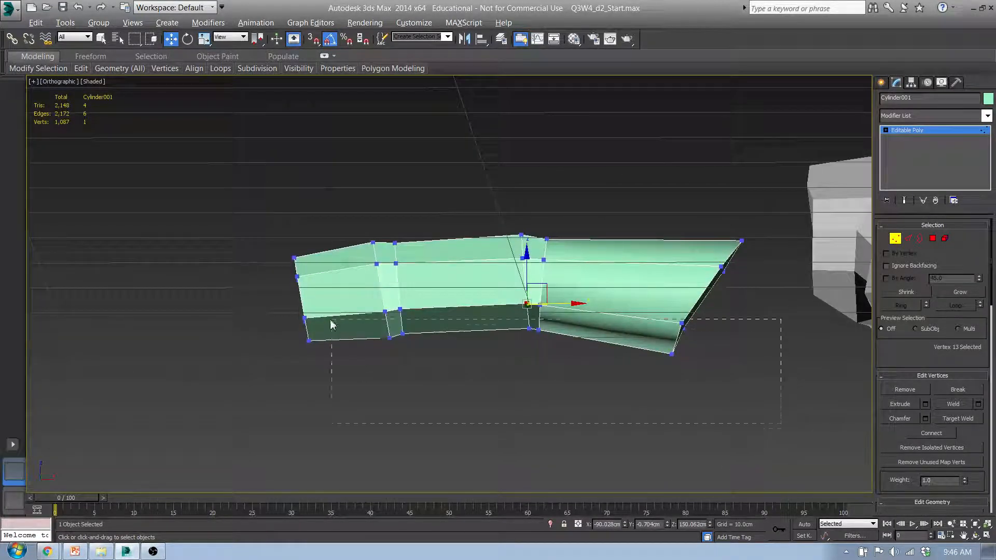
{"action": "left_click_drag", "start_coordinate": [279, 309], "coordinate": [280, 303]}
{"action": "middle_click_drag", "start_coordinate": [280, 303], "coordinate": [391, 351], "text": "alt"}
{"action": "key", "text": "r"}
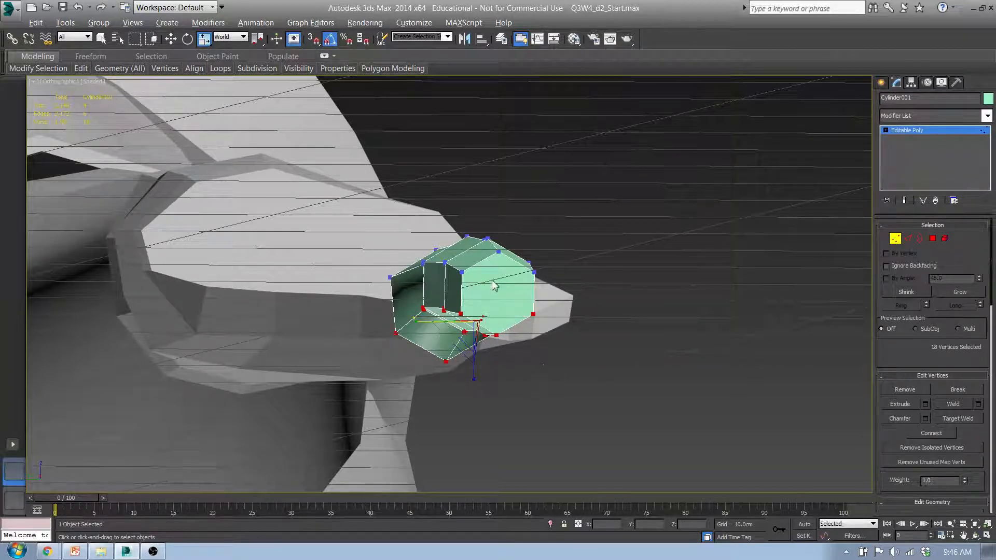
{"action": "middle_click_drag", "start_coordinate": [541, 311], "coordinate": [503, 322], "text": "alt"}
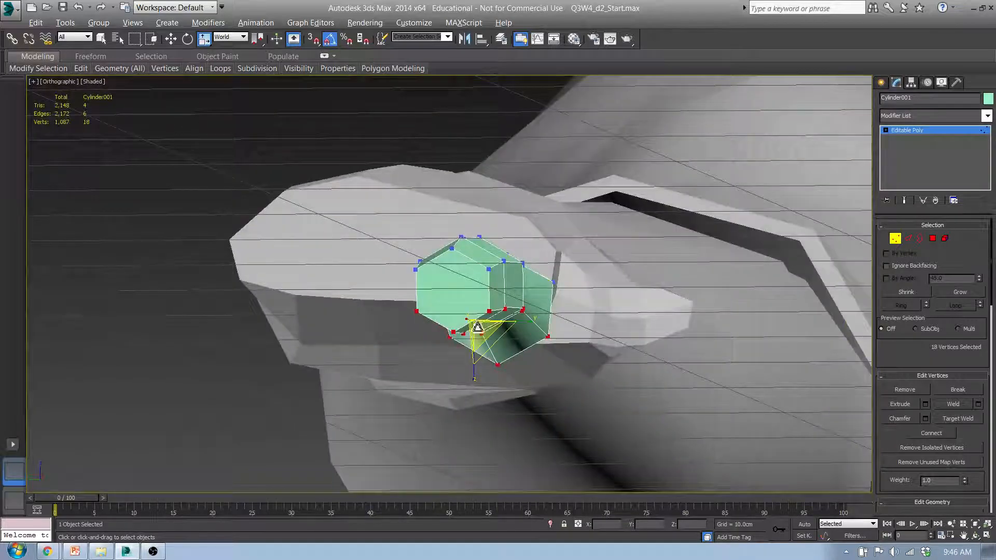
{"action": "left_click_drag", "start_coordinate": [483, 331], "coordinate": [478, 380]}
{"action": "key", "text": "w"}
{"action": "left_click_drag", "start_coordinate": [474, 287], "coordinate": [474, 276]}
- Select the six vertices running along the bottom centre of the finger and lower them slightly
{"action": "middle_click_drag", "start_coordinate": [529, 313], "coordinate": [467, 317], "text": "alt"}
{"action": "left_click_drag", "start_coordinate": [337, 345], "coordinate": [315, 325]}
{"action": "mouse_move", "coordinate": [680, 378]}
{"action": "left_mouse_down", "text": "ctrl"}
{"action": "mouse_move", "coordinate": [633, 345]}
{"action": "mouse_move", "coordinate": [518, 312]}
{"action": "left_mouse_up", "text": "ctrl"}
{"action": "left_click_drag", "start_coordinate": [476, 288], "coordinate": [476, 292]}
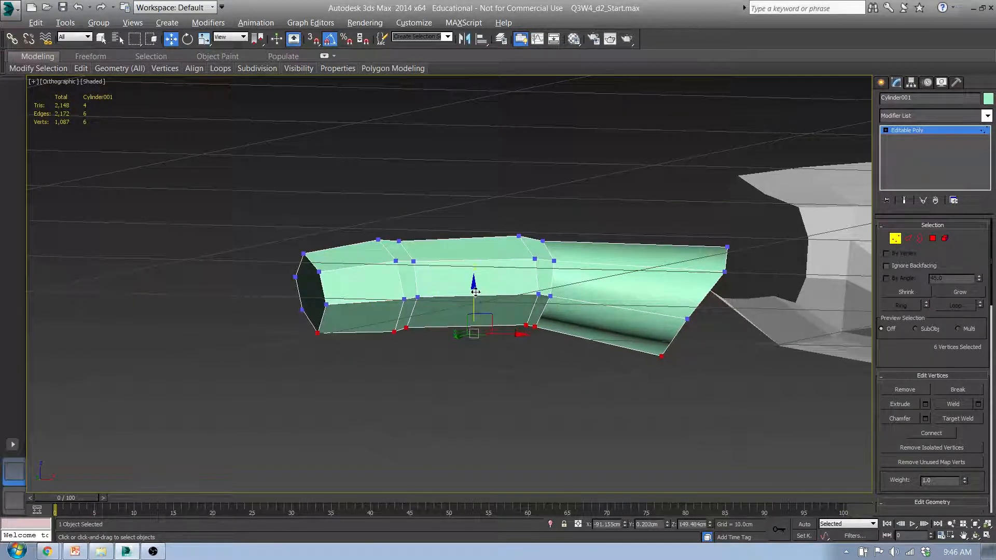
{"action": "middle_click_drag", "start_coordinate": [516, 373], "coordinate": [493, 374]}
{"action": "middle_click_drag", "start_coordinate": [351, 386], "coordinate": [324, 327], "text": "alt"}
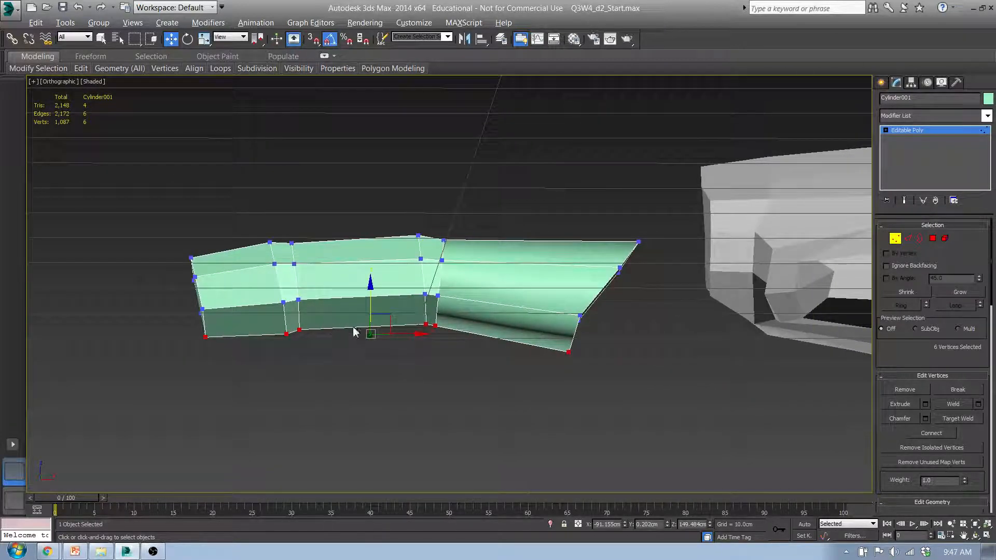
- Select the 12 lower side vertices along the finger, lower them slightly, and narrow them across the finger to round the underside
{"action": "key", "text": "f"}
{"action": "left_click_drag", "start_coordinate": [362, 304], "coordinate": [364, 303]}
{"action": "left_click_drag", "start_coordinate": [442, 265], "coordinate": [521, 289], "text": "ctrl"}
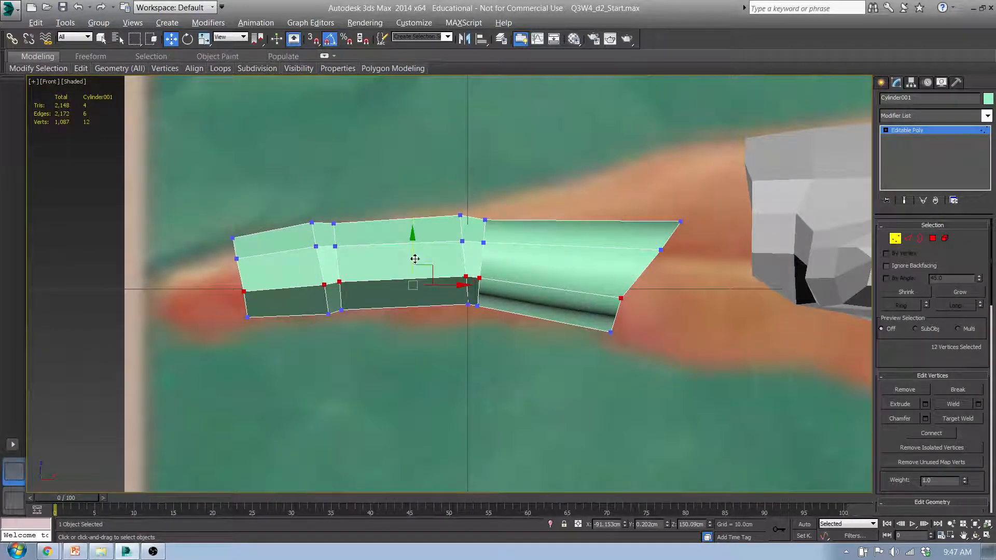
{"action": "middle_click_drag", "start_coordinate": [411, 262], "coordinate": [424, 311], "text": "alt"}
{"action": "key", "text": "r"}
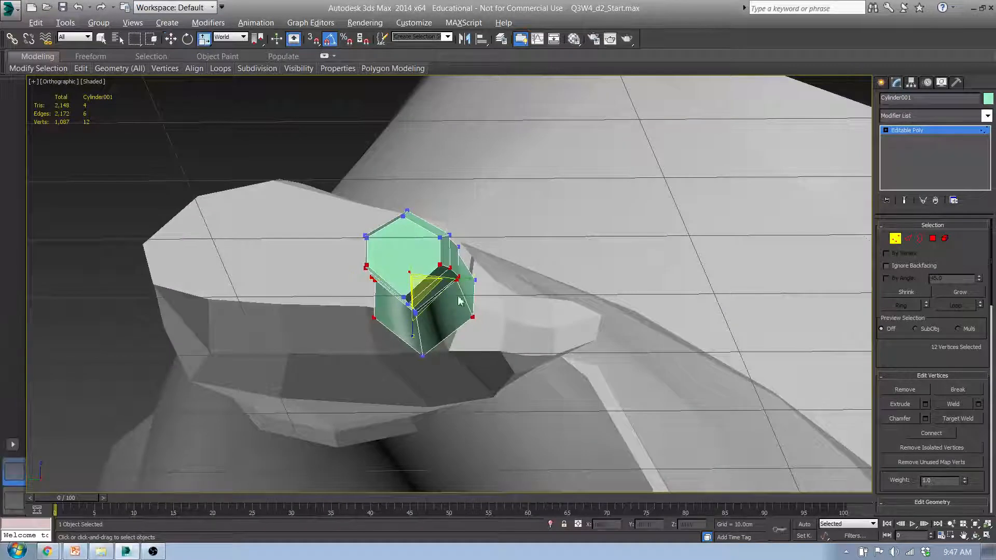
{"action": "key", "text": "w"}
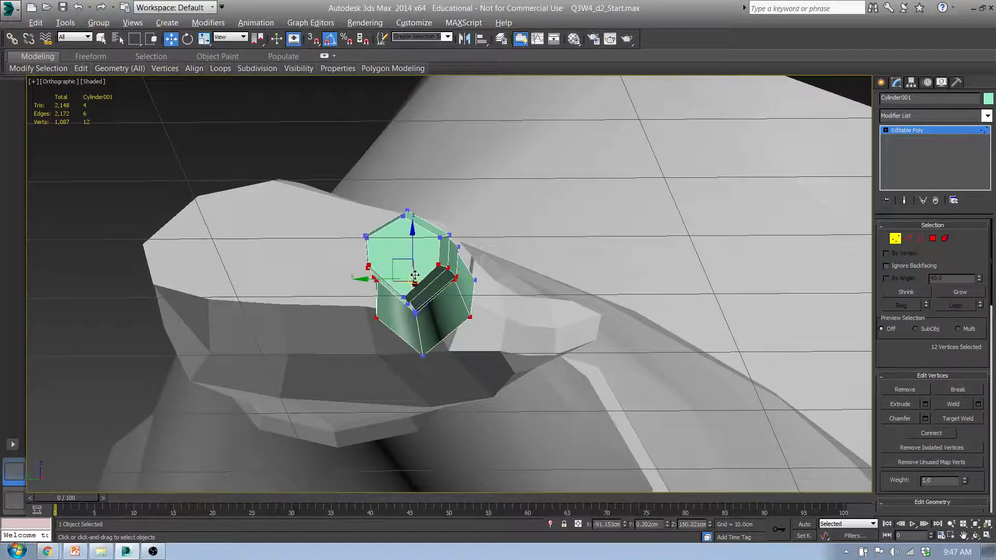
{"action": "left_click_drag", "start_coordinate": [413, 250], "coordinate": [413, 258]}
{"action": "key", "text": "r"}
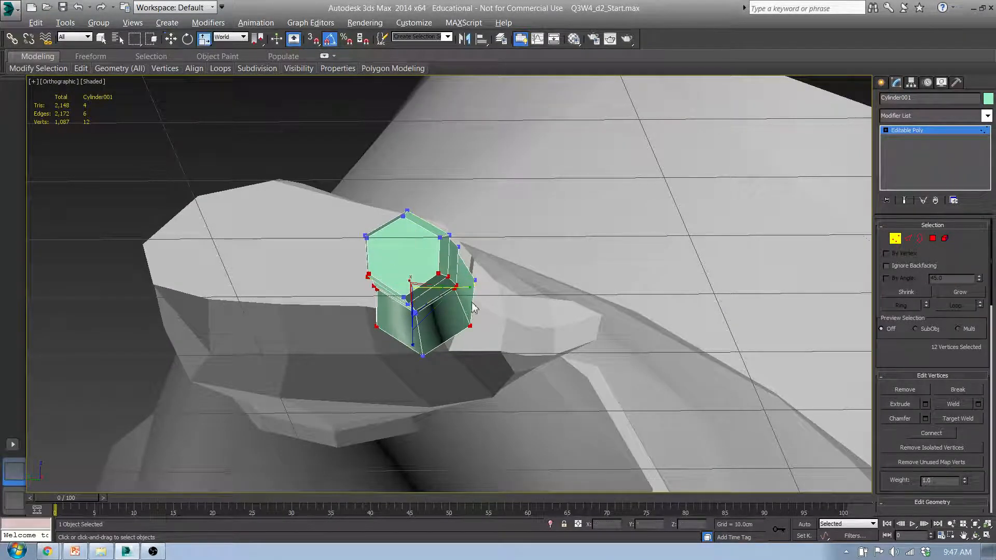
{"action": "left_click_drag", "start_coordinate": [467, 288], "coordinate": [466, 288]}
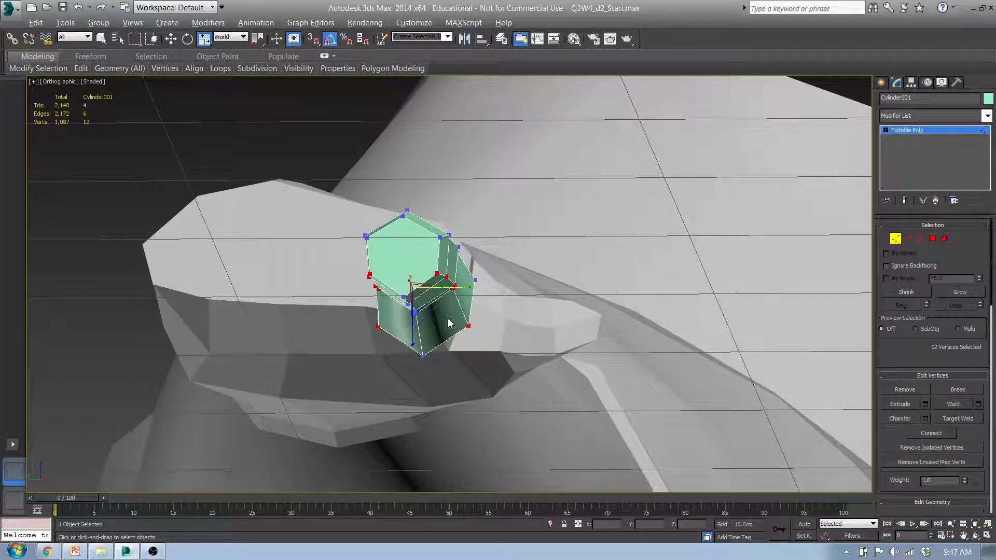
{"action": "middle_click_drag", "start_coordinate": [442, 330], "coordinate": [418, 327], "text": "alt"}
- Select the fingertip end polygon and extrude it a short distance in line with the front reference photo
{"action": "left_click", "coordinate": [933, 238]}
{"action": "left_click", "coordinate": [271, 251]}
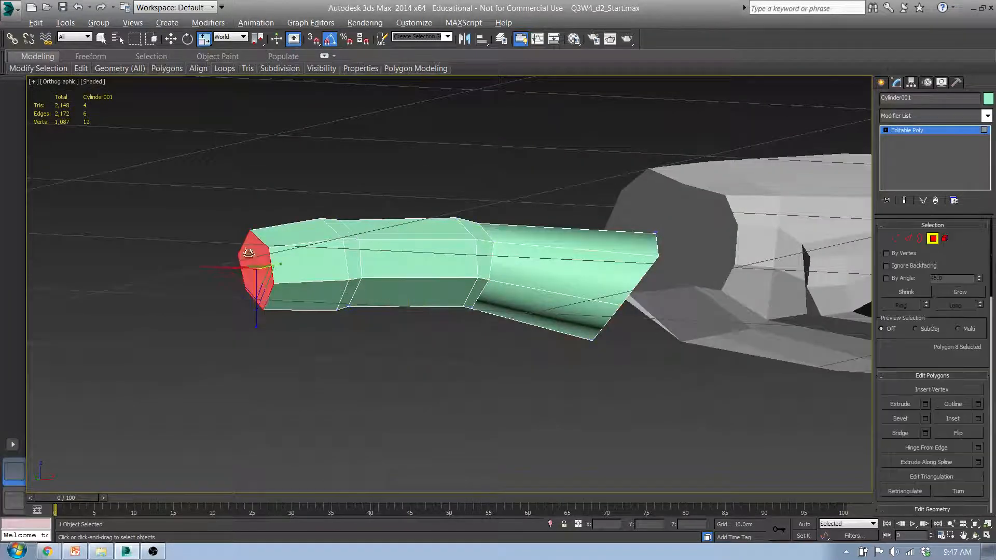
{"action": "left_click", "coordinate": [926, 403]}
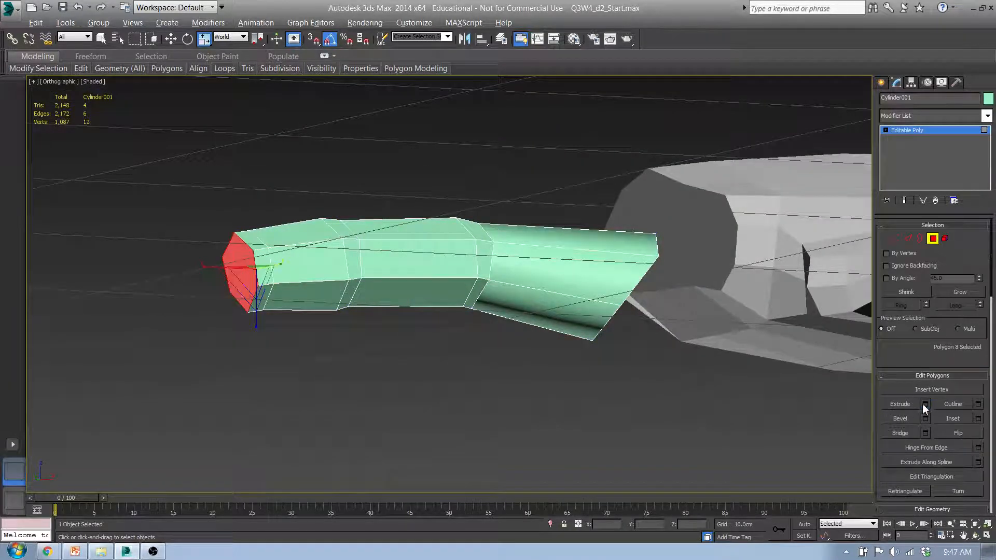
{"action": "left_click_drag", "start_coordinate": [458, 304], "coordinate": [464, 257]}
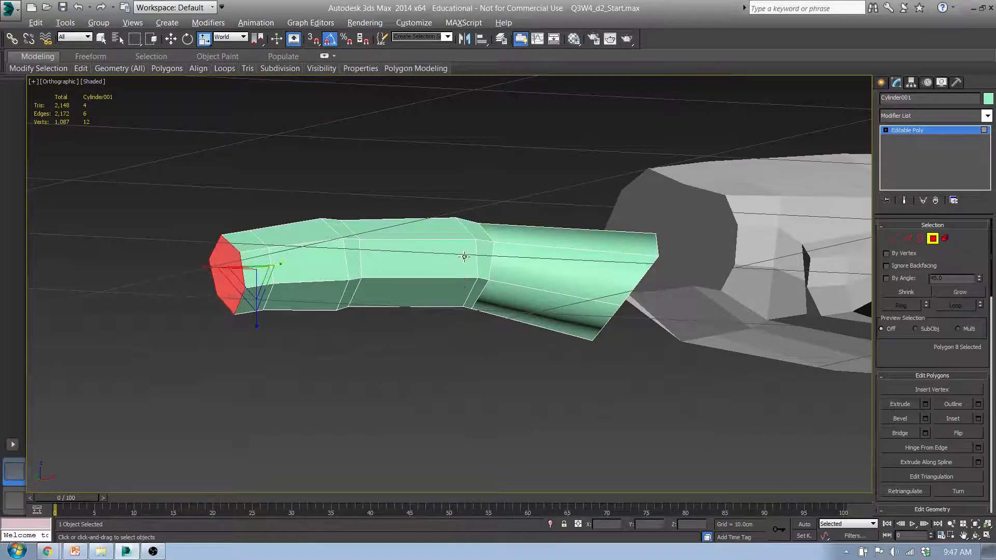
{"action": "key", "text": "f"}
{"action": "middle_click_drag", "start_coordinate": [254, 333], "coordinate": [535, 267]}
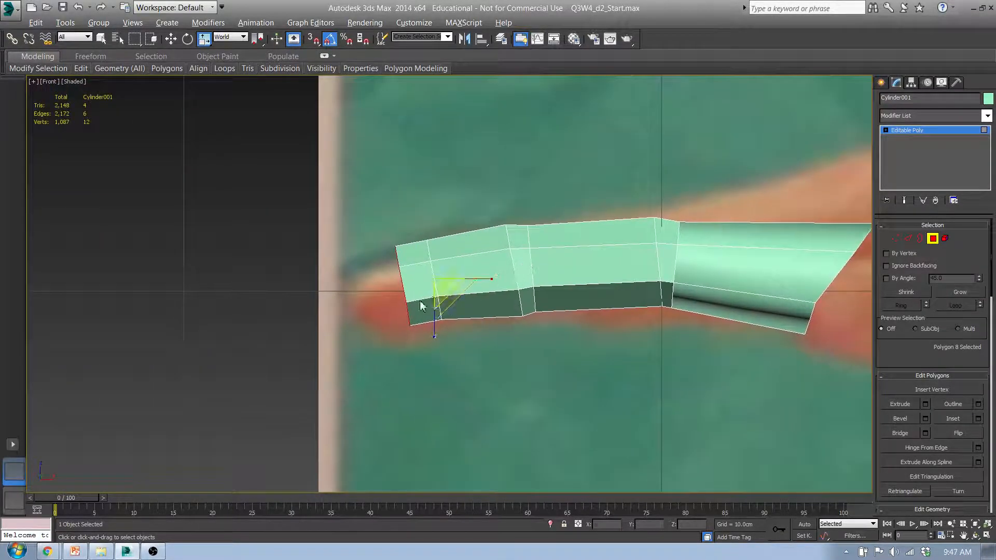
{"action": "left_click", "coordinate": [458, 322]}
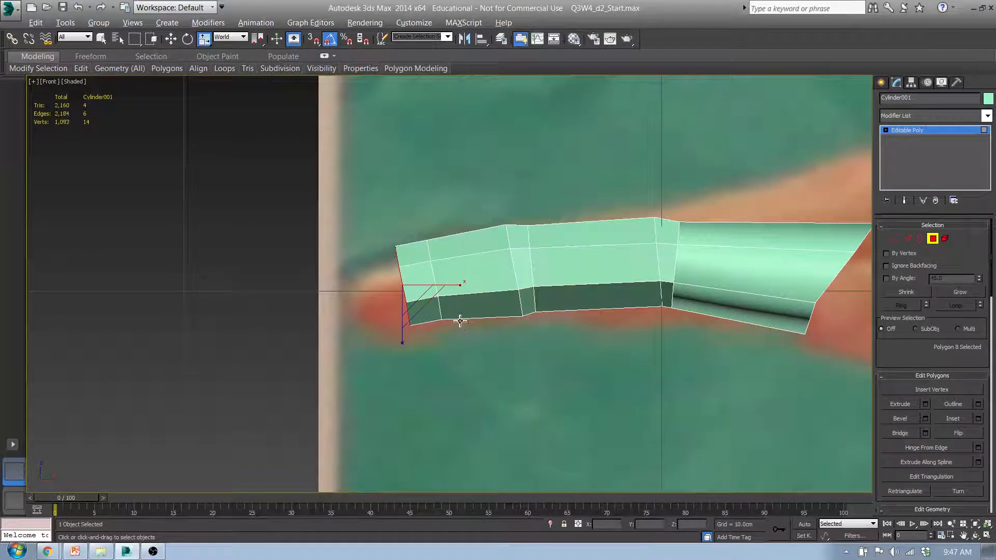
- Scale the end polygon down and reposition it in the front view to taper the fingertip
{"action": "left_click_drag", "start_coordinate": [411, 302], "coordinate": [403, 316]}
{"action": "key", "text": "w"}
{"action": "key", "text": "ctrl+z"}
{"action": "left_click_drag", "start_coordinate": [409, 274], "coordinate": [410, 271]}
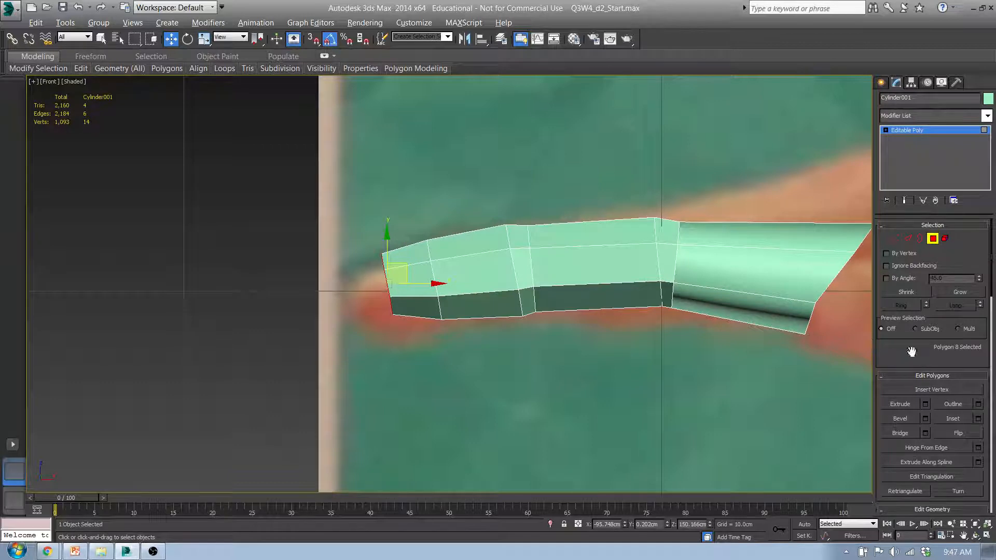
{"action": "middle_click_drag", "start_coordinate": [568, 310], "coordinate": [540, 305], "text": "alt"}
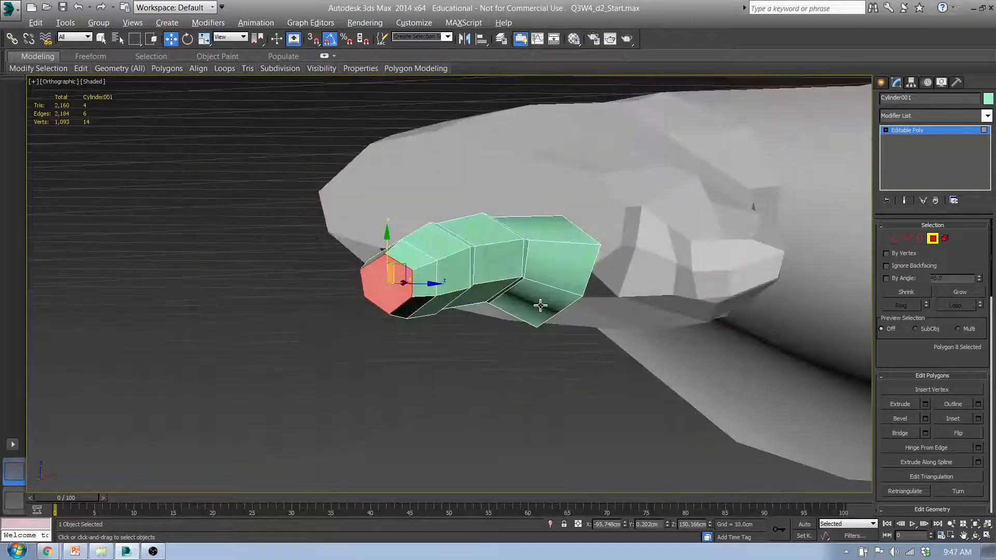
- Insert a vertex at the centre of the fingertip's end polygon
{"action": "left_click", "coordinate": [935, 390]}
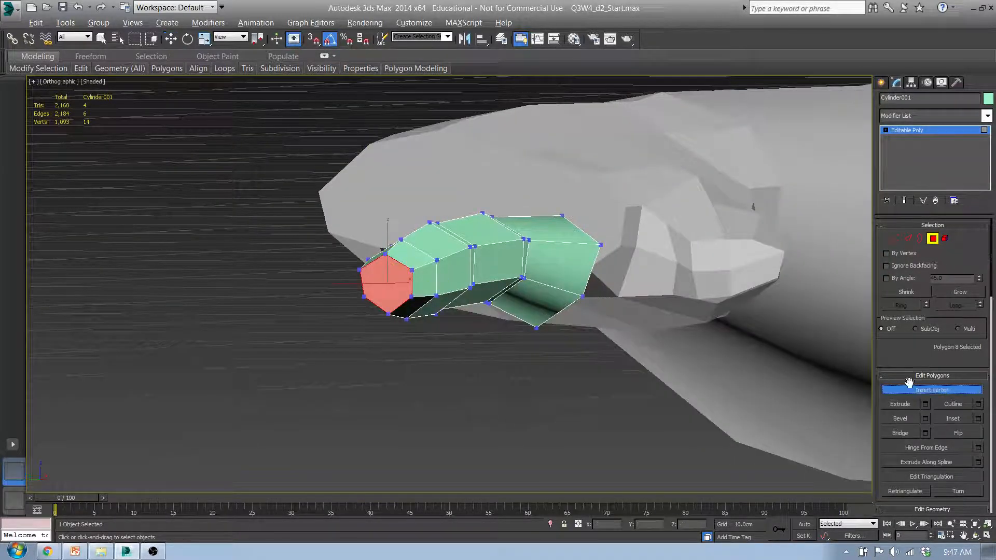
{"action": "left_click", "coordinate": [385, 280]}
{"action": "middle_click_drag", "start_coordinate": [515, 328], "coordinate": [451, 330], "text": "alt"}
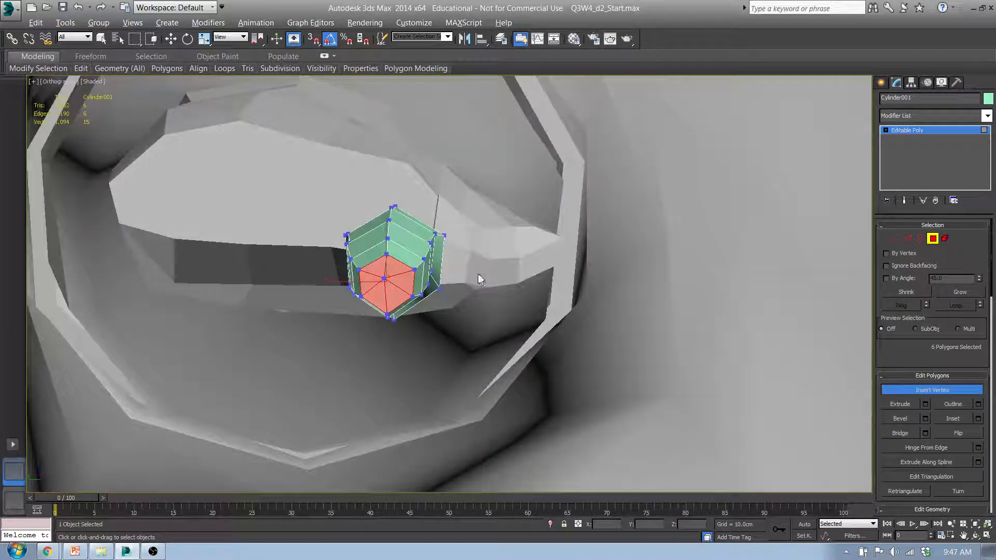
- Switch to the inserted centre vertex and relax it repeatedly to centre it within the fingertip cap
{"action": "left_click", "coordinate": [166, 68]}
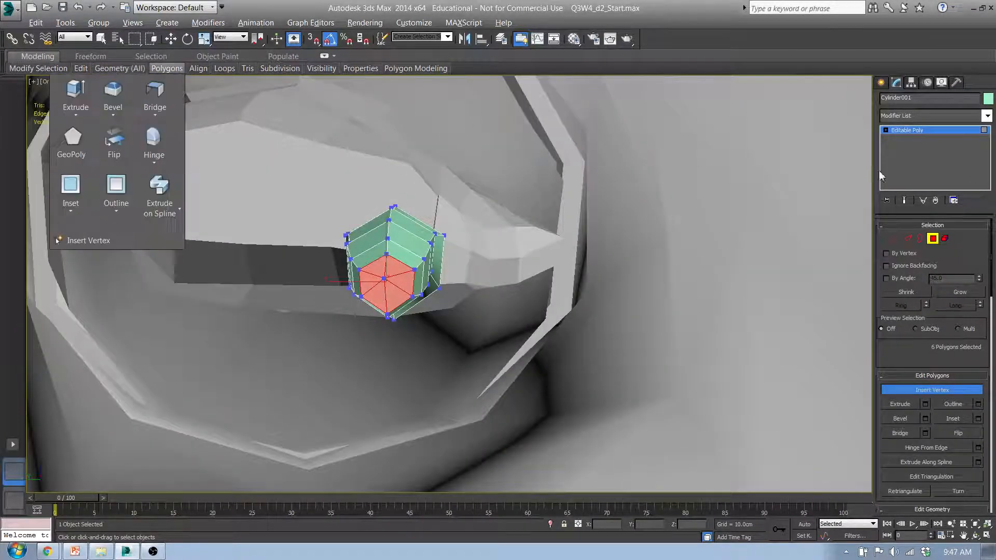
{"action": "left_click", "coordinate": [894, 238], "text": "ctrl"}
{"action": "key", "text": "w"}
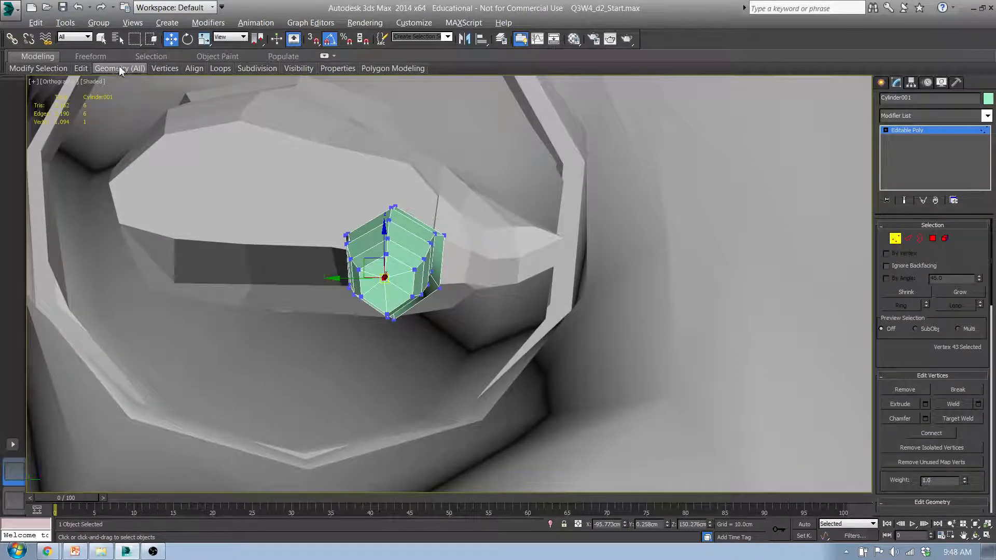
{"action": "mouse_move", "coordinate": [119, 68]}
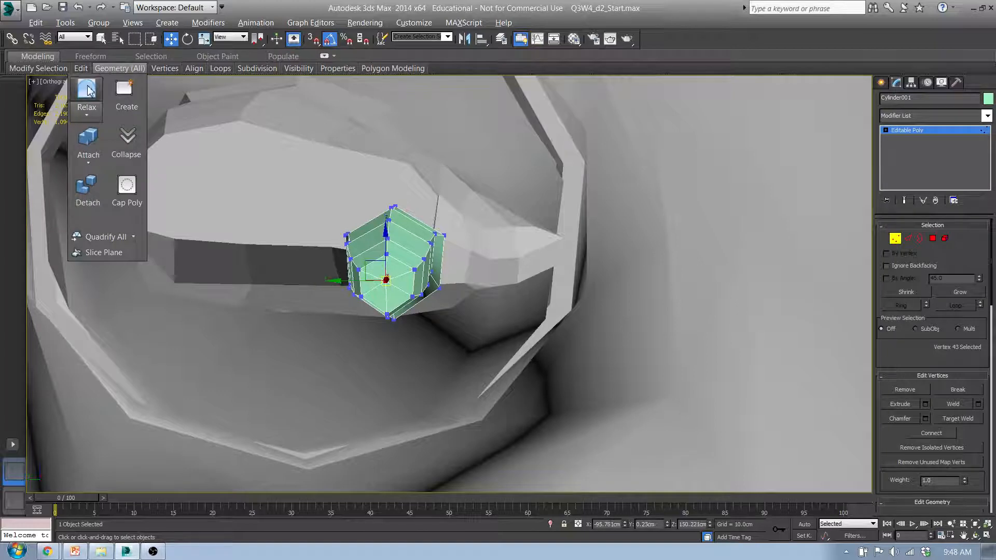
{"action": "left_click", "coordinate": [90, 91]}
{"action": "left_click", "coordinate": [89, 92]}
- Pull the centre vertex outward from the fingertip cap to form a pointed, rounded tip
{"action": "middle_click_drag", "start_coordinate": [405, 239], "coordinate": [449, 264], "text": "alt"}
{"action": "left_click_drag", "start_coordinate": [382, 256], "coordinate": [389, 259]}
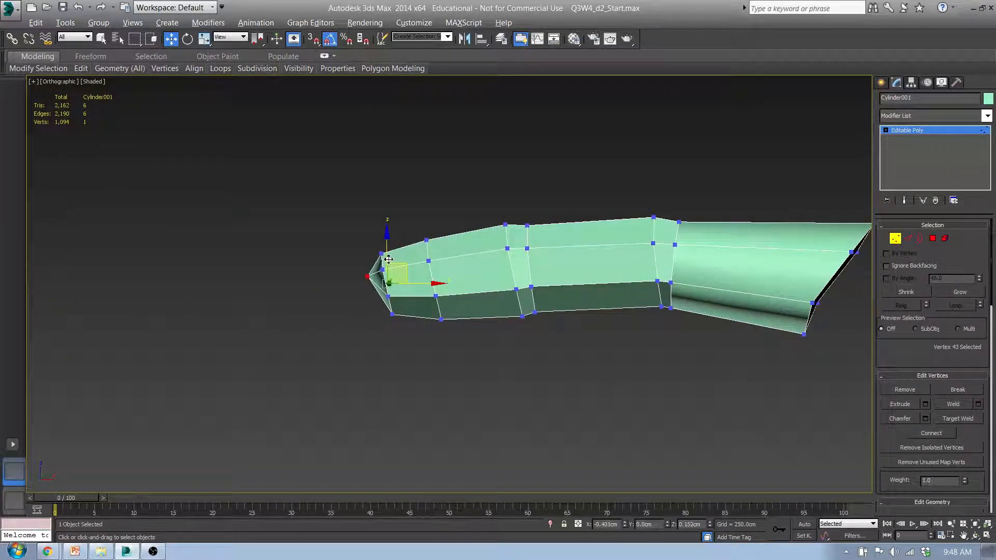
{"action": "middle_click_drag", "start_coordinate": [388, 258], "coordinate": [495, 286], "text": "alt"}
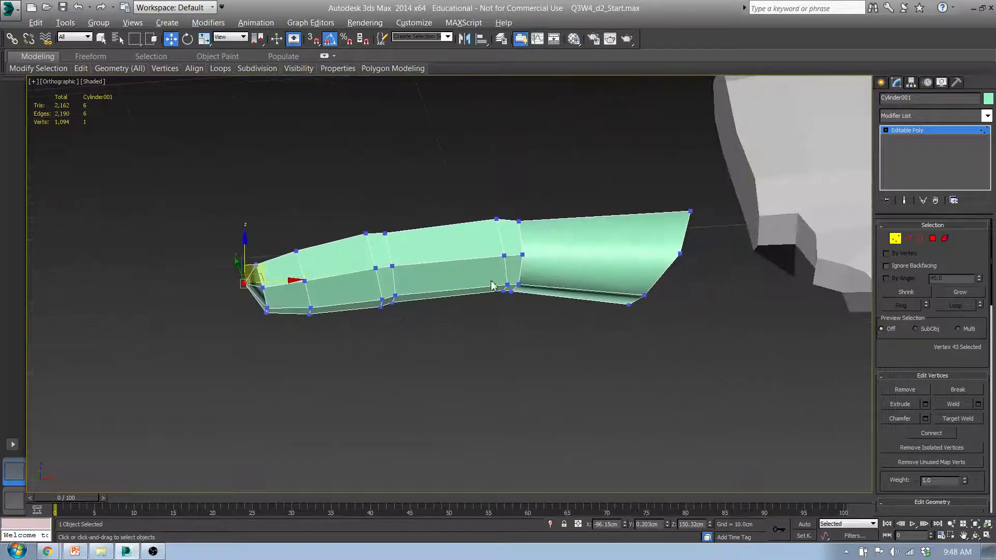
- Select all of the finger's polygons and assign them to smoothing group 4
{"action": "key", "text": "4"}
{"action": "left_click_drag", "start_coordinate": [200, 173], "coordinate": [550, 312]}
{"action": "left_click_drag", "start_coordinate": [992, 280], "coordinate": [991, 553]}
{"action": "left_click", "coordinate": [890, 376]}
{"action": "left_click", "coordinate": [889, 376]}
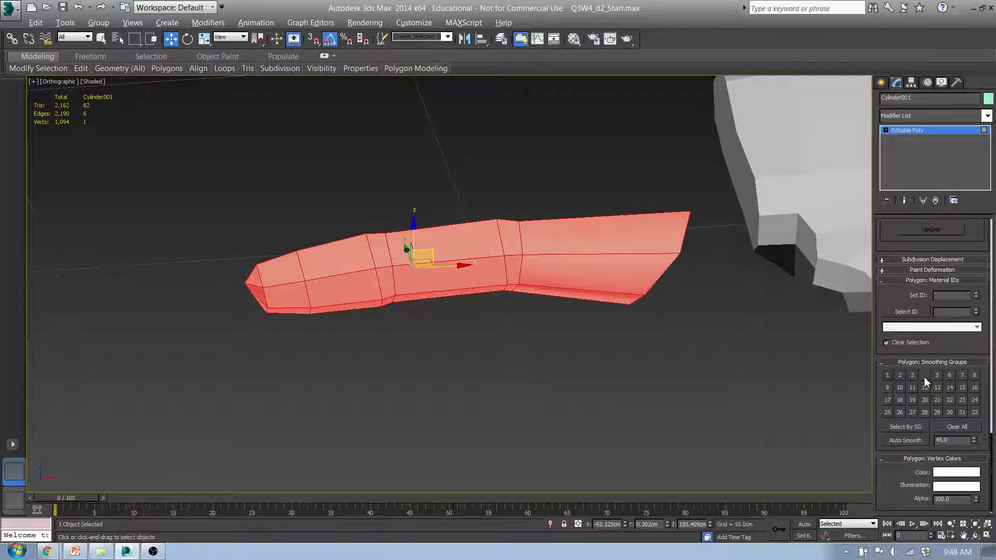
{"action": "left_click", "coordinate": [925, 375]}
{"action": "left_click", "coordinate": [637, 366]}
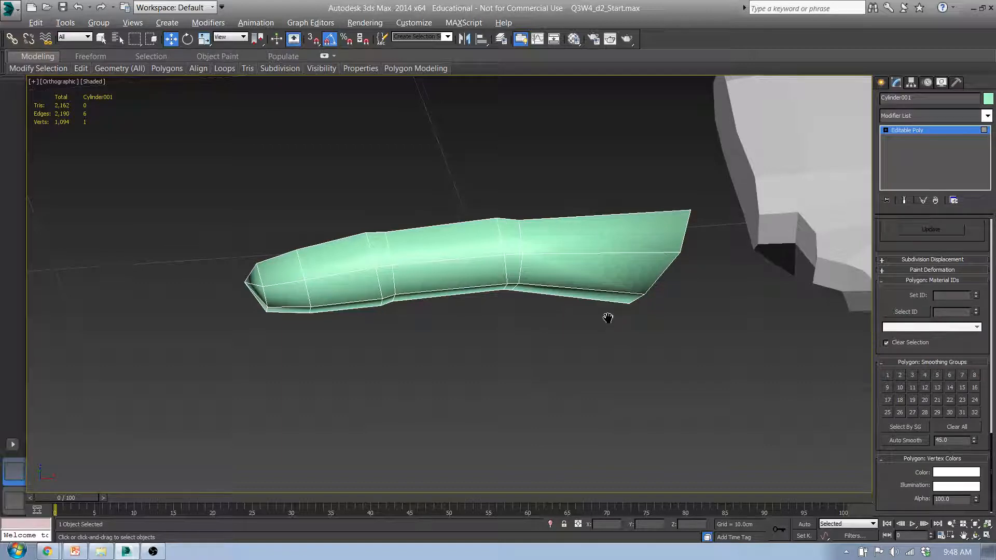
- Select the whole finger's polygons and move them onto the reference hand's middle finger in the top view
{"action": "middle_click_drag", "start_coordinate": [605, 317], "coordinate": [606, 298]}
{"action": "key", "text": "f"}
{"action": "middle_click_drag", "start_coordinate": [520, 319], "coordinate": [716, 287]}
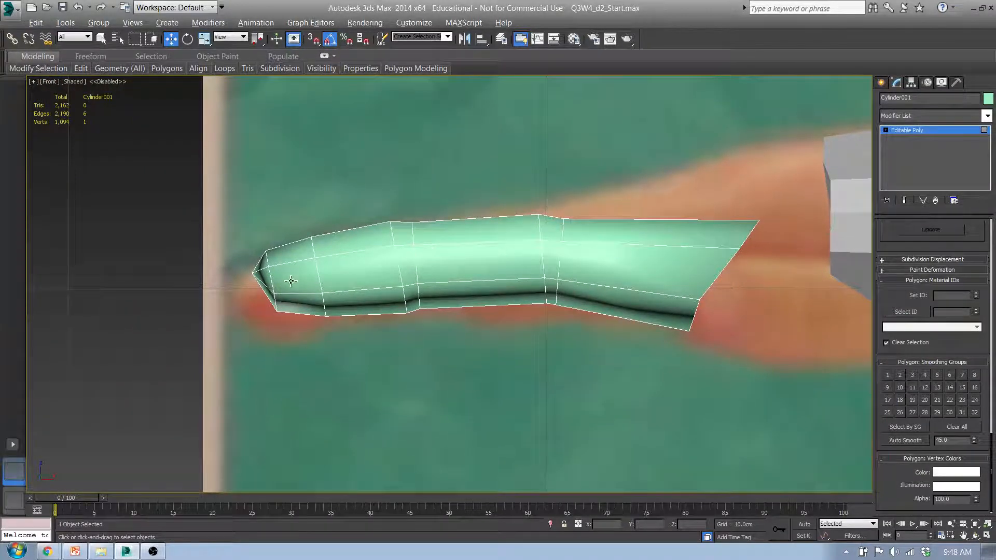
{"action": "scroll", "coordinate": [311, 280], "scroll_direction": "down", "scroll_amount": 8}
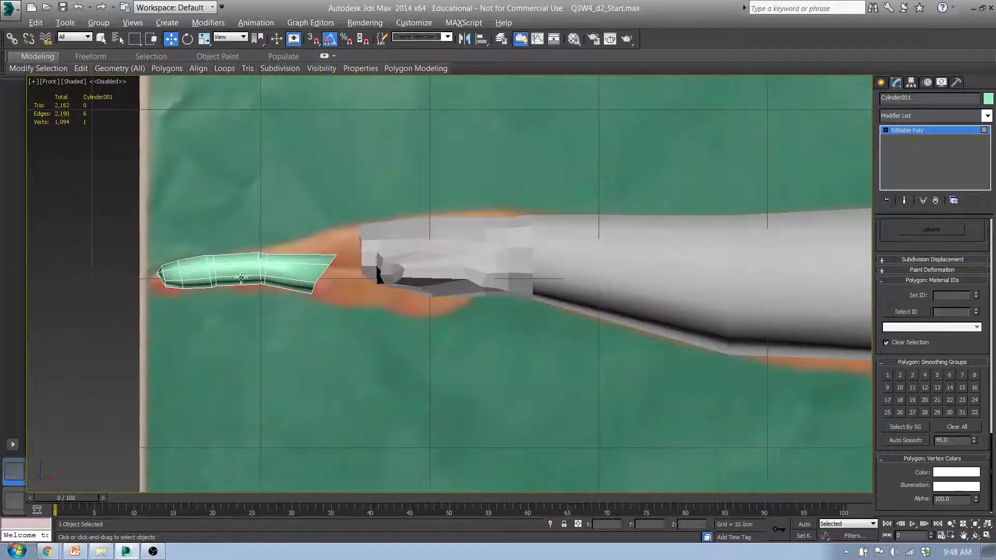
{"action": "key", "text": "t"}
{"action": "middle_click_drag", "start_coordinate": [420, 235], "coordinate": [379, 235]}
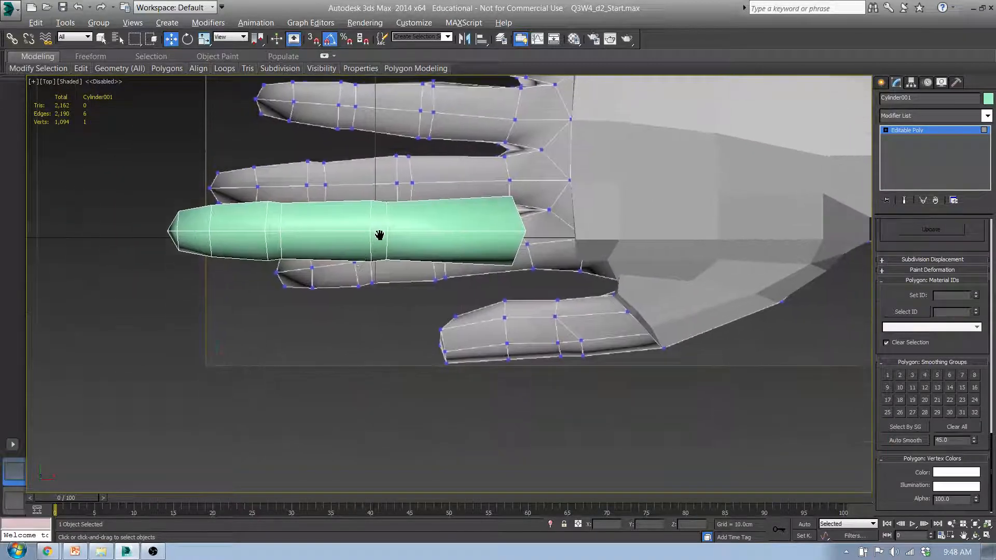
{"action": "left_click", "coordinate": [285, 224]}
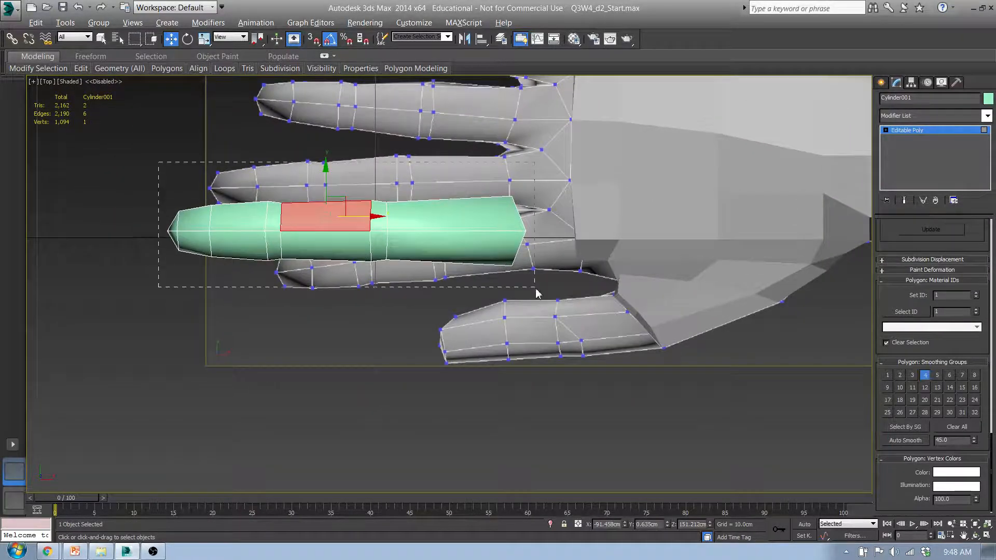
{"action": "left_click_drag", "start_coordinate": [537, 281], "coordinate": [535, 281]}
{"action": "key", "text": "e"}
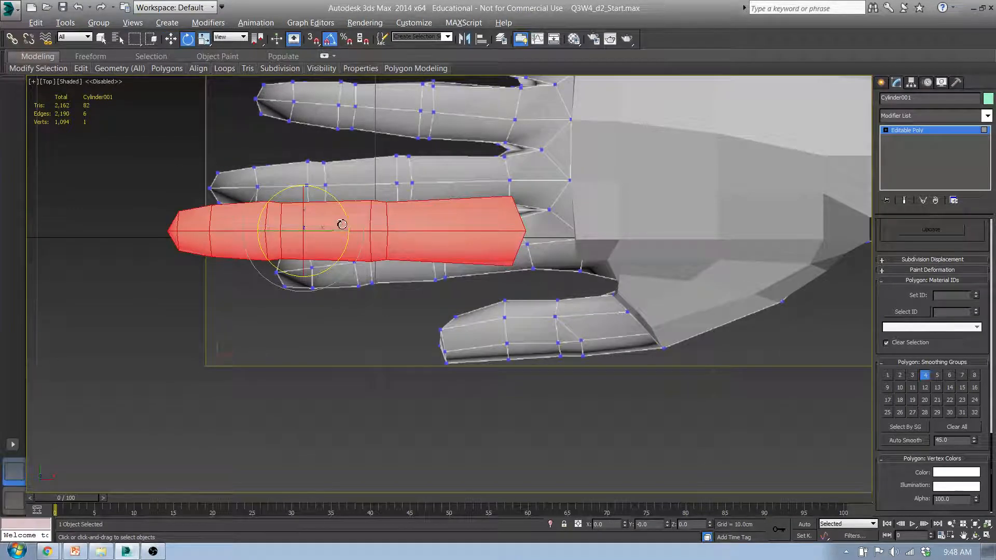
{"action": "key", "text": "w"}
{"action": "left_click_drag", "start_coordinate": [322, 220], "coordinate": [362, 174]}
- Scale the finger's polygons and refine their rotation and position to fit the reference middle finger in the top view
{"action": "key", "text": "r"}
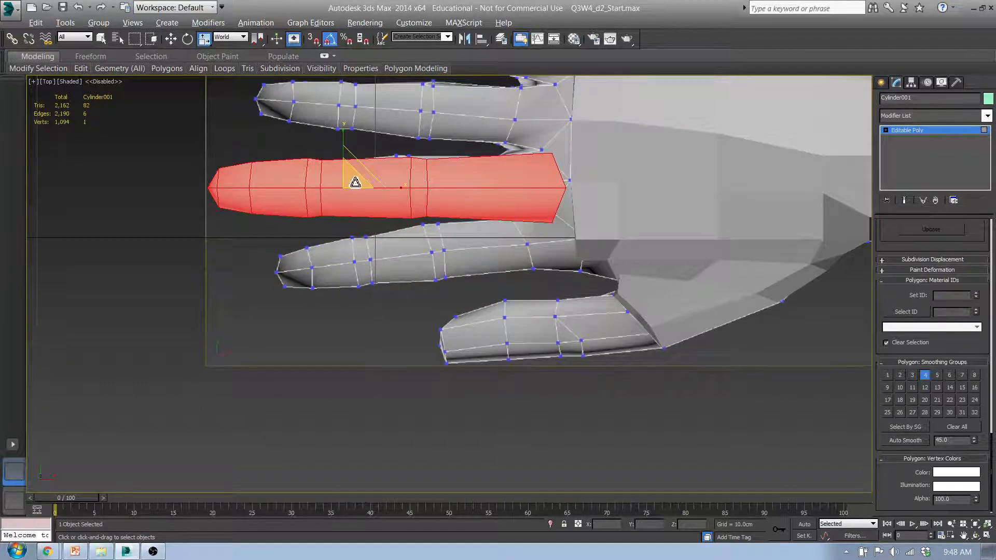
{"action": "mouse_move", "coordinate": [351, 175]}
{"action": "left_mouse_down"}
{"action": "mouse_move", "coordinate": [344, 188]}
{"action": "mouse_move", "coordinate": [346, 173]}
{"action": "mouse_move", "coordinate": [374, 163]}
{"action": "mouse_move", "coordinate": [393, 189]}
{"action": "mouse_move", "coordinate": [362, 172]}
{"action": "left_mouse_up"}
{"action": "key", "text": "w"}
{"action": "key", "text": "e"}
{"action": "key", "text": "r"}
{"action": "key", "text": "w"}
- Raise and rotate the finger in the front view so its base lines up with the back of the hand
{"action": "middle_click_drag", "start_coordinate": [436, 249], "coordinate": [439, 176], "text": "alt"}
{"action": "key", "text": "l"}
{"action": "mouse_move", "coordinate": [455, 219]}
{"action": "middle_mouse_down"}
{"action": "mouse_move", "coordinate": [453, 203]}
{"action": "mouse_move", "coordinate": [455, 217]}
{"action": "middle_mouse_up"}
{"action": "key", "text": "f"}
{"action": "scroll", "coordinate": [276, 306], "scroll_direction": "up", "scroll_amount": 5}
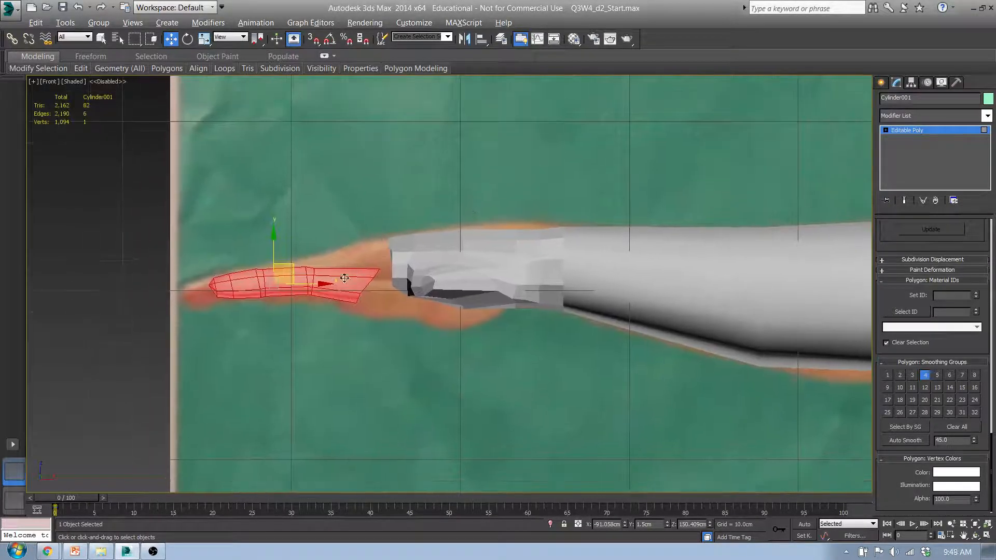
{"action": "left_click_drag", "start_coordinate": [188, 256], "coordinate": [231, 204]}
{"action": "key", "text": "e"}
{"action": "mouse_move", "coordinate": [232, 201]}
{"action": "left_mouse_down"}
{"action": "mouse_move", "coordinate": [228, 214]}
{"action": "mouse_move", "coordinate": [238, 216]}
{"action": "left_mouse_up"}
{"action": "key", "text": "w"}
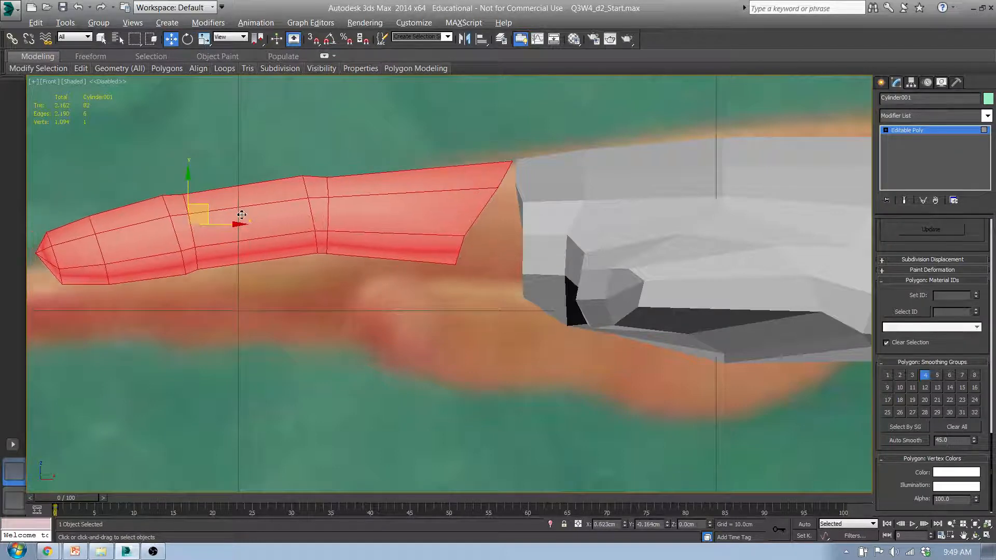
- Scale the finger's polygons down slightly in the front view to fit the hand
{"action": "middle_click_drag", "start_coordinate": [230, 236], "coordinate": [438, 252]}
{"action": "scroll", "coordinate": [457, 256], "scroll_direction": "down", "scroll_amount": 2}
{"action": "key", "text": "r"}
{"action": "left_click_drag", "start_coordinate": [440, 230], "coordinate": [420, 228]}
{"action": "key", "text": "w"}
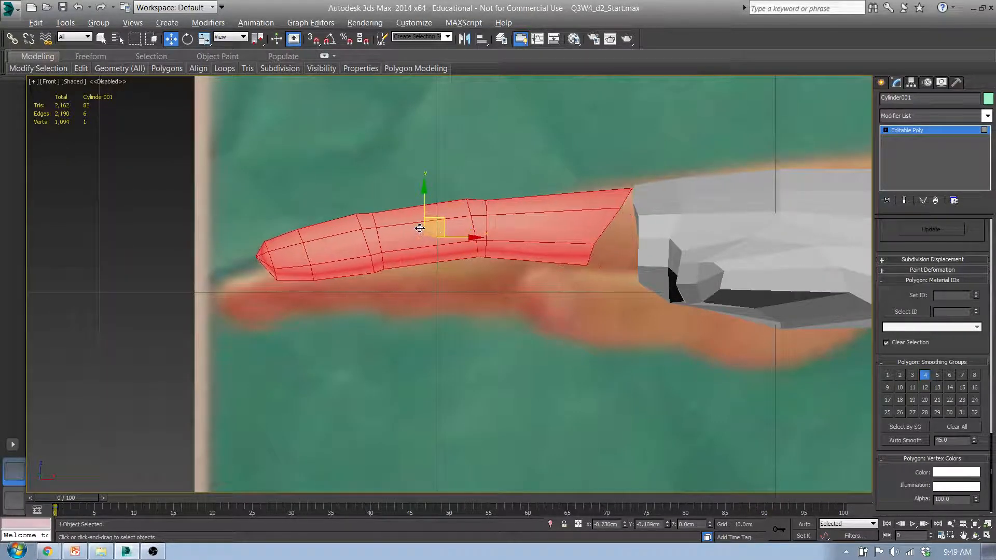
- Check the finger's size and placement against the hand in the top and front views
{"action": "middle_click_drag", "start_coordinate": [418, 228], "coordinate": [495, 326], "text": "alt"}
{"action": "key", "text": "t"}
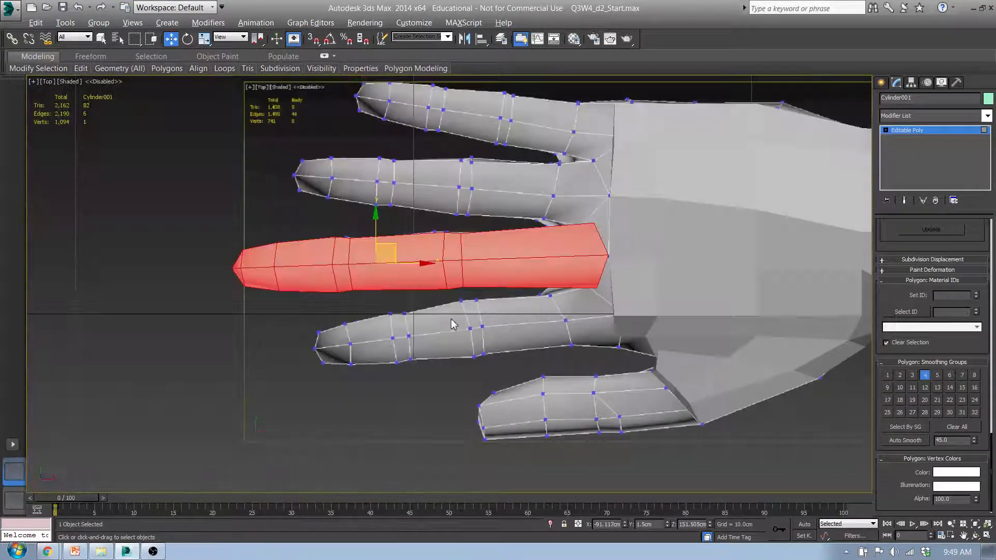
{"action": "middle_click_drag", "start_coordinate": [527, 257], "coordinate": [315, 252]}
{"action": "key", "text": "l"}
{"action": "key", "text": "f"}
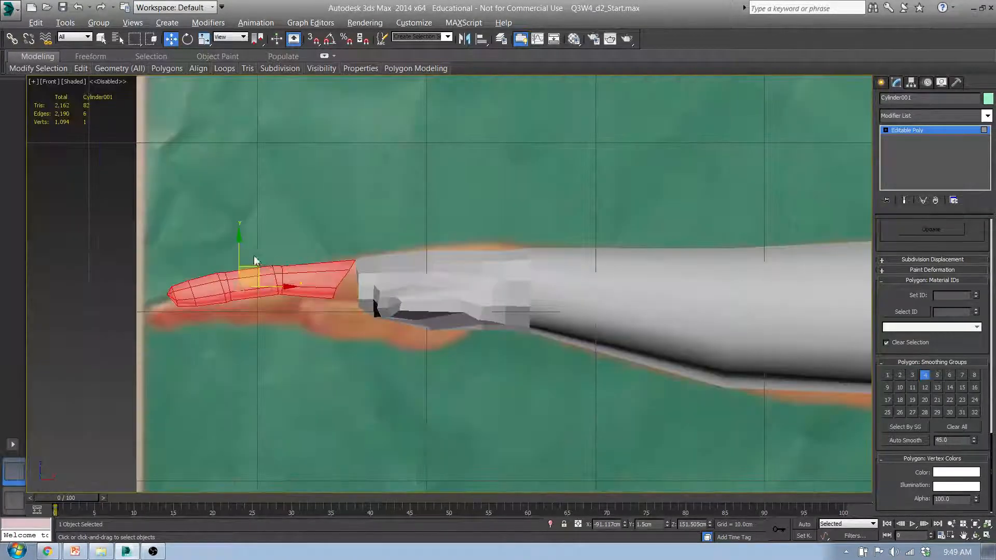
{"action": "scroll", "coordinate": [269, 282], "scroll_direction": "up", "scroll_amount": 5}
{"action": "middle_click_drag", "start_coordinate": [279, 286], "coordinate": [440, 253]}
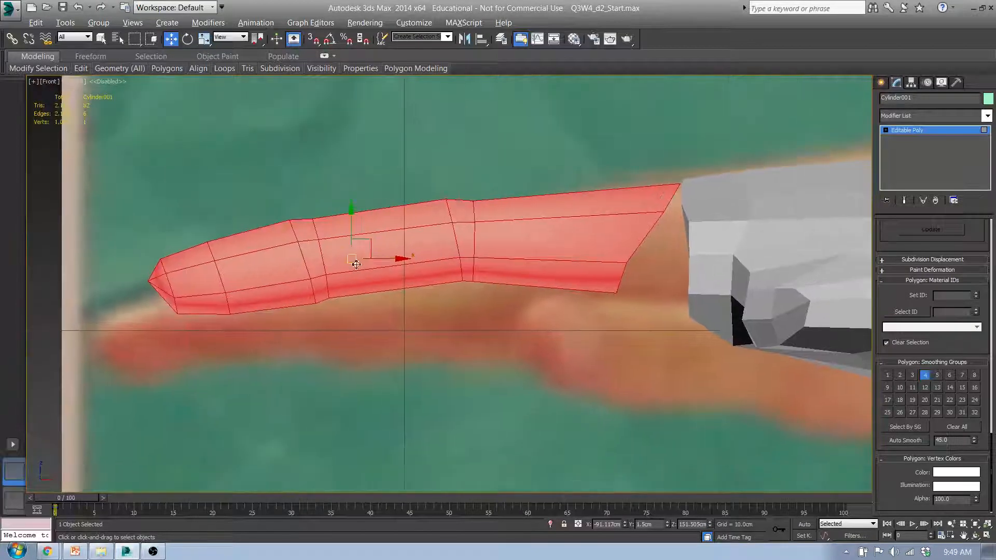
{"action": "middle_click_drag", "start_coordinate": [514, 305], "coordinate": [477, 308]}
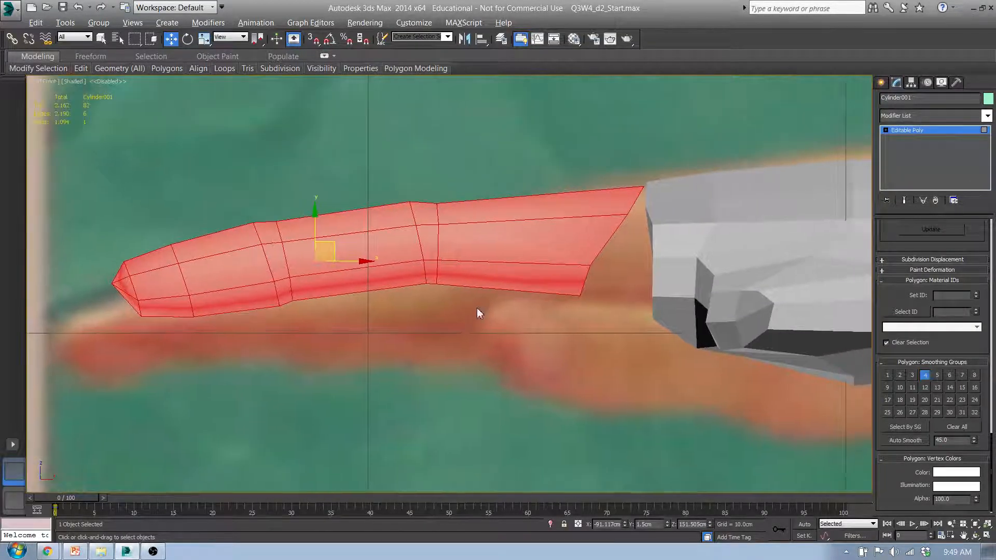
- Select the lower vertices of the edge loop on the palm side of the middle joint and move them down slightly
{"action": "left_click", "coordinate": [413, 281]}
{"action": "key", "text": "1"}
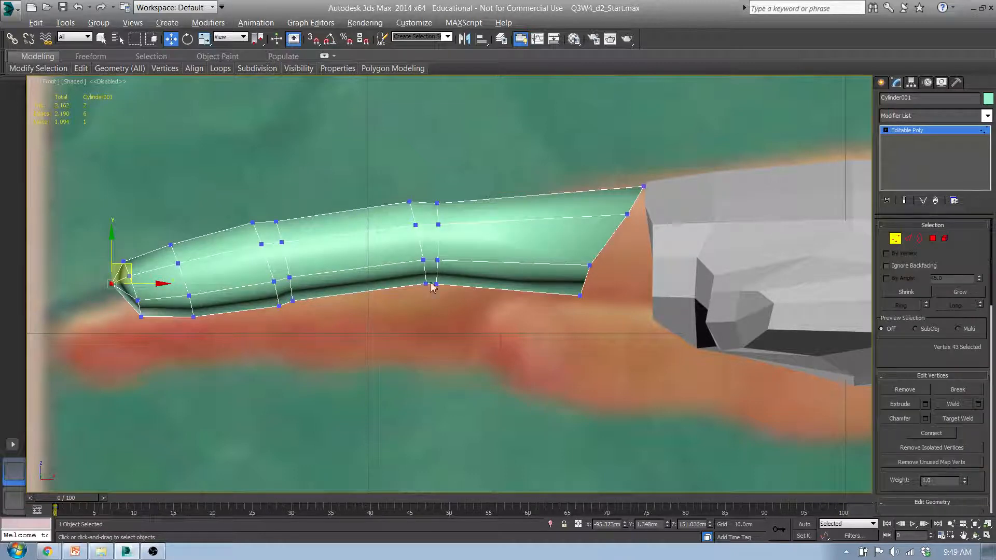
{"action": "left_click_drag", "start_coordinate": [406, 249], "coordinate": [453, 299]}
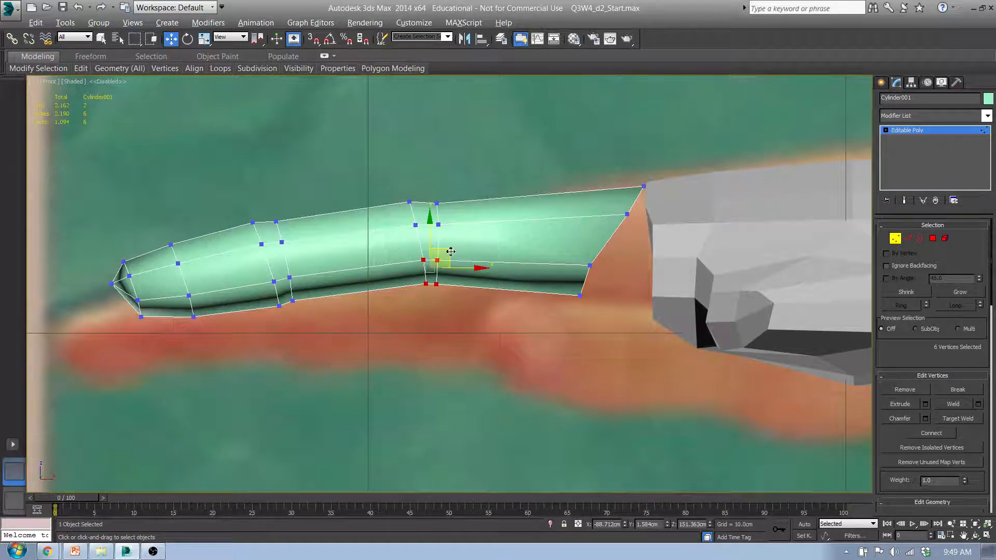
{"action": "left_click_drag", "start_coordinate": [424, 260], "coordinate": [434, 292], "text": "alt"}
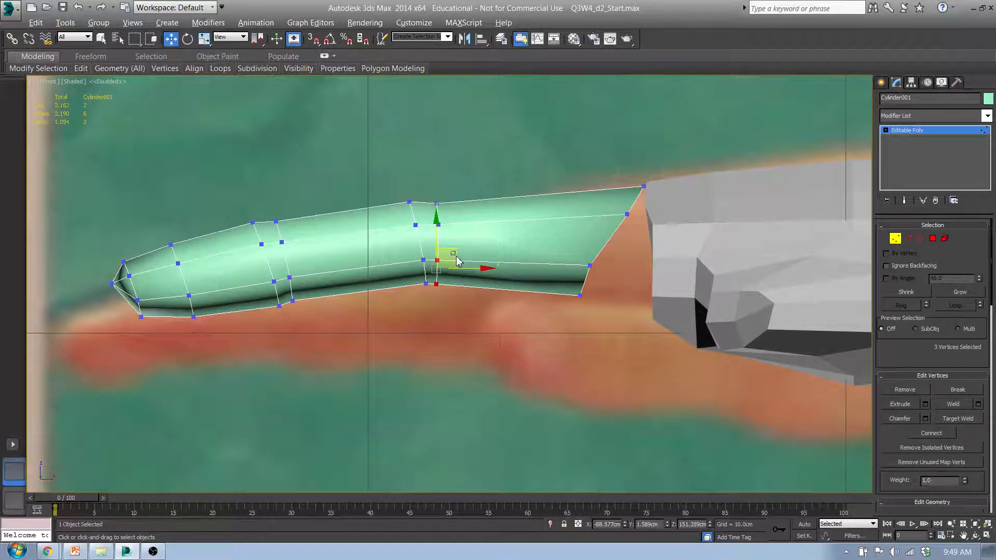
{"action": "left_click_drag", "start_coordinate": [442, 243], "coordinate": [442, 246]}
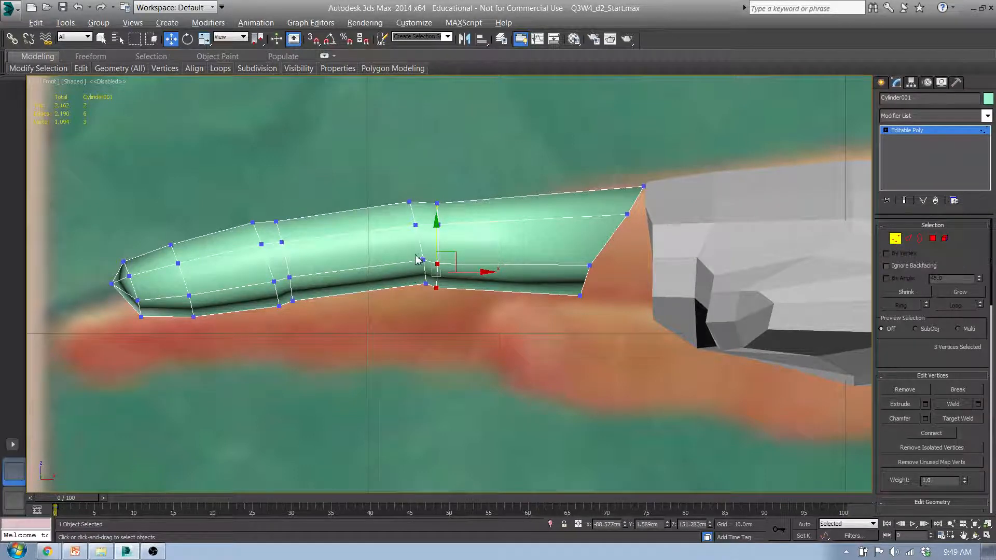
{"action": "mouse_move", "coordinate": [455, 252]}
{"action": "left_mouse_down"}
{"action": "mouse_move", "coordinate": [429, 257]}
{"action": "mouse_move", "coordinate": [455, 256]}
{"action": "left_mouse_up"}
- Leave vertex editing and clone the finger as one independent copy placed over the ring finger in the top view
{"action": "middle_click_drag", "start_coordinate": [455, 256], "coordinate": [382, 399], "text": "alt"}
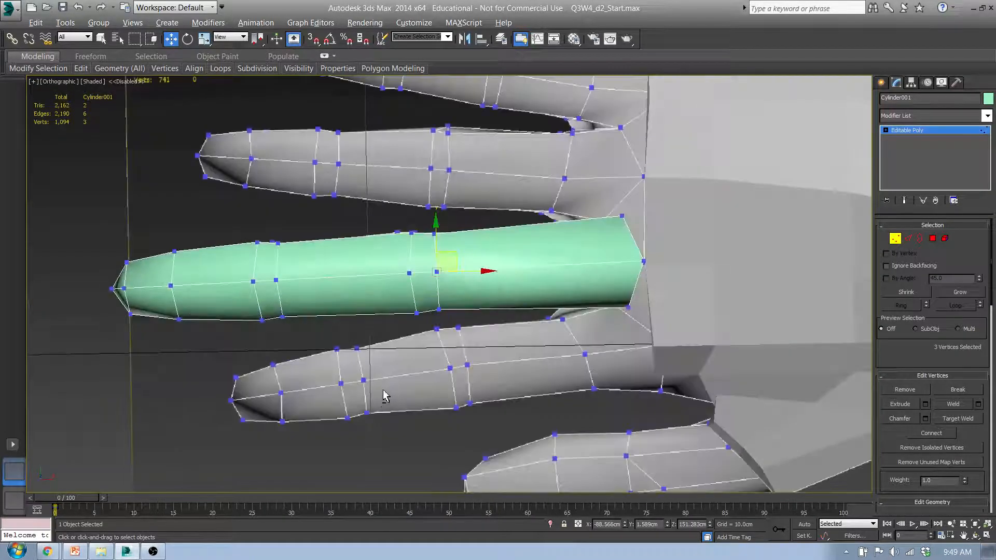
{"action": "scroll", "coordinate": [385, 396], "scroll_direction": "down", "scroll_amount": 3}
{"action": "key", "text": "t"}
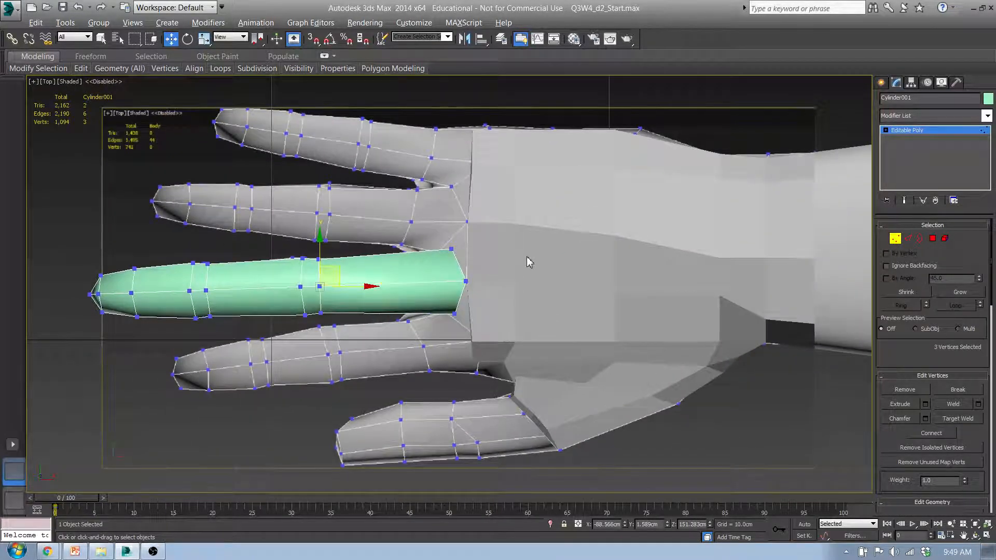
{"action": "left_click", "coordinate": [415, 292]}
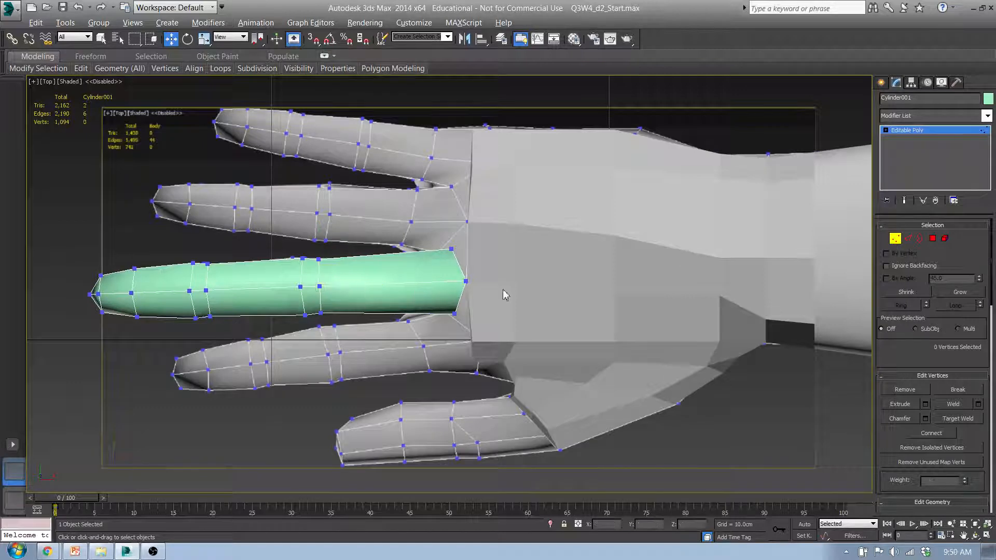
{"action": "left_click", "coordinate": [881, 82]}
{"action": "left_click_drag", "start_coordinate": [431, 303], "coordinate": [430, 226], "text": "shift"}
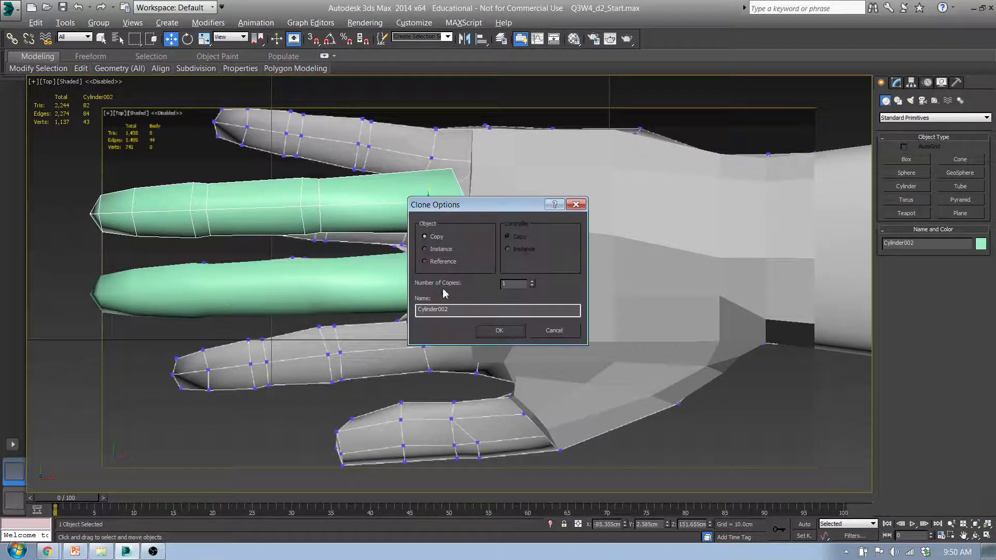
{"action": "left_click", "coordinate": [491, 331]}
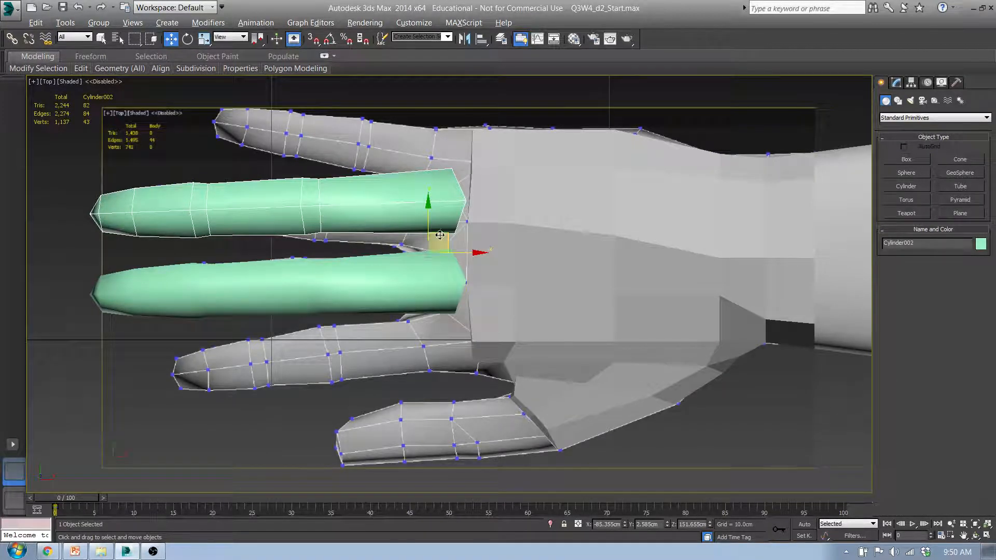
- Clone the middle finger twice more as independent copies, placing one near the index finger and one near the little finger
{"action": "left_click", "coordinate": [425, 267]}
{"action": "left_click_drag", "start_coordinate": [431, 303], "coordinate": [431, 372], "text": "shift"}
{"action": "left_click", "coordinate": [500, 337]}
{"action": "left_click", "coordinate": [436, 196]}
{"action": "middle_click_drag", "start_coordinate": [436, 196], "coordinate": [444, 295]}
{"action": "left_click_drag", "start_coordinate": [429, 302], "coordinate": [429, 193], "text": "shift"}
{"action": "left_click", "coordinate": [495, 332]}
{"action": "middle_click_drag", "start_coordinate": [437, 372], "coordinate": [446, 295]}
- Select the ring finger copy and rotate it to follow the reference ring finger's angle
{"action": "left_click", "coordinate": [456, 227]}
{"action": "left_click", "coordinate": [445, 229]}
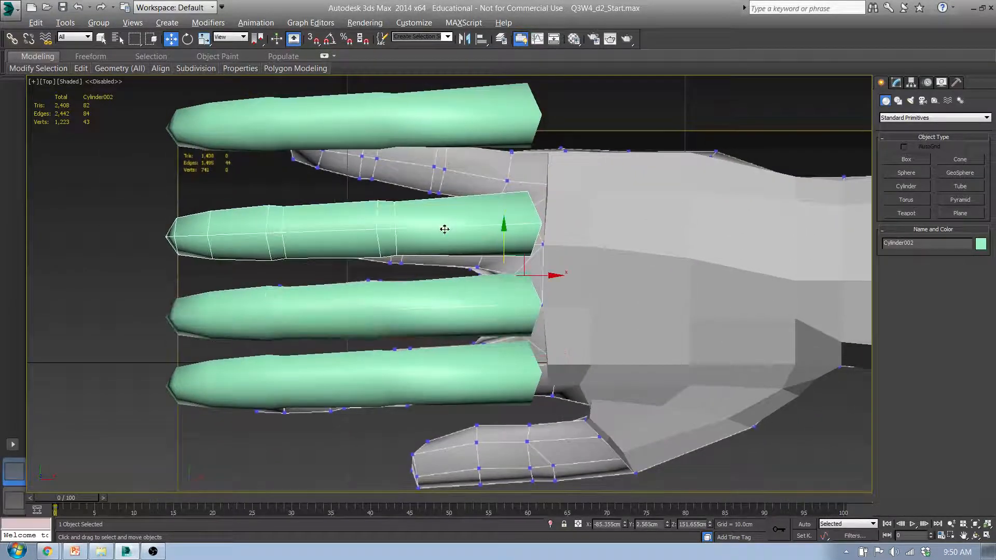
{"action": "key", "text": "e"}
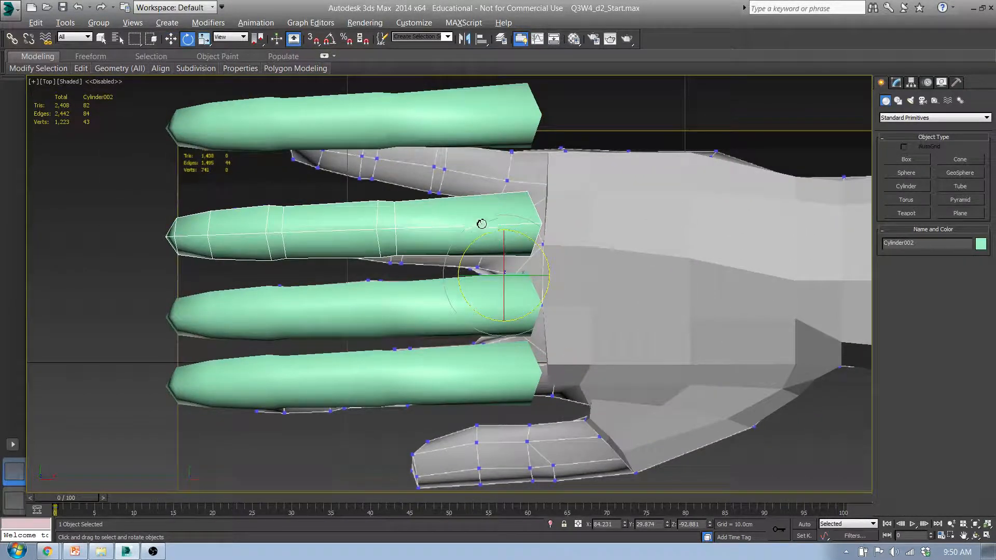
{"action": "left_click_drag", "start_coordinate": [541, 255], "coordinate": [545, 261]}
- Center the ring finger copy's pivot on the object using Affect Pivot Only
{"action": "key", "text": "r"}
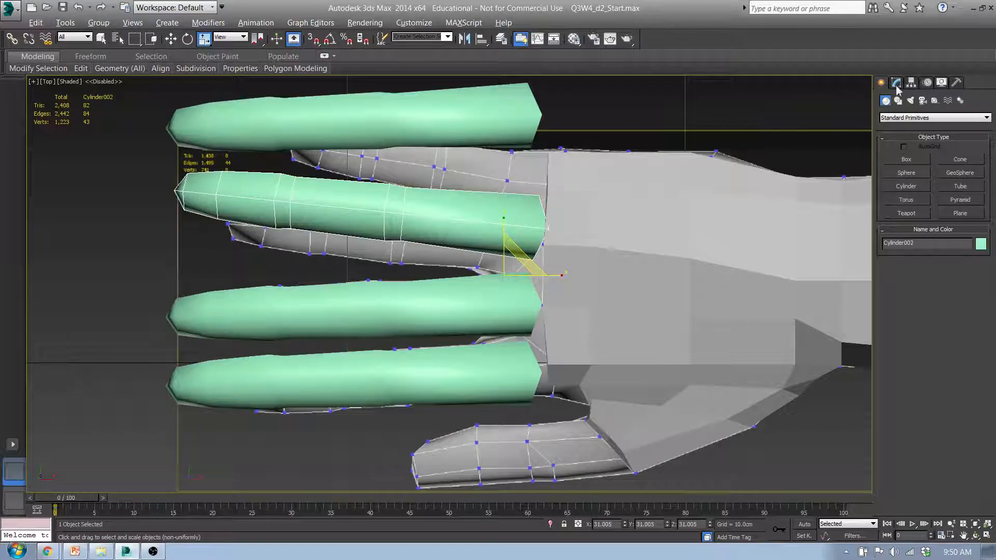
{"action": "left_click", "coordinate": [911, 82]}
{"action": "left_click", "coordinate": [949, 161]}
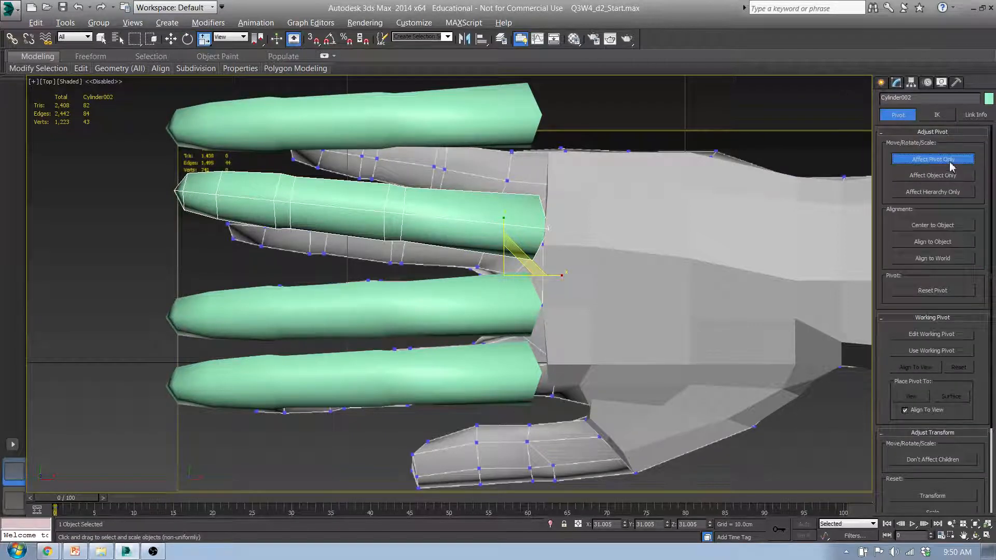
{"action": "left_click", "coordinate": [939, 228]}
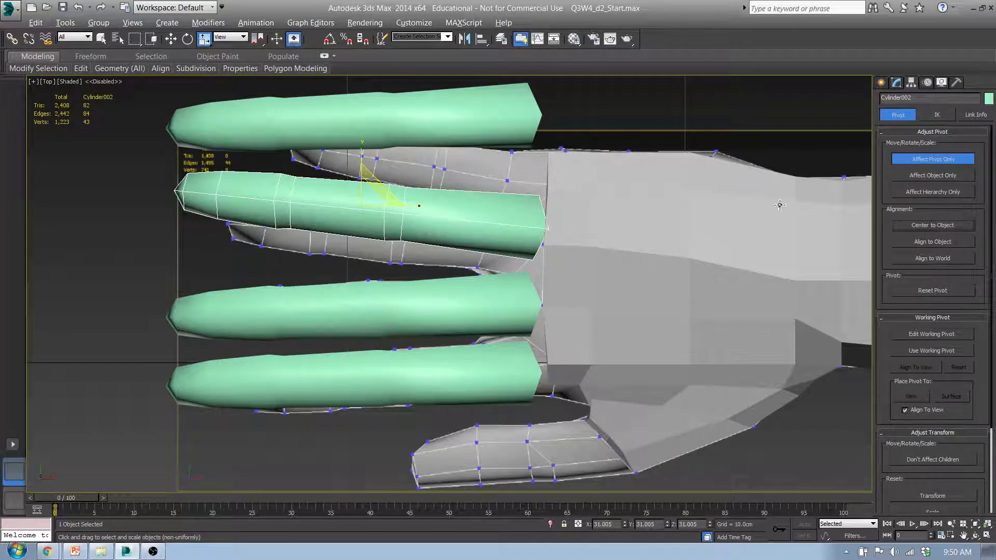
{"action": "left_click", "coordinate": [947, 243]}
{"action": "left_click", "coordinate": [903, 115]}
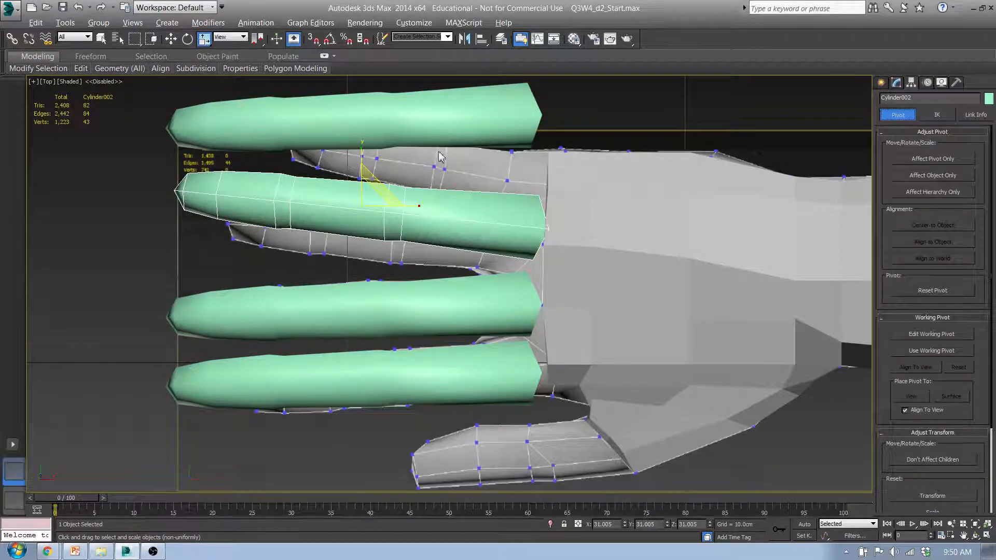
- Scale the ring finger copy down and adjust its position and rotation to match the reference ring finger
{"action": "left_click_drag", "start_coordinate": [373, 196], "coordinate": [397, 218]}
{"action": "key", "text": "w"}
{"action": "key", "text": "e"}
{"action": "key", "text": "r"}
{"action": "key", "text": "w"}
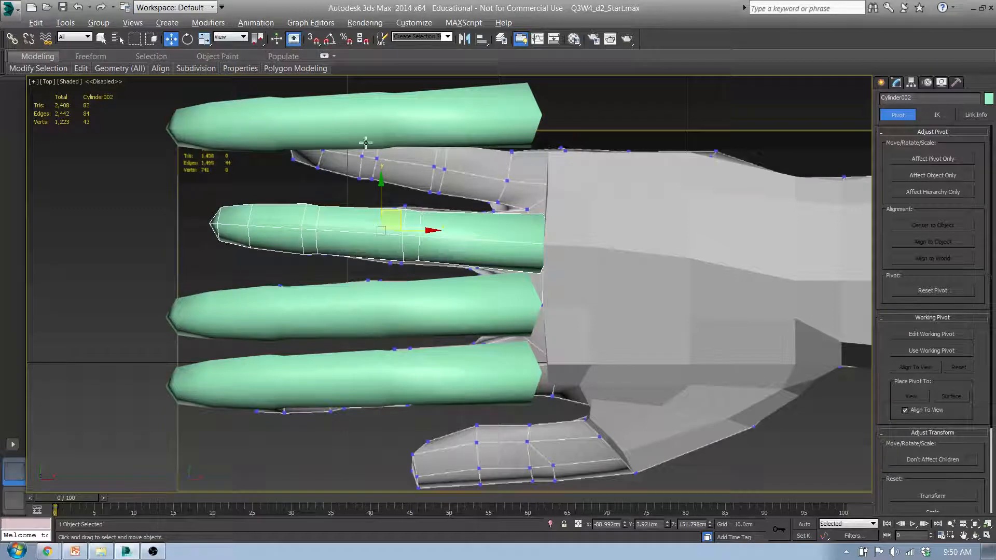
- Switch scaling to the Local coordinate system and shorten the ring finger copy along its length
{"action": "key", "text": "r"}
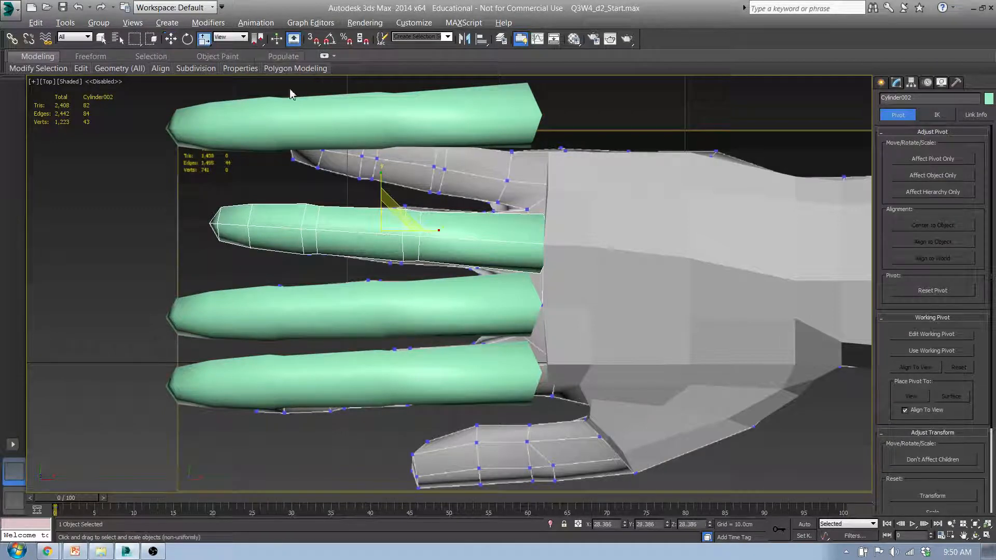
{"action": "left_click", "coordinate": [243, 37]}
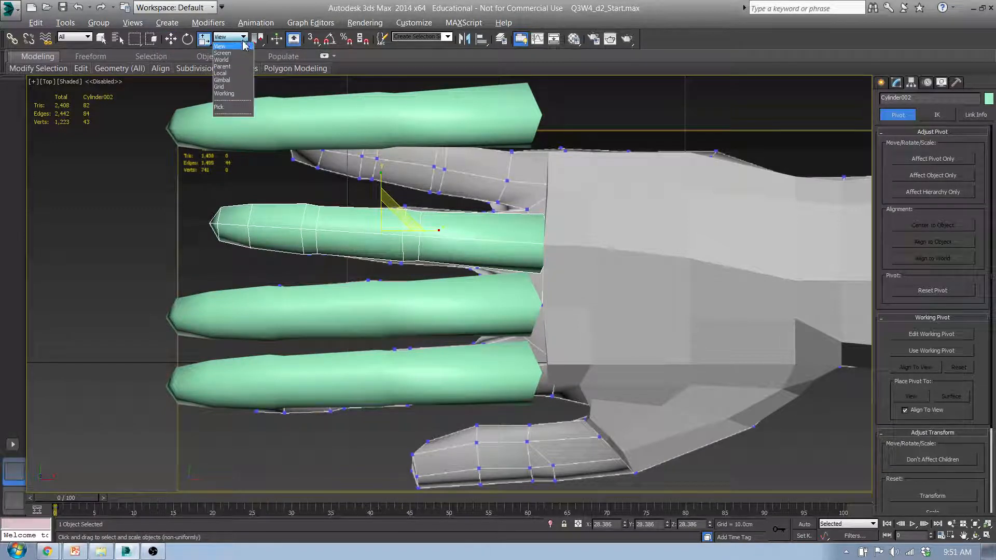
{"action": "left_click", "coordinate": [228, 79]}
{"action": "left_click_drag", "start_coordinate": [321, 226], "coordinate": [324, 223]}
- Select the little finger copy above the hand and center its pivot on the object using Affect Pivot Only
{"action": "left_click", "coordinate": [447, 112]}
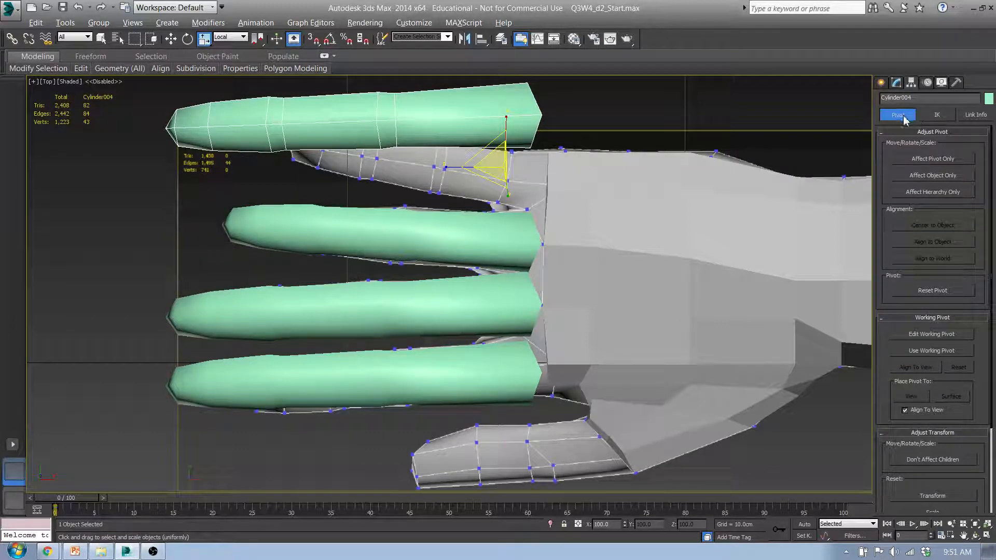
{"action": "left_click", "coordinate": [943, 160]}
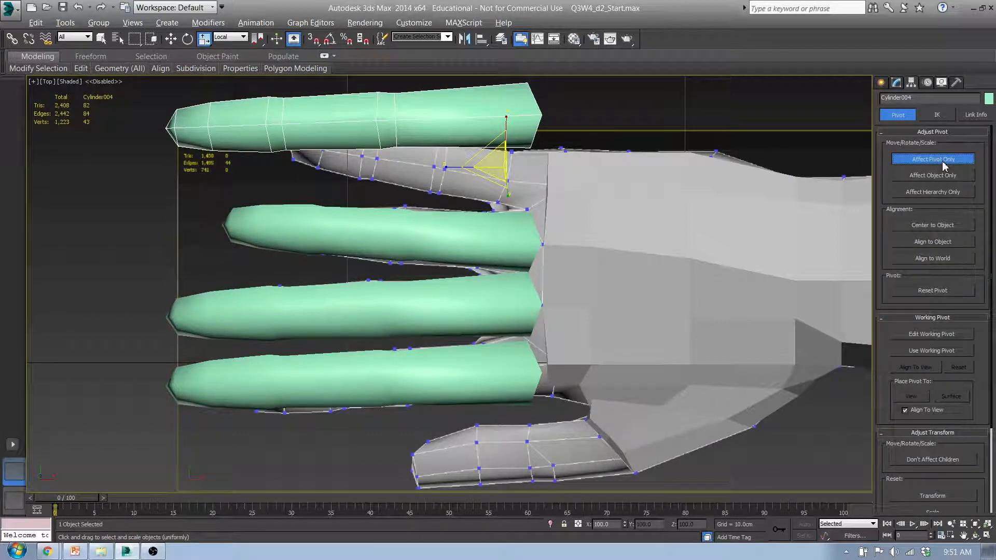
{"action": "left_click", "coordinate": [932, 225]}
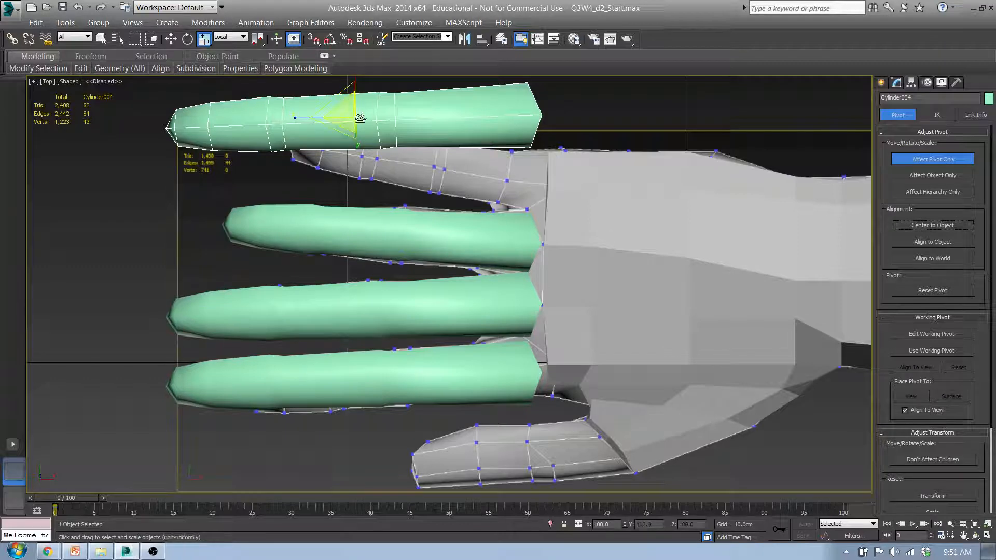
{"action": "left_click", "coordinate": [936, 159]}
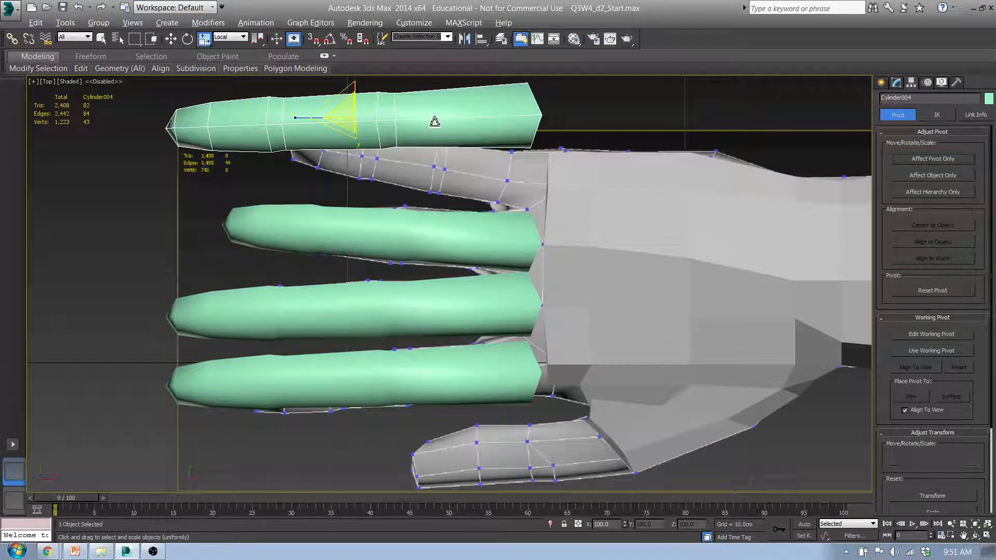
- Rotate the little finger copy, scale it down and place it over the reference little finger
{"action": "key", "text": "e"}
{"action": "left_click_drag", "start_coordinate": [396, 96], "coordinate": [403, 109]}
{"action": "key", "text": "r"}
{"action": "middle_click_drag", "start_coordinate": [425, 140], "coordinate": [452, 228]}
{"action": "left_click_drag", "start_coordinate": [378, 194], "coordinate": [458, 234]}
{"action": "key", "text": "w"}
{"action": "key", "text": "r"}
{"action": "left_click_drag", "start_coordinate": [385, 238], "coordinate": [471, 219]}
- Fine-tune the little finger copy's angle, length and position against the reference little finger
{"action": "key", "text": "w"}
{"action": "key", "text": "e"}
{"action": "key", "text": "w"}
{"action": "key", "text": "e"}
{"action": "key", "text": "r"}
{"action": "left_click_drag", "start_coordinate": [383, 236], "coordinate": [392, 231]}
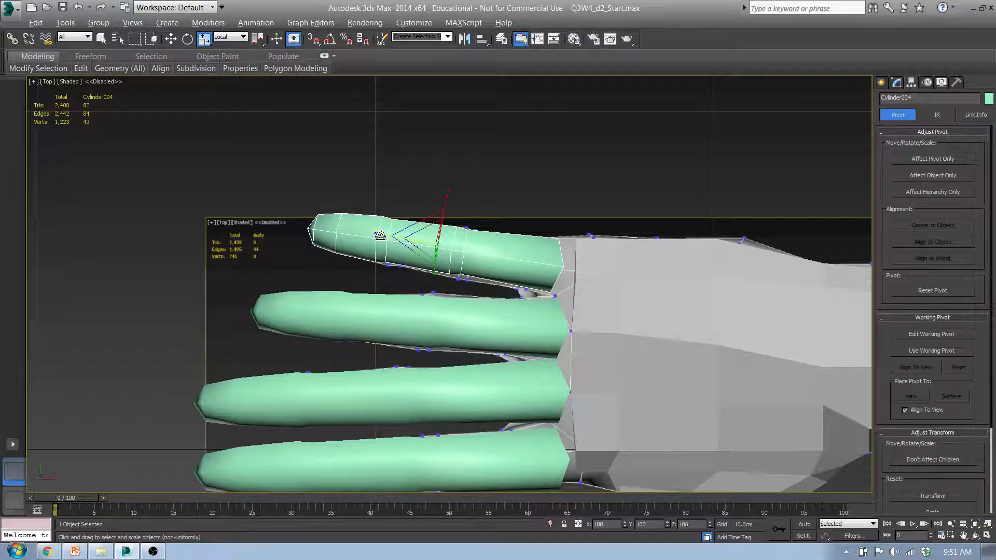
{"action": "key", "text": "w"}
{"action": "left_click_drag", "start_coordinate": [452, 232], "coordinate": [478, 255]}
- Select the index finger copy in the top view and center its pivot on the object using Affect Pivot Only
{"action": "middle_click_drag", "start_coordinate": [514, 381], "coordinate": [526, 336], "text": "alt"}
{"action": "key", "text": "t"}
{"action": "left_click", "coordinate": [459, 335]}
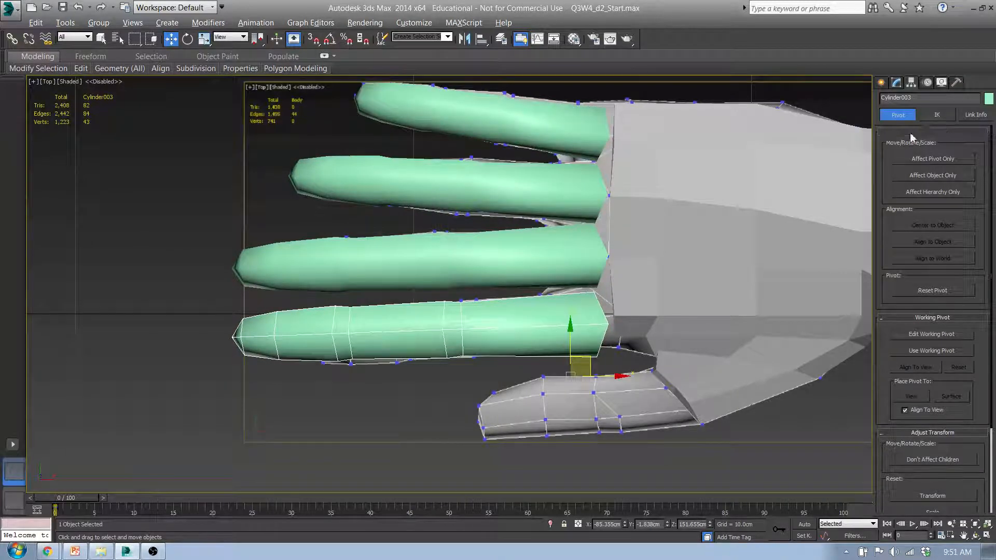
{"action": "left_click", "coordinate": [934, 159]}
{"action": "left_click", "coordinate": [945, 227]}
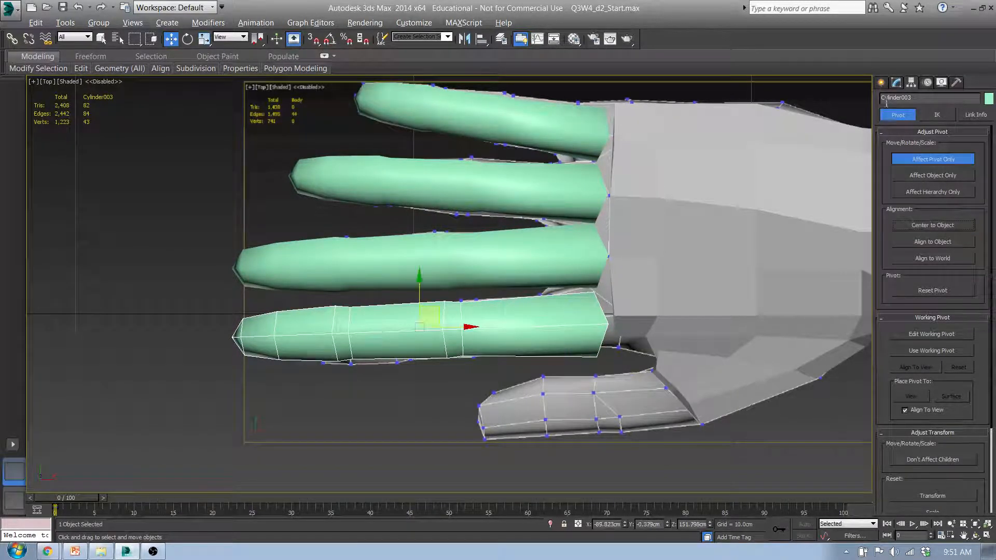
{"action": "left_click", "coordinate": [924, 160]}
- Rotate, scale down, reposition and shorten the index finger copy to match the reference index finger
{"action": "key", "text": "e"}
{"action": "left_click_drag", "start_coordinate": [462, 311], "coordinate": [456, 306]}
{"action": "key", "text": "r"}
{"action": "left_click_drag", "start_coordinate": [406, 329], "coordinate": [482, 300]}
{"action": "key", "text": "w"}
{"action": "key", "text": "e"}
{"action": "key", "text": "r"}
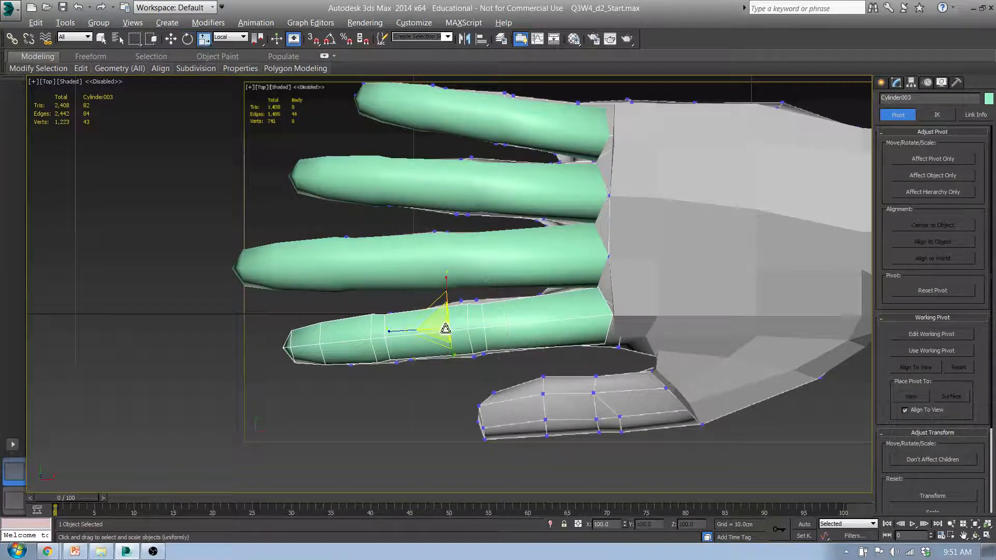
{"action": "left_click_drag", "start_coordinate": [445, 328], "coordinate": [443, 332]}
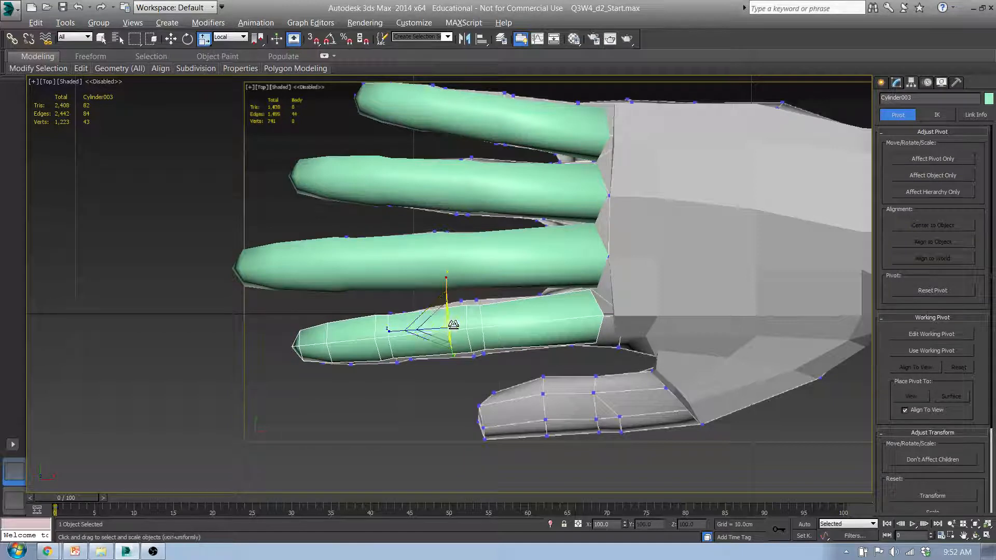
- Check the four fingers' fit to the hand and reference in orbited, front and top views
{"action": "middle_click_drag", "start_coordinate": [452, 323], "coordinate": [477, 324], "text": "alt"}
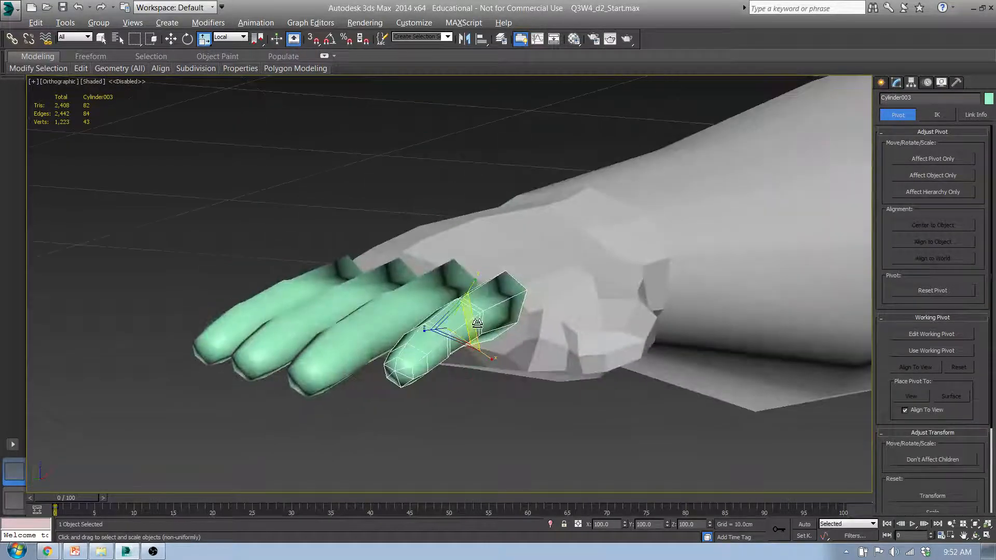
{"action": "left_click_drag", "start_coordinate": [477, 323], "coordinate": [521, 334]}
{"action": "key", "text": "f"}
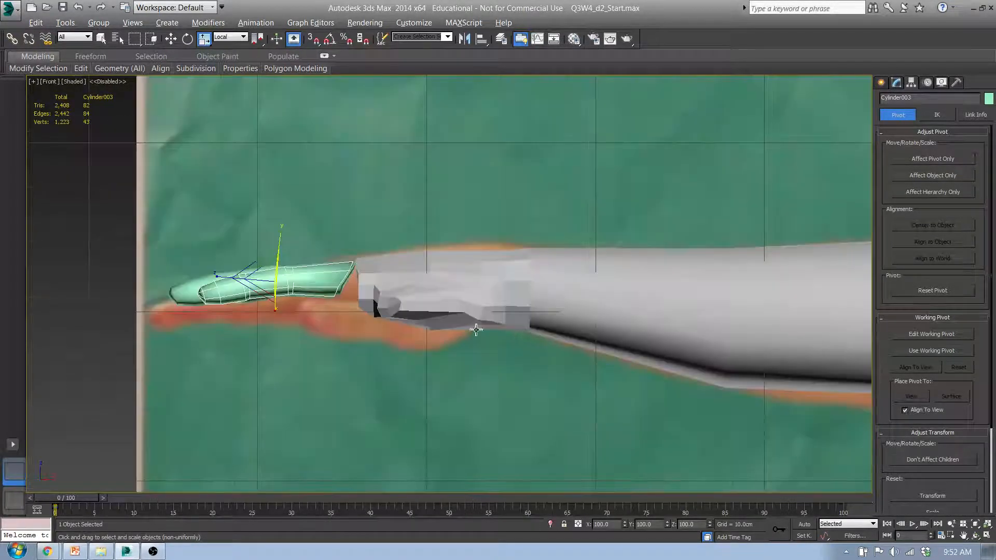
{"action": "key", "text": "t"}
{"action": "middle_click_drag", "start_coordinate": [382, 322], "coordinate": [360, 284]}
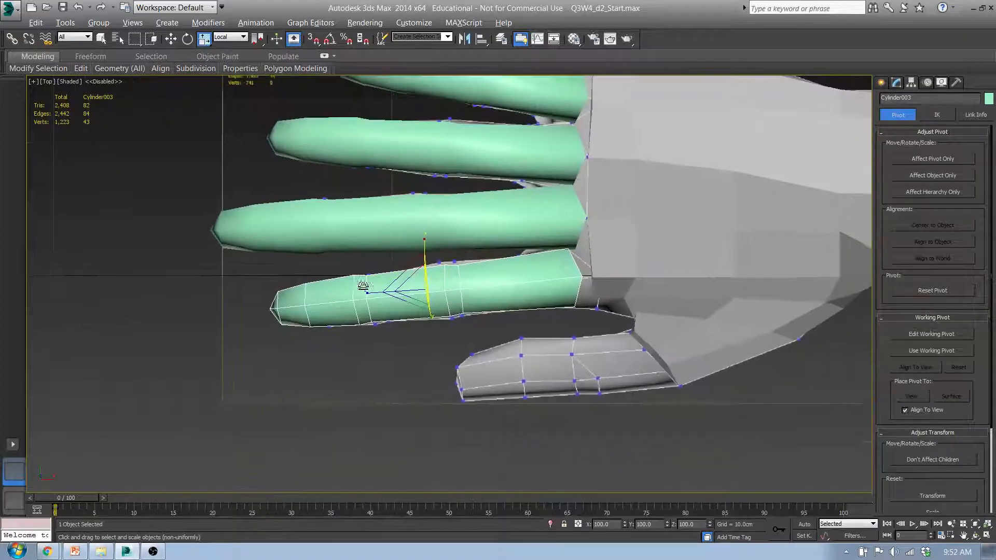
{"action": "scroll", "coordinate": [469, 280], "scroll_direction": "up", "scroll_amount": 2}
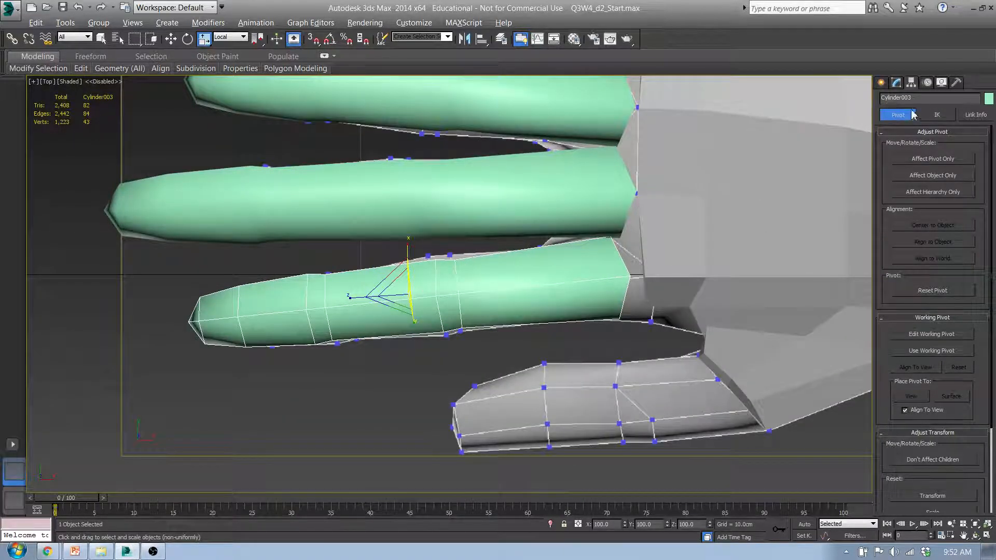
{"action": "left_click", "coordinate": [881, 82]}
{"action": "middle_click_drag", "start_coordinate": [665, 232], "coordinate": [529, 310]}
{"action": "left_click", "coordinate": [570, 337]}
{"action": "scroll", "coordinate": [569, 337], "scroll_direction": "down", "scroll_amount": 3}
{"action": "left_click", "coordinate": [438, 348]}
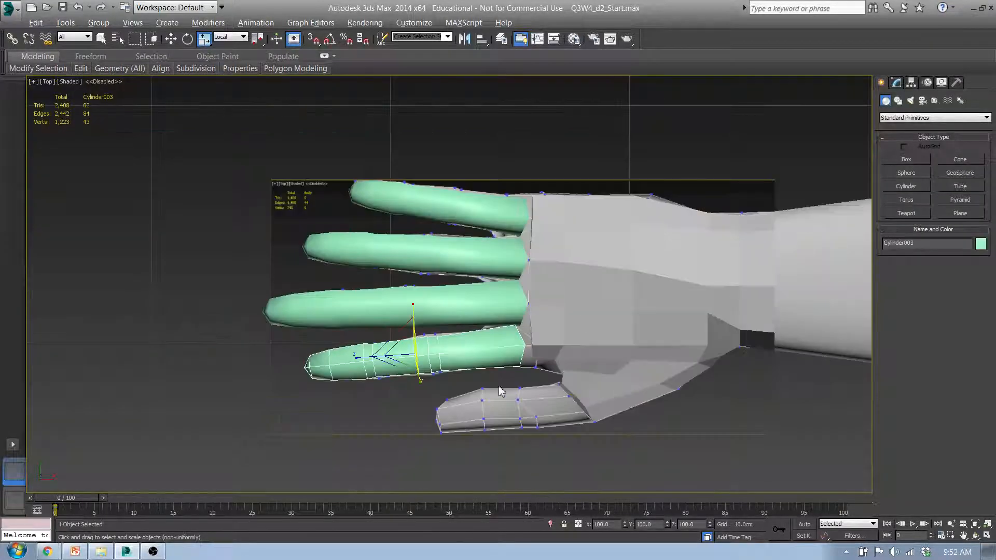
{"action": "mouse_move", "coordinate": [581, 415]}
{"action": "middle_mouse_down", "text": "alt"}
{"action": "mouse_move", "coordinate": [576, 394]}
{"action": "mouse_move", "coordinate": [574, 422]}
{"action": "middle_mouse_up", "text": "alt"}
- Attach the body mesh and the middle, ring and little fingers to the index finger as one editable poly
{"action": "left_click", "coordinate": [598, 406]}
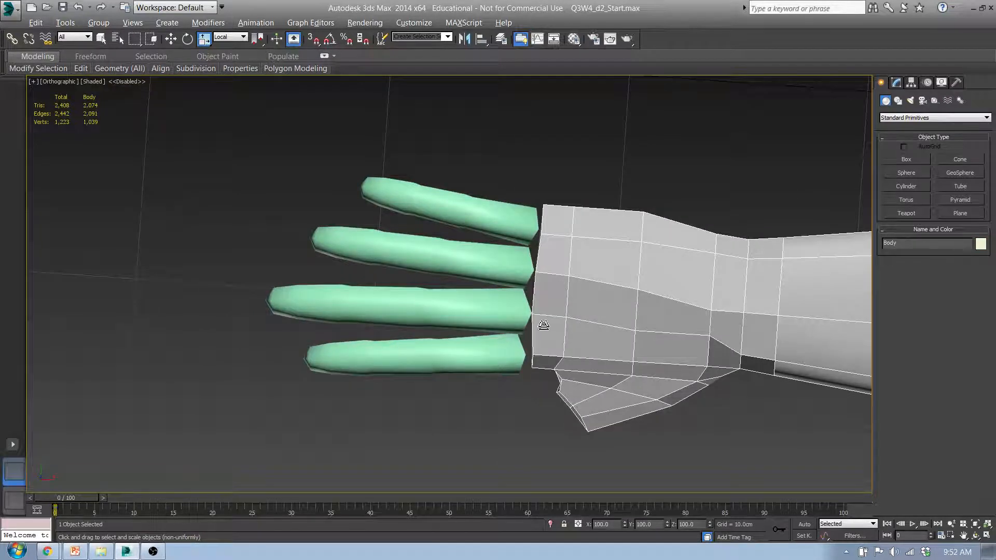
{"action": "left_click", "coordinate": [520, 315]}
{"action": "left_click", "coordinate": [511, 358]}
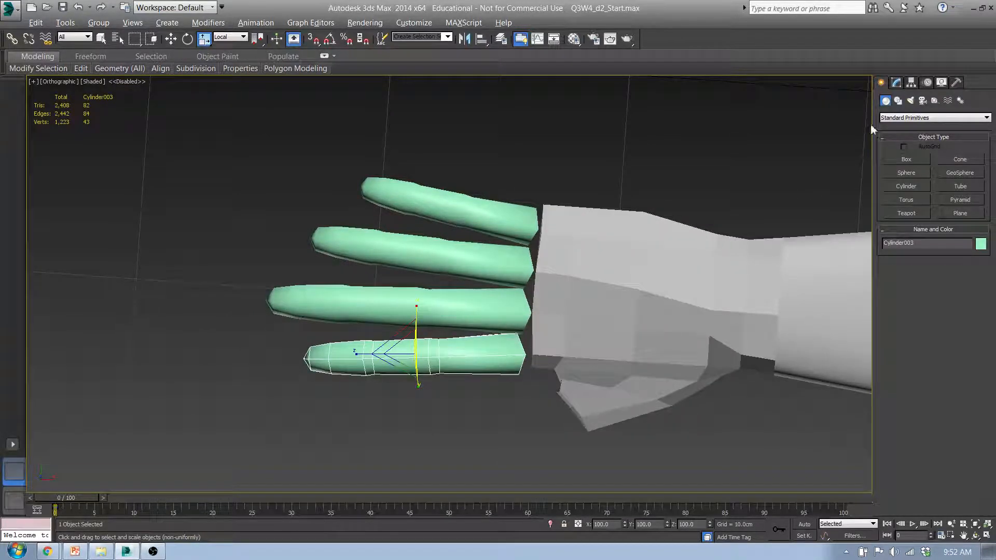
{"action": "left_click", "coordinate": [896, 83]}
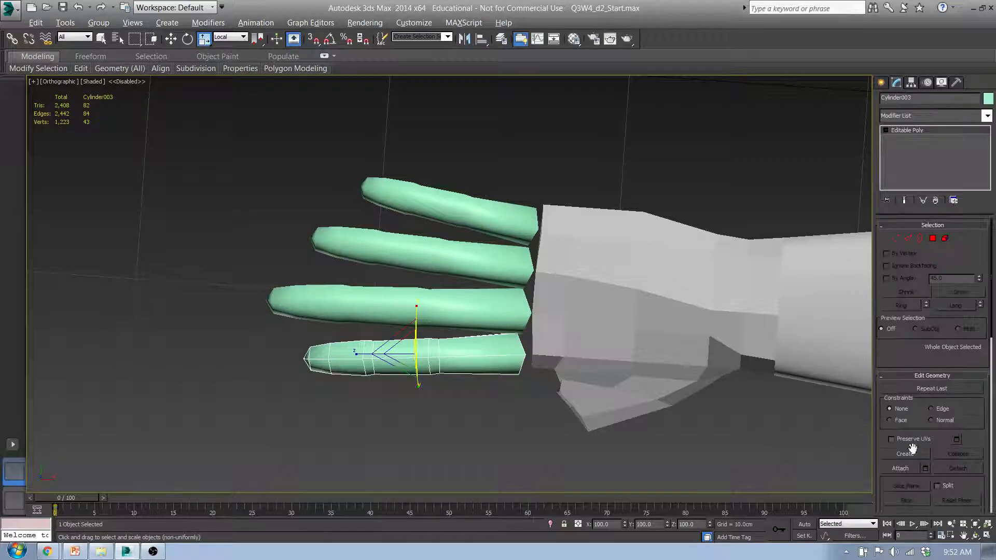
{"action": "left_click", "coordinate": [914, 469]}
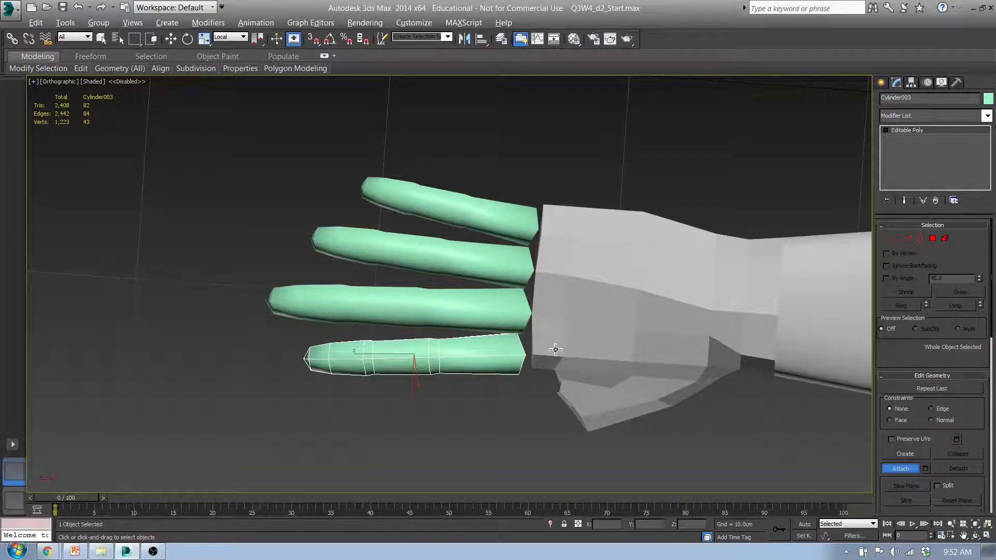
{"action": "left_click", "coordinate": [555, 350]}
{"action": "left_click", "coordinate": [510, 315]}
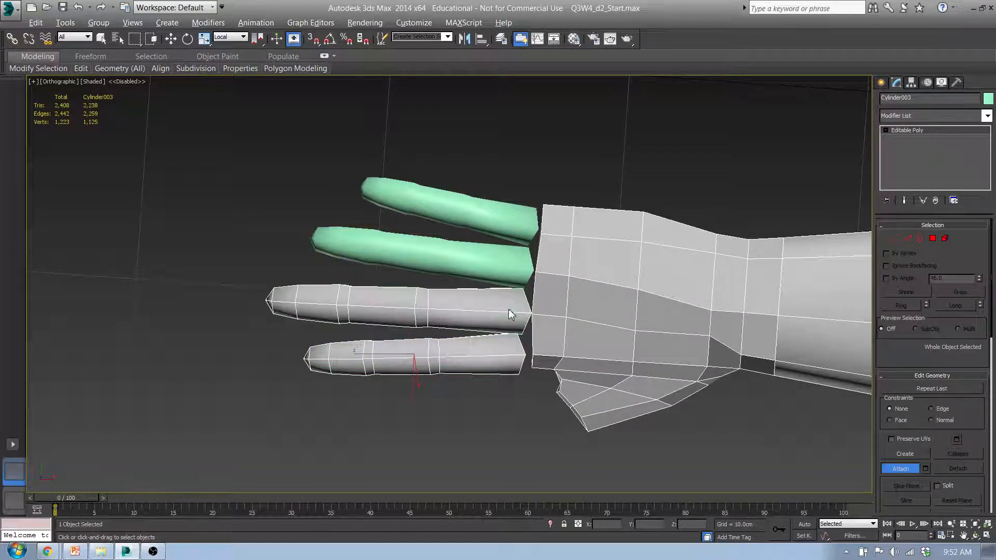
{"action": "left_click", "coordinate": [517, 279]}
{"action": "left_click", "coordinate": [517, 222]}
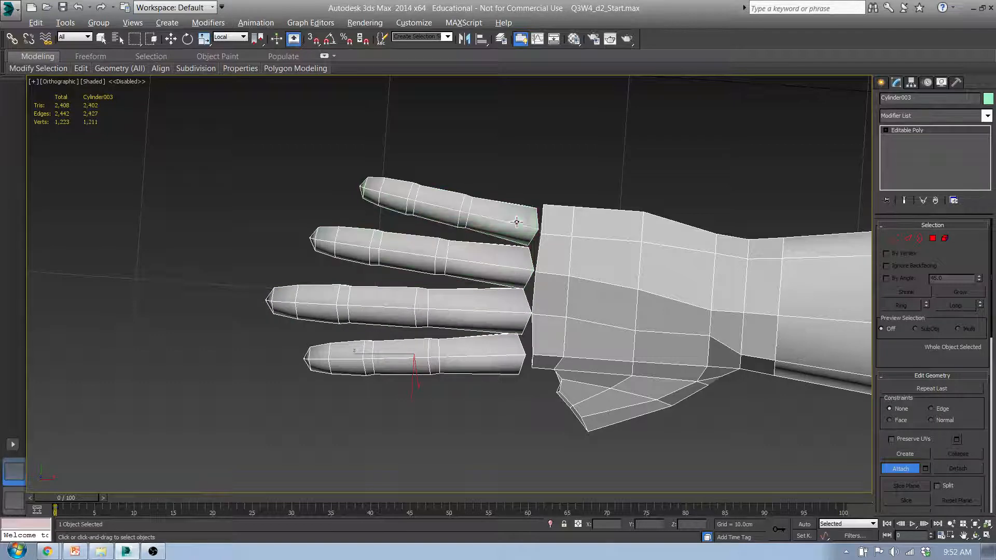
{"action": "left_click", "coordinate": [900, 468]}
- Select the polygons of the fingers, hand and forearm and assign them to smoothing group 1
{"action": "left_click", "coordinate": [894, 239]}
{"action": "middle_click_drag", "start_coordinate": [649, 359], "coordinate": [544, 347]}
{"action": "scroll", "coordinate": [544, 346], "scroll_direction": "down", "scroll_amount": 3}
{"action": "left_click", "coordinate": [629, 313]}
{"action": "left_click", "coordinate": [932, 238]}
{"action": "left_click", "coordinate": [775, 368]}
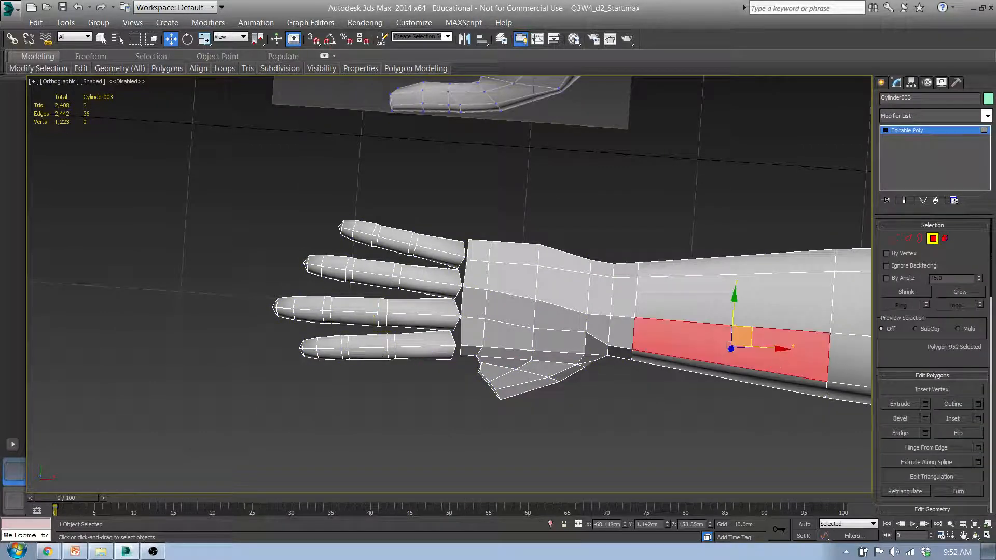
{"action": "left_click_drag", "start_coordinate": [991, 266], "coordinate": [992, 541]}
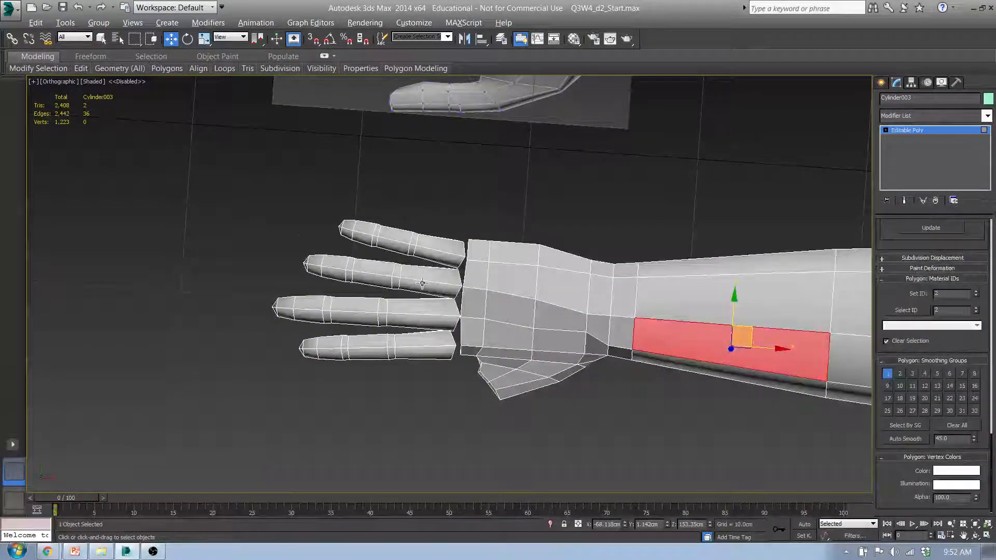
{"action": "left_click_drag", "start_coordinate": [229, 199], "coordinate": [699, 465]}
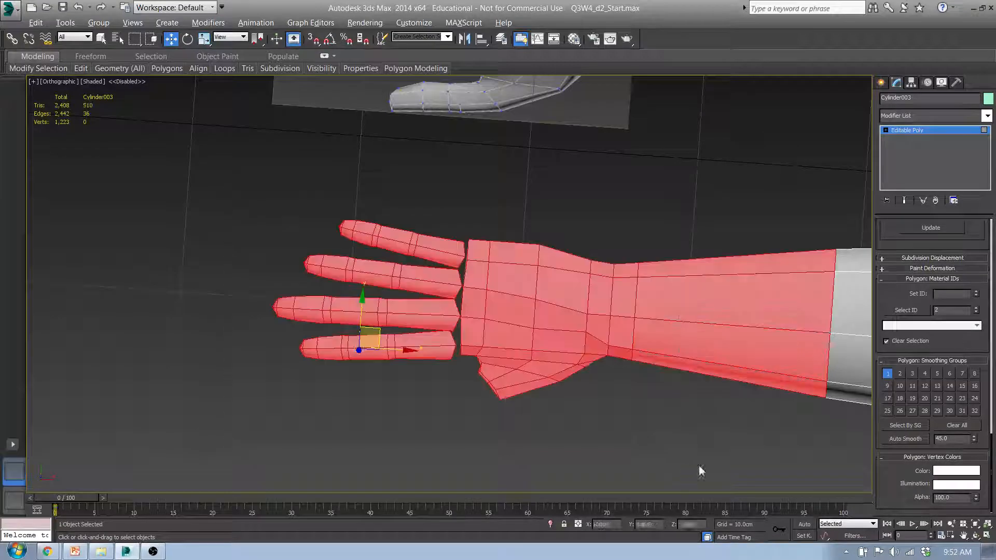
{"action": "left_click", "coordinate": [888, 373]}
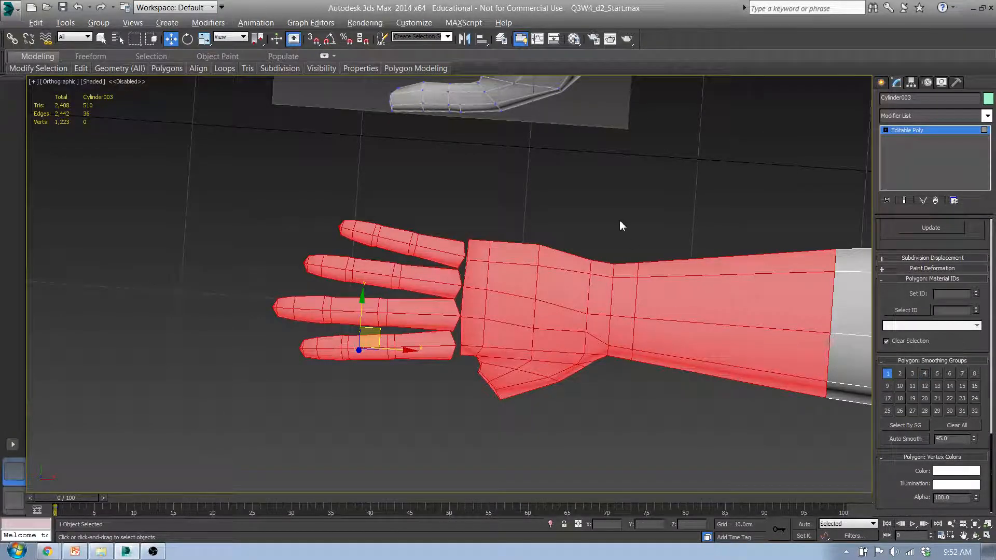
- Examine the gap between the finger bases and the palm from the side and from the top
{"action": "left_click", "coordinate": [631, 243]}
{"action": "left_click", "coordinate": [500, 324]}
{"action": "mouse_move", "coordinate": [501, 325]}
{"action": "middle_mouse_down", "text": "alt"}
{"action": "mouse_move", "coordinate": [514, 260]}
{"action": "mouse_move", "coordinate": [487, 336]}
{"action": "middle_mouse_up", "text": "alt"}
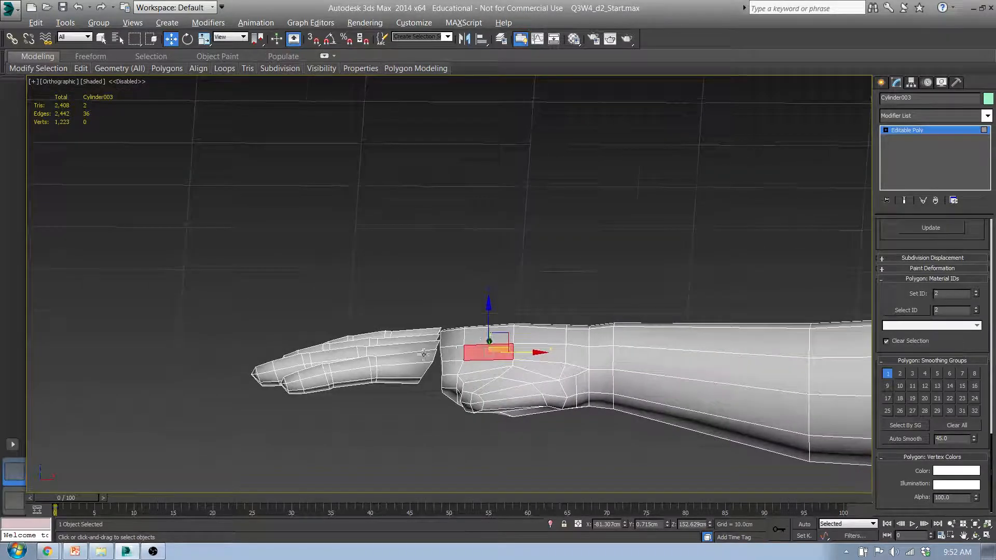
{"action": "scroll", "coordinate": [406, 356], "scroll_direction": "up", "scroll_amount": 2}
{"action": "scroll", "coordinate": [459, 378], "scroll_direction": "down", "scroll_amount": 1}
{"action": "scroll", "coordinate": [472, 377], "scroll_direction": "up", "scroll_amount": 3}
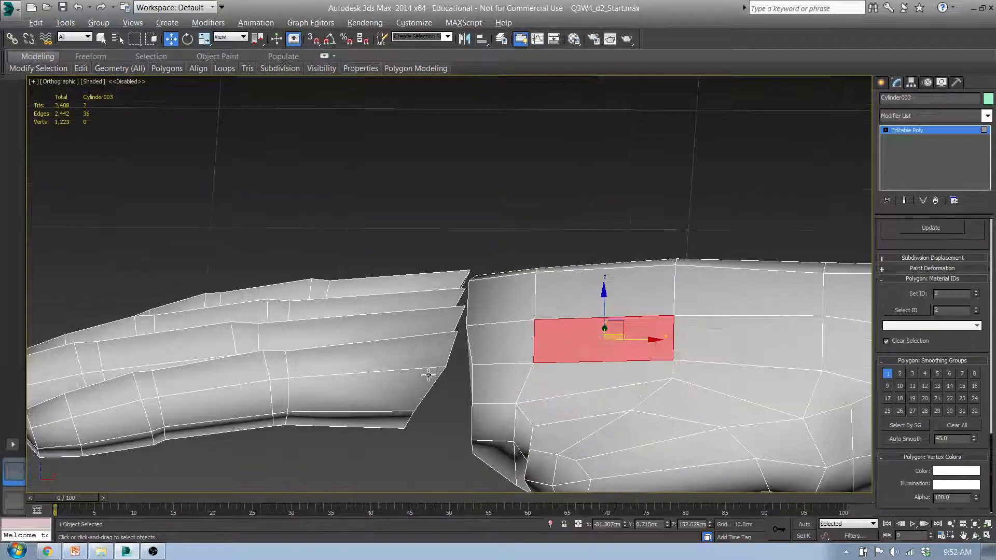
{"action": "left_click", "coordinate": [321, 397]}
{"action": "key", "text": "t"}
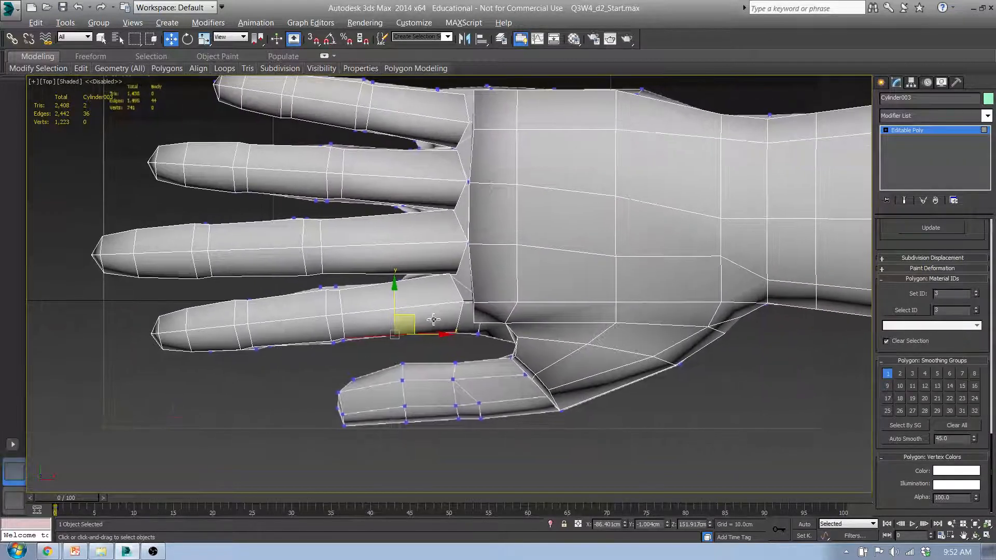
{"action": "scroll", "coordinate": [433, 319], "scroll_direction": "up", "scroll_amount": 3}
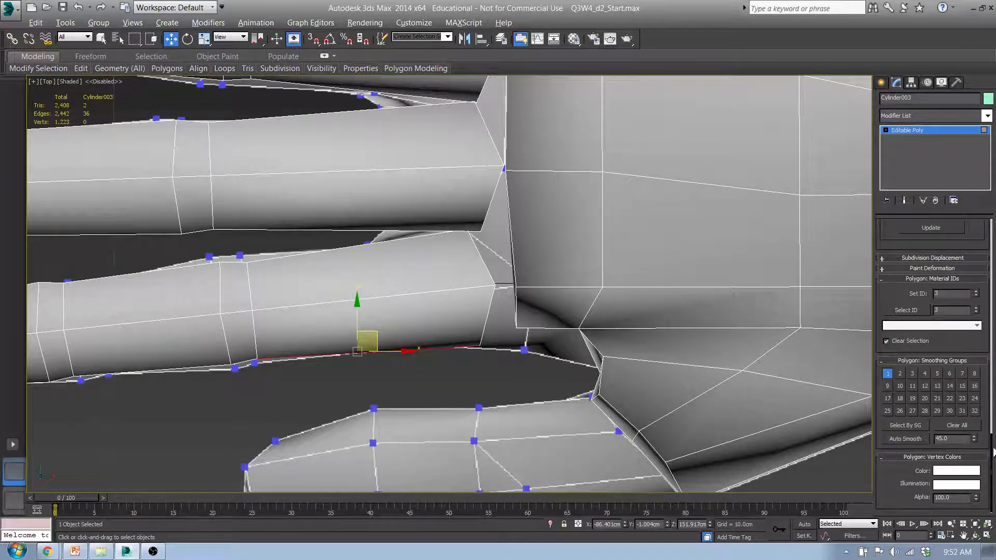
- Select the four adjoining base vertices between the index and middle fingers
{"action": "left_click_drag", "start_coordinate": [992, 443], "coordinate": [988, 184]}
{"action": "left_click", "coordinate": [895, 238]}
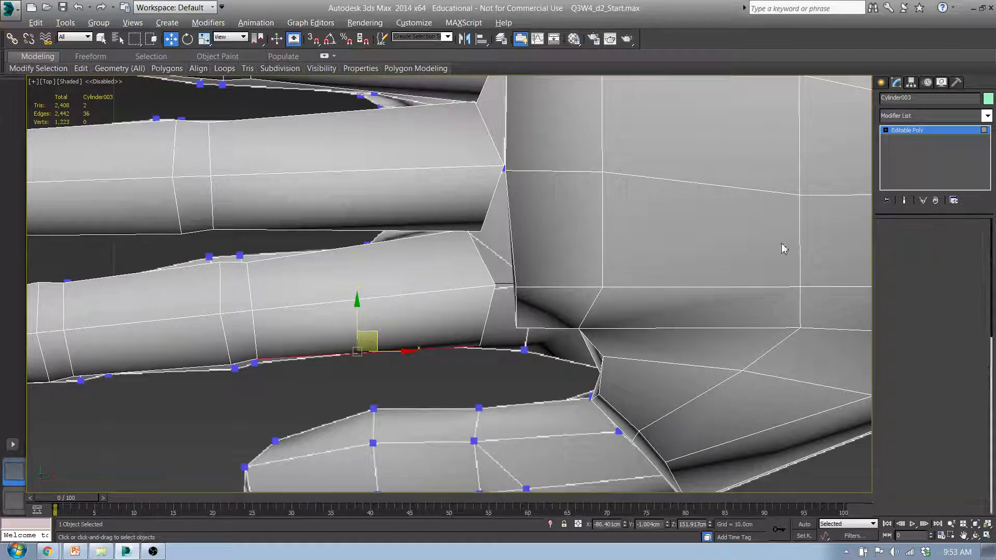
{"action": "left_click_drag", "start_coordinate": [492, 245], "coordinate": [492, 246]}
{"action": "middle_click_drag", "start_coordinate": [433, 282], "coordinate": [524, 124], "text": "alt"}
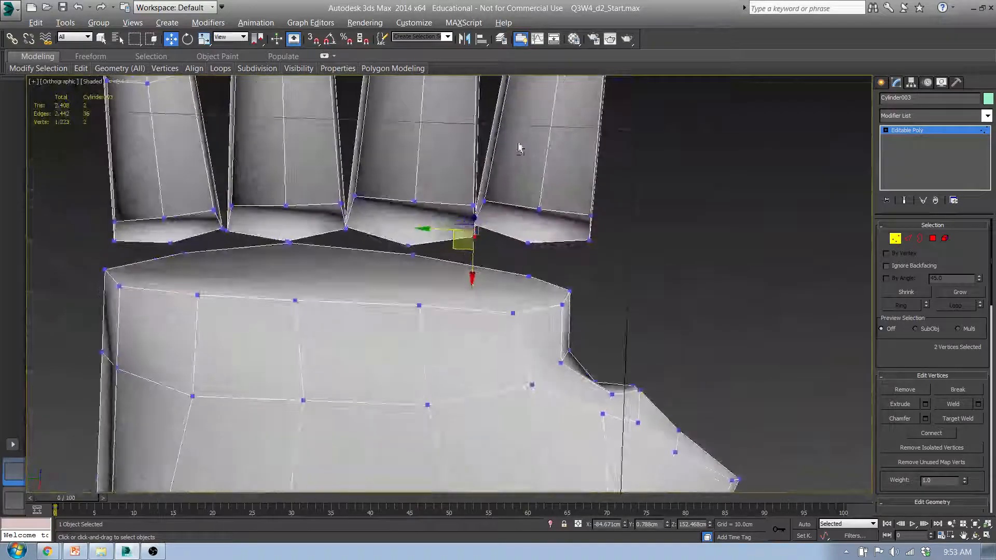
{"action": "left_click", "coordinate": [485, 202], "text": "ctrl"}
{"action": "left_click", "coordinate": [474, 206], "text": "ctrl"}
{"action": "middle_click_drag", "start_coordinate": [549, 223], "coordinate": [469, 217], "text": "alt"}
- Delete the cap polygons at the bases of the four fingers and the polygon closing the palm's end
{"action": "key", "text": "4"}
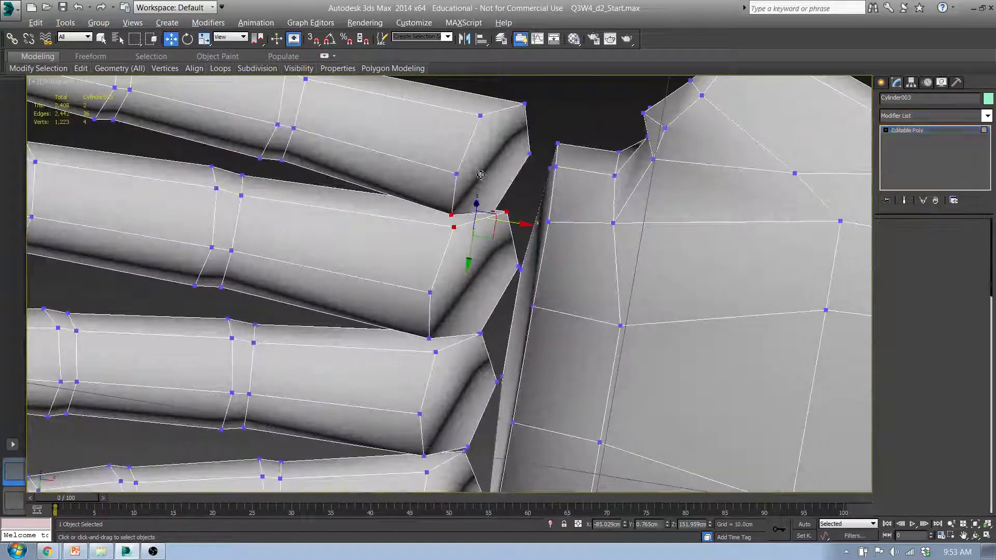
{"action": "left_click", "coordinate": [475, 174]}
{"action": "left_click", "coordinate": [476, 274], "text": "ctrl"}
{"action": "left_click", "coordinate": [458, 374], "text": "ctrl"}
{"action": "middle_click_drag", "start_coordinate": [486, 430], "coordinate": [542, 270]}
{"action": "left_click", "coordinate": [513, 347], "text": "ctrl"}
{"action": "middle_click_drag", "start_coordinate": [544, 344], "coordinate": [582, 254], "text": "alt"}
{"action": "left_click", "coordinate": [578, 222], "text": "ctrl"}
{"action": "key", "text": "Delete"}
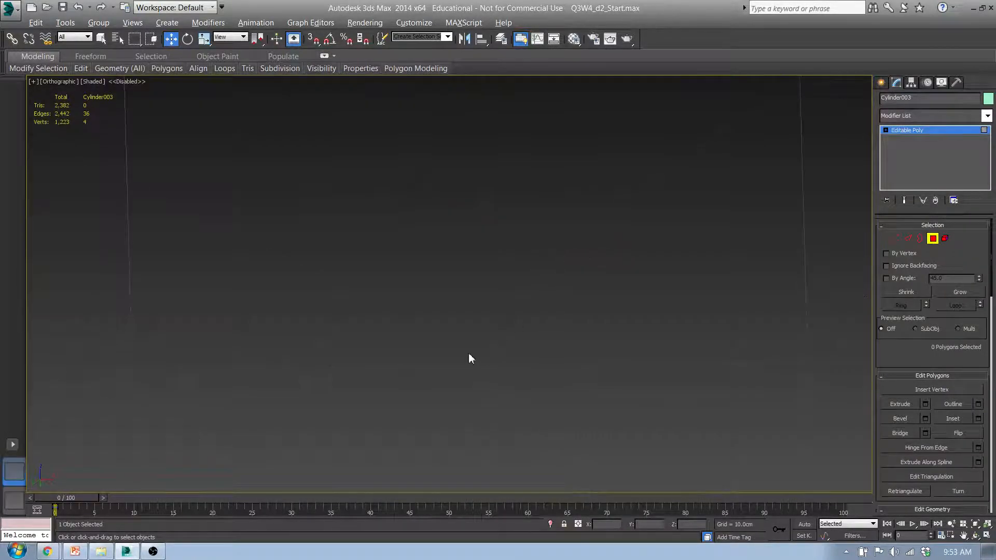
- Select the twelve adjoining base vertices in the three gaps between the four fingers
{"action": "key", "text": "f"}
{"action": "left_click_drag", "start_coordinate": [315, 229], "coordinate": [366, 322]}
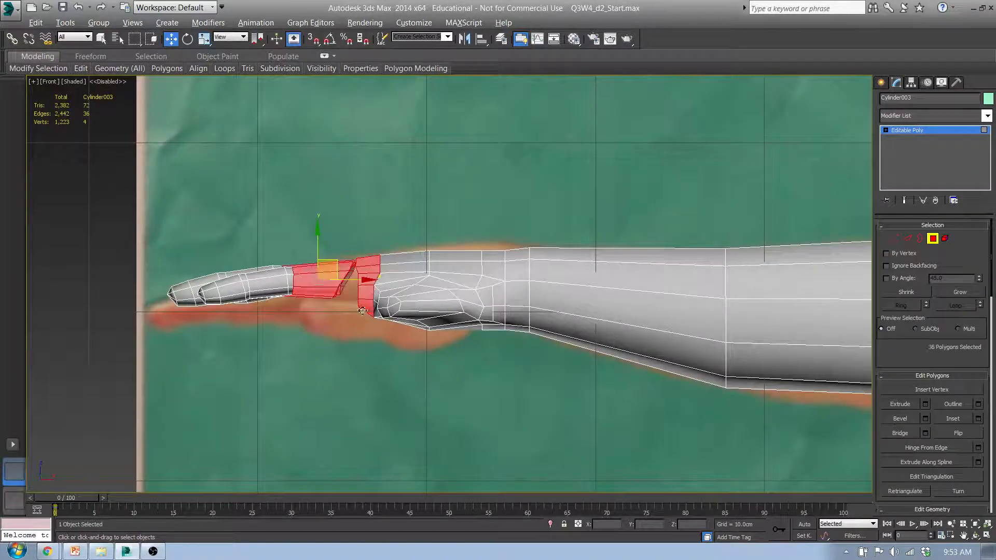
{"action": "scroll", "coordinate": [366, 321], "scroll_direction": "up", "scroll_amount": 5}
{"action": "mouse_move", "coordinate": [366, 322]}
{"action": "middle_mouse_down", "text": "alt"}
{"action": "mouse_move", "coordinate": [383, 311]}
{"action": "mouse_move", "coordinate": [368, 272]}
{"action": "mouse_move", "coordinate": [374, 306]}
{"action": "middle_mouse_up", "text": "alt"}
{"action": "left_click", "coordinate": [896, 241]}
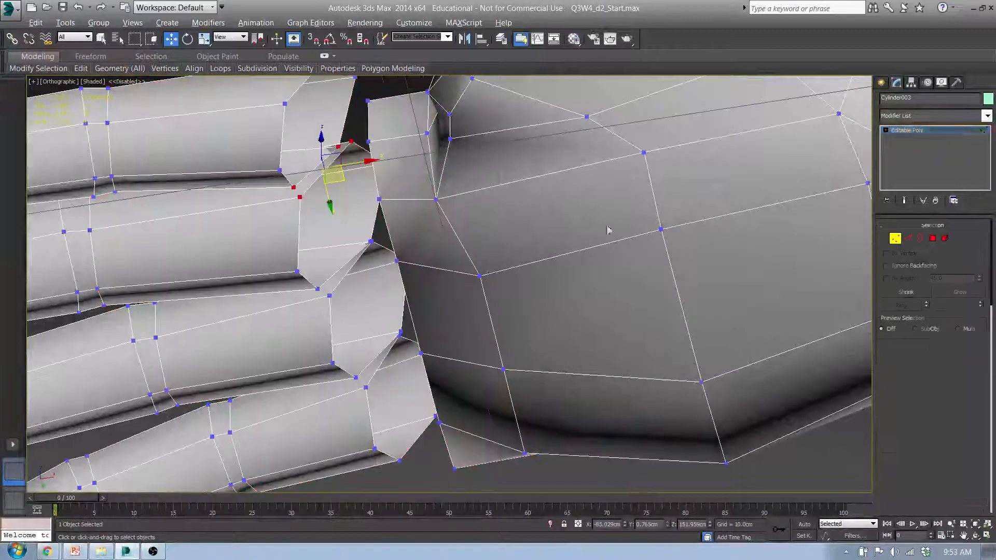
{"action": "left_click_drag", "start_coordinate": [381, 255], "coordinate": [383, 256], "text": "ctrl"}
{"action": "mouse_move", "coordinate": [313, 274]}
{"action": "left_mouse_down", "text": "ctrl"}
{"action": "mouse_move", "coordinate": [379, 354]}
{"action": "mouse_move", "coordinate": [372, 393]}
{"action": "left_mouse_up", "text": "ctrl"}
{"action": "left_click", "coordinate": [400, 335], "text": "ctrl"}
{"action": "middle_click_drag", "start_coordinate": [373, 394], "coordinate": [389, 440], "text": "alt"}
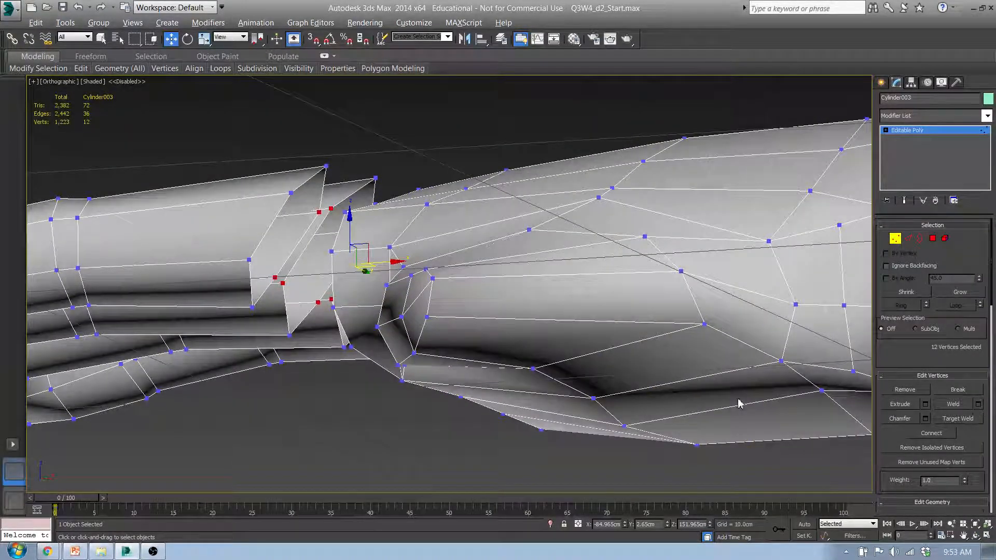
{"action": "middle_click_drag", "start_coordinate": [474, 380], "coordinate": [464, 294], "text": "alt"}
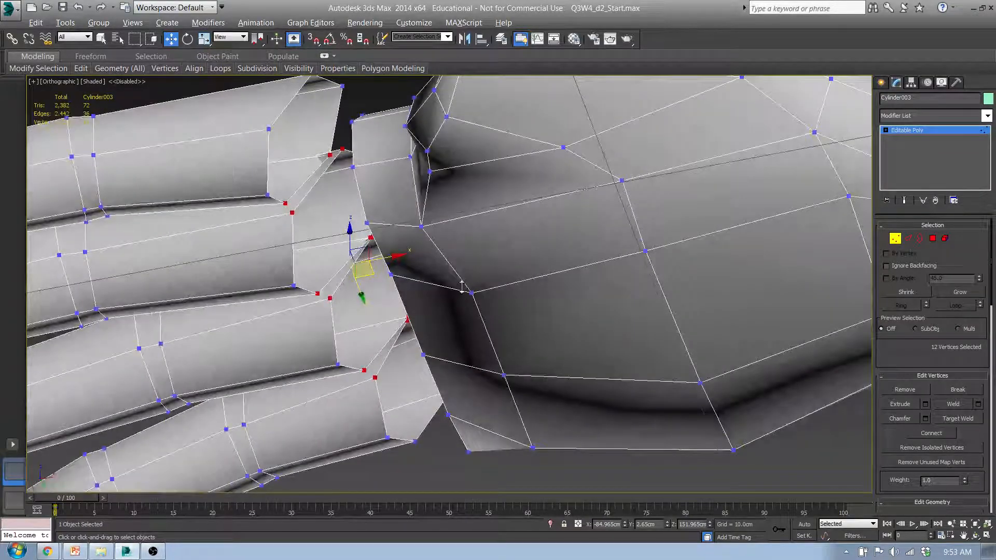
- Weld the selected vertex pairs together between neighbouring finger bases
{"action": "left_click_drag", "start_coordinate": [466, 251], "coordinate": [468, 212]}
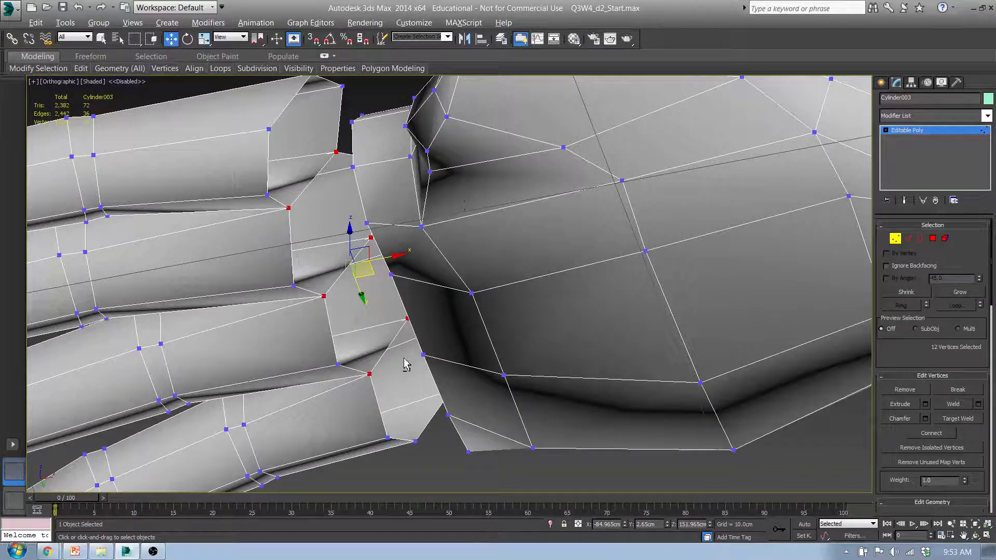
{"action": "scroll", "coordinate": [368, 270], "scroll_direction": "up", "scroll_amount": 10}
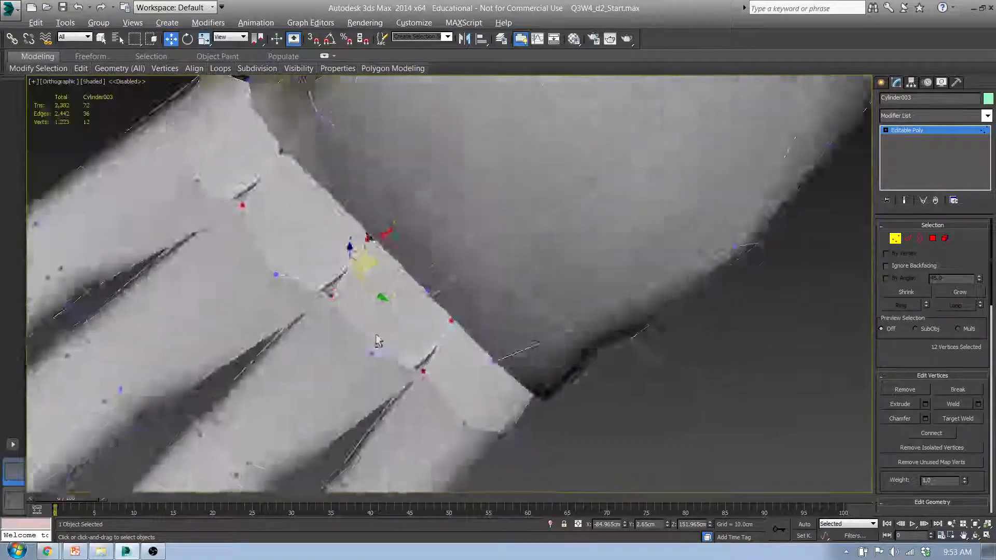
{"action": "mouse_move", "coordinate": [377, 341]}
{"action": "middle_mouse_down", "text": "alt"}
{"action": "mouse_move", "coordinate": [517, 462]}
{"action": "mouse_move", "coordinate": [501, 436]}
{"action": "middle_mouse_up", "text": "alt"}
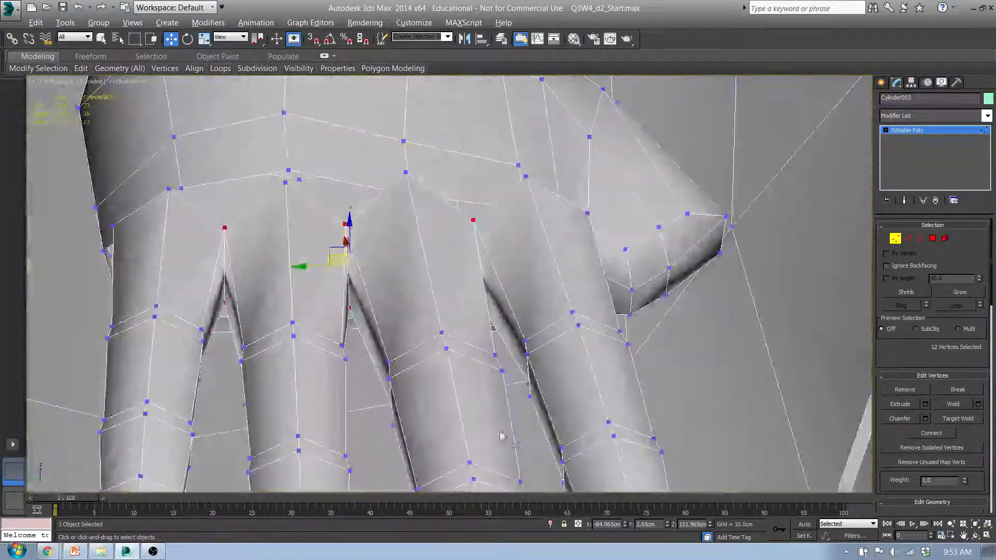
{"action": "middle_click_drag", "start_coordinate": [454, 331], "coordinate": [506, 282], "text": "alt"}
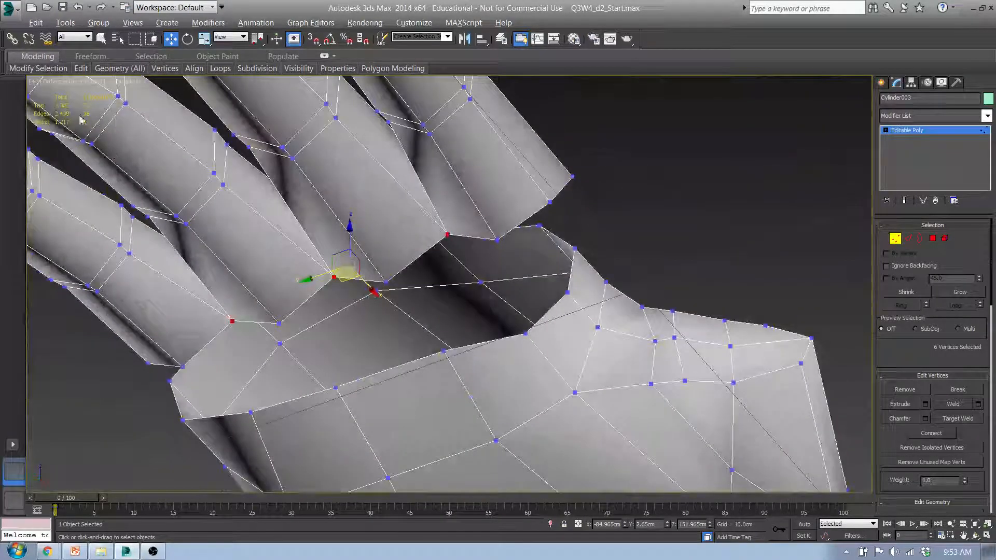
- Select the middle vertex at the little finger's base together with the adjacent palm-edge vertices
{"action": "middle_click_drag", "start_coordinate": [390, 283], "coordinate": [396, 409], "text": "alt"}
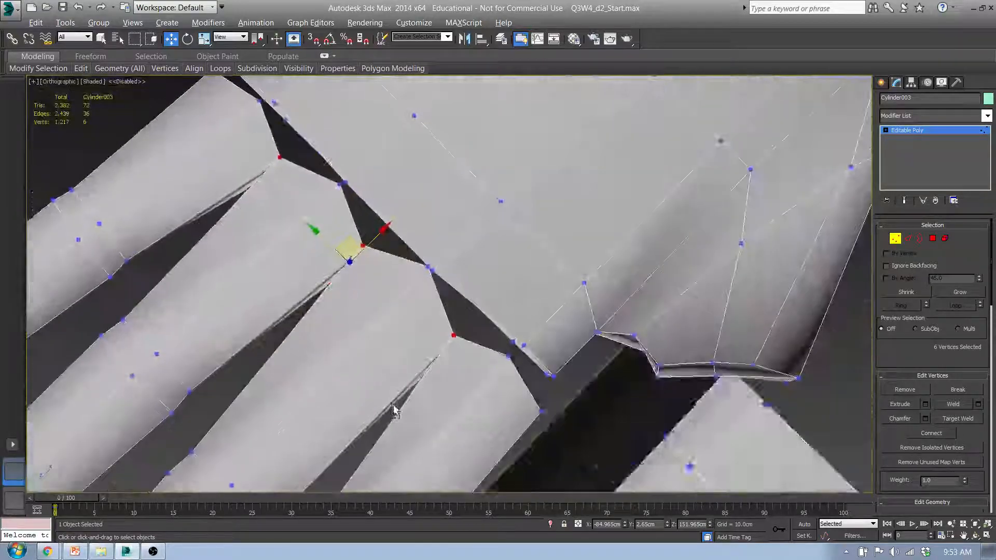
{"action": "key", "text": "t"}
{"action": "scroll", "coordinate": [542, 250], "scroll_direction": "up", "scroll_amount": 6}
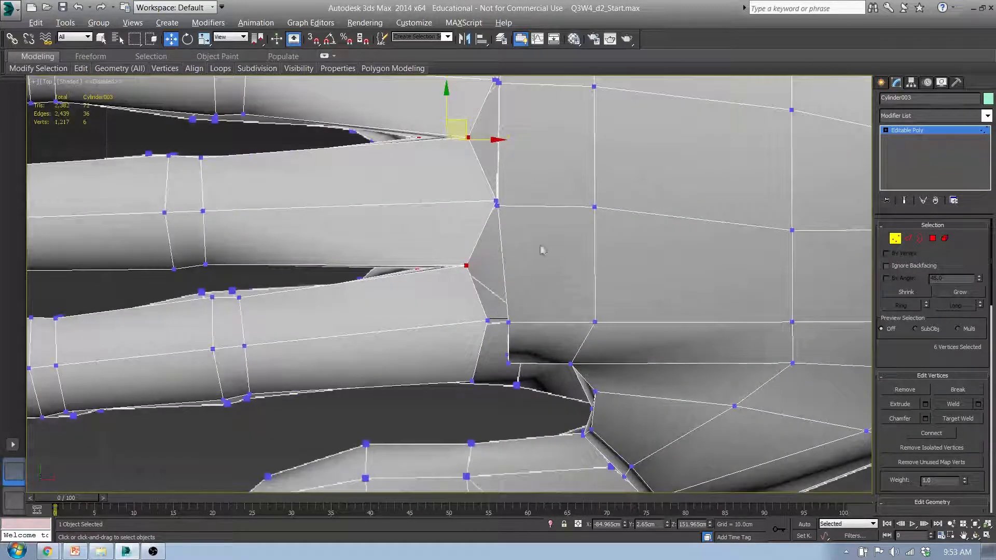
{"action": "middle_click_drag", "start_coordinate": [534, 196], "coordinate": [455, 459]}
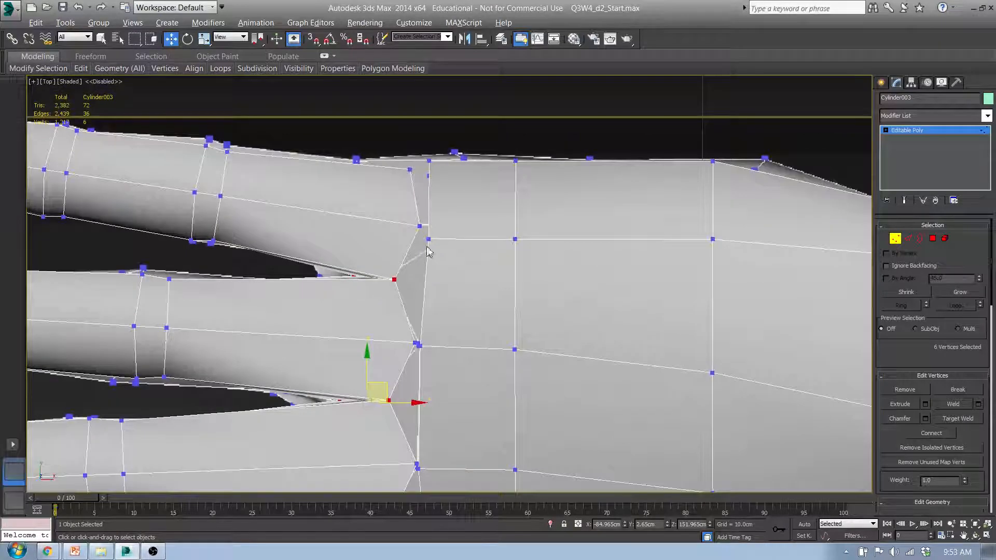
{"action": "mouse_move", "coordinate": [416, 298]}
{"action": "middle_mouse_down", "text": "alt"}
{"action": "mouse_move", "coordinate": [420, 244]}
{"action": "mouse_move", "coordinate": [499, 349]}
{"action": "middle_mouse_up", "text": "alt"}
{"action": "left_click_drag", "start_coordinate": [543, 343], "coordinate": [493, 280]}
{"action": "middle_click_drag", "start_coordinate": [516, 439], "coordinate": [485, 439], "text": "alt"}
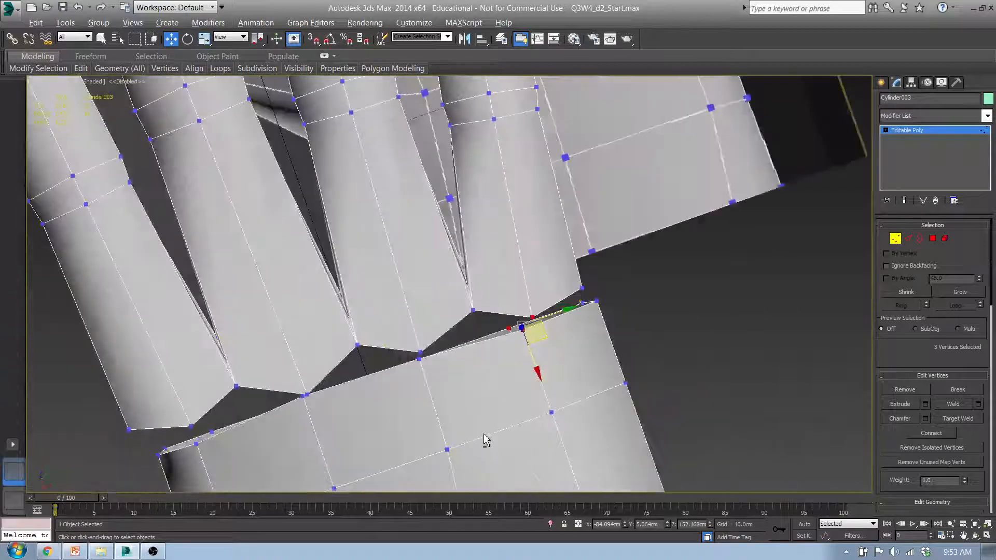
- Add the middle base vertices of the ring, middle and index fingers and their adjacent palm-edge vertices to the selection
{"action": "key", "text": "t"}
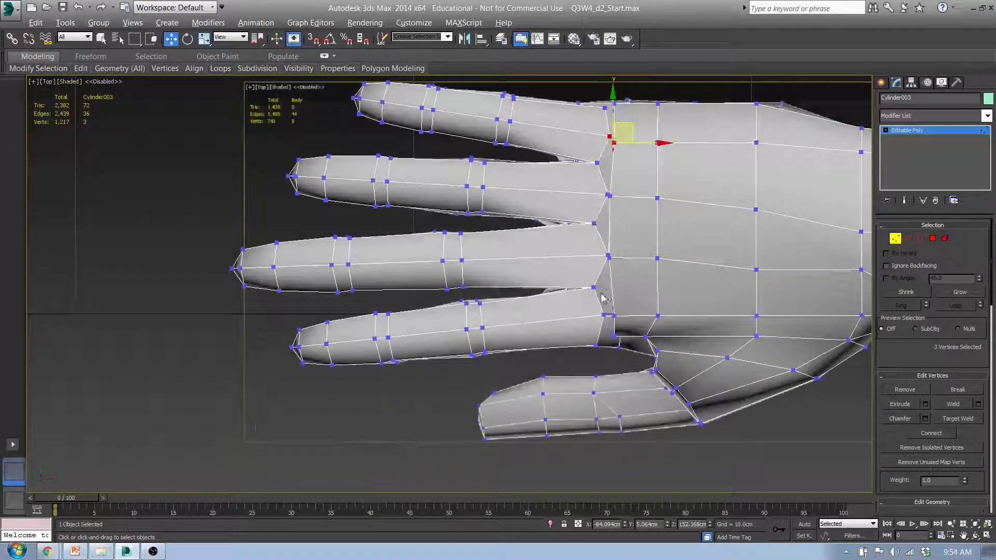
{"action": "scroll", "coordinate": [609, 296], "scroll_direction": "up", "scroll_amount": 3}
{"action": "key", "text": "F3"}
{"action": "scroll", "coordinate": [622, 321], "scroll_direction": "down", "scroll_amount": 2}
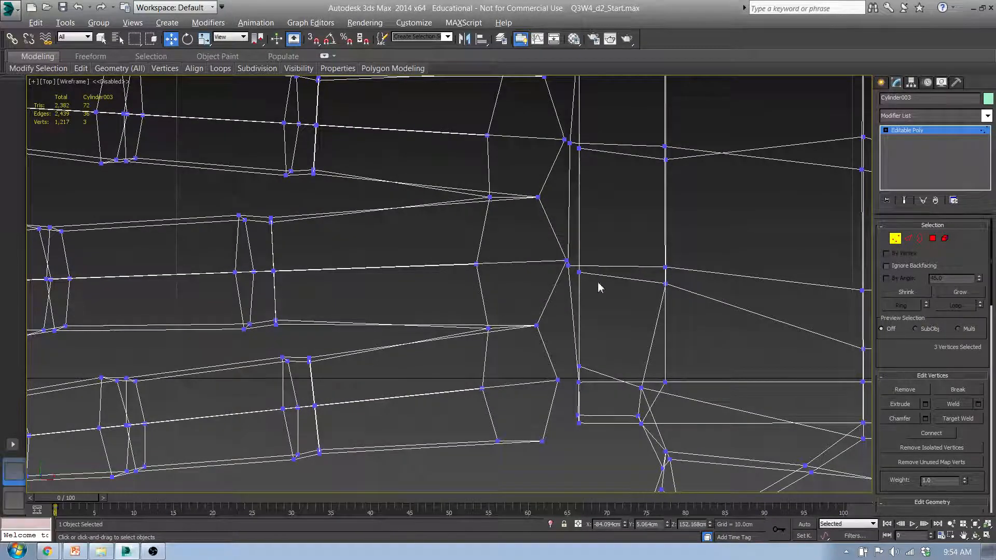
{"action": "middle_click_drag", "start_coordinate": [628, 171], "coordinate": [623, 330]}
{"action": "left_click_drag", "start_coordinate": [539, 266], "coordinate": [588, 330], "text": "ctrl"}
{"action": "middle_click_drag", "start_coordinate": [595, 412], "coordinate": [592, 300]}
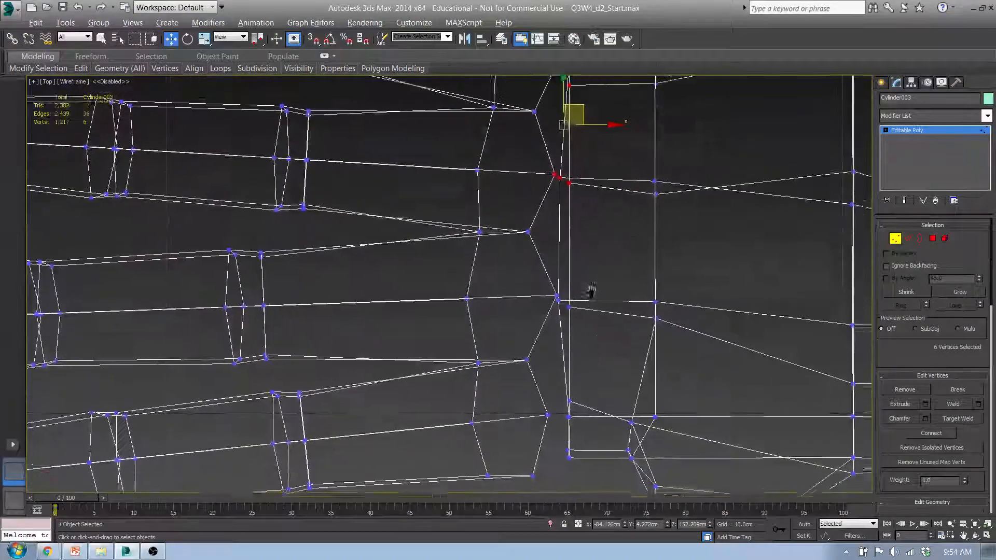
{"action": "left_click_drag", "start_coordinate": [543, 282], "coordinate": [576, 312], "text": "ctrl"}
{"action": "left_click_drag", "start_coordinate": [522, 378], "coordinate": [576, 425], "text": "ctrl"}
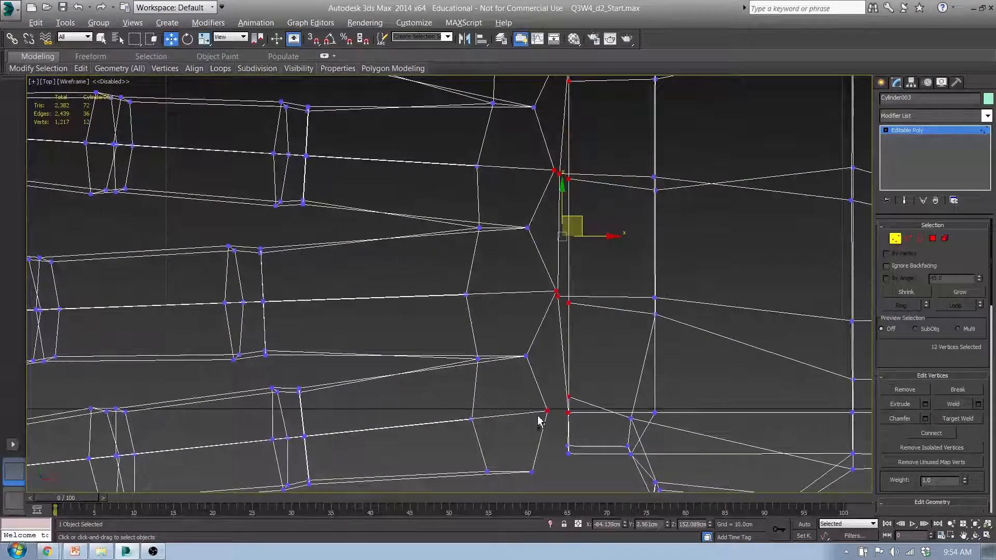
- Deselect the palm-side underside vertices and weld the remaining finger and hand vertex pairs along the knuckles
{"action": "middle_click_drag", "start_coordinate": [569, 439], "coordinate": [581, 338], "text": "alt"}
{"action": "left_click_drag", "start_coordinate": [593, 368], "coordinate": [602, 372], "text": "alt"}
{"action": "middle_click_drag", "start_coordinate": [655, 315], "coordinate": [685, 353], "text": "alt"}
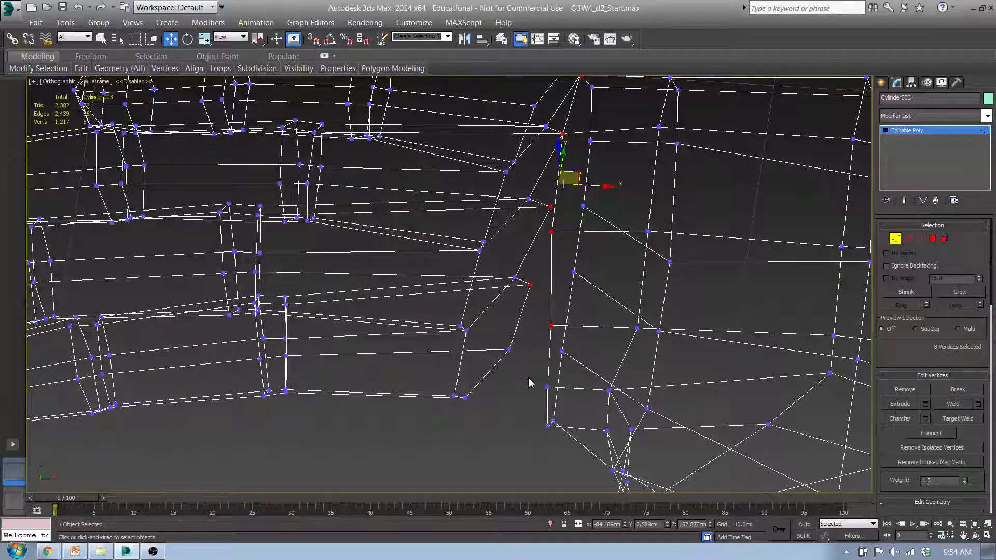
{"action": "mouse_move", "coordinate": [638, 254]}
{"action": "middle_mouse_down", "text": "alt"}
{"action": "mouse_move", "coordinate": [638, 280]}
{"action": "mouse_move", "coordinate": [633, 258]}
{"action": "mouse_move", "coordinate": [643, 251]}
{"action": "middle_mouse_up", "text": "alt"}
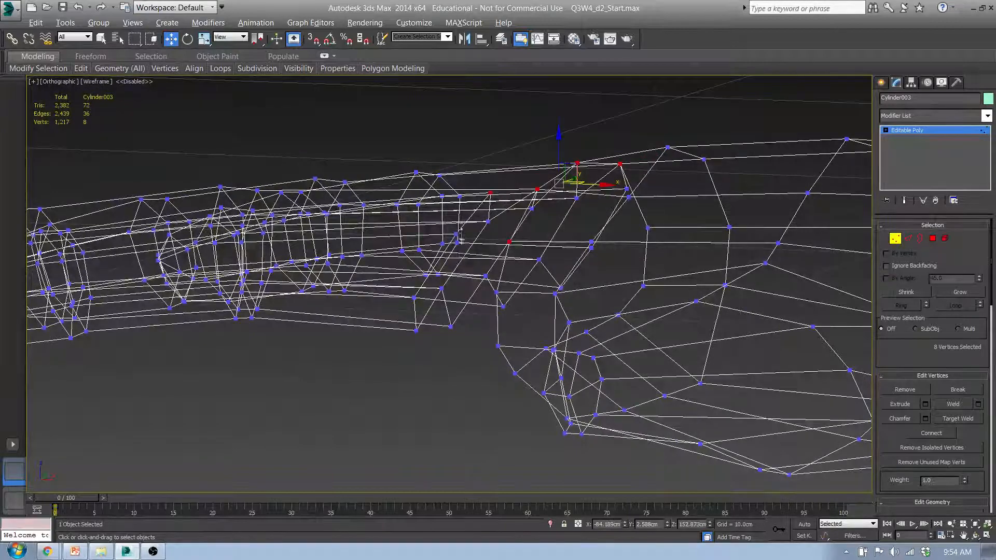
{"action": "middle_click_drag", "start_coordinate": [463, 137], "coordinate": [733, 285], "text": "alt"}
{"action": "left_click", "coordinate": [953, 404]}
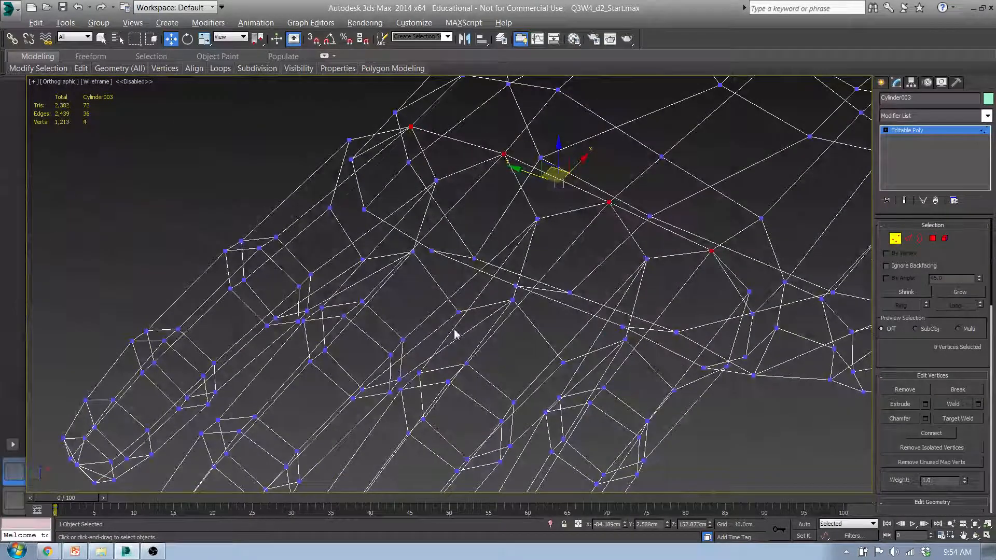
- Target-weld the palm-edge vertices on the underside of the hand to the matching finger base vertices
{"action": "middle_click_drag", "start_coordinate": [523, 366], "coordinate": [605, 391], "text": "alt"}
{"action": "key", "text": "t"}
{"action": "scroll", "coordinate": [545, 324], "scroll_direction": "up", "scroll_amount": 2}
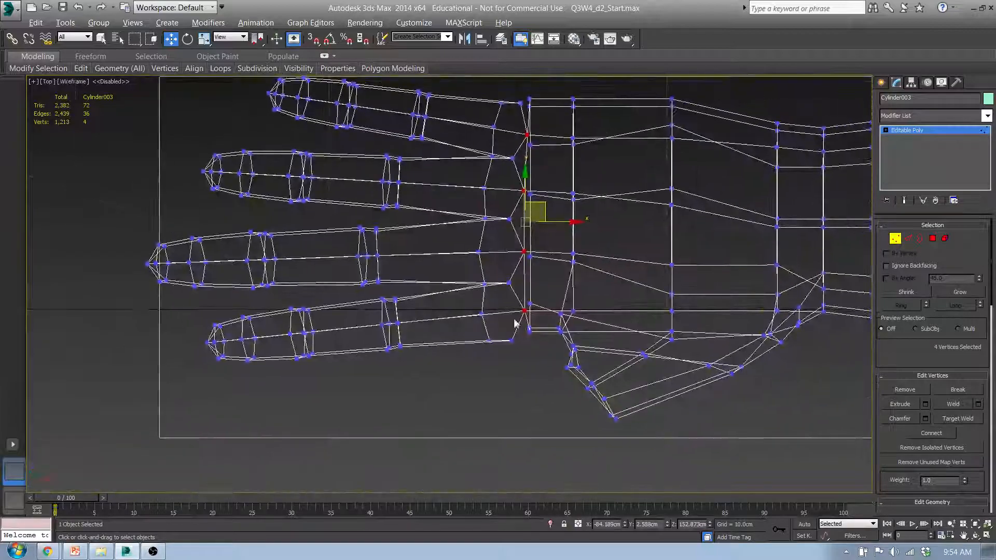
{"action": "key", "text": "F3"}
{"action": "mouse_move", "coordinate": [545, 307]}
{"action": "middle_mouse_down", "text": "alt"}
{"action": "mouse_move", "coordinate": [530, 200]}
{"action": "mouse_move", "coordinate": [629, 267]}
{"action": "mouse_move", "coordinate": [627, 258]}
{"action": "middle_mouse_up", "text": "alt"}
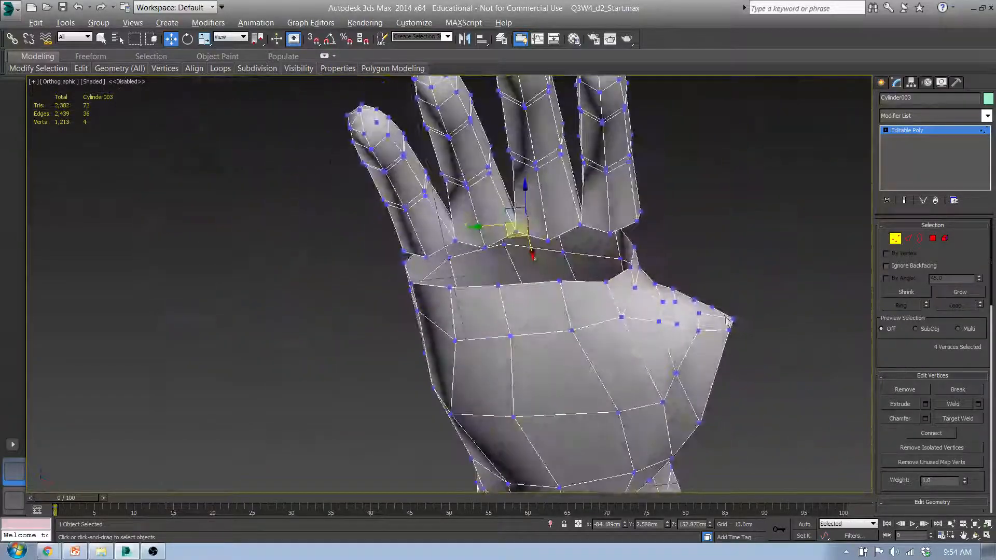
{"action": "middle_click_drag", "start_coordinate": [605, 311], "coordinate": [577, 220], "text": "alt"}
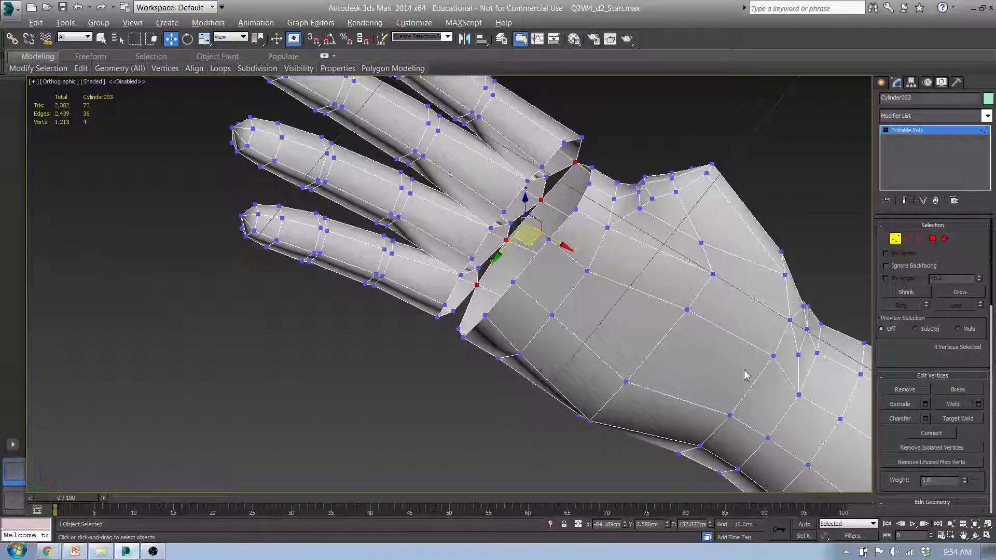
{"action": "left_click", "coordinate": [957, 419]}
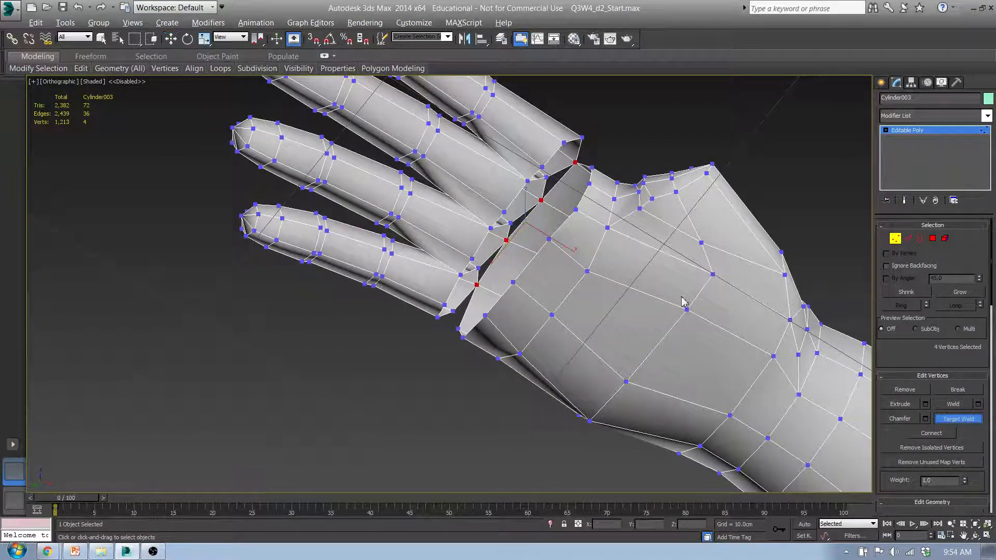
{"action": "mouse_move", "coordinate": [588, 210]}
{"action": "middle_mouse_down", "text": "alt"}
{"action": "mouse_move", "coordinate": [573, 222]}
{"action": "mouse_move", "coordinate": [573, 178]}
{"action": "mouse_move", "coordinate": [596, 207]}
{"action": "mouse_move", "coordinate": [585, 213]}
{"action": "middle_mouse_up", "text": "alt"}
{"action": "left_click", "coordinate": [553, 167]}
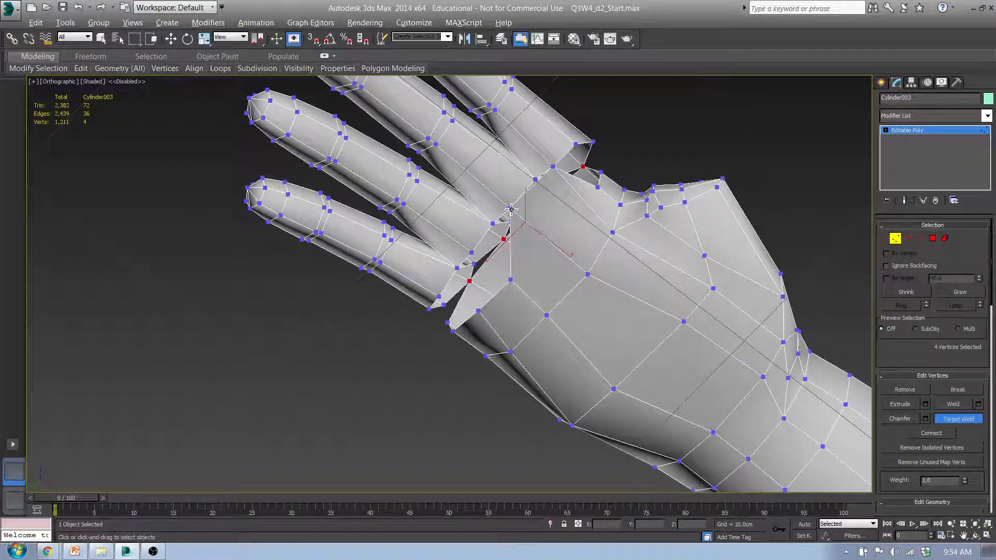
{"action": "left_click", "coordinate": [473, 254]}
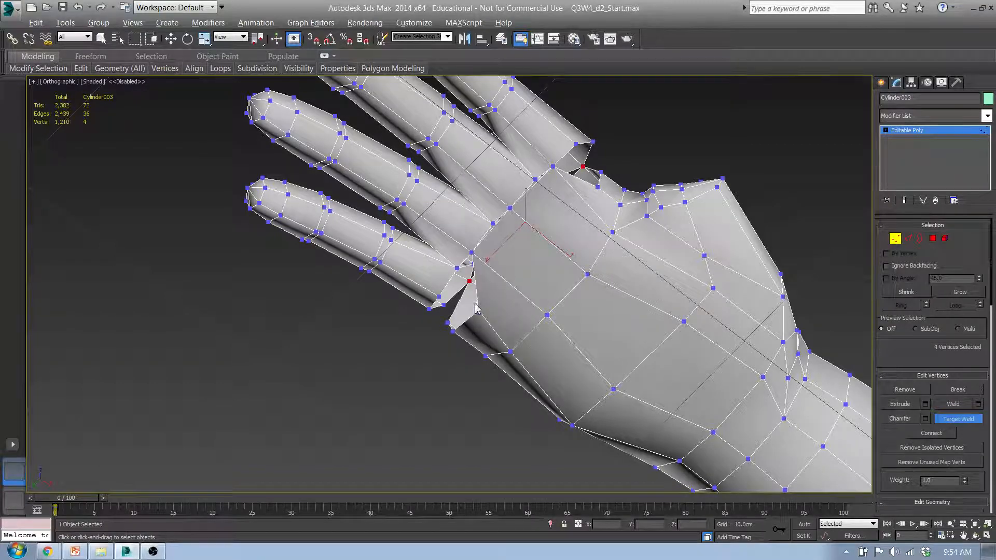
{"action": "left_click", "coordinate": [439, 298]}
- Target-weld the remaining hand-edge vertices beside the little finger and index finger to the finger bases
{"action": "middle_click_drag", "start_coordinate": [486, 277], "coordinate": [630, 324], "text": "alt"}
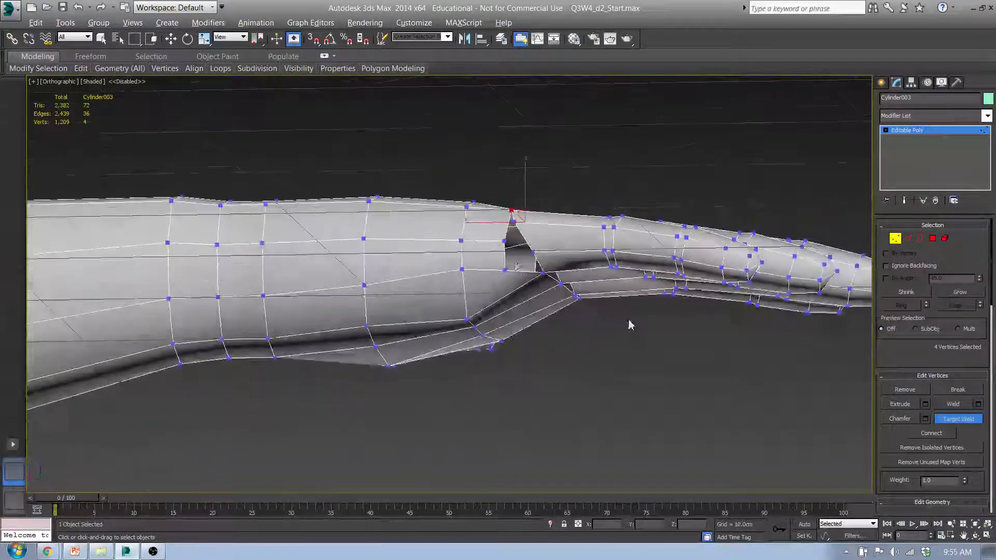
{"action": "middle_click_drag", "start_coordinate": [527, 256], "coordinate": [515, 287], "text": "alt"}
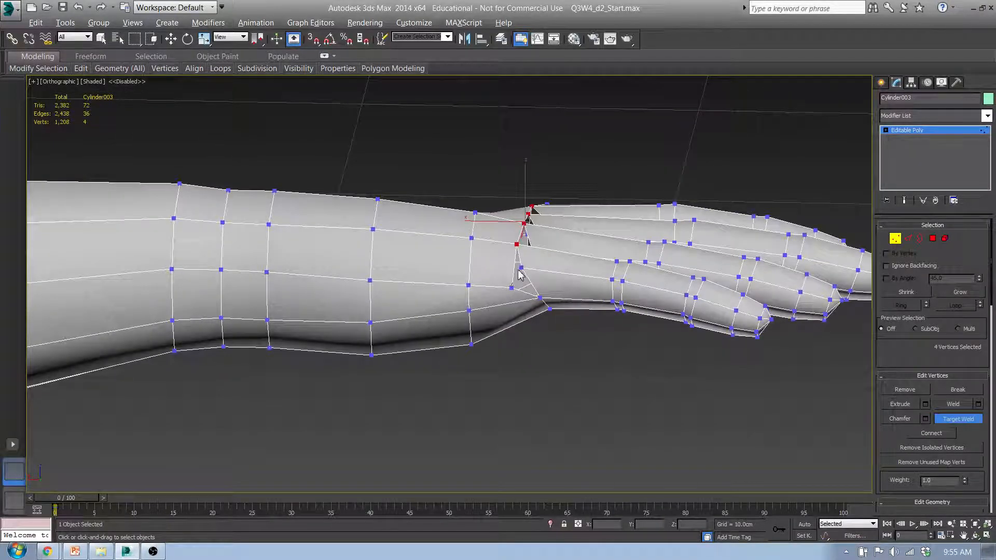
{"action": "middle_click_drag", "start_coordinate": [612, 355], "coordinate": [559, 335], "text": "alt"}
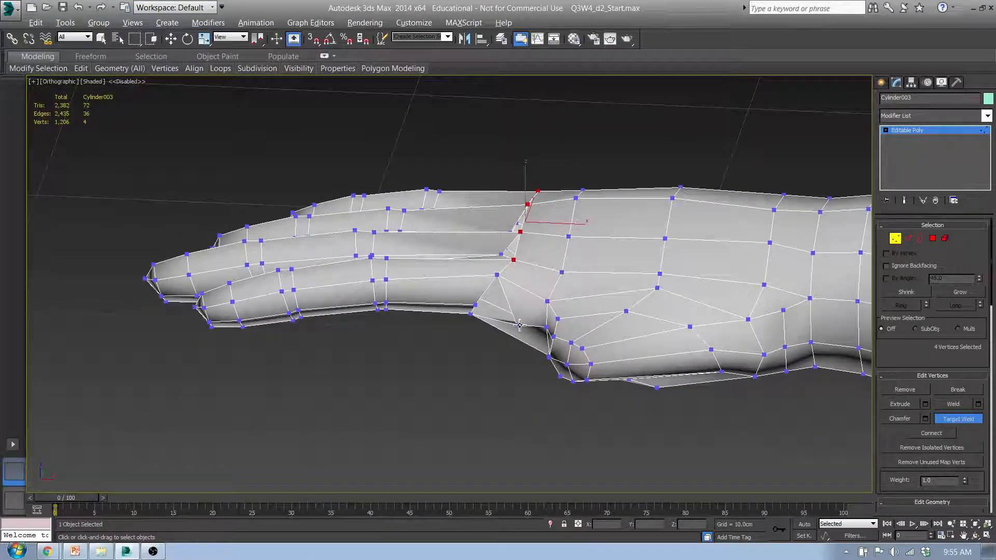
{"action": "middle_click_drag", "start_coordinate": [478, 314], "coordinate": [549, 353], "text": "alt"}
- Select the open border between the finger bases and the hand and cap the holes
{"action": "left_click", "coordinate": [920, 239]}
{"action": "key", "text": "w"}
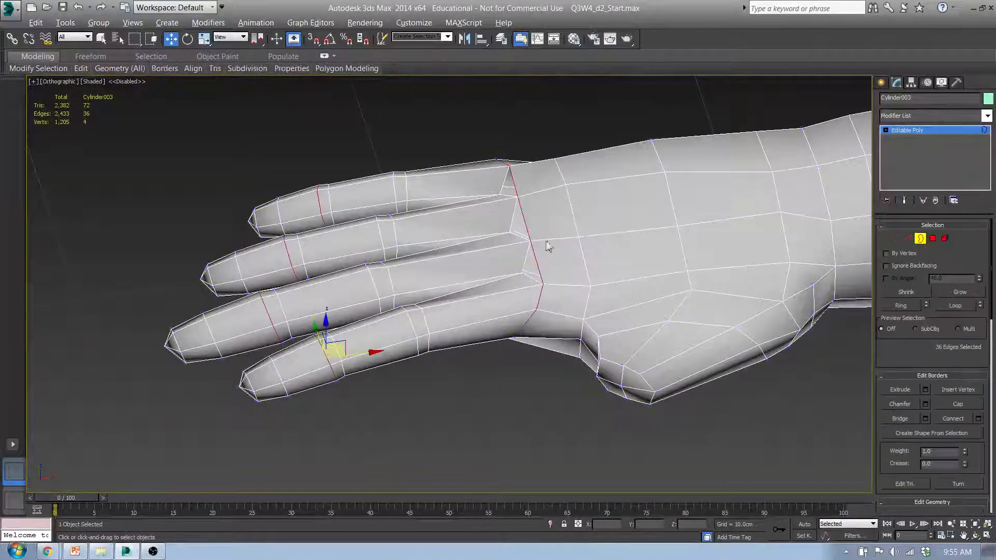
{"action": "left_click", "coordinate": [526, 224]}
{"action": "middle_click_drag", "start_coordinate": [525, 224], "coordinate": [601, 284], "text": "alt"}
{"action": "middle_click_drag", "start_coordinate": [555, 260], "coordinate": [569, 304], "text": "alt"}
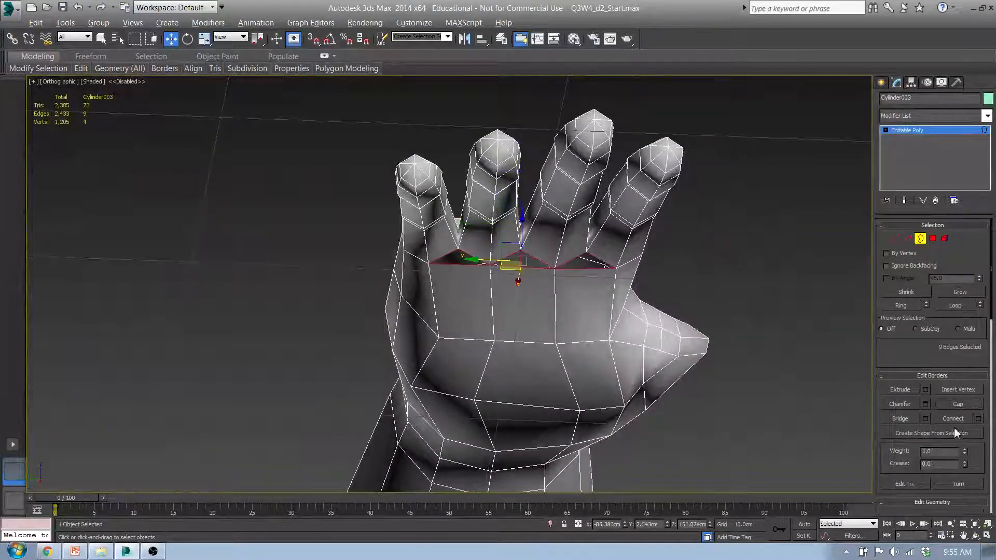
{"action": "middle_click_drag", "start_coordinate": [690, 281], "coordinate": [669, 329], "text": "alt"}
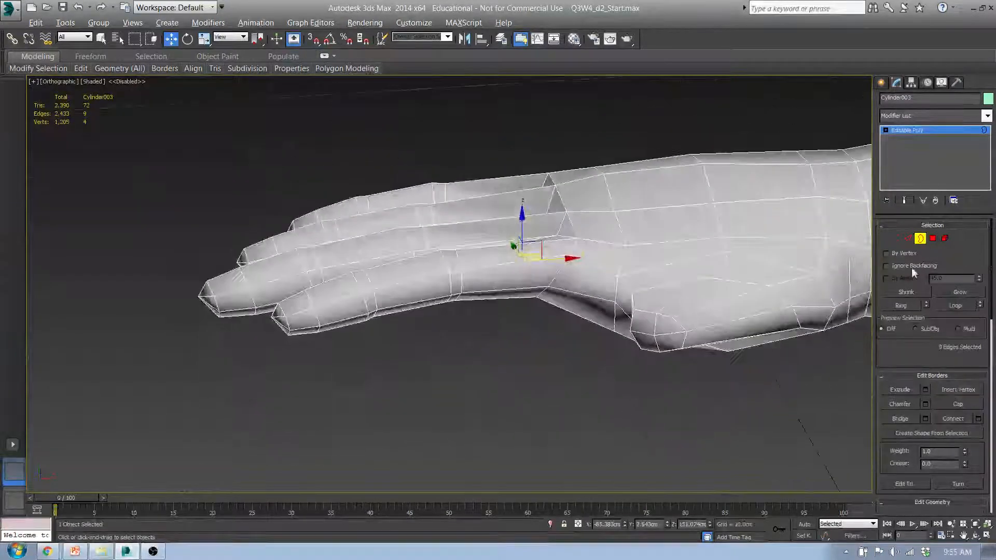
- Move the three webbing vertices between the fingers about 0.46 cm toward the fingertips and 0.27 cm upward
{"action": "left_click", "coordinate": [895, 238]}
{"action": "left_click", "coordinate": [556, 236]}
{"action": "middle_click_drag", "start_coordinate": [556, 237], "coordinate": [636, 293], "text": "alt"}
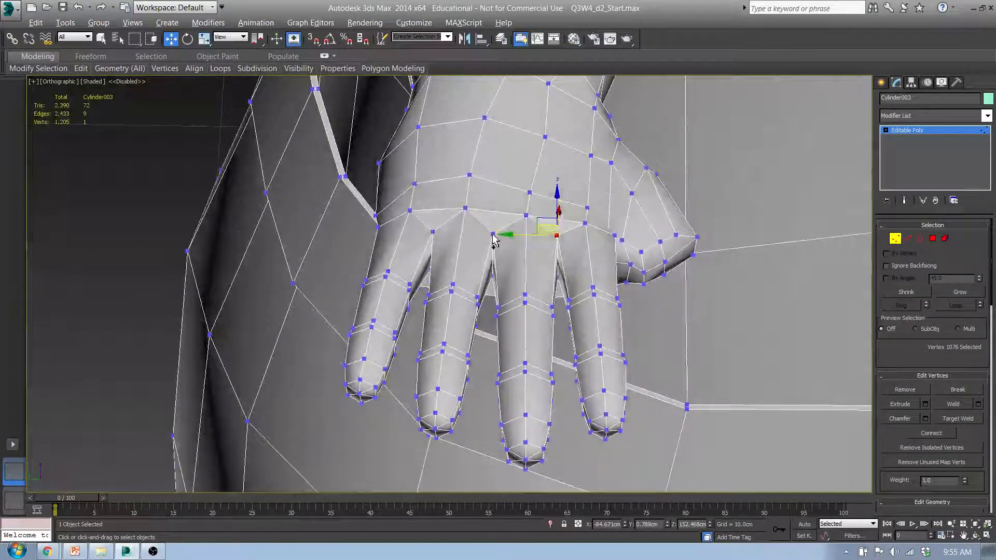
{"action": "middle_click_drag", "start_coordinate": [433, 232], "coordinate": [493, 209], "text": "alt"}
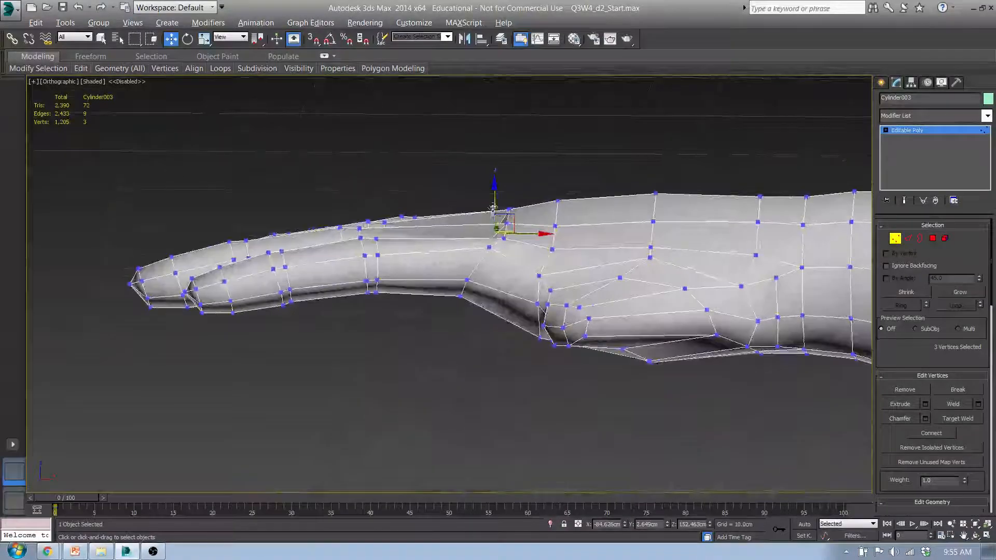
{"action": "left_click_drag", "start_coordinate": [510, 216], "coordinate": [494, 206]}
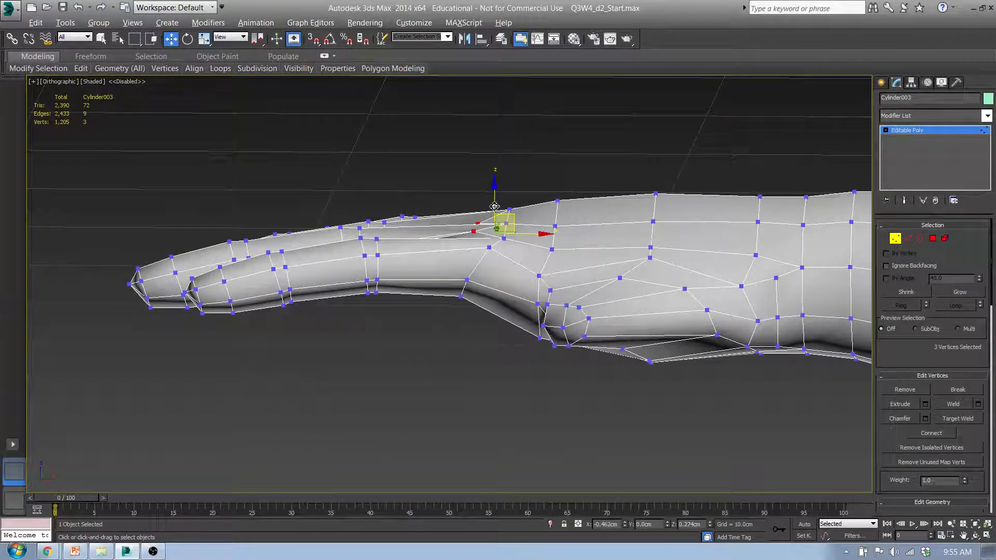
- Select the four knuckle vertices across the back of the finger bases and raise them slightly against the side reference
{"action": "left_click", "coordinate": [505, 241]}
{"action": "left_click", "coordinate": [507, 223], "text": "ctrl"}
{"action": "middle_click_drag", "start_coordinate": [510, 224], "coordinate": [446, 217], "text": "alt"}
{"action": "left_click", "coordinate": [424, 200], "text": "ctrl"}
{"action": "left_click", "coordinate": [377, 188], "text": "ctrl"}
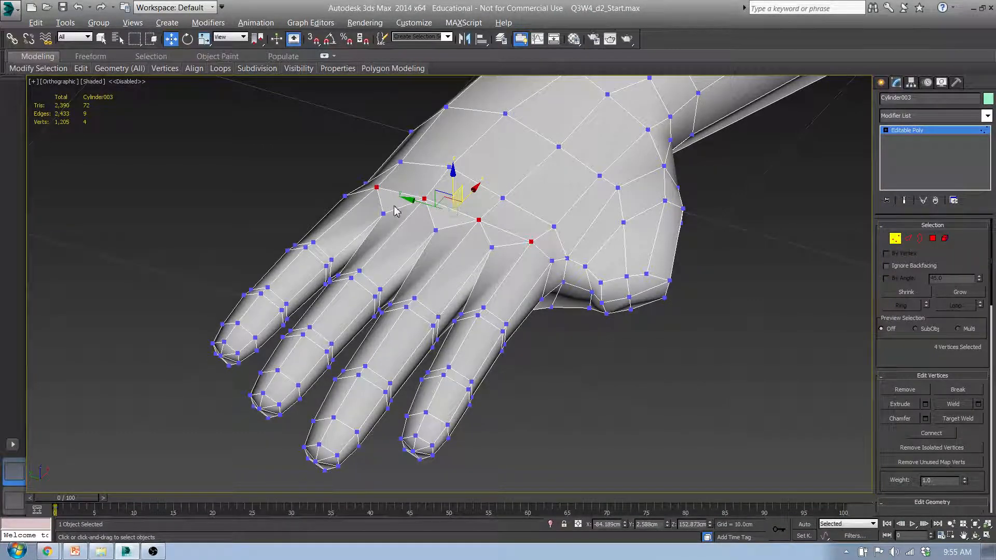
{"action": "key", "text": "l"}
{"action": "key", "text": "f"}
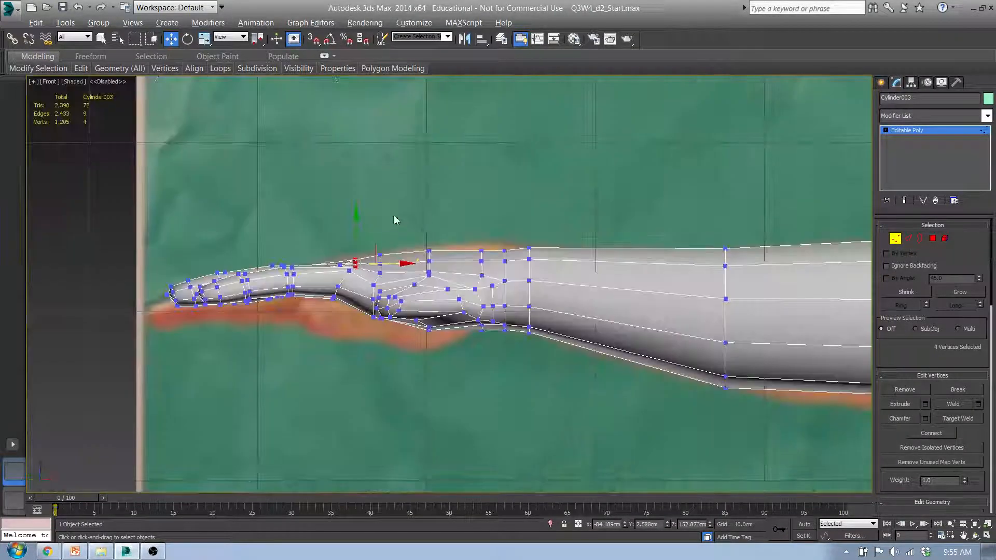
{"action": "scroll", "coordinate": [399, 223], "scroll_direction": "up", "scroll_amount": 3}
{"action": "left_click_drag", "start_coordinate": [421, 278], "coordinate": [418, 265]}
- Select the row of vertices just behind the knuckles and raise it slightly, adjusting its lower vertices separately
{"action": "left_click_drag", "start_coordinate": [494, 259], "coordinate": [516, 347]}
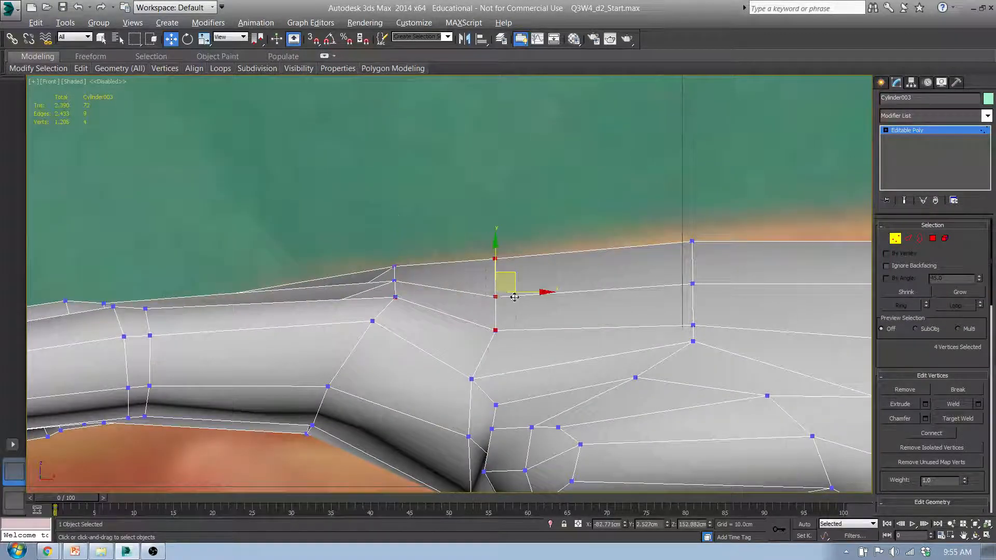
{"action": "left_click_drag", "start_coordinate": [510, 275], "coordinate": [513, 339]}
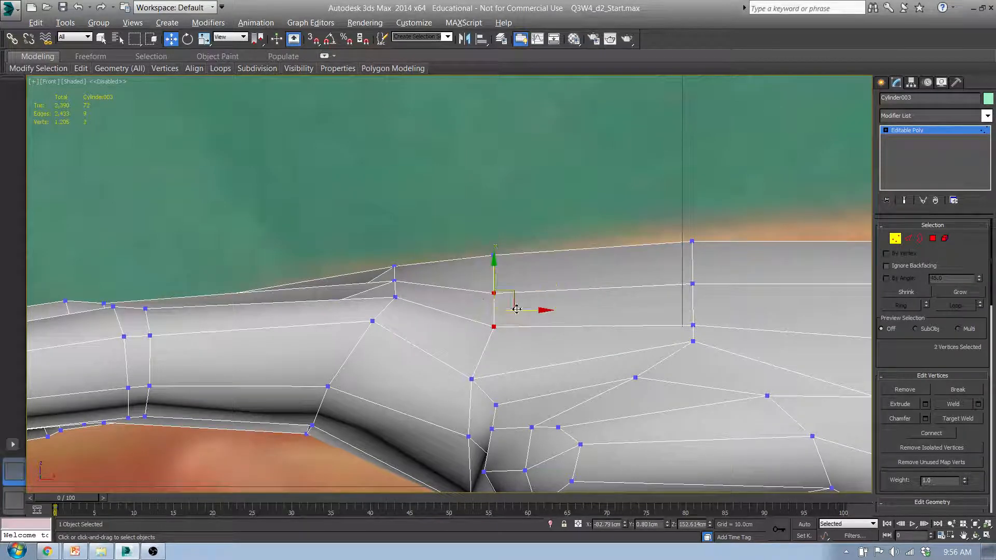
{"action": "left_click_drag", "start_coordinate": [493, 275], "coordinate": [493, 260]}
- Raise the single vertex on the thumb side of the hand just behind the index finger's base
{"action": "scroll", "coordinate": [445, 293], "scroll_direction": "down", "scroll_amount": 5}
{"action": "middle_click_drag", "start_coordinate": [445, 293], "coordinate": [494, 334], "text": "alt"}
{"action": "left_click", "coordinate": [476, 344]}
{"action": "left_click_drag", "start_coordinate": [469, 327], "coordinate": [472, 316]}
{"action": "middle_click_drag", "start_coordinate": [471, 315], "coordinate": [453, 310], "text": "alt"}
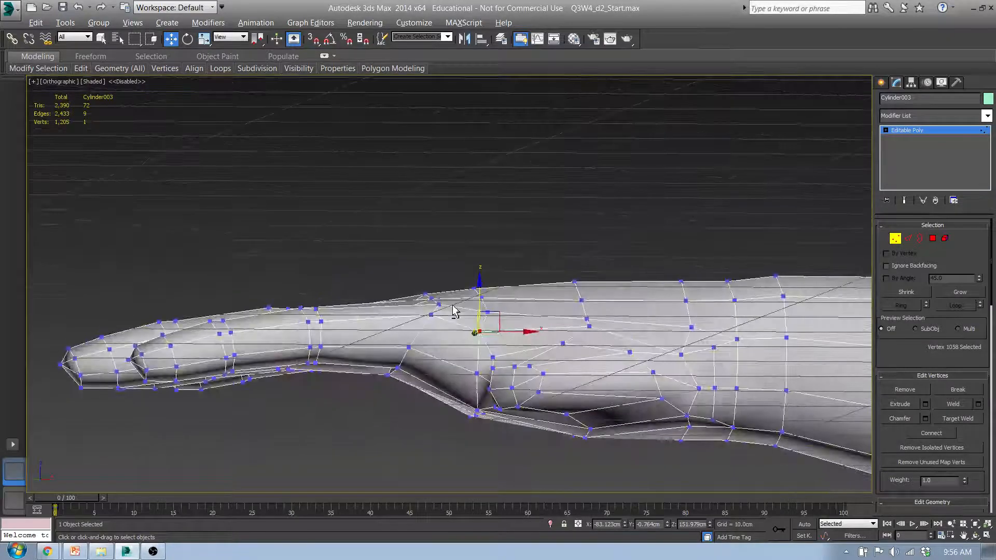
- Select all vertices of the four fingers in the front view and move them slightly down toward the reference
{"action": "key", "text": "f"}
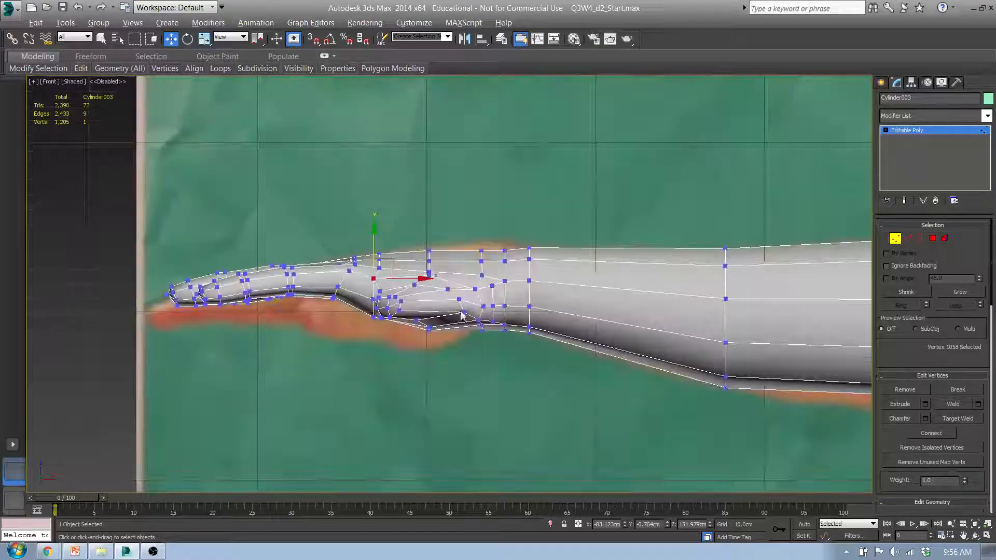
{"action": "scroll", "coordinate": [325, 290], "scroll_direction": "up", "scroll_amount": 3}
{"action": "middle_click_drag", "start_coordinate": [132, 197], "coordinate": [313, 190]}
{"action": "left_click_drag", "start_coordinate": [572, 366], "coordinate": [574, 381]}
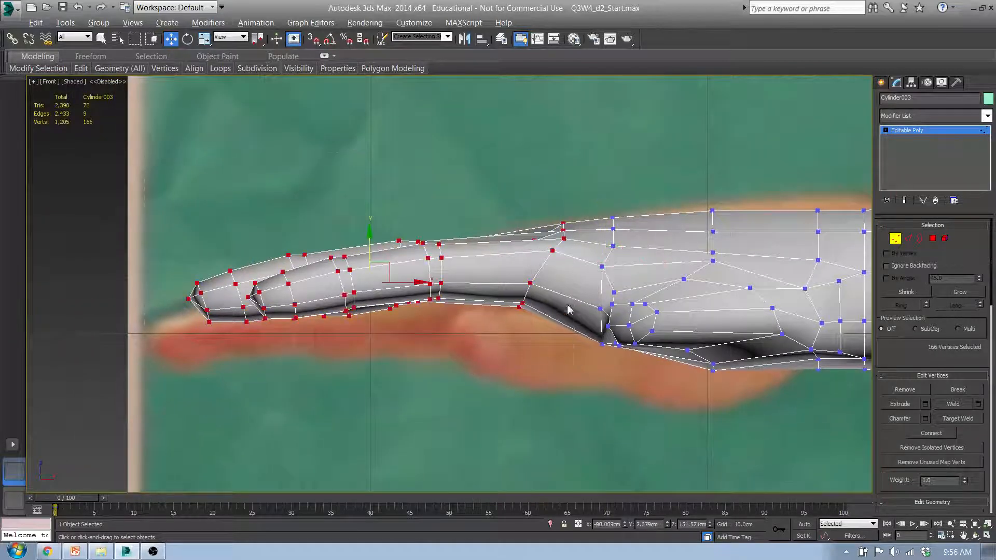
{"action": "left_click_drag", "start_coordinate": [383, 266], "coordinate": [382, 267]}
- Select the four middle base vertices on the palm side of the fingers and move them slightly toward the wrist
{"action": "middle_click_drag", "start_coordinate": [511, 337], "coordinate": [517, 207], "text": "alt"}
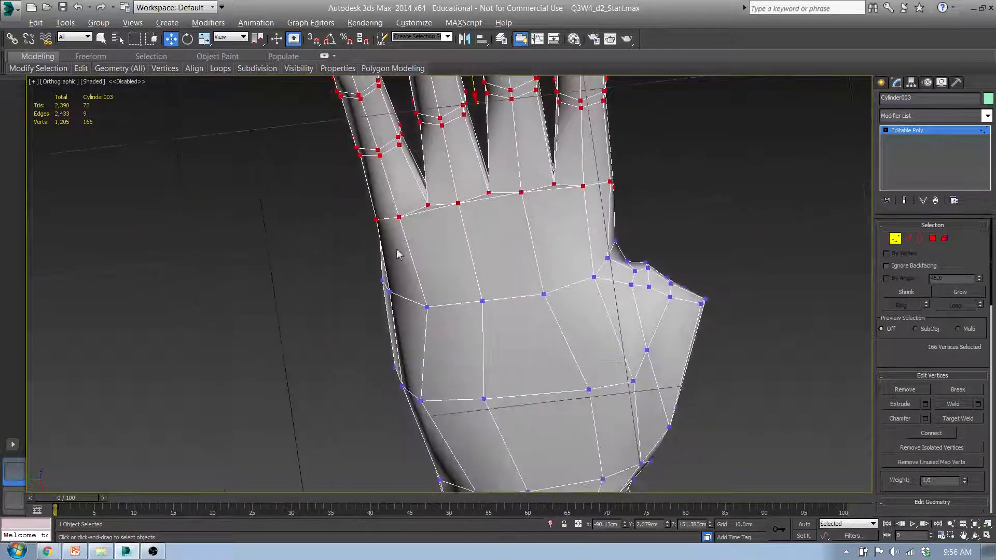
{"action": "left_click", "coordinate": [430, 207]}
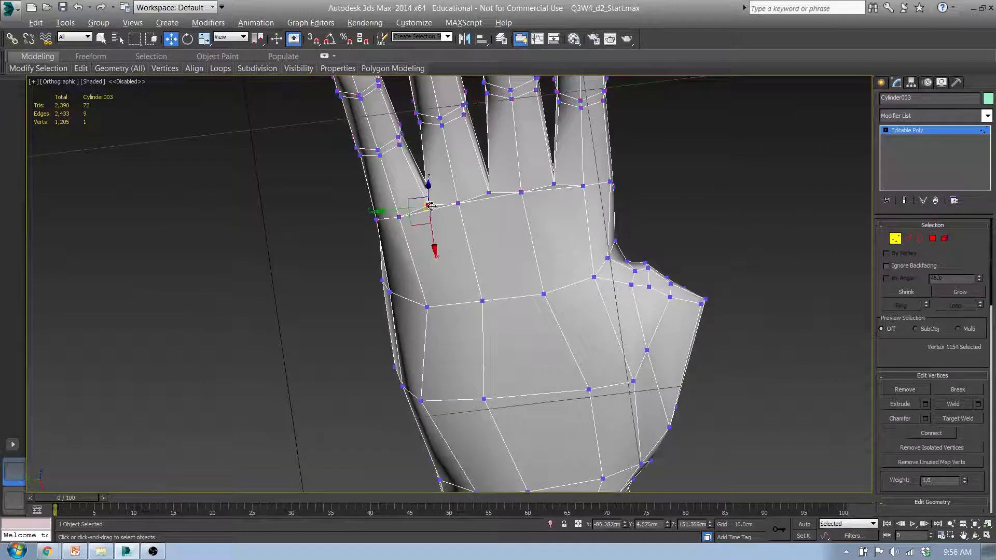
{"action": "left_click", "coordinate": [399, 218]}
{"action": "left_click", "coordinate": [458, 205], "text": "ctrl"}
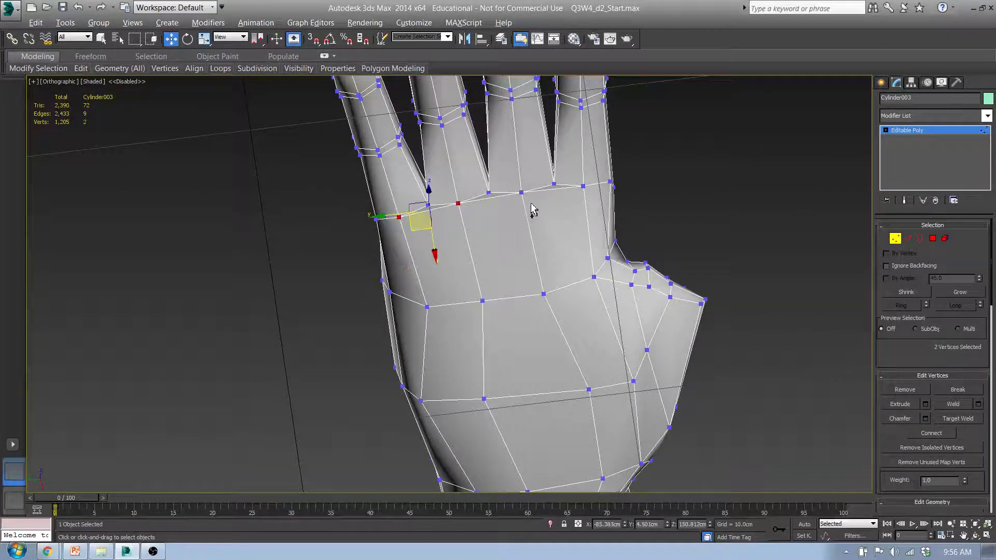
{"action": "left_click", "coordinate": [521, 194], "text": "ctrl"}
{"action": "left_click", "coordinate": [582, 187], "text": "ctrl"}
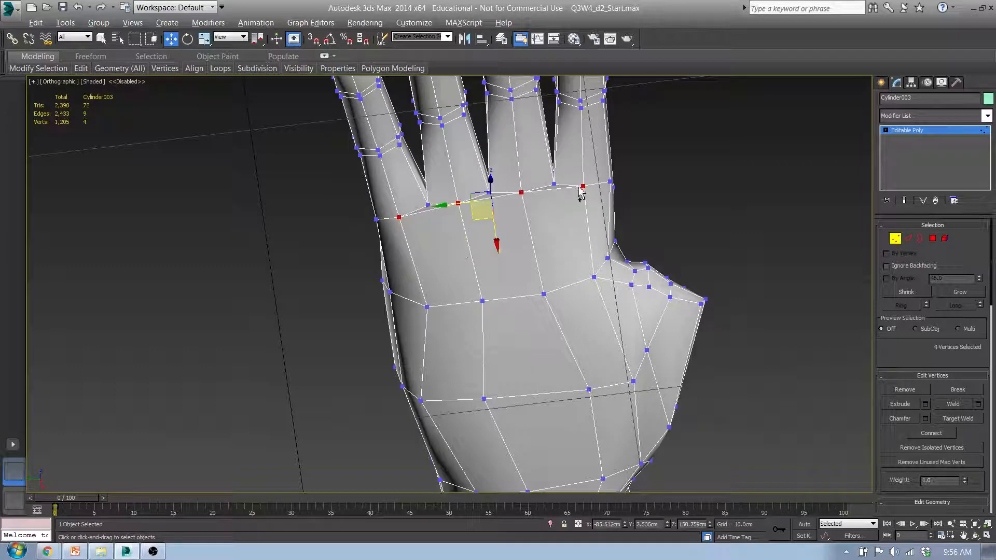
{"action": "left_click_drag", "start_coordinate": [496, 232], "coordinate": [499, 244]}
- Select the three palm-side webbing vertices between the fingers and move them toward the fingertips and downward
{"action": "middle_click_drag", "start_coordinate": [497, 240], "coordinate": [453, 258], "text": "alt"}
{"action": "left_click", "coordinate": [440, 218]}
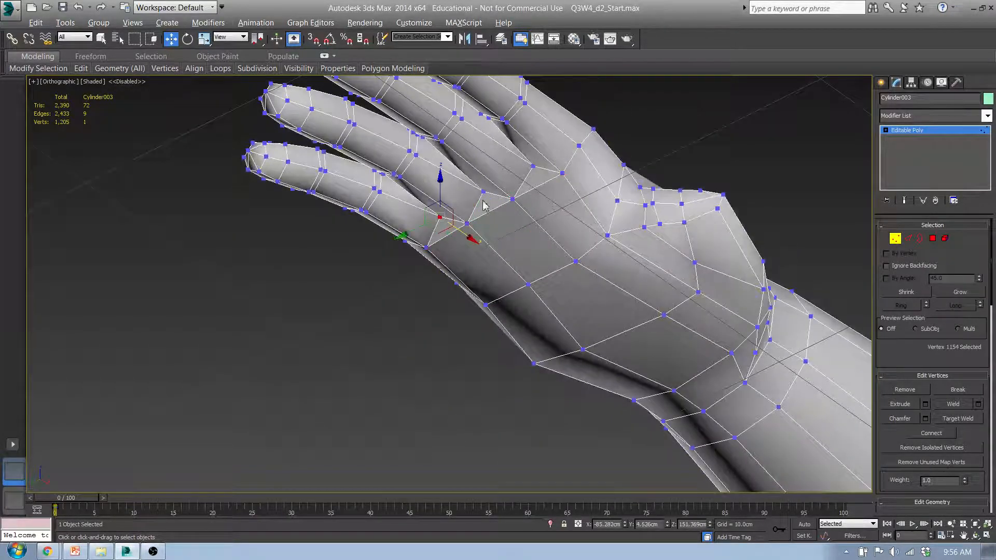
{"action": "left_click", "coordinate": [483, 194], "text": "ctrl"}
{"action": "left_click", "coordinate": [534, 168], "text": "ctrl"}
{"action": "middle_click_drag", "start_coordinate": [536, 170], "coordinate": [514, 203], "text": "alt"}
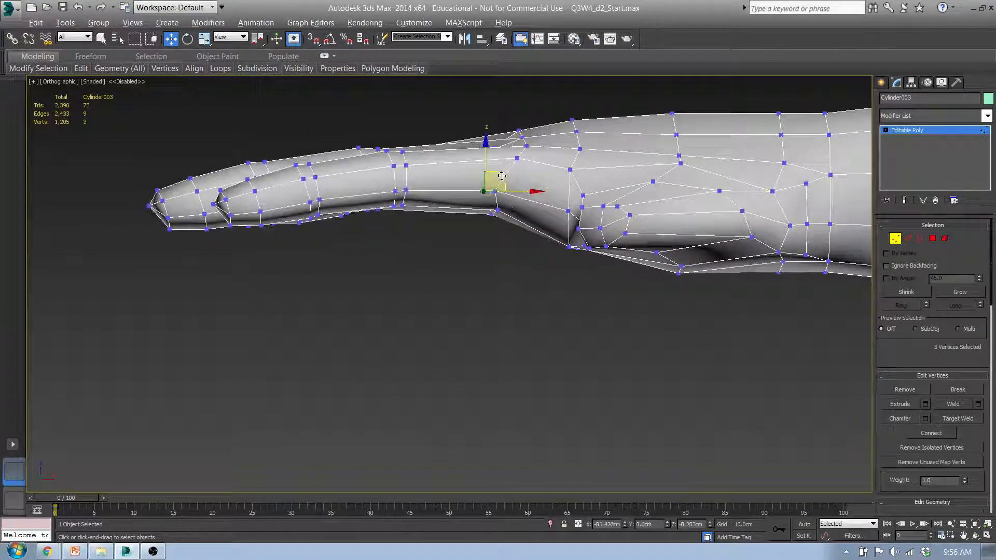
{"action": "left_click_drag", "start_coordinate": [502, 177], "coordinate": [475, 210]}
{"action": "key", "text": "F3"}
{"action": "key", "text": "F3"}
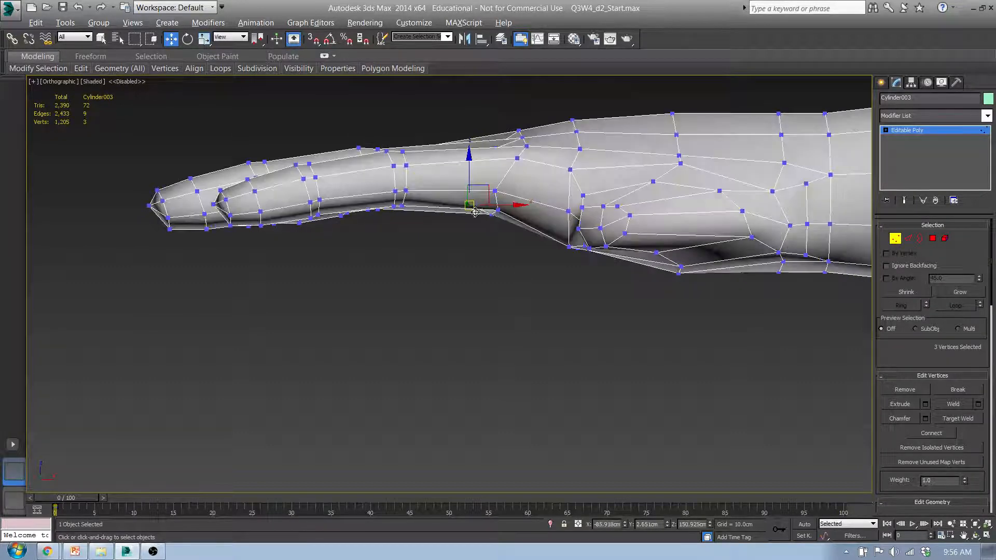
- Reposition individual vertices around the outer base of the little finger to even out the hand's edge
{"action": "middle_click_drag", "start_coordinate": [487, 274], "coordinate": [515, 334], "text": "alt"}
{"action": "key", "text": "t"}
{"action": "scroll", "coordinate": [514, 322], "scroll_direction": "up", "scroll_amount": 3}
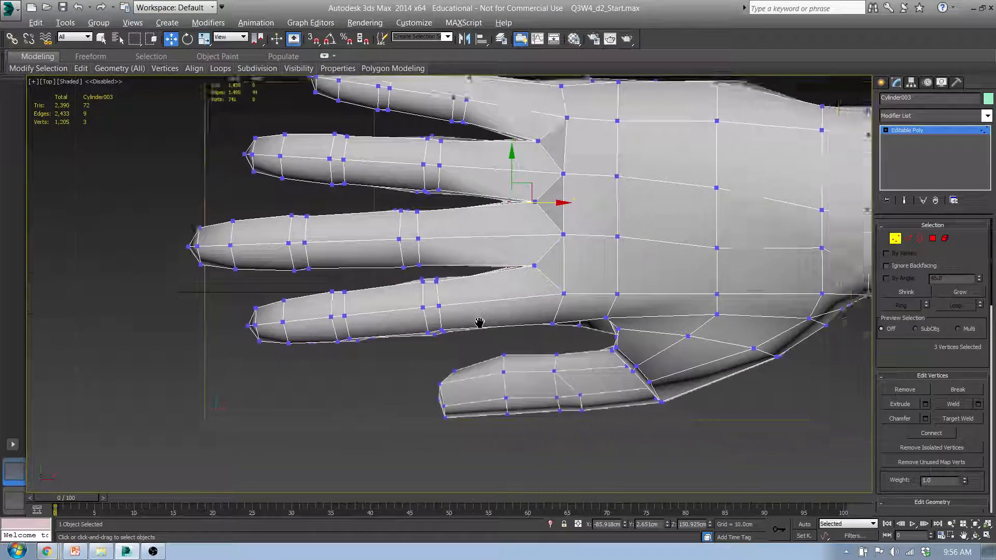
{"action": "left_click", "coordinate": [463, 303]}
{"action": "mouse_move", "coordinate": [481, 286]}
{"action": "left_mouse_down"}
{"action": "mouse_move", "coordinate": [480, 278]}
{"action": "mouse_move", "coordinate": [479, 291]}
{"action": "left_mouse_up"}
{"action": "left_click", "coordinate": [438, 305]}
{"action": "middle_click_drag", "start_coordinate": [462, 319], "coordinate": [481, 321], "text": "alt"}
{"action": "left_click", "coordinate": [449, 213]}
{"action": "left_click_drag", "start_coordinate": [471, 201], "coordinate": [483, 203]}
{"action": "left_click", "coordinate": [469, 224]}
{"action": "left_click_drag", "start_coordinate": [471, 226], "coordinate": [462, 224]}
{"action": "middle_click_drag", "start_coordinate": [560, 260], "coordinate": [500, 224]}
{"action": "scroll", "coordinate": [500, 228], "scroll_direction": "down", "scroll_amount": 2}
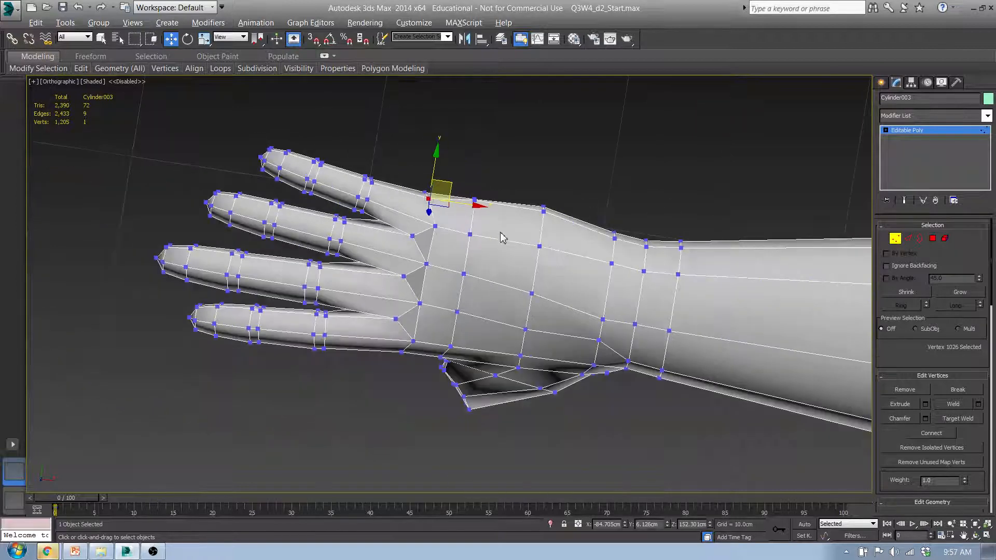
- Shift the vertices at the little finger's outer base and its knuckle toward the fingertips in the top view
{"action": "key", "text": "t"}
{"action": "middle_click_drag", "start_coordinate": [592, 144], "coordinate": [494, 286]}
{"action": "scroll", "coordinate": [494, 277], "scroll_direction": "down", "scroll_amount": 1}
{"action": "scroll", "coordinate": [494, 269], "scroll_direction": "up", "scroll_amount": 4}
{"action": "left_click_drag", "start_coordinate": [458, 203], "coordinate": [532, 249]}
{"action": "left_click_drag", "start_coordinate": [515, 214], "coordinate": [477, 203]}
{"action": "left_click", "coordinate": [540, 321]}
{"action": "left_click_drag", "start_coordinate": [557, 302], "coordinate": [520, 285]}
{"action": "scroll", "coordinate": [589, 409], "scroll_direction": "down", "scroll_amount": 3}
{"action": "middle_click_drag", "start_coordinate": [591, 425], "coordinate": [516, 187]}
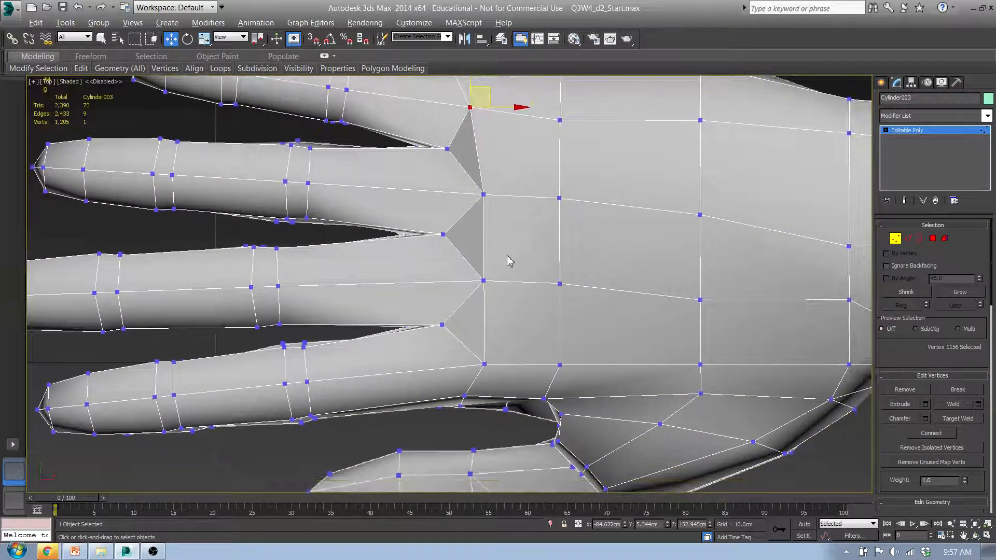
- Space out the edge vertices along the little-finger side of the hand, moving the rear pair toward the wrist
{"action": "middle_click_drag", "start_coordinate": [508, 261], "coordinate": [542, 340]}
{"action": "left_click_drag", "start_coordinate": [550, 229], "coordinate": [551, 229]}
{"action": "left_click_drag", "start_coordinate": [551, 183], "coordinate": [526, 179]}
{"action": "middle_click_drag", "start_coordinate": [671, 187], "coordinate": [624, 145]}
{"action": "left_click_drag", "start_coordinate": [667, 193], "coordinate": [668, 193]}
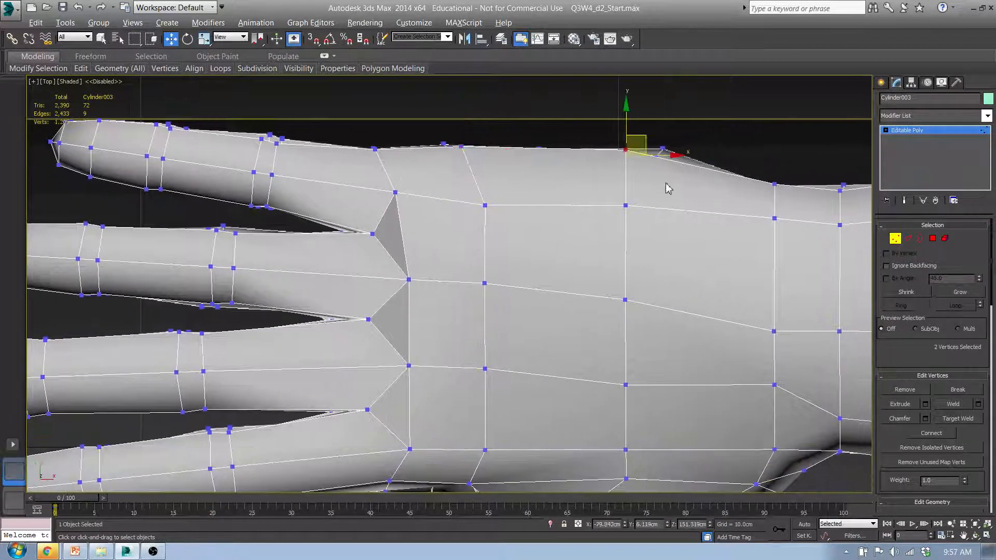
{"action": "left_click_drag", "start_coordinate": [646, 143], "coordinate": [686, 143]}
- Select the polygons of the hand and fingers and assign them to smoothing group 1
{"action": "scroll", "coordinate": [611, 259], "scroll_direction": "down", "scroll_amount": 4}
{"action": "middle_click_drag", "start_coordinate": [611, 316], "coordinate": [675, 237]}
{"action": "left_click", "coordinate": [932, 239]}
{"action": "left_click", "coordinate": [696, 178]}
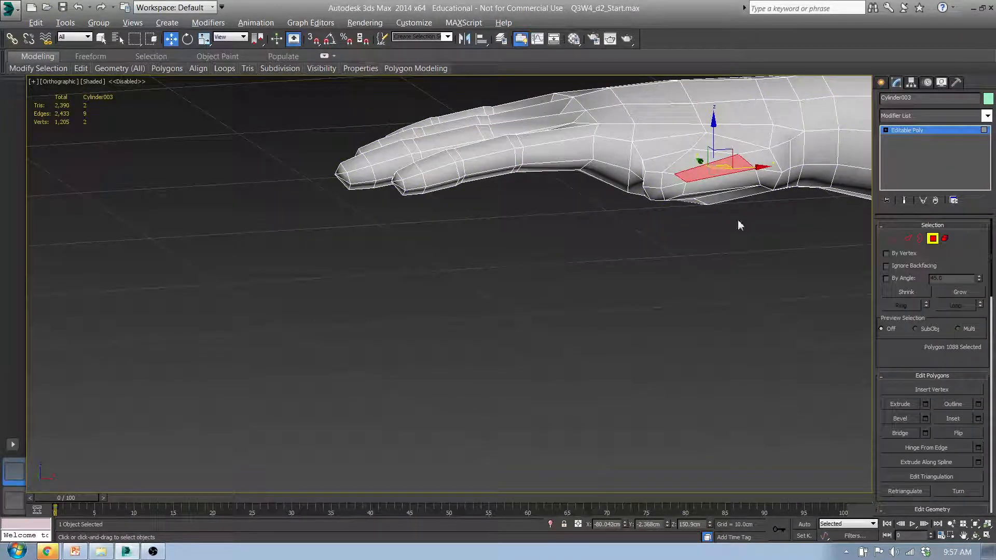
{"action": "left_click_drag", "start_coordinate": [993, 286], "coordinate": [993, 504]}
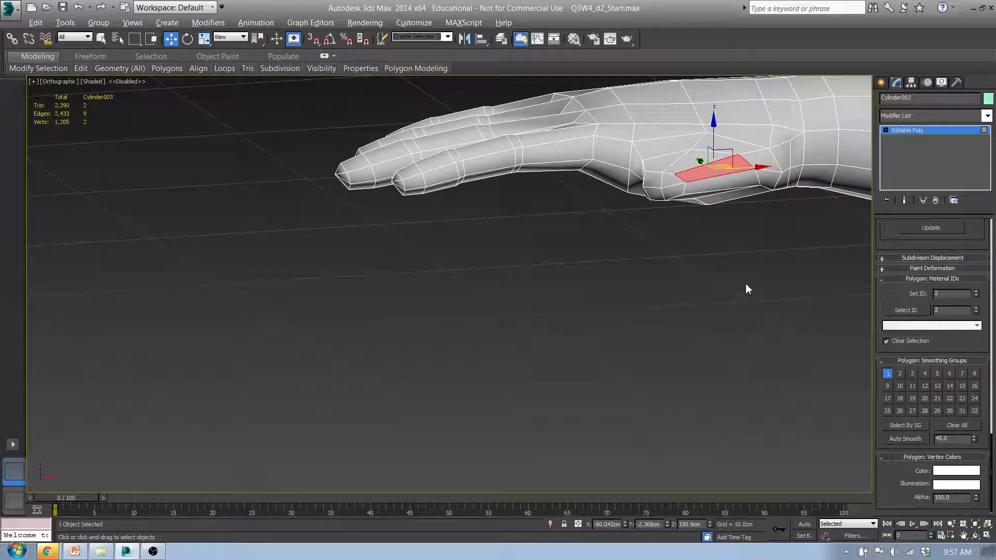
{"action": "middle_click_drag", "start_coordinate": [741, 292], "coordinate": [780, 363]}
{"action": "left_click_drag", "start_coordinate": [792, 362], "coordinate": [338, 126]}
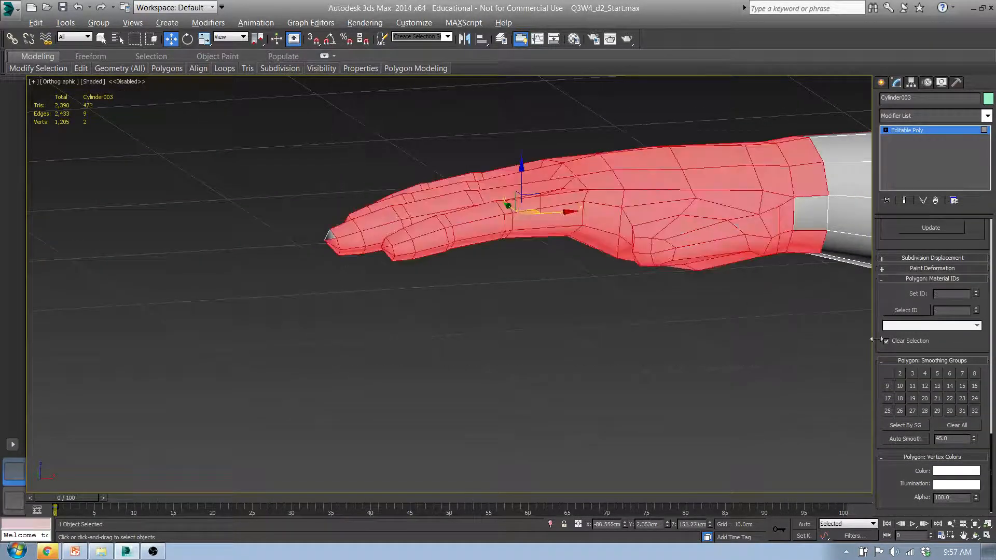
{"action": "left_click", "coordinate": [887, 373]}
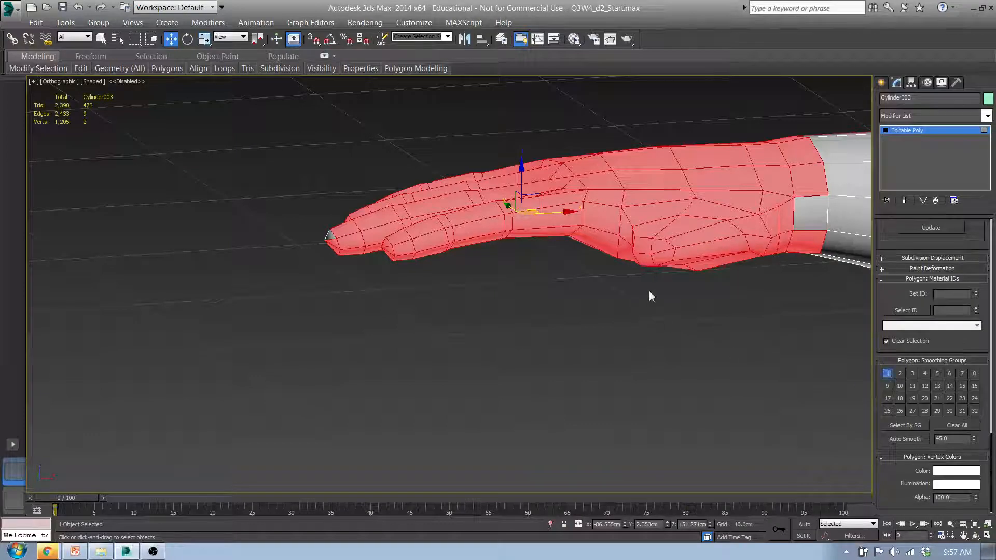
- Select the four polygons at the open end of the thumb base and assign them to smoothing group 1
{"action": "key", "text": "t"}
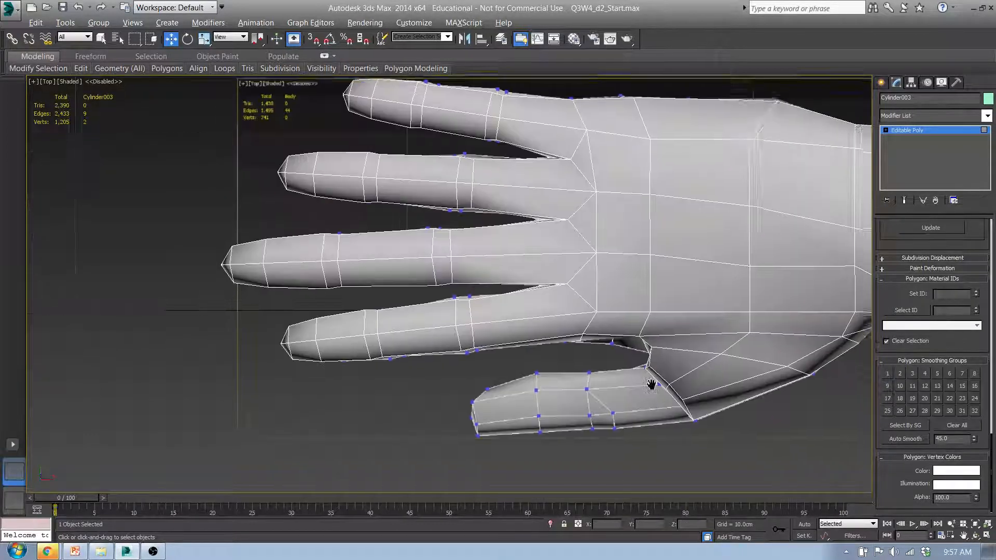
{"action": "scroll", "coordinate": [570, 332], "scroll_direction": "up", "scroll_amount": 3}
{"action": "left_click", "coordinate": [576, 285]}
{"action": "mouse_move", "coordinate": [565, 333]}
{"action": "middle_mouse_down", "text": "alt"}
{"action": "mouse_move", "coordinate": [582, 269]}
{"action": "mouse_move", "coordinate": [565, 323]}
{"action": "middle_mouse_up", "text": "alt"}
{"action": "left_click", "coordinate": [565, 323], "text": "ctrl"}
{"action": "left_click", "coordinate": [546, 340], "text": "ctrl"}
{"action": "middle_click_drag", "start_coordinate": [586, 333], "coordinate": [489, 278], "text": "alt"}
{"action": "key", "text": "t"}
{"action": "scroll", "coordinate": [538, 373], "scroll_direction": "up", "scroll_amount": 2}
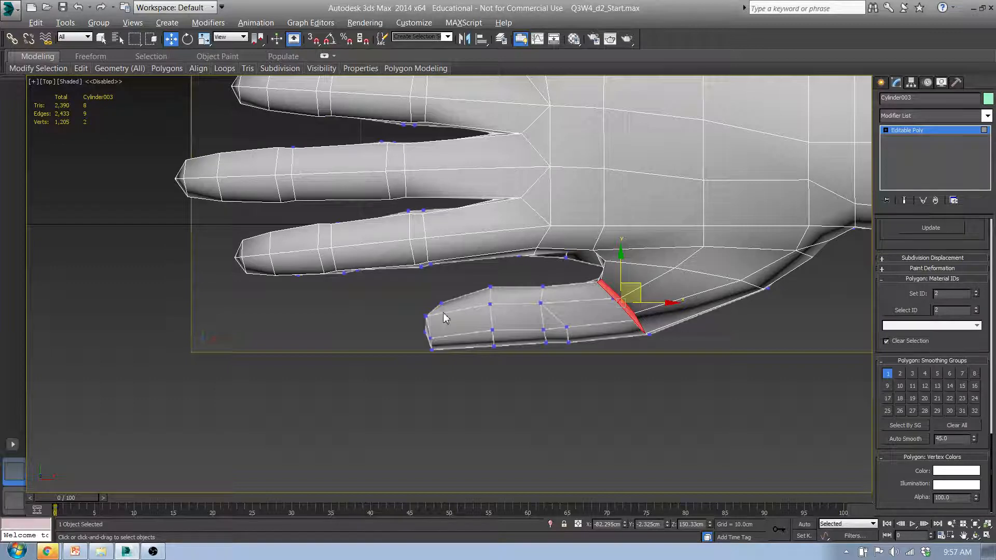
{"action": "left_click", "coordinate": [890, 374]}
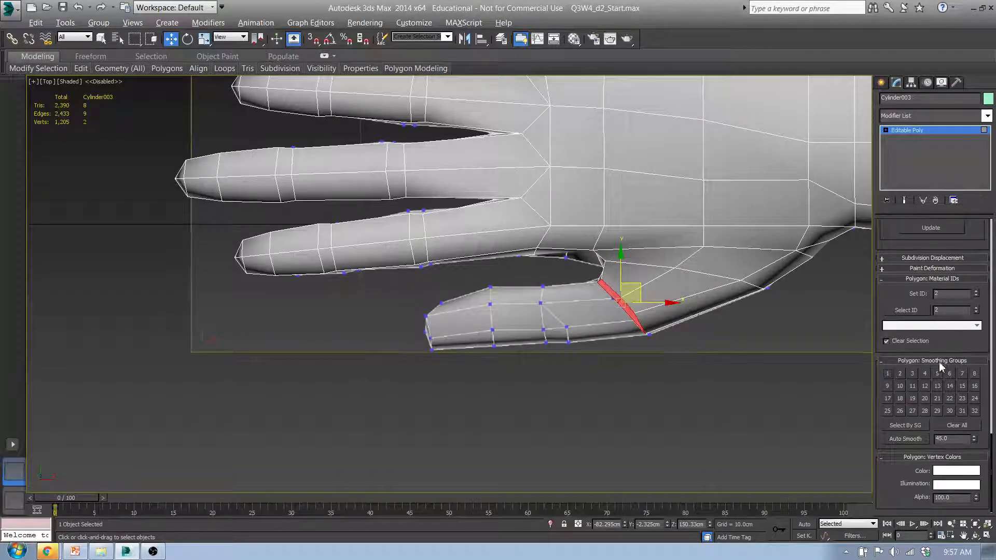
{"action": "left_click", "coordinate": [886, 373]}
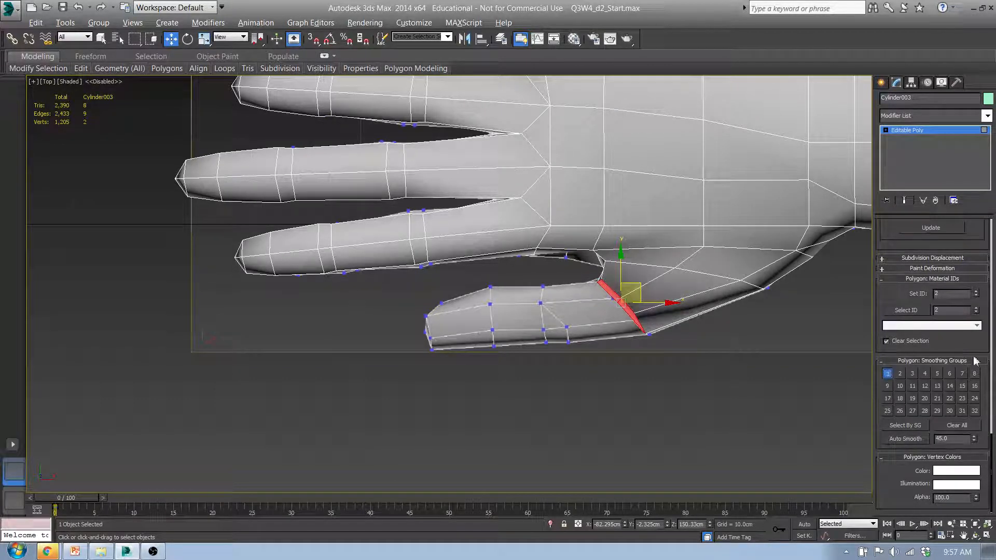
- Extrude the four thumb-base polygons outward to form the first thumb segment
{"action": "scroll", "coordinate": [986, 298], "scroll_direction": "up", "scroll_amount": 10}
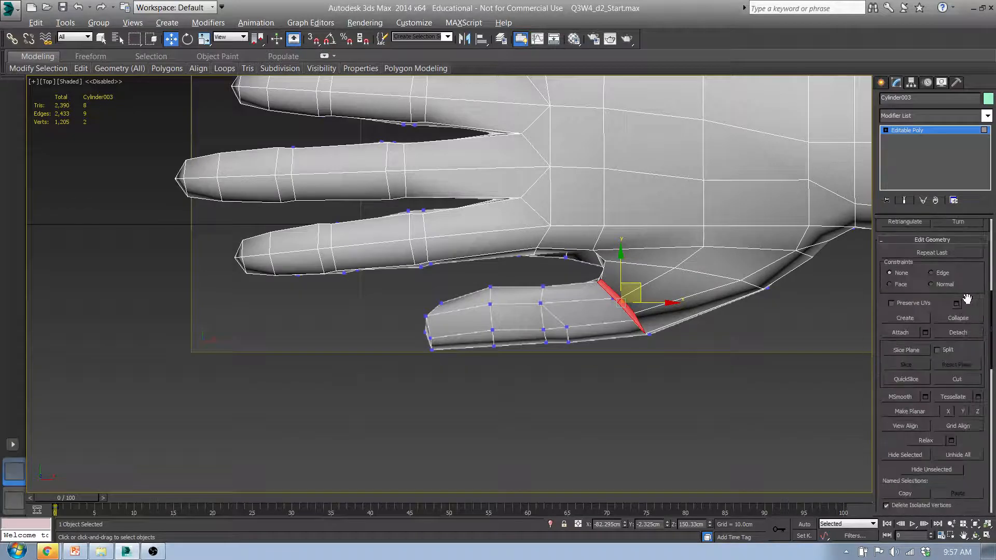
{"action": "left_click", "coordinate": [900, 404]}
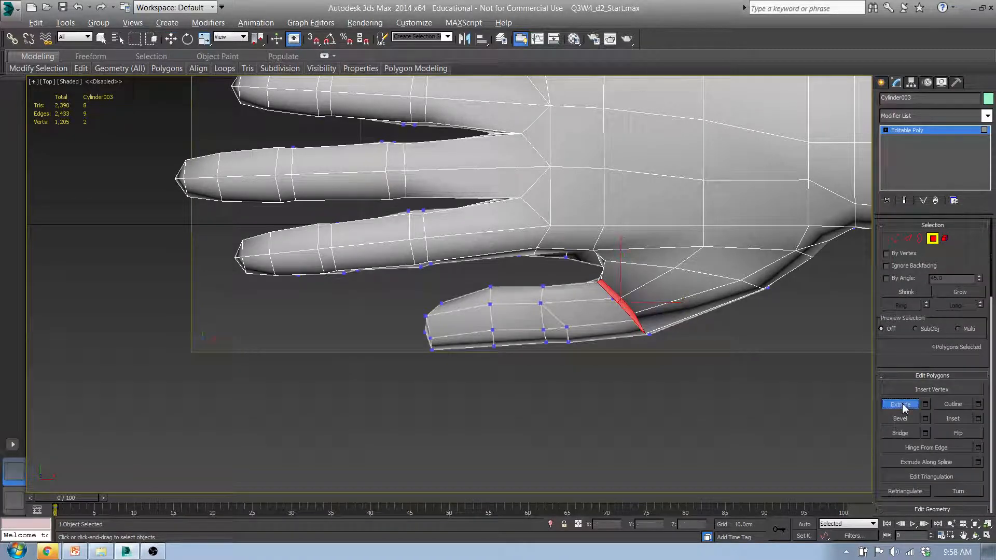
{"action": "left_click", "coordinate": [925, 404]}
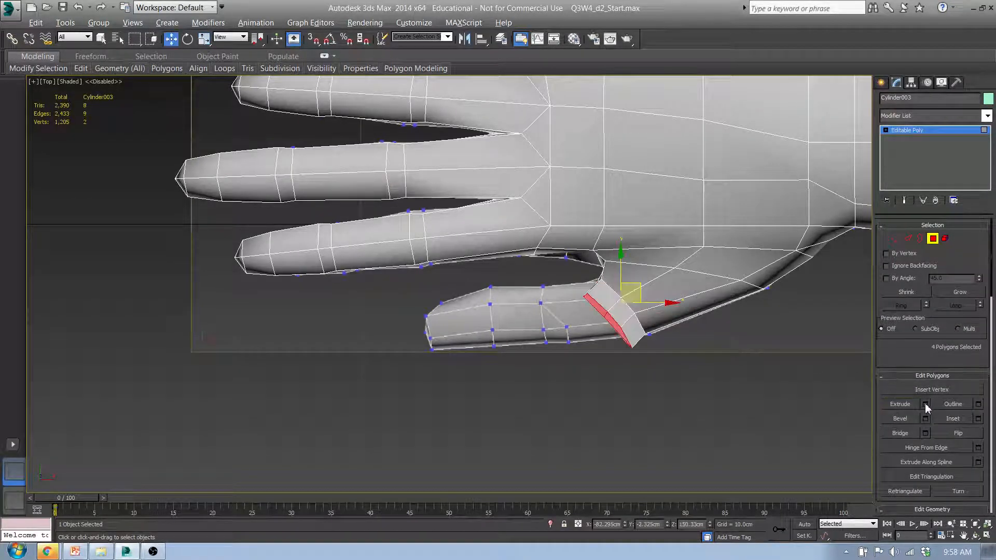
{"action": "left_click_drag", "start_coordinate": [458, 304], "coordinate": [486, 156]}
{"action": "left_click", "coordinate": [458, 317]}
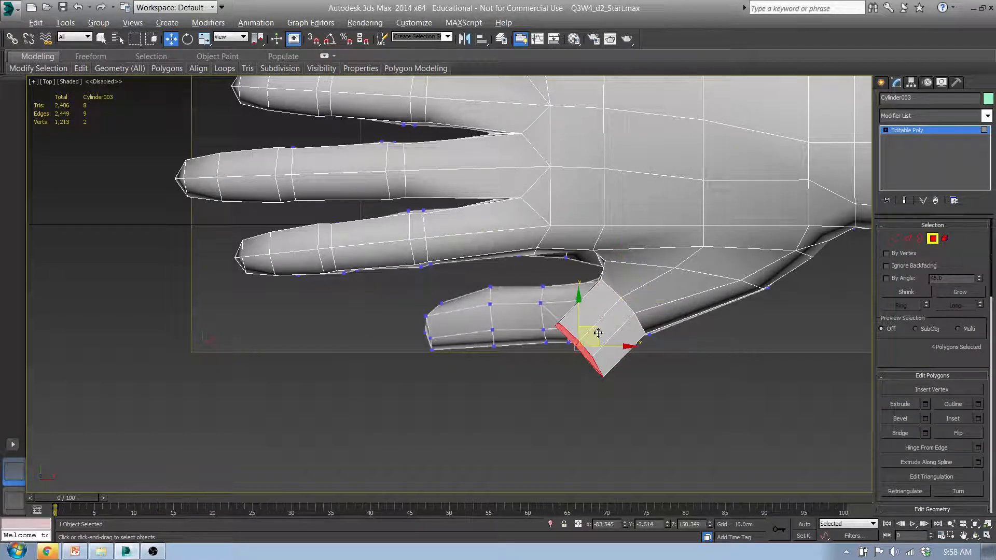
- Rotate and move the extruded thumb end to line up with the reference thumb, then scale it to fit
{"action": "key", "text": "e"}
{"action": "left_click_drag", "start_coordinate": [606, 323], "coordinate": [571, 312]}
{"action": "key", "text": "w"}
{"action": "key", "text": "r"}
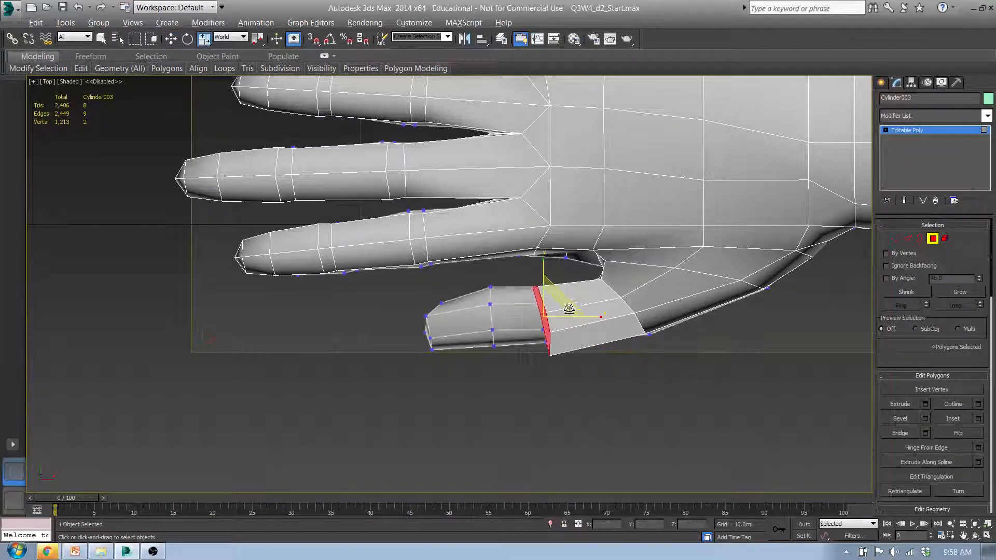
{"action": "middle_click_drag", "start_coordinate": [571, 311], "coordinate": [593, 321], "text": "alt"}
{"action": "left_click_drag", "start_coordinate": [593, 322], "coordinate": [568, 324]}
{"action": "middle_click_drag", "start_coordinate": [629, 332], "coordinate": [594, 363]}
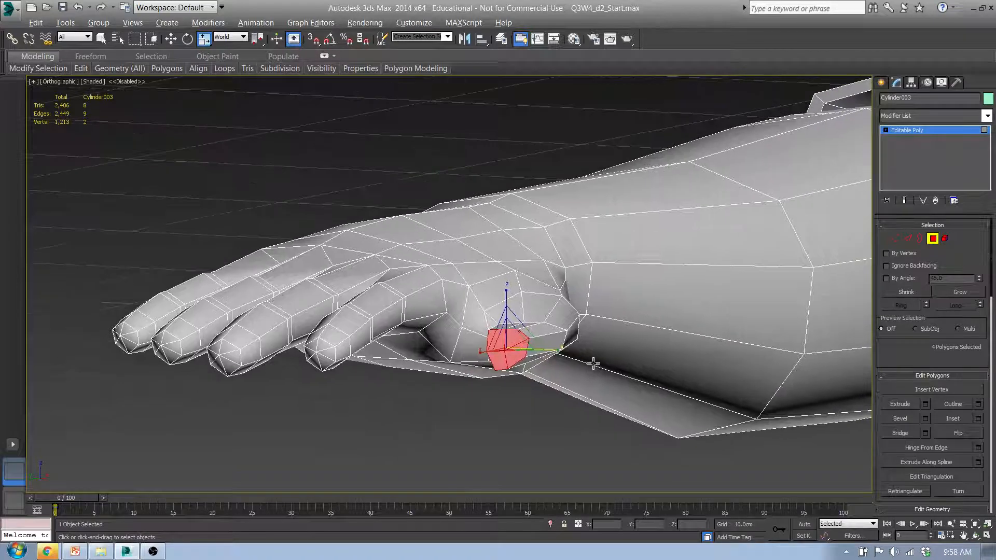
- Refine the rotation and position of the thumb segment's end polygons against the reference in the top view
{"action": "key", "text": "t"}
{"action": "middle_click_drag", "start_coordinate": [568, 400], "coordinate": [581, 324]}
{"action": "key", "text": "w"}
{"action": "key", "text": "e"}
{"action": "left_click", "coordinate": [645, 300]}
{"action": "left_click_drag", "start_coordinate": [582, 306], "coordinate": [656, 311]}
{"action": "key", "text": "w"}
{"action": "key", "text": "r"}
- Select the two upper vertices where the thumb segment meets the hand and move them upward
{"action": "middle_click_drag", "start_coordinate": [614, 378], "coordinate": [726, 327], "text": "alt"}
{"action": "left_click", "coordinate": [897, 238]}
{"action": "middle_click_drag", "start_coordinate": [789, 301], "coordinate": [723, 355], "text": "alt"}
{"action": "middle_click_drag", "start_coordinate": [505, 403], "coordinate": [394, 384], "text": "alt"}
{"action": "left_click", "coordinate": [391, 379]}
{"action": "left_click", "coordinate": [400, 399], "text": "ctrl"}
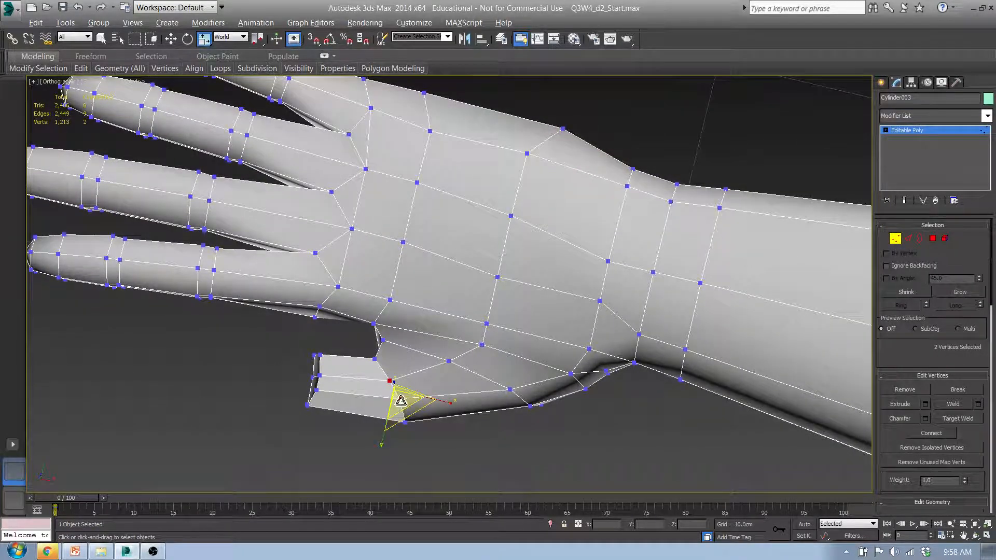
{"action": "key", "text": "w"}
{"action": "middle_click_drag", "start_coordinate": [401, 399], "coordinate": [397, 363], "text": "alt"}
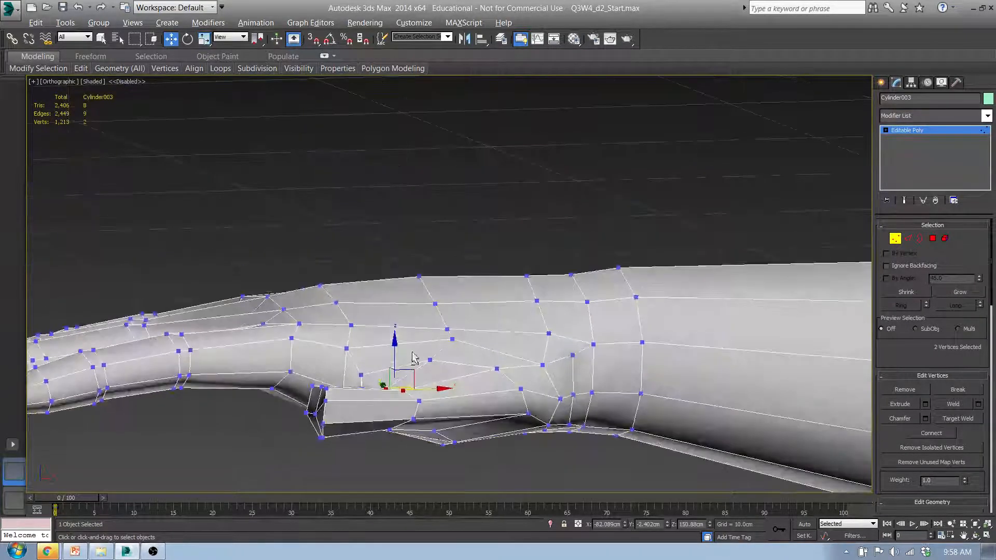
{"action": "left_click_drag", "start_coordinate": [397, 356], "coordinate": [395, 341]}
- Extrude the thumb's four end polygons twice in the top view to reach the reference thumb's tip
{"action": "middle_click_drag", "start_coordinate": [422, 449], "coordinate": [451, 440], "text": "alt"}
{"action": "left_click", "coordinate": [931, 238]}
{"action": "key", "text": "t"}
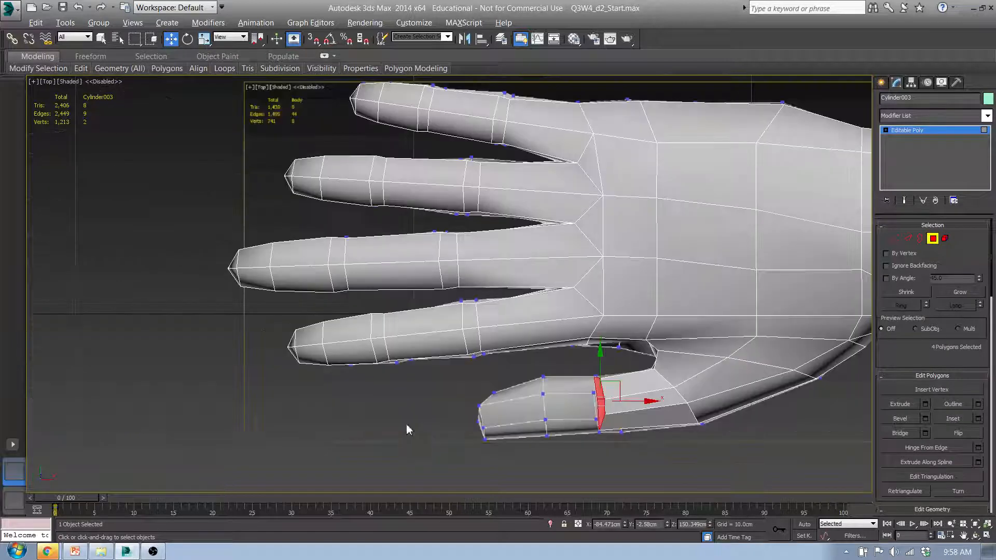
{"action": "scroll", "coordinate": [502, 318], "scroll_direction": "up", "scroll_amount": 5}
{"action": "left_click", "coordinate": [927, 404]}
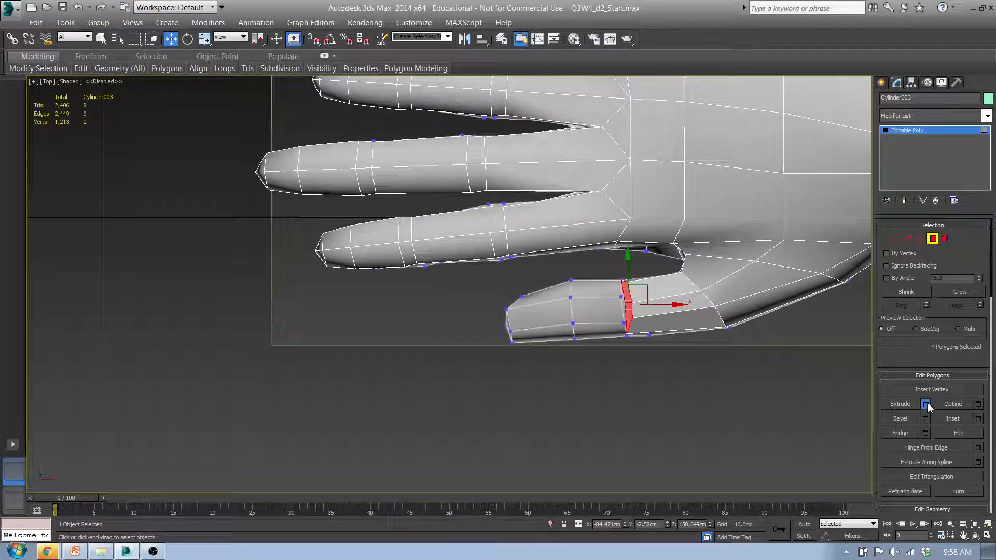
{"action": "left_click", "coordinate": [471, 318]}
{"action": "left_click", "coordinate": [455, 322]}
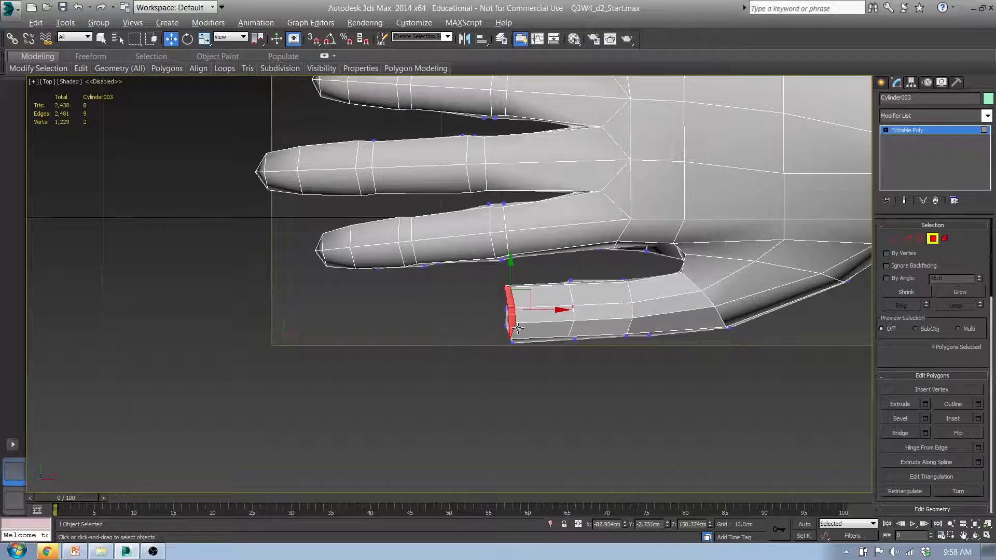
- Raise the vertices on the back of the hand just behind the thumb base, one at a time
{"action": "left_click", "coordinate": [895, 238]}
{"action": "middle_click_drag", "start_coordinate": [742, 258], "coordinate": [797, 322], "text": "alt"}
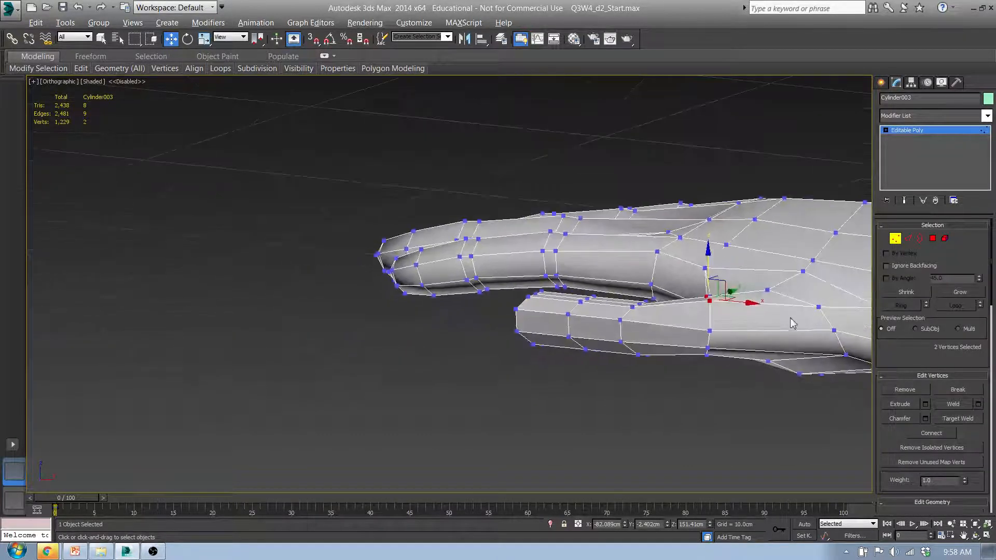
{"action": "left_click", "coordinate": [768, 291]}
{"action": "left_click_drag", "start_coordinate": [767, 260], "coordinate": [768, 257]}
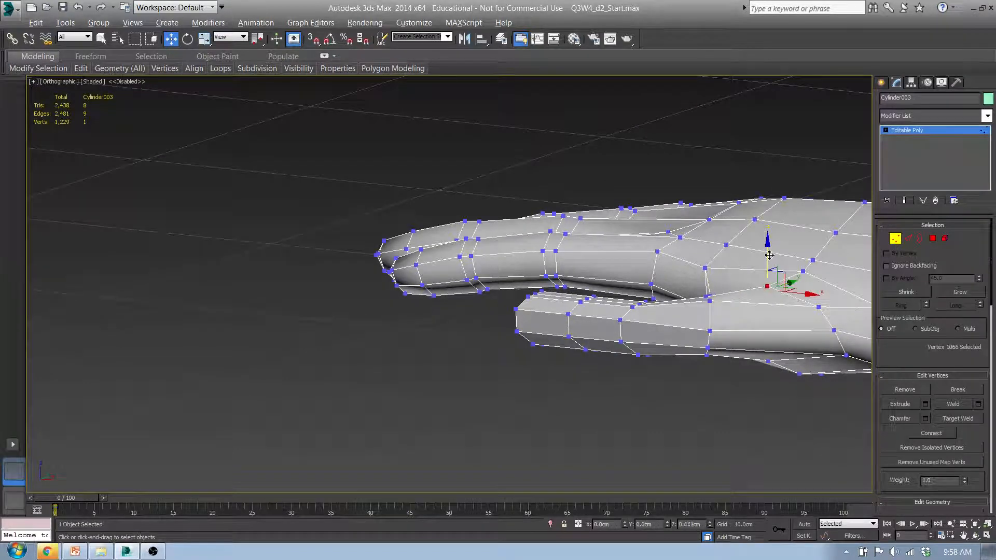
{"action": "left_click", "coordinate": [803, 272]}
{"action": "middle_click_drag", "start_coordinate": [832, 262], "coordinate": [704, 340], "text": "alt"}
{"action": "mouse_move", "coordinate": [627, 339]}
{"action": "middle_mouse_down", "text": "alt"}
{"action": "mouse_move", "coordinate": [636, 347]}
{"action": "mouse_move", "coordinate": [625, 318]}
{"action": "middle_mouse_up", "text": "alt"}
{"action": "middle_click_drag", "start_coordinate": [369, 330], "coordinate": [385, 354], "text": "alt"}
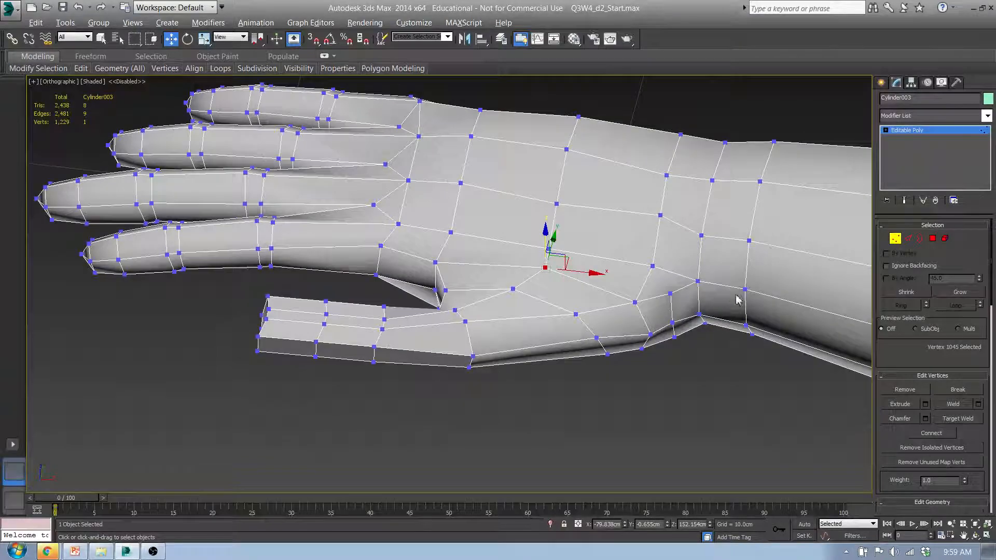
- Move the two outer-side vertices of the thumb's end back toward the hand in the top view
{"action": "middle_click_drag", "start_coordinate": [275, 340], "coordinate": [450, 471], "text": "alt"}
{"action": "left_click", "coordinate": [363, 373]}
{"action": "key", "text": "t"}
{"action": "middle_click_drag", "start_coordinate": [346, 386], "coordinate": [292, 343]}
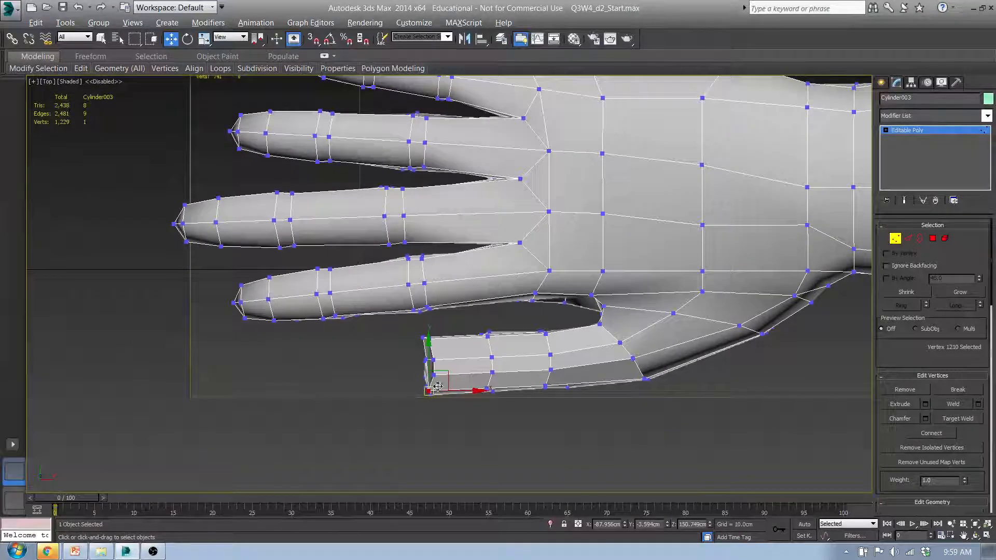
{"action": "scroll", "coordinate": [437, 383], "scroll_direction": "up", "scroll_amount": 4}
{"action": "left_click", "coordinate": [430, 372], "text": "ctrl"}
{"action": "left_click_drag", "start_coordinate": [453, 388], "coordinate": [481, 388]}
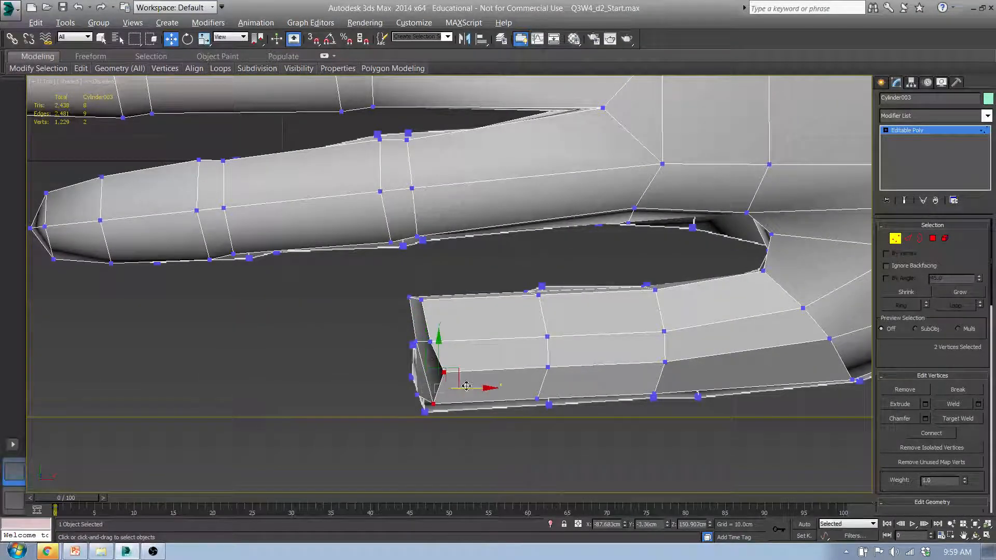
- Scale three inner-side vertices of the thumb's end closer together, then reposition the end's centre and upper vertices to round the tip
{"action": "middle_click_drag", "start_coordinate": [435, 312], "coordinate": [499, 252], "text": "alt"}
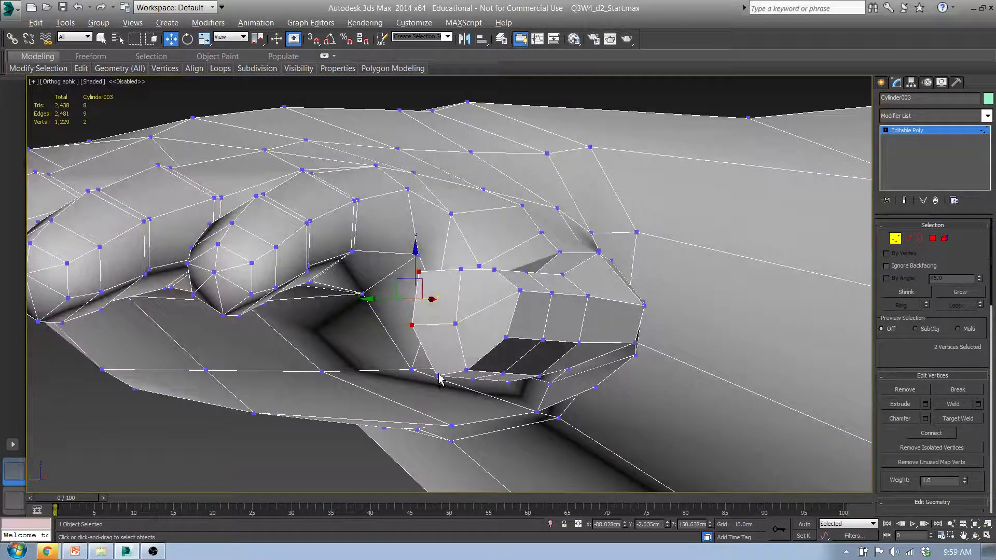
{"action": "key", "text": "r"}
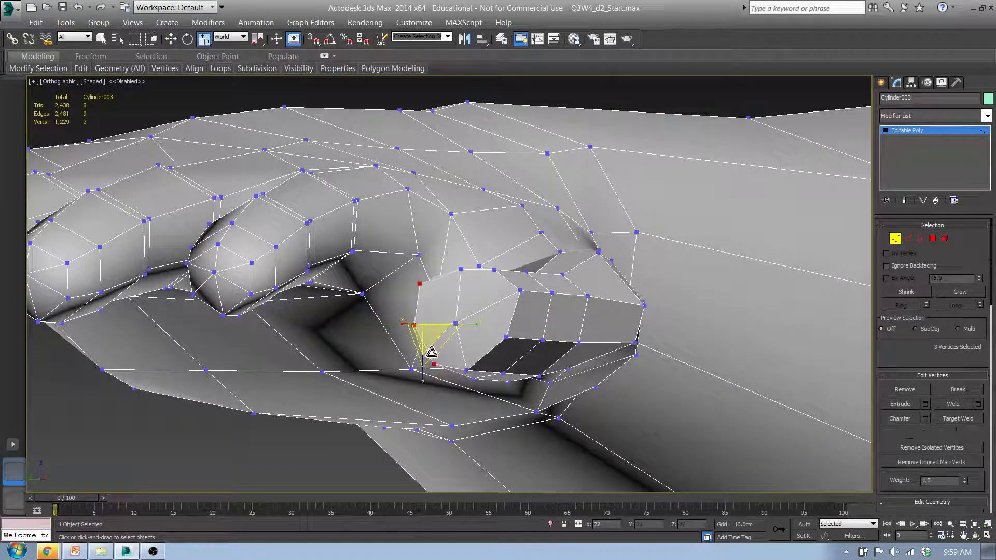
{"action": "middle_click_drag", "start_coordinate": [511, 334], "coordinate": [489, 351], "text": "alt"}
{"action": "key", "text": "w"}
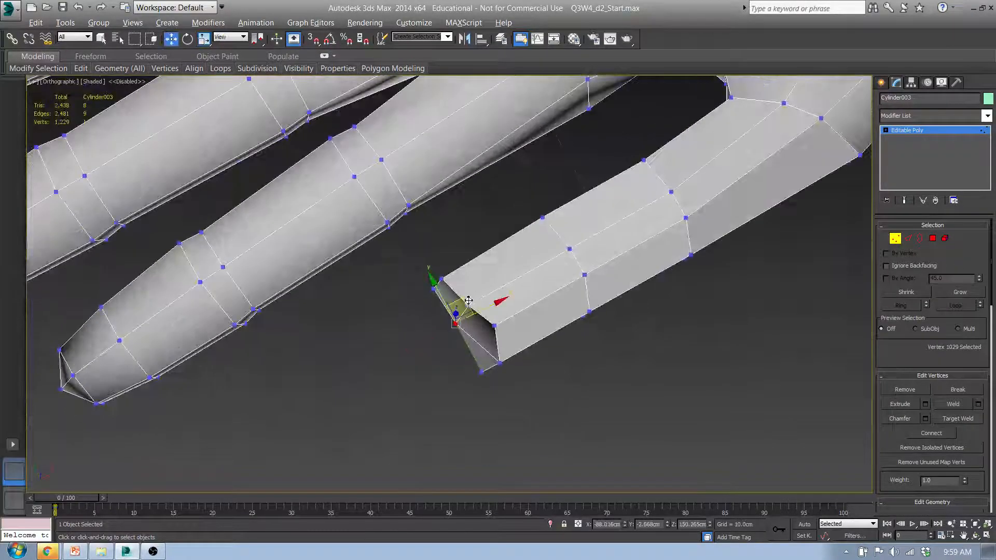
{"action": "middle_click_drag", "start_coordinate": [514, 365], "coordinate": [458, 294], "text": "alt"}
{"action": "left_click_drag", "start_coordinate": [460, 307], "coordinate": [459, 308]}
{"action": "middle_click_drag", "start_coordinate": [465, 290], "coordinate": [458, 322], "text": "alt"}
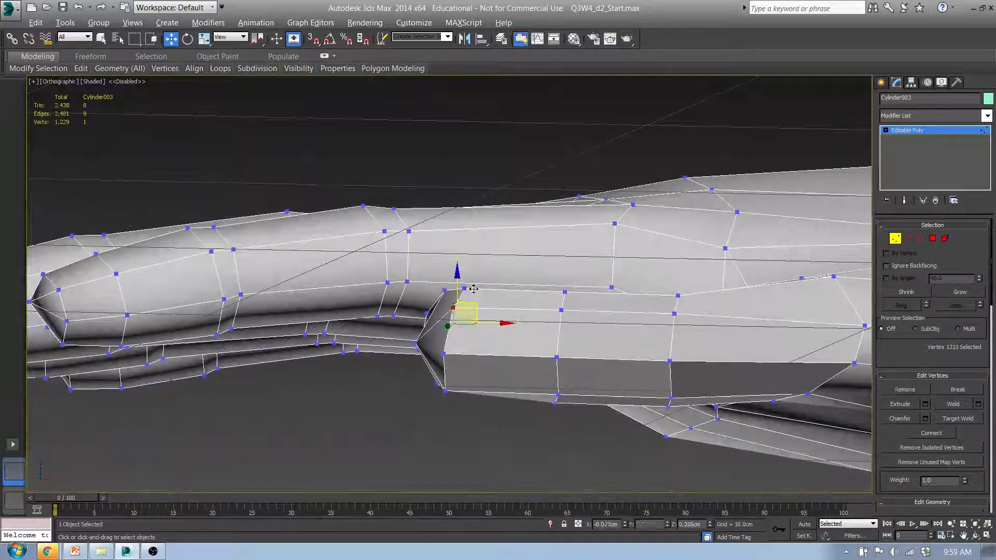
- Adjust the upper and centre vertices of the thumb tip against the top view reference
{"action": "middle_click_drag", "start_coordinate": [468, 284], "coordinate": [294, 353], "text": "alt"}
{"action": "scroll", "coordinate": [479, 399], "scroll_direction": "down", "scroll_amount": 4}
{"action": "key", "text": "t"}
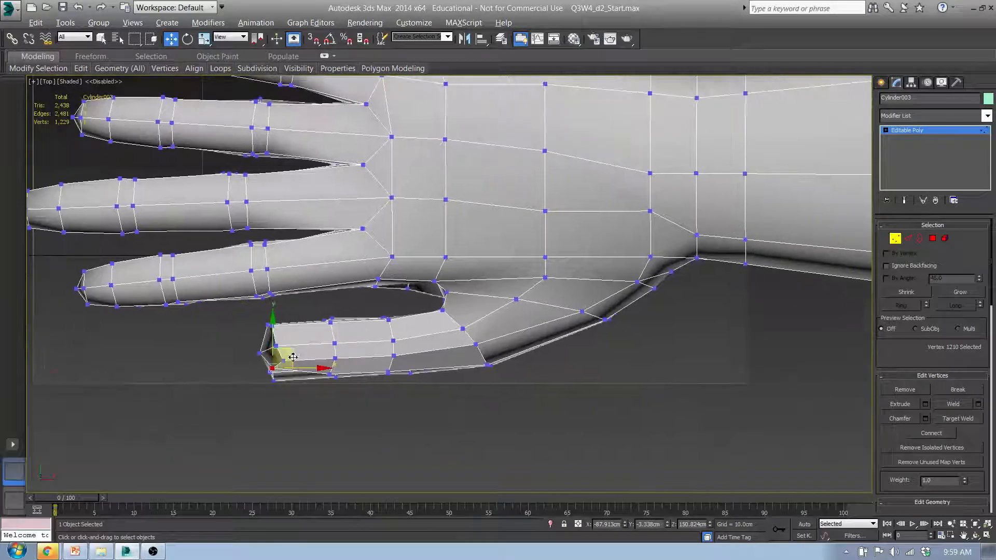
{"action": "scroll", "coordinate": [321, 360], "scroll_direction": "up", "scroll_amount": 5}
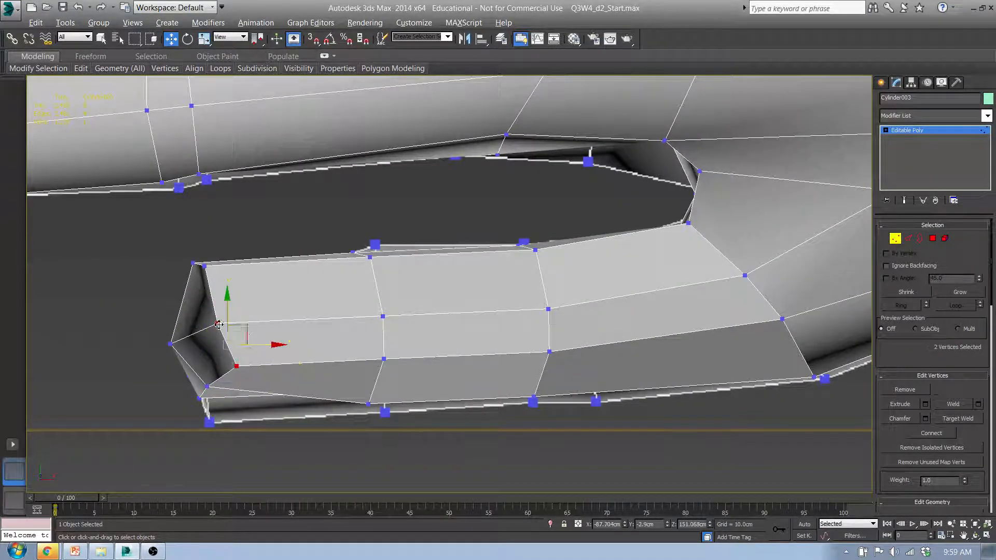
{"action": "left_click_drag", "start_coordinate": [252, 332], "coordinate": [230, 317]}
{"action": "middle_click_drag", "start_coordinate": [233, 339], "coordinate": [226, 382], "text": "alt"}
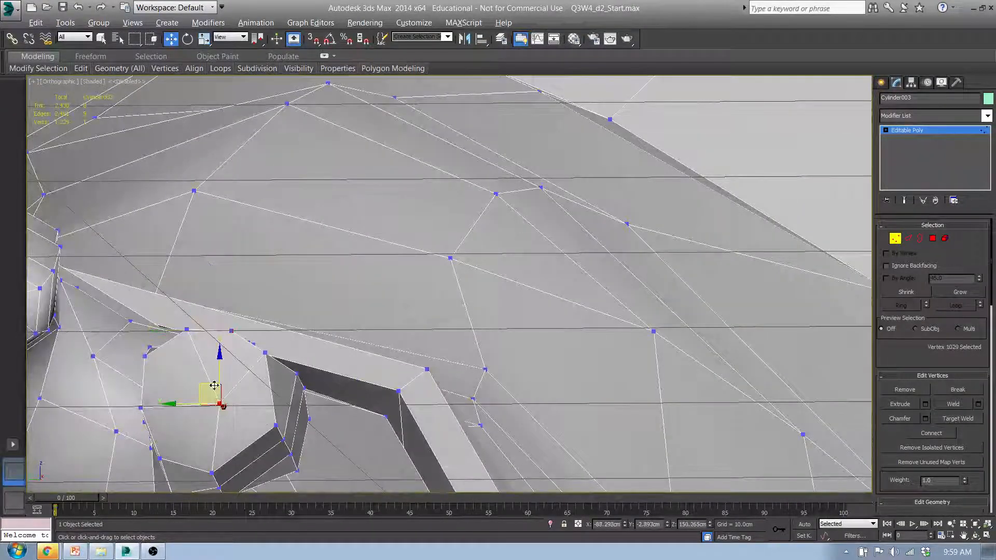
{"action": "middle_click_drag", "start_coordinate": [200, 356], "coordinate": [334, 300], "text": "alt"}
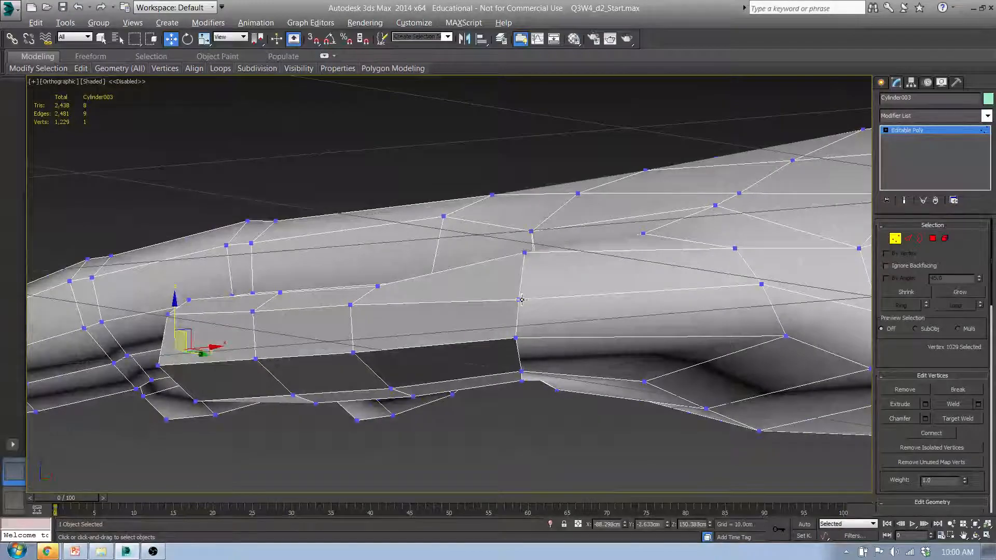
- Move the outer thumb-base vertex up and inward, and lower the palm-side vertex behind the thumb
{"action": "middle_click_drag", "start_coordinate": [529, 299], "coordinate": [556, 311], "text": "alt"}
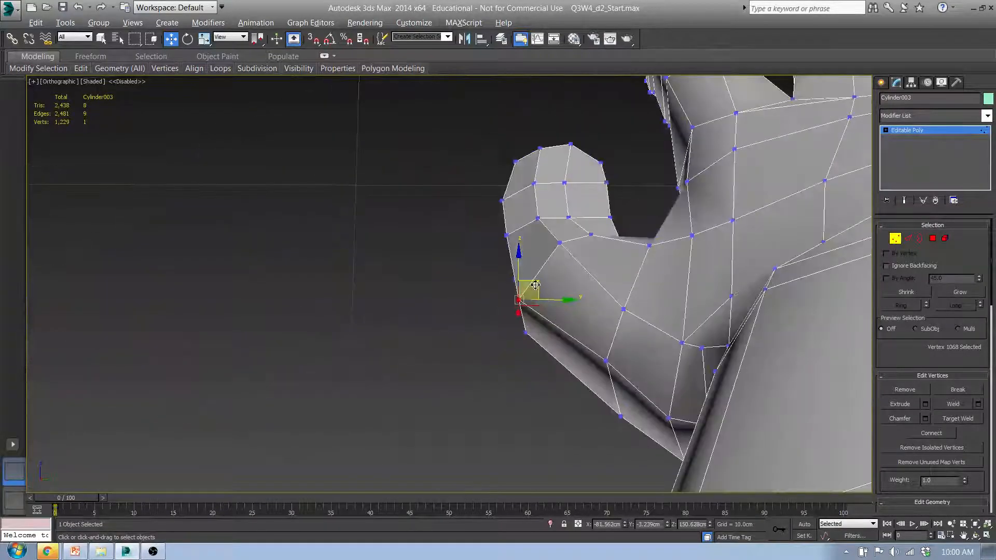
{"action": "left_click_drag", "start_coordinate": [535, 285], "coordinate": [548, 274]}
{"action": "middle_click_drag", "start_coordinate": [544, 276], "coordinate": [601, 263], "text": "alt"}
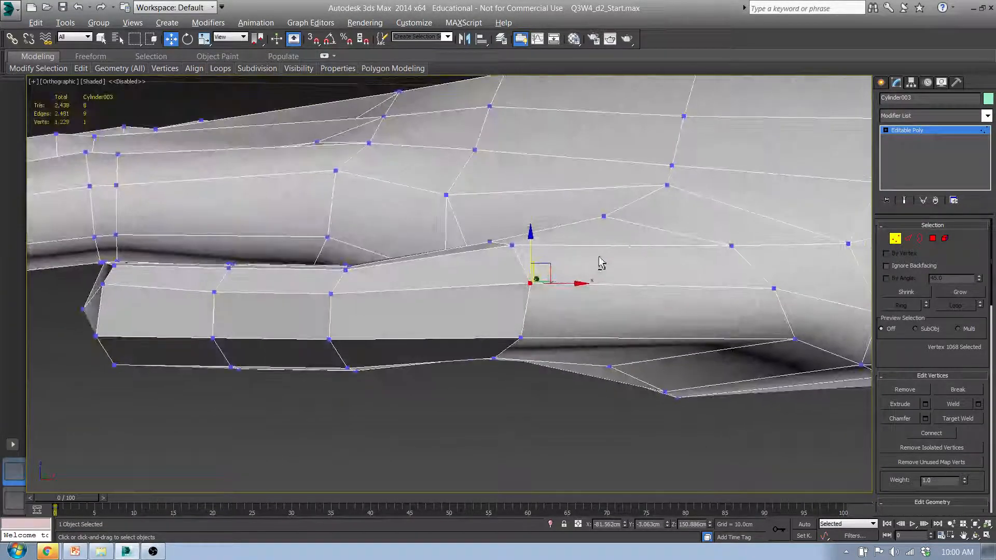
{"action": "middle_click_drag", "start_coordinate": [598, 341], "coordinate": [586, 409], "text": "alt"}
{"action": "left_click", "coordinate": [569, 425]}
{"action": "left_click", "coordinate": [566, 419]}
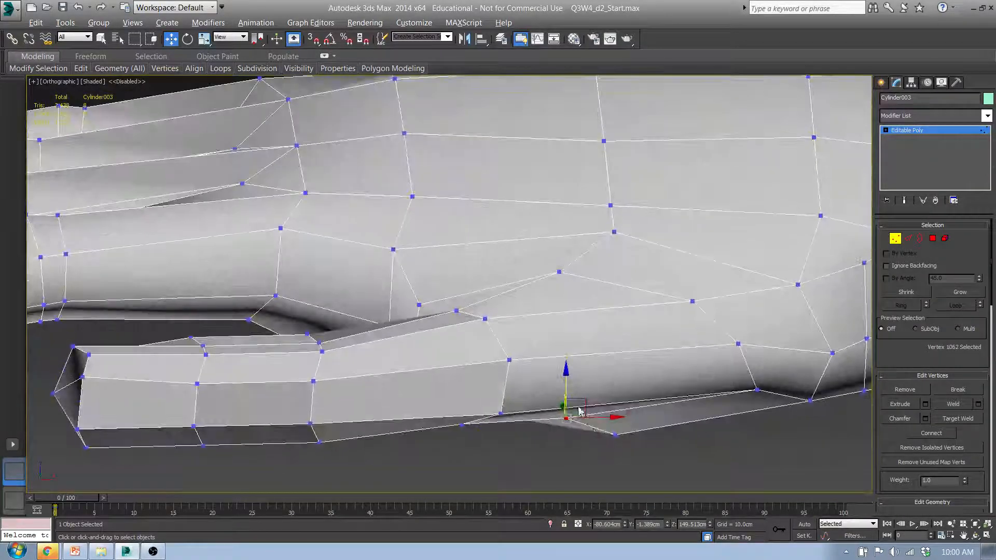
{"action": "left_click_drag", "start_coordinate": [584, 401], "coordinate": [584, 414]}
{"action": "scroll", "coordinate": [584, 415], "scroll_direction": "down", "scroll_amount": 5}
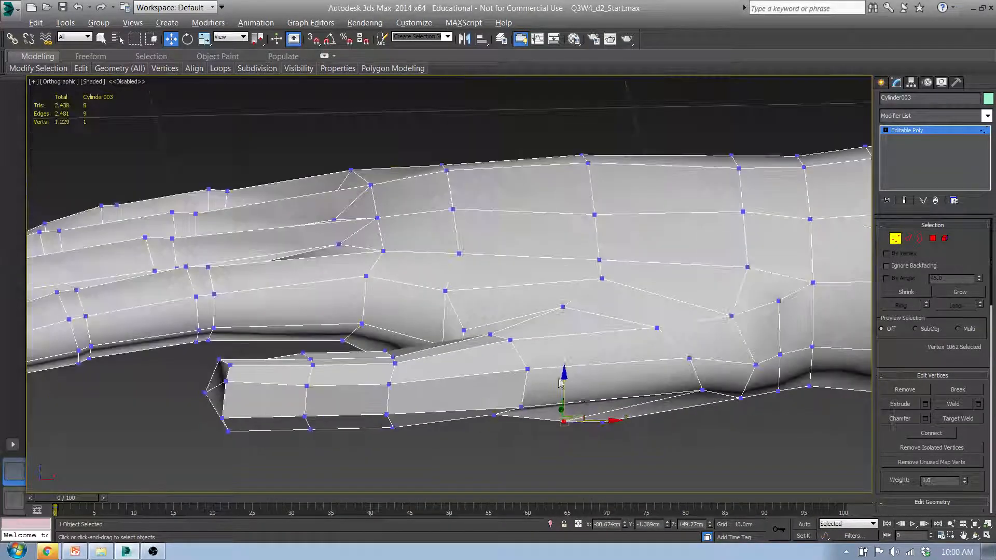
- Raise the vertices along the inner palm side of the thumb segments to round its underside
{"action": "middle_click_drag", "start_coordinate": [427, 371], "coordinate": [529, 386], "text": "alt"}
{"action": "middle_click_drag", "start_coordinate": [585, 411], "coordinate": [534, 337], "text": "alt"}
{"action": "scroll", "coordinate": [532, 335], "scroll_direction": "up", "scroll_amount": 5}
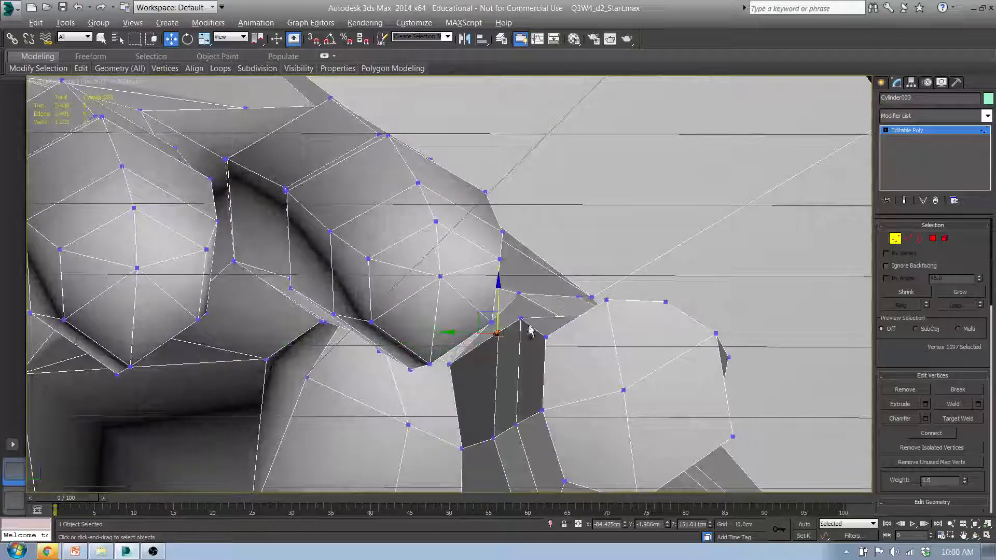
{"action": "middle_click_drag", "start_coordinate": [498, 340], "coordinate": [545, 382], "text": "alt"}
{"action": "left_click", "coordinate": [545, 390]}
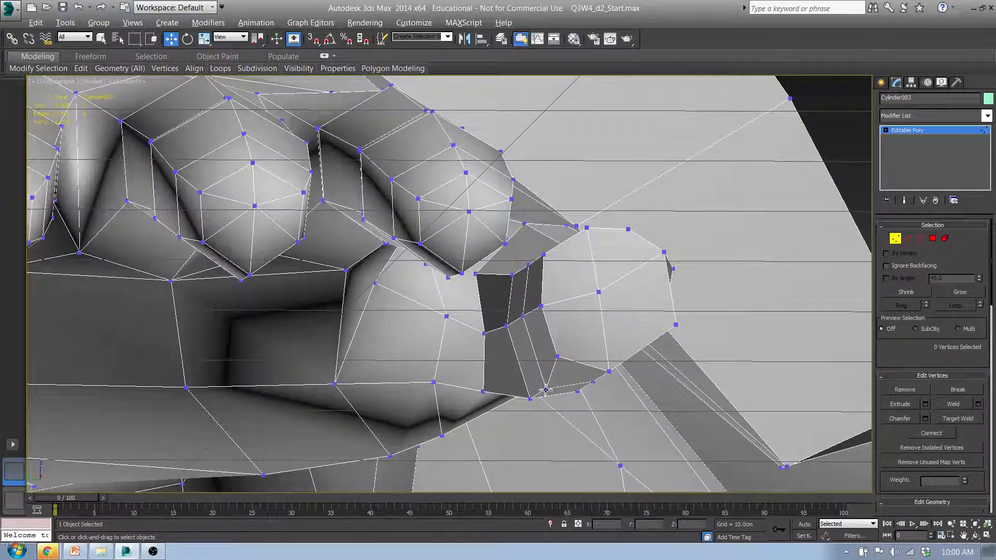
{"action": "left_click", "coordinate": [530, 399]}
{"action": "left_click_drag", "start_coordinate": [516, 383], "coordinate": [518, 358]}
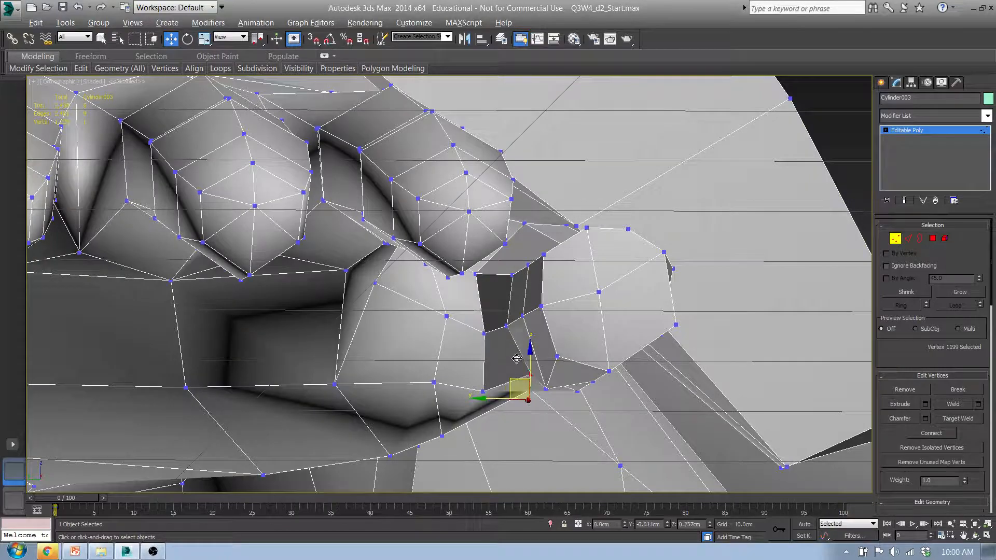
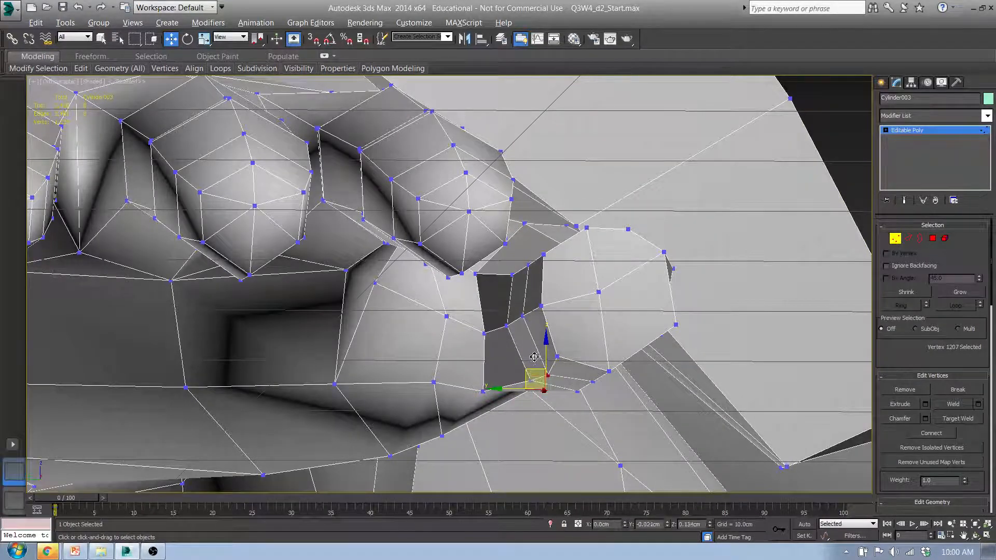
- Reposition the vertices along the outer lower edge of the thumb near its tip
{"action": "middle_click_drag", "start_coordinate": [603, 353], "coordinate": [494, 300], "text": "alt"}
{"action": "middle_click_drag", "start_coordinate": [507, 222], "coordinate": [498, 312], "text": "alt"}
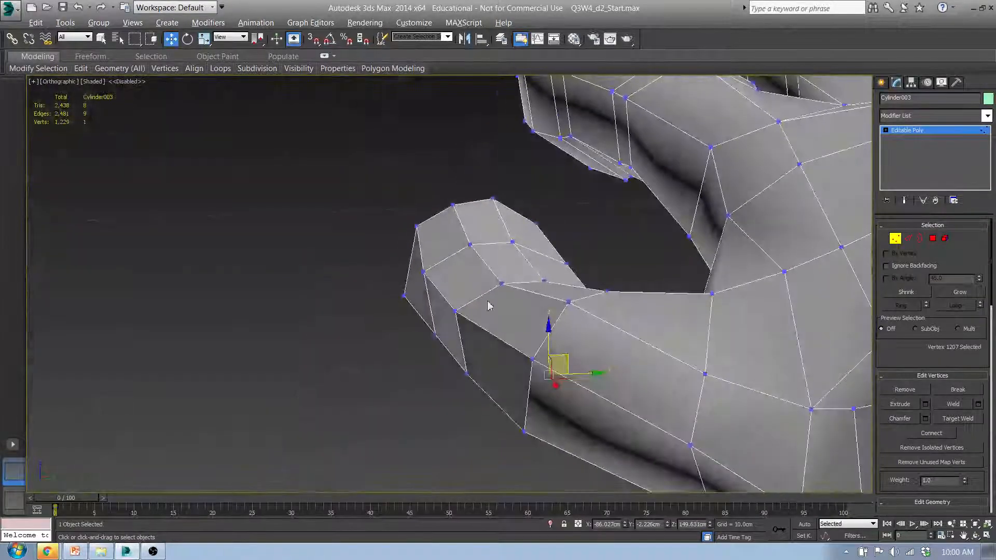
{"action": "left_click", "coordinate": [425, 273]}
{"action": "left_click_drag", "start_coordinate": [442, 258], "coordinate": [435, 283]}
{"action": "left_click", "coordinate": [405, 297]}
{"action": "middle_click_drag", "start_coordinate": [449, 184], "coordinate": [740, 282], "text": "alt"}
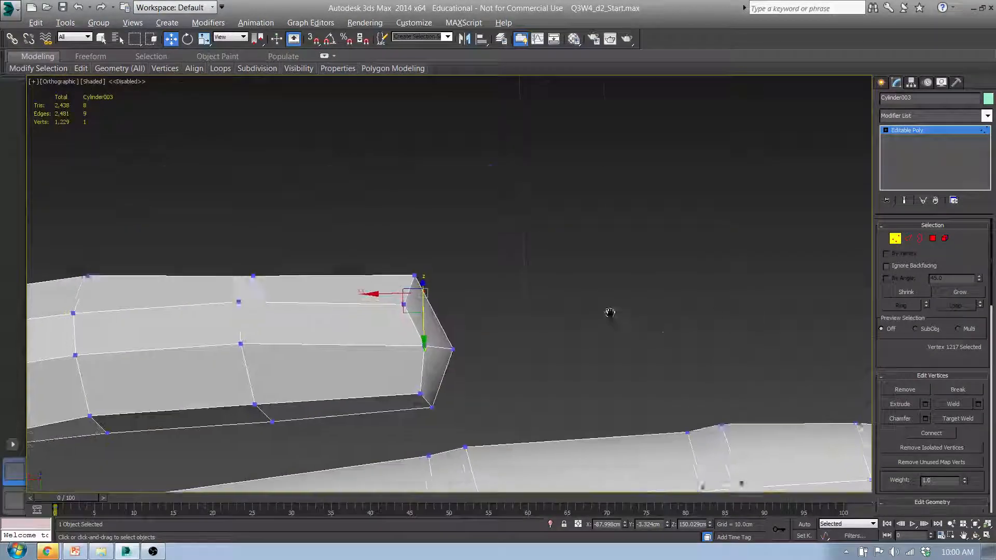
- Select the thumb's 16 index-finger-side vertices, scale them to refine the thumb's thickness, and clear the selection
{"action": "middle_click_drag", "start_coordinate": [608, 319], "coordinate": [689, 205]}
{"action": "left_click_drag", "start_coordinate": [273, 225], "coordinate": [272, 224]}
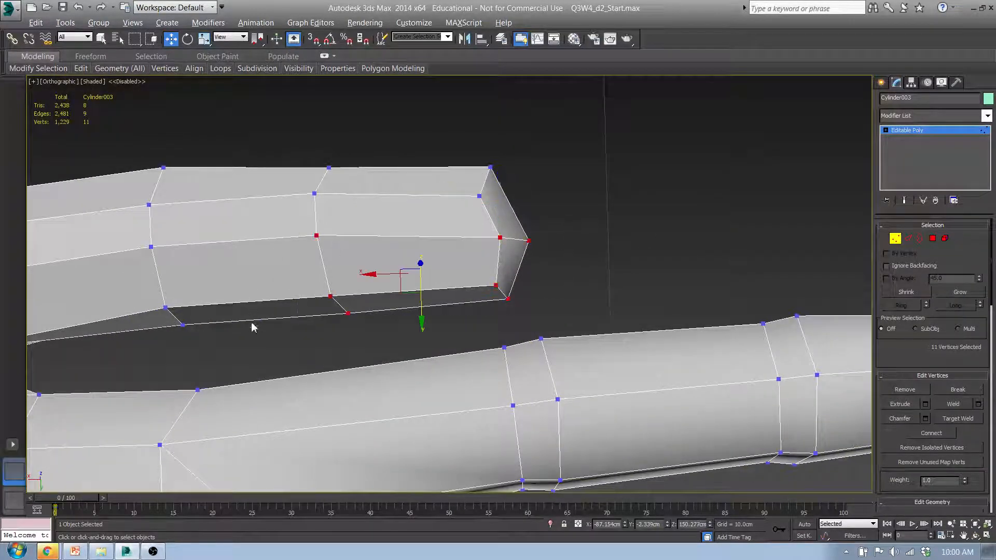
{"action": "left_click_drag", "start_coordinate": [142, 277], "coordinate": [126, 236], "text": "ctrl"}
{"action": "middle_click_drag", "start_coordinate": [546, 266], "coordinate": [348, 228], "text": "alt"}
{"action": "key", "text": "r"}
{"action": "mouse_move", "coordinate": [350, 265]}
{"action": "left_mouse_down"}
{"action": "mouse_move", "coordinate": [353, 276]}
{"action": "mouse_move", "coordinate": [338, 257]}
{"action": "left_mouse_up"}
{"action": "key", "text": "w"}
{"action": "middle_click_drag", "start_coordinate": [343, 257], "coordinate": [374, 249], "text": "alt"}
{"action": "scroll", "coordinate": [374, 249], "scroll_direction": "down", "scroll_amount": 6}
{"action": "middle_click_drag", "start_coordinate": [445, 252], "coordinate": [469, 316], "text": "alt"}
{"action": "middle_click_drag", "start_coordinate": [486, 256], "coordinate": [473, 350]}
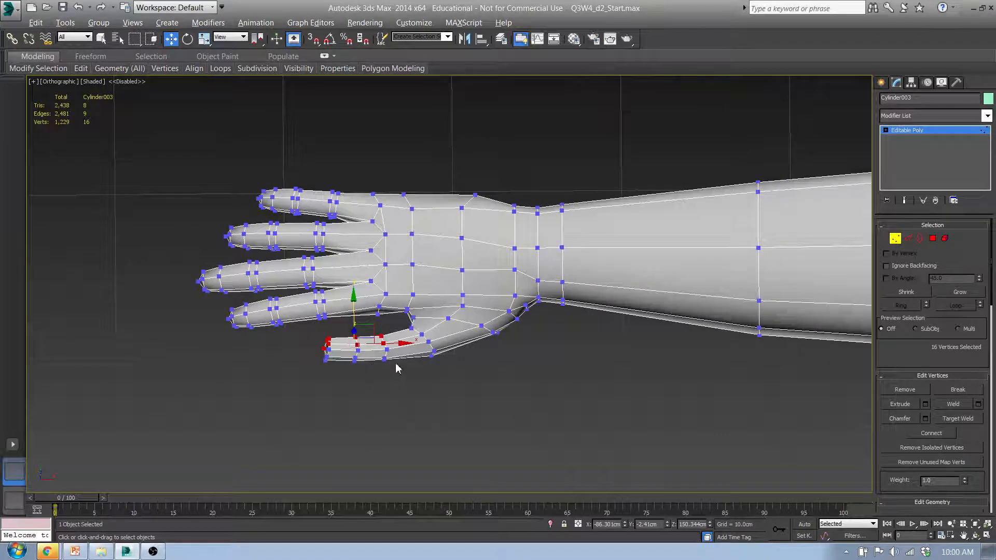
{"action": "key", "text": "r"}
{"action": "left_click", "coordinate": [529, 399]}
- Move the middle vertices of the first two wrist loops toward the little-finger side in the top view
{"action": "middle_click_drag", "start_coordinate": [622, 377], "coordinate": [606, 345], "text": "alt"}
{"action": "key", "text": "t"}
{"action": "middle_click_drag", "start_coordinate": [528, 345], "coordinate": [286, 297]}
{"action": "scroll", "coordinate": [286, 297], "scroll_direction": "down", "scroll_amount": 4}
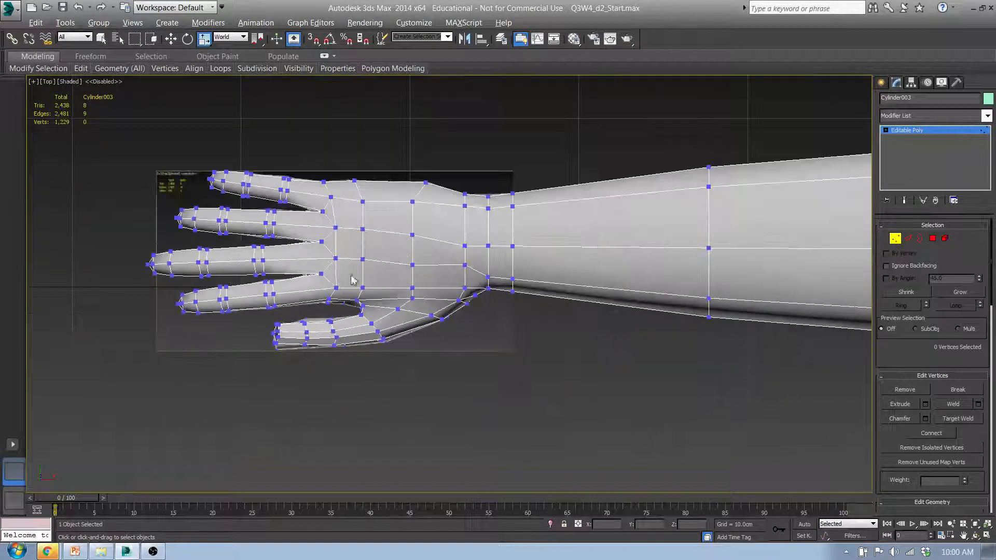
{"action": "left_click", "coordinate": [465, 247]}
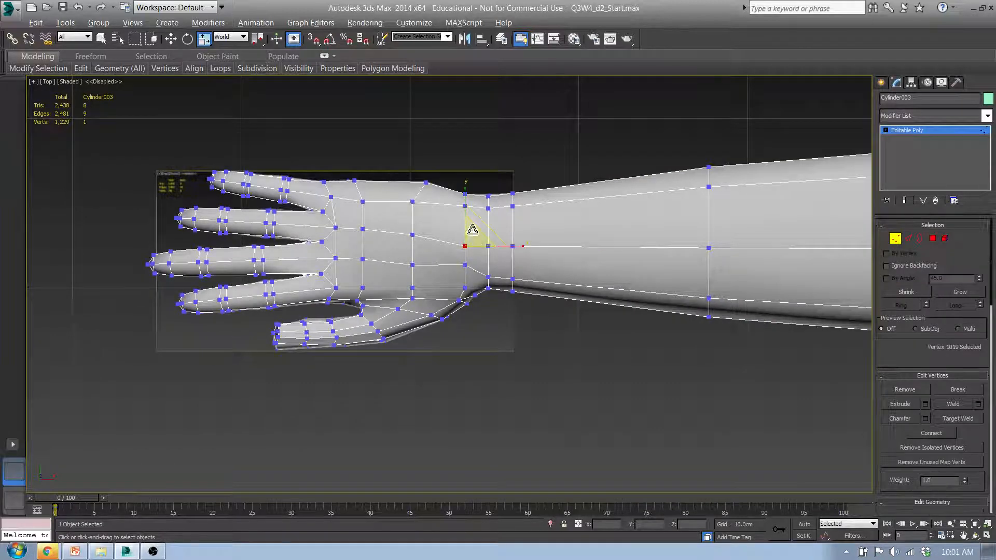
{"action": "key", "text": "w"}
{"action": "mouse_move", "coordinate": [484, 228]}
{"action": "left_mouse_down"}
{"action": "mouse_move", "coordinate": [475, 229]}
{"action": "mouse_move", "coordinate": [483, 217]}
{"action": "mouse_move", "coordinate": [500, 221]}
{"action": "left_mouse_up"}
{"action": "left_click", "coordinate": [489, 246]}
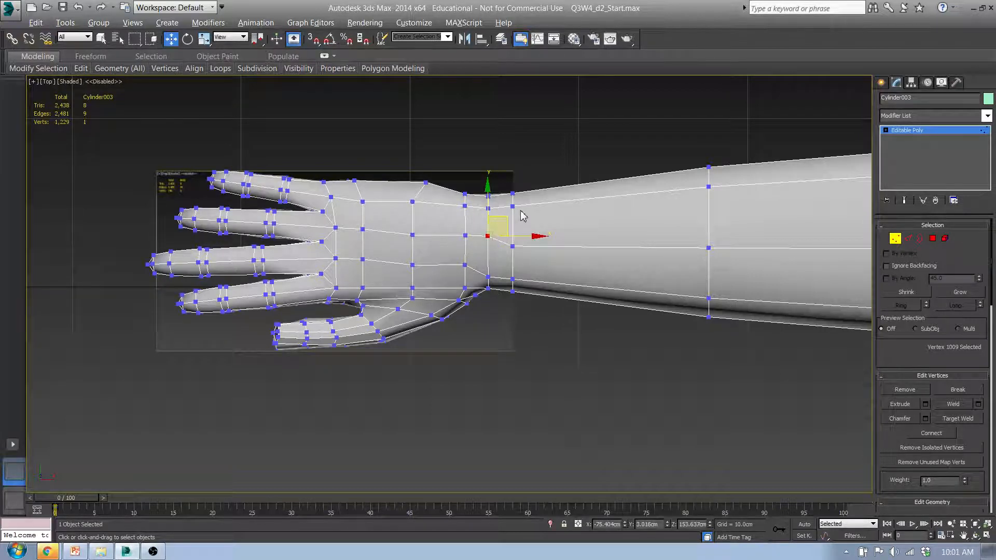
- Shift the thumb-side vertex of the middle wrist loop toward the hand's centre, and raise a vertex on the back of the hand
{"action": "left_click", "coordinate": [489, 277]}
{"action": "left_click_drag", "start_coordinate": [506, 260], "coordinate": [508, 253]}
{"action": "middle_click_drag", "start_coordinate": [511, 309], "coordinate": [489, 238], "text": "alt"}
{"action": "left_click", "coordinate": [490, 240]}
{"action": "left_click_drag", "start_coordinate": [490, 217], "coordinate": [491, 212]}
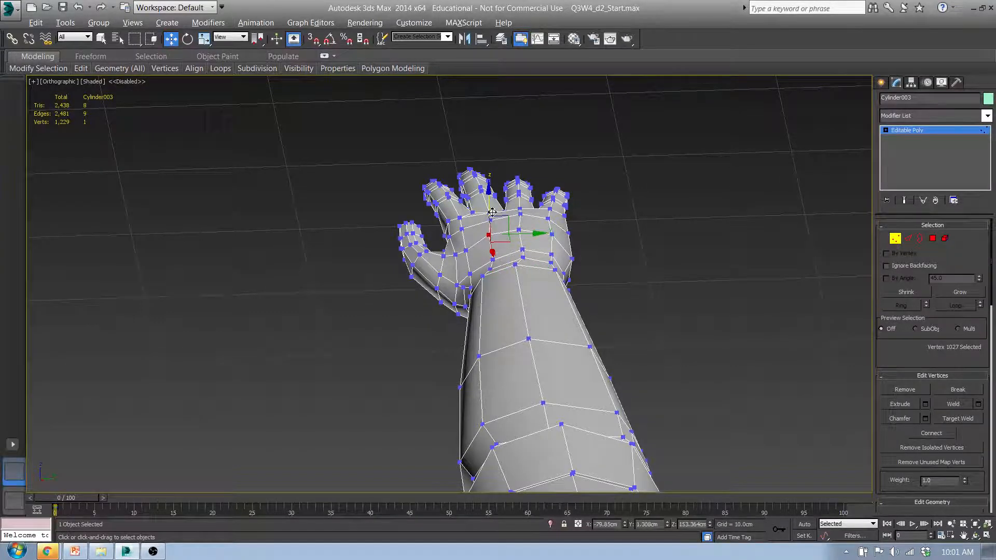
- Move the three index-finger-side vertices at the thumb tip inward, and shift three vertices at the thumb's lower joint toward the index finger
{"action": "middle_click_drag", "start_coordinate": [461, 265], "coordinate": [611, 280], "text": "alt"}
{"action": "scroll", "coordinate": [462, 319], "scroll_direction": "up", "scroll_amount": 10}
{"action": "scroll", "coordinate": [622, 251], "scroll_direction": "up", "scroll_amount": 3}
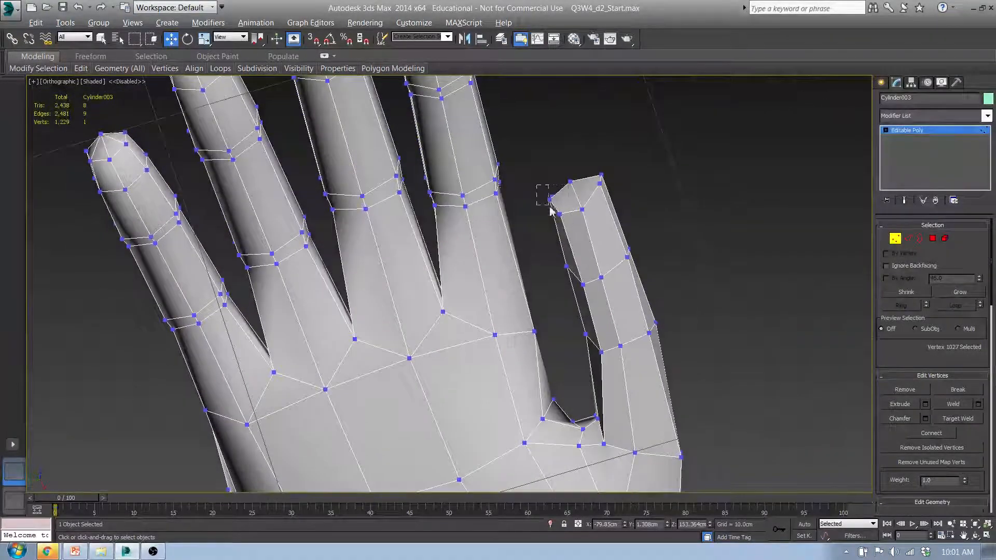
{"action": "left_click_drag", "start_coordinate": [566, 231], "coordinate": [566, 232]}
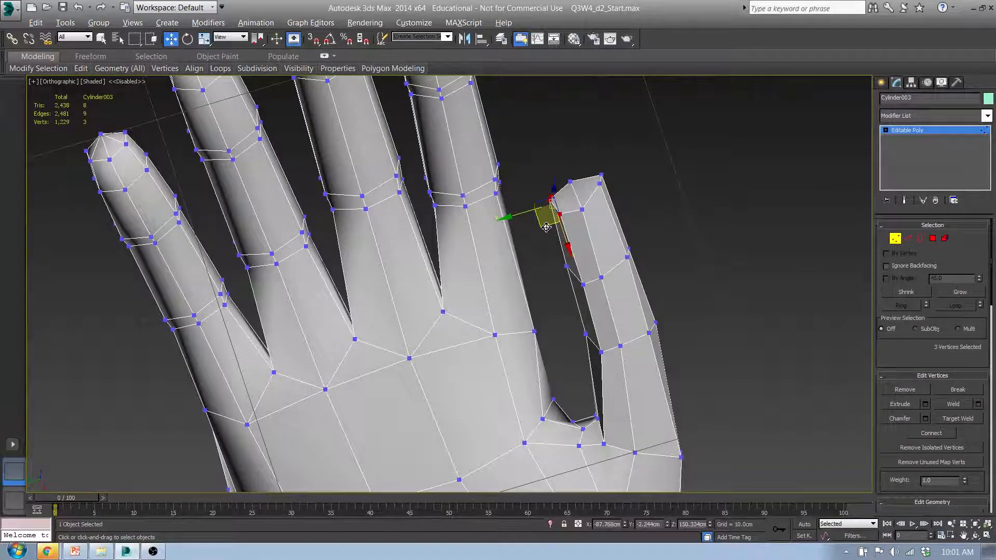
{"action": "left_click_drag", "start_coordinate": [546, 227], "coordinate": [555, 229]}
{"action": "middle_click_drag", "start_coordinate": [602, 246], "coordinate": [683, 229], "text": "alt"}
{"action": "left_click_drag", "start_coordinate": [711, 241], "coordinate": [712, 220]}
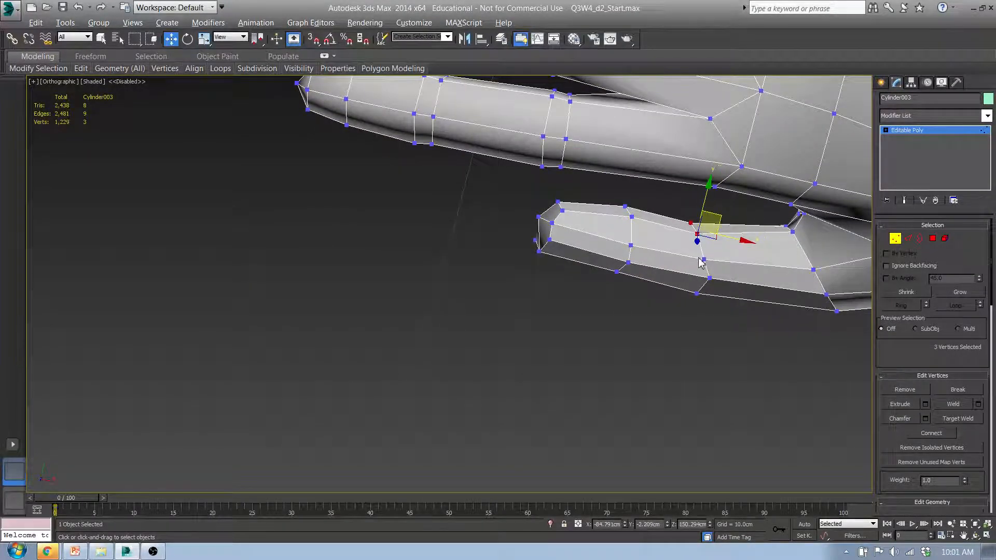
- In the top view, select six vertices of the thumb's middle loop and move them toward the index finger
{"action": "left_click", "coordinate": [907, 238]}
{"action": "left_click", "coordinate": [674, 216]}
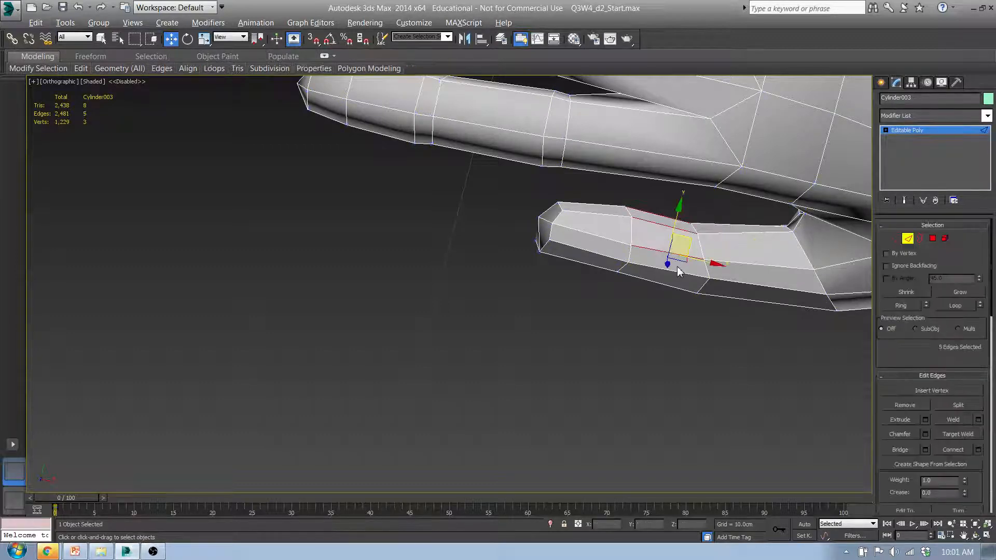
{"action": "key", "text": "t"}
{"action": "scroll", "coordinate": [480, 259], "scroll_direction": "up", "scroll_amount": 5}
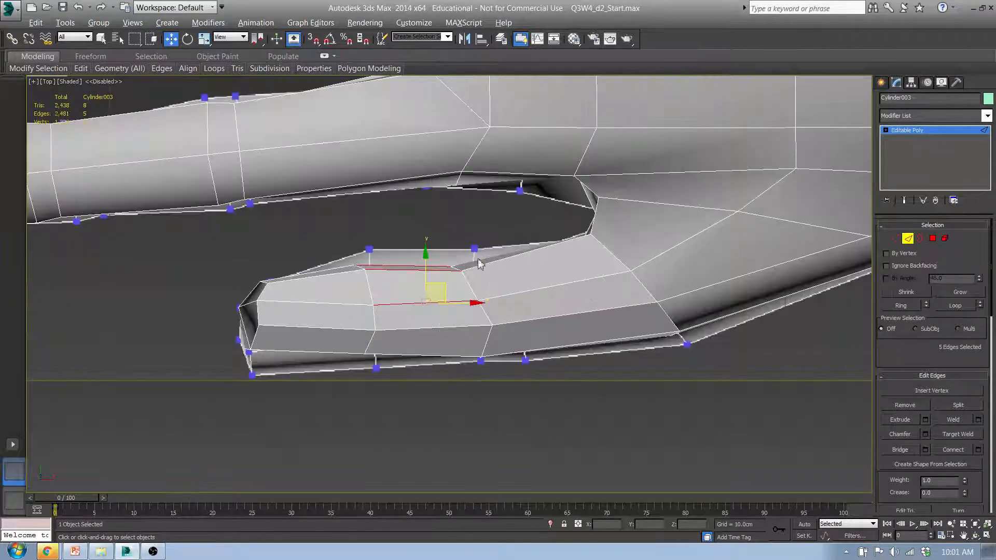
{"action": "left_click", "coordinate": [895, 238]}
{"action": "left_click_drag", "start_coordinate": [381, 313], "coordinate": [390, 335]}
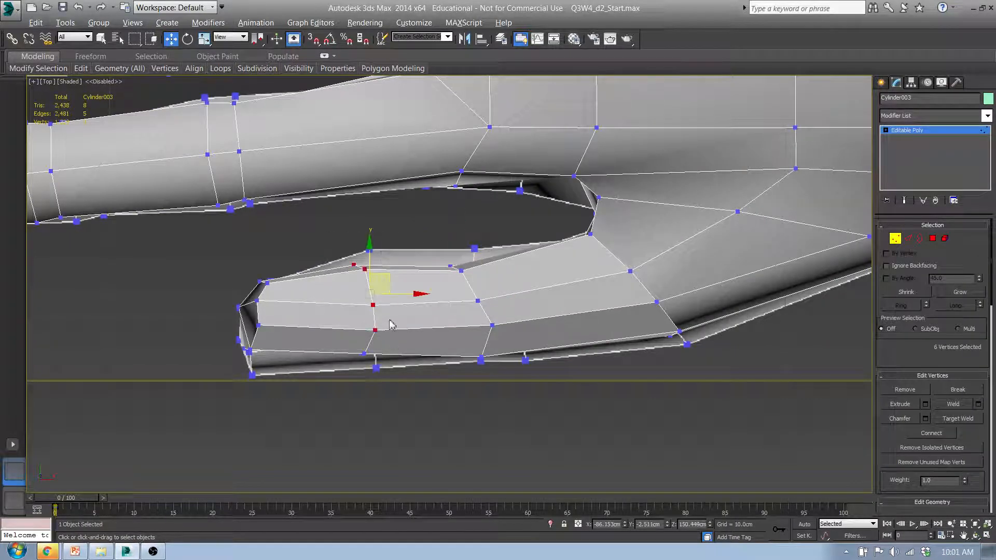
{"action": "left_click_drag", "start_coordinate": [385, 283], "coordinate": [387, 277]}
- Move five vertices of the thumb loop nearer the palm toward the index finger, and nudge the loop's remaining upper vertex the same way
{"action": "left_click_drag", "start_coordinate": [495, 294], "coordinate": [501, 308]}
{"action": "left_click_drag", "start_coordinate": [486, 267], "coordinate": [494, 252]}
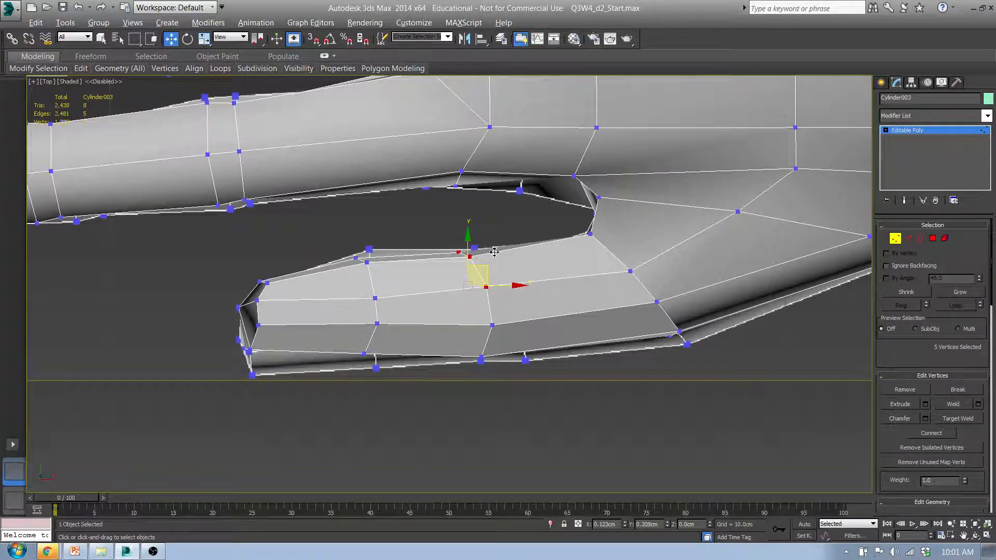
{"action": "left_click", "coordinate": [493, 321]}
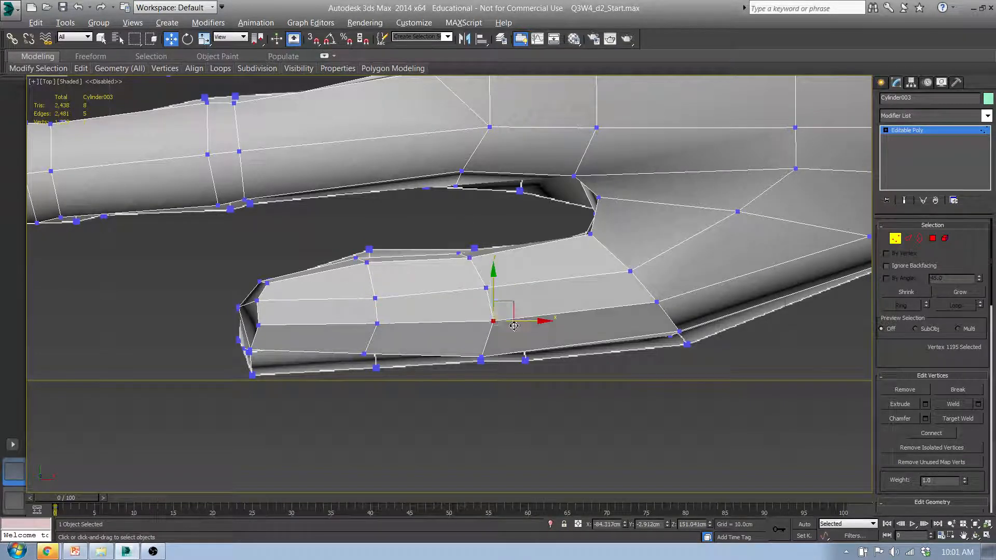
{"action": "middle_click_drag", "start_coordinate": [511, 323], "coordinate": [568, 289]}
- Select the outer vertices of the thumb tip and lower the middle one on its outer side
{"action": "left_click_drag", "start_coordinate": [325, 318], "coordinate": [328, 318]}
{"action": "middle_click_drag", "start_coordinate": [347, 314], "coordinate": [456, 211], "text": "alt"}
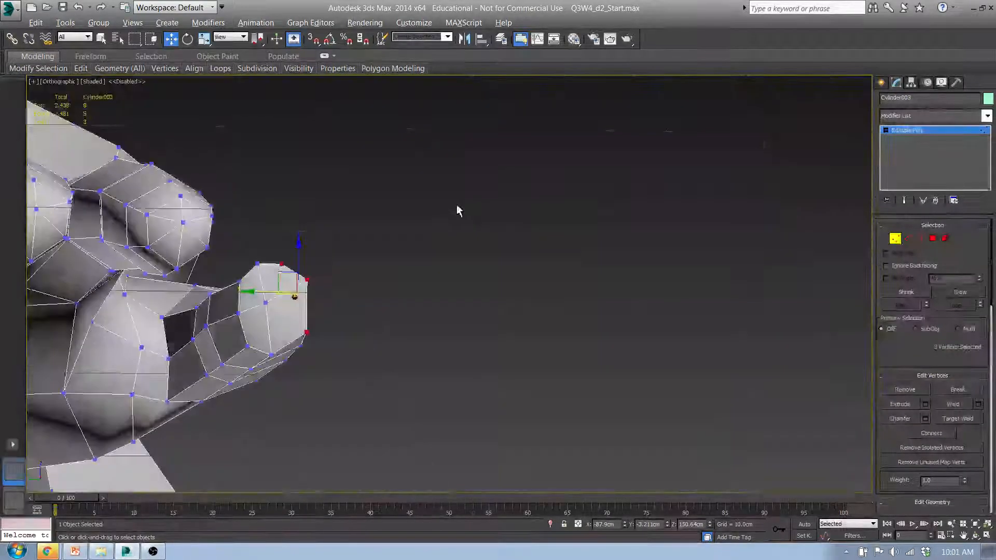
{"action": "left_click", "coordinate": [316, 282]}
{"action": "middle_click_drag", "start_coordinate": [317, 282], "coordinate": [262, 308], "text": "alt"}
{"action": "left_click_drag", "start_coordinate": [323, 260], "coordinate": [322, 271]}
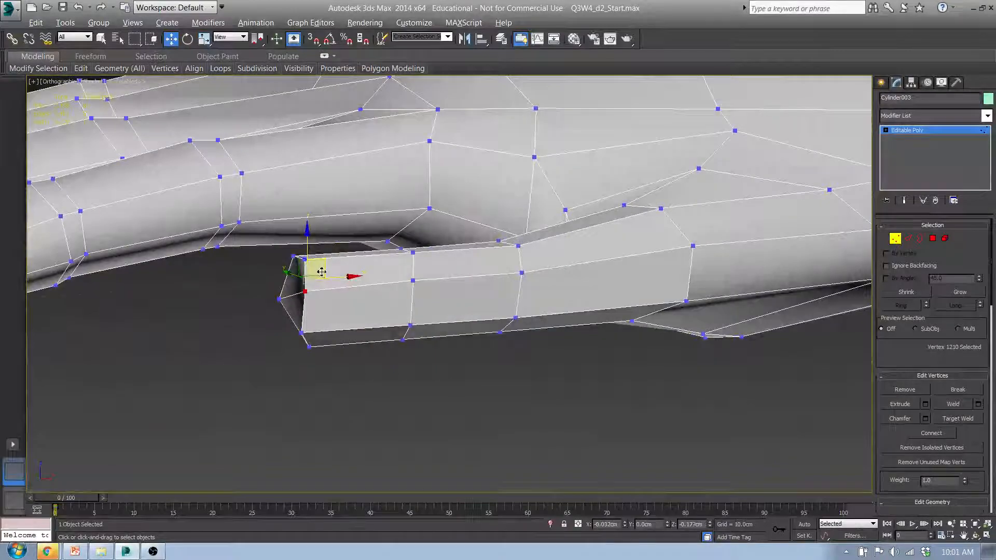
- Raise the underside vertex of the thumb tip and shift it sideways to round the tip, and clear the selection
{"action": "middle_click_drag", "start_coordinate": [321, 271], "coordinate": [275, 366], "text": "alt"}
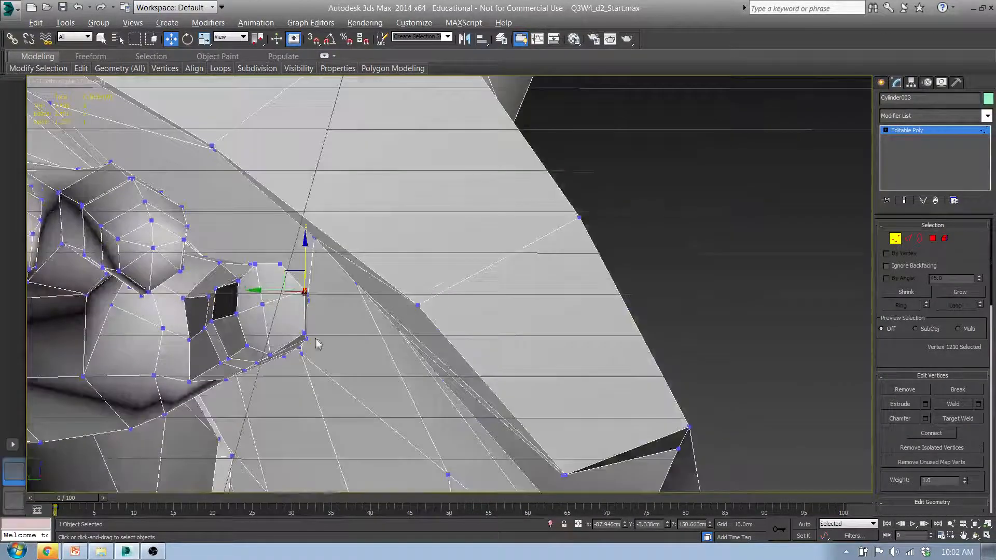
{"action": "left_click", "coordinate": [270, 355]}
{"action": "left_click_drag", "start_coordinate": [271, 338], "coordinate": [265, 333]}
{"action": "middle_click_drag", "start_coordinate": [329, 310], "coordinate": [306, 304], "text": "alt"}
{"action": "left_click", "coordinate": [378, 292]}
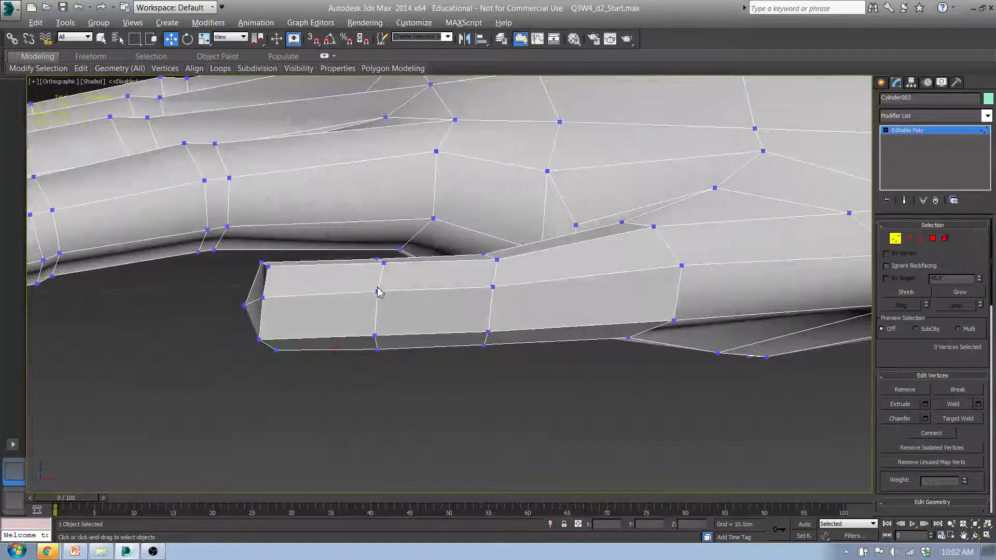
- Reposition the index-finger-side vertices on the underside of the thumb tip to round its end
{"action": "middle_click_drag", "start_coordinate": [380, 286], "coordinate": [273, 308], "text": "alt"}
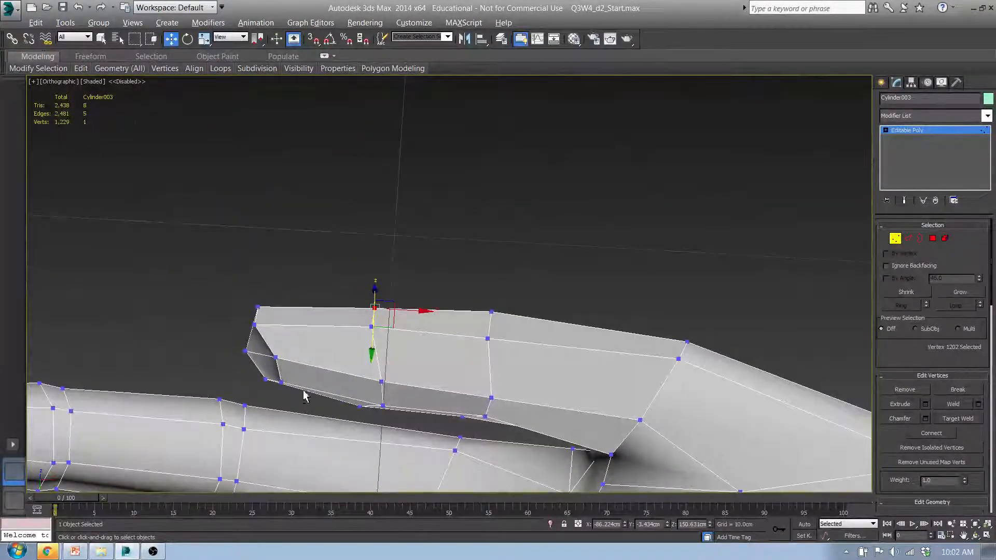
{"action": "middle_click_drag", "start_coordinate": [305, 398], "coordinate": [274, 378], "text": "alt"}
{"action": "left_click", "coordinate": [270, 369]}
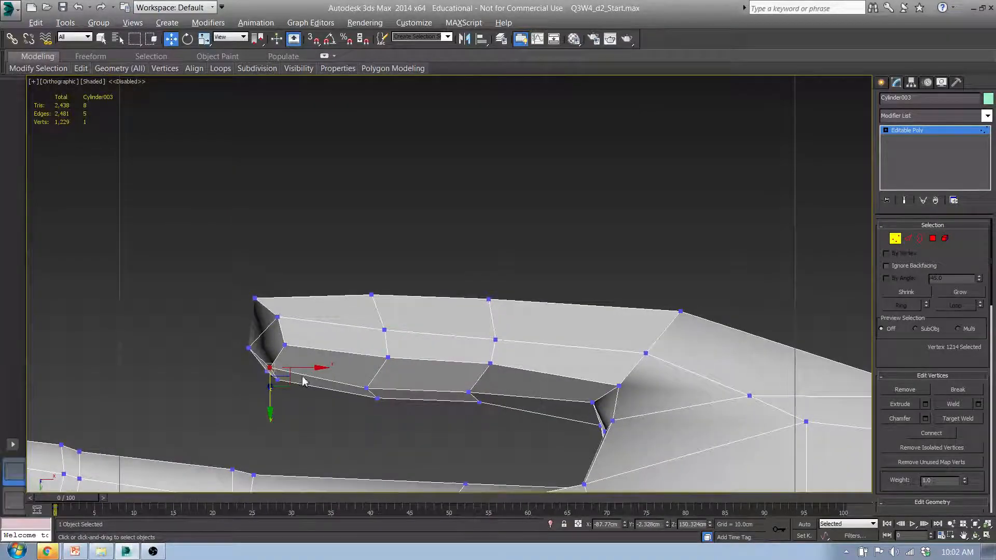
{"action": "middle_click_drag", "start_coordinate": [299, 393], "coordinate": [304, 379], "text": "alt"}
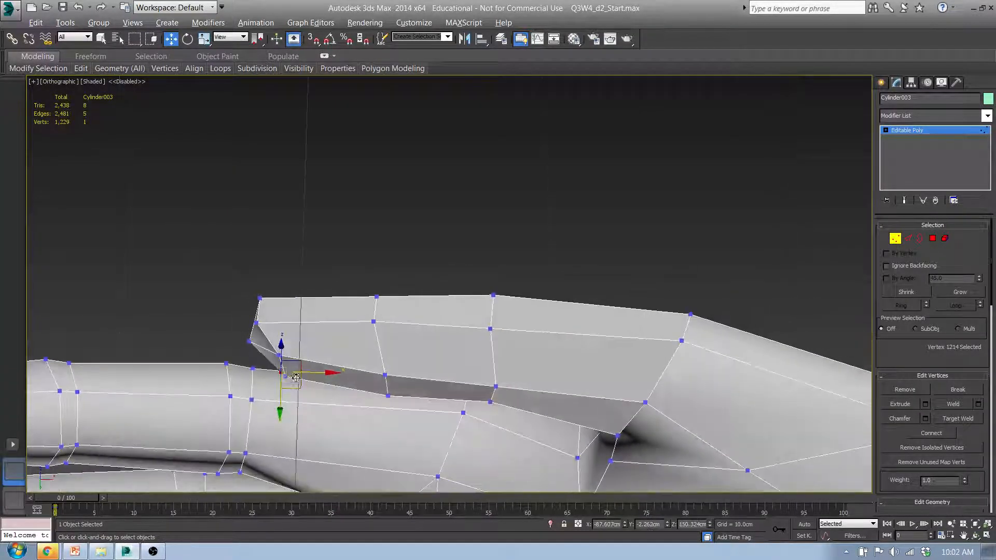
{"action": "left_click_drag", "start_coordinate": [310, 358], "coordinate": [302, 356]}
{"action": "middle_click_drag", "start_coordinate": [302, 357], "coordinate": [316, 383], "text": "alt"}
{"action": "left_click_drag", "start_coordinate": [256, 344], "coordinate": [262, 339]}
- Fine-tune a vertex of the thumb tip's end loop from the side facing the fingers
{"action": "left_click", "coordinate": [264, 304]}
{"action": "middle_click_drag", "start_coordinate": [280, 285], "coordinate": [480, 244], "text": "alt"}
{"action": "left_click", "coordinate": [217, 297]}
{"action": "middle_click_drag", "start_coordinate": [217, 297], "coordinate": [239, 319], "text": "alt"}
{"action": "middle_click_drag", "start_coordinate": [203, 281], "coordinate": [258, 299], "text": "alt"}
{"action": "left_click_drag", "start_coordinate": [215, 282], "coordinate": [209, 277]}
- Pull the upper index-finger-side vertex of the thumb tip and a middle vertex of the next loop back toward the wrist
{"action": "left_click", "coordinate": [226, 230]}
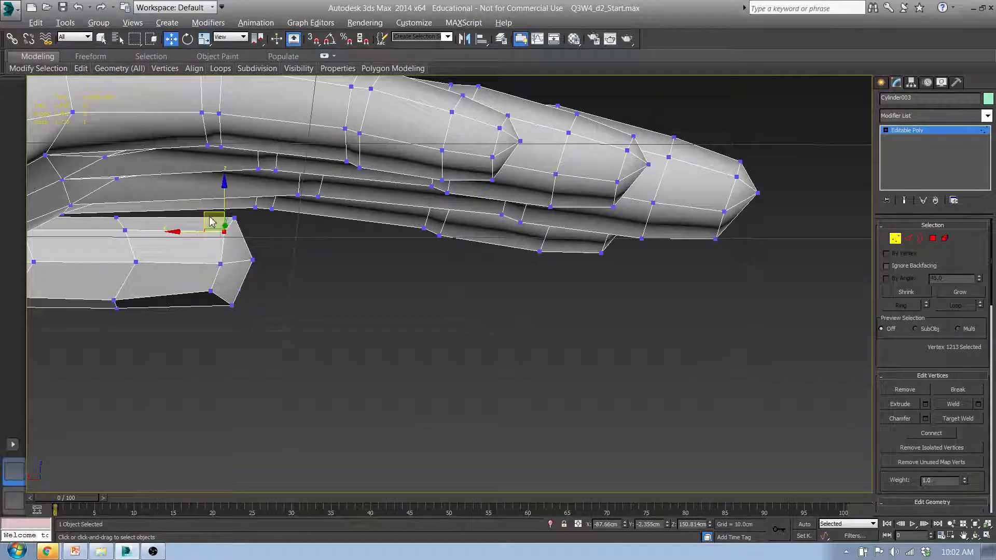
{"action": "left_click", "coordinate": [223, 236]}
{"action": "left_click", "coordinate": [225, 233]}
{"action": "left_click_drag", "start_coordinate": [210, 213], "coordinate": [201, 217]}
{"action": "left_click", "coordinate": [137, 262]}
{"action": "left_click_drag", "start_coordinate": [105, 265], "coordinate": [91, 265]}
- Move the index-finger-side vertex of the thumb's lower loop toward the palm
{"action": "middle_click_drag", "start_coordinate": [218, 265], "coordinate": [182, 337], "text": "alt"}
{"action": "middle_click_drag", "start_coordinate": [67, 340], "coordinate": [420, 316]}
{"action": "left_click", "coordinate": [395, 294]}
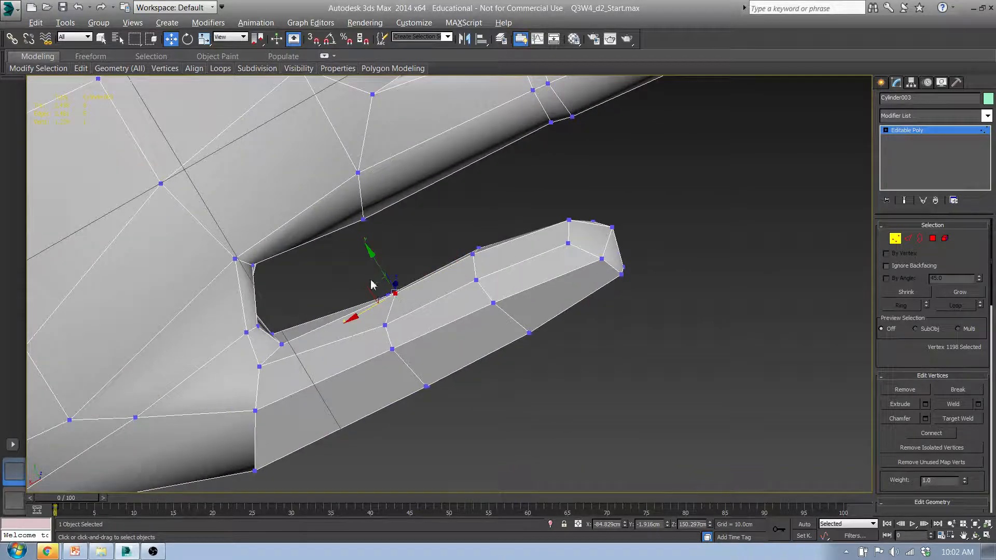
{"action": "left_click_drag", "start_coordinate": [380, 290], "coordinate": [355, 313]}
- Raise the lower vertex of the web between thumb and index finger, and shift the web's upper vertex toward the wrist
{"action": "middle_click_drag", "start_coordinate": [356, 313], "coordinate": [375, 388], "text": "alt"}
{"action": "left_click", "coordinate": [365, 373]}
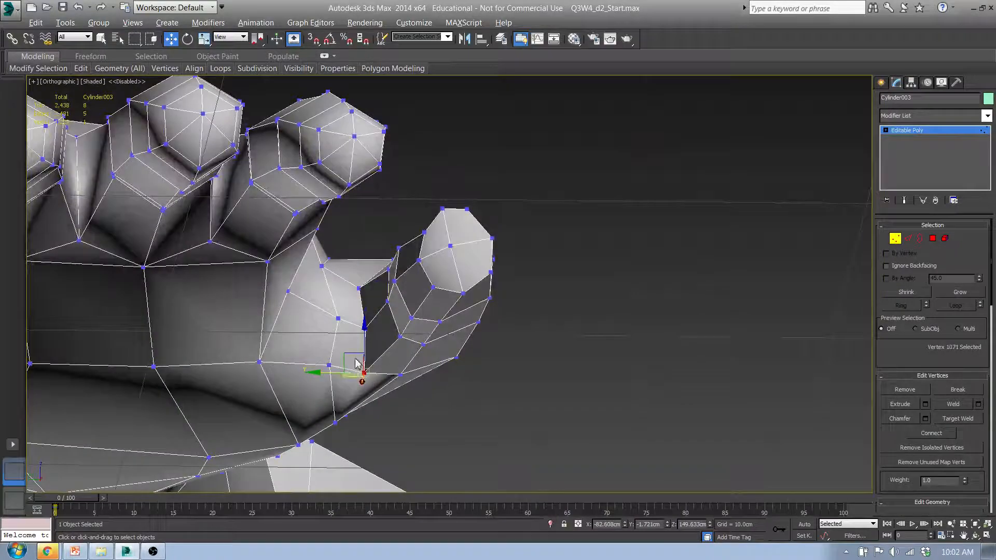
{"action": "left_click_drag", "start_coordinate": [361, 352], "coordinate": [362, 334]}
{"action": "middle_click_drag", "start_coordinate": [362, 334], "coordinate": [366, 425], "text": "alt"}
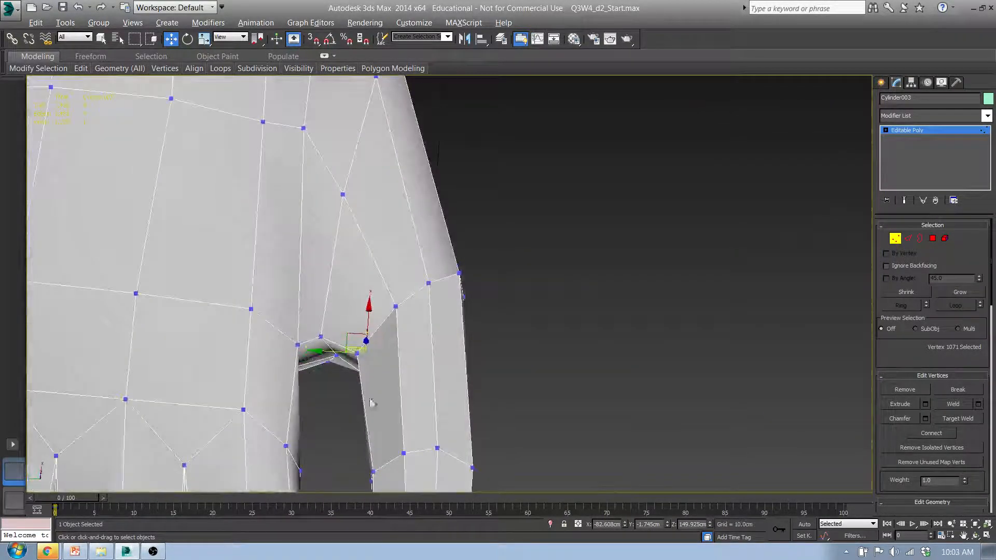
{"action": "middle_click_drag", "start_coordinate": [388, 380], "coordinate": [426, 314]}
{"action": "left_click_drag", "start_coordinate": [359, 271], "coordinate": [359, 246]}
{"action": "middle_click_drag", "start_coordinate": [366, 261], "coordinate": [336, 232], "text": "alt"}
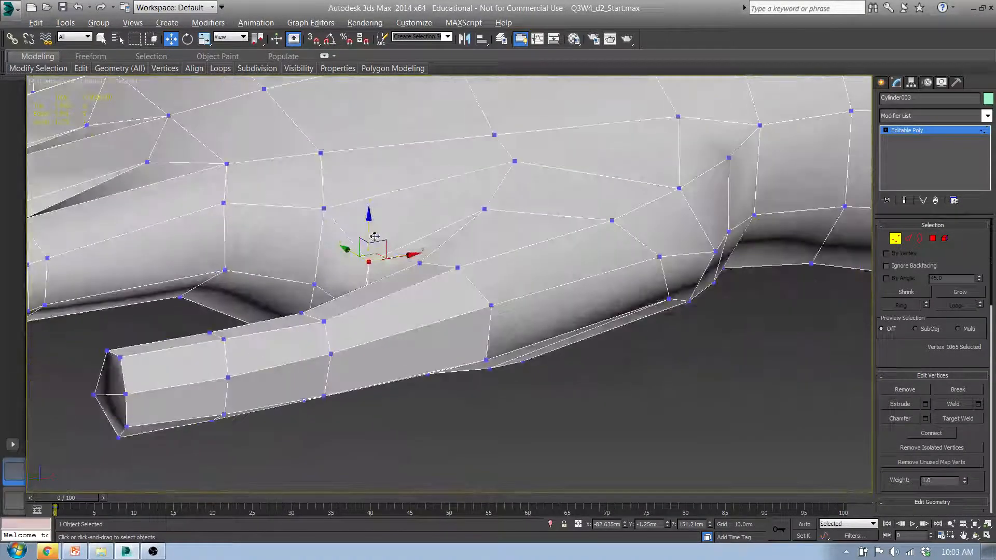
{"action": "left_click", "coordinate": [332, 218]}
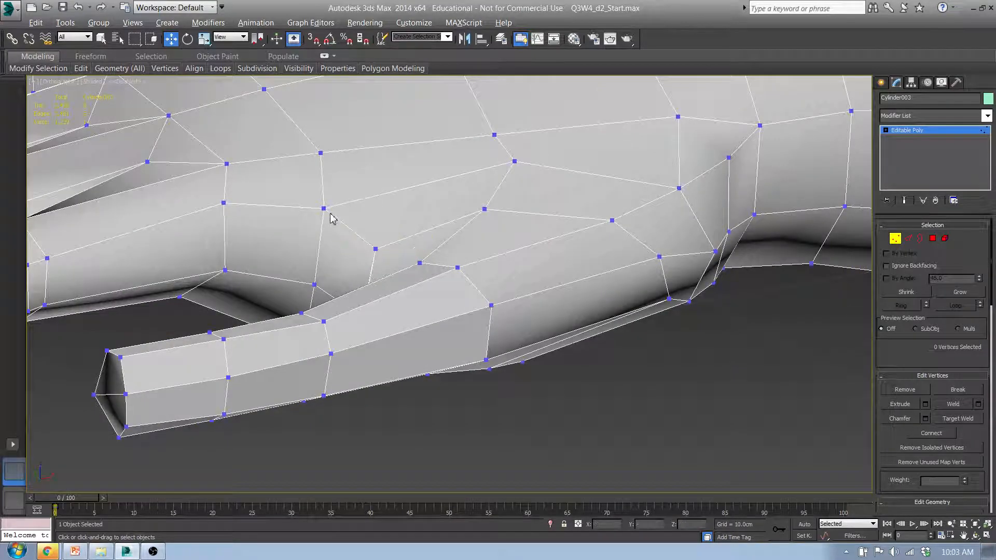
{"action": "left_click", "coordinate": [324, 209]}
- In the top view, shift nine thumb-tip vertices outward and scale them, and scale eight vertices of the adjacent loop to widen the thumb
{"action": "middle_click_drag", "start_coordinate": [327, 217], "coordinate": [396, 283], "text": "alt"}
{"action": "key", "text": "t"}
{"action": "middle_click_drag", "start_coordinate": [405, 324], "coordinate": [218, 215]}
{"action": "scroll", "coordinate": [420, 313], "scroll_direction": "up", "scroll_amount": 5}
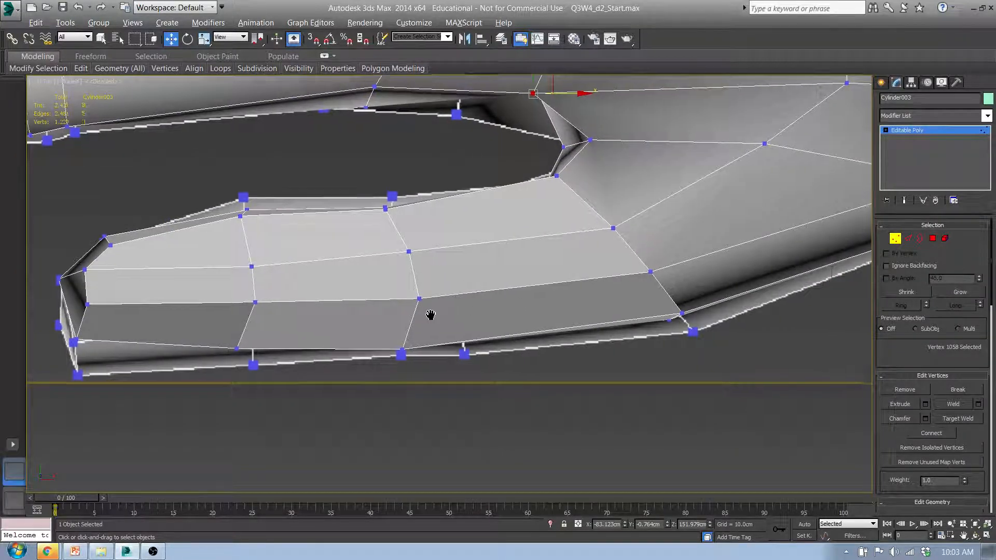
{"action": "middle_click_drag", "start_coordinate": [435, 315], "coordinate": [368, 291]}
{"action": "mouse_move", "coordinate": [194, 351]}
{"action": "middle_mouse_down", "text": "alt"}
{"action": "mouse_move", "coordinate": [204, 349]}
{"action": "mouse_move", "coordinate": [205, 359]}
{"action": "middle_mouse_up", "text": "alt"}
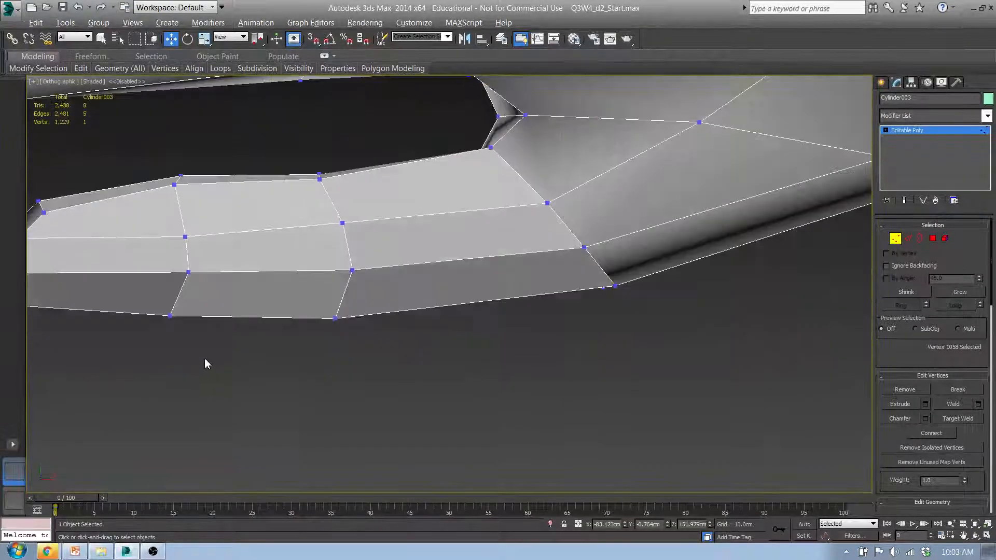
{"action": "key", "text": "t"}
{"action": "scroll", "coordinate": [311, 355], "scroll_direction": "up", "scroll_amount": 6}
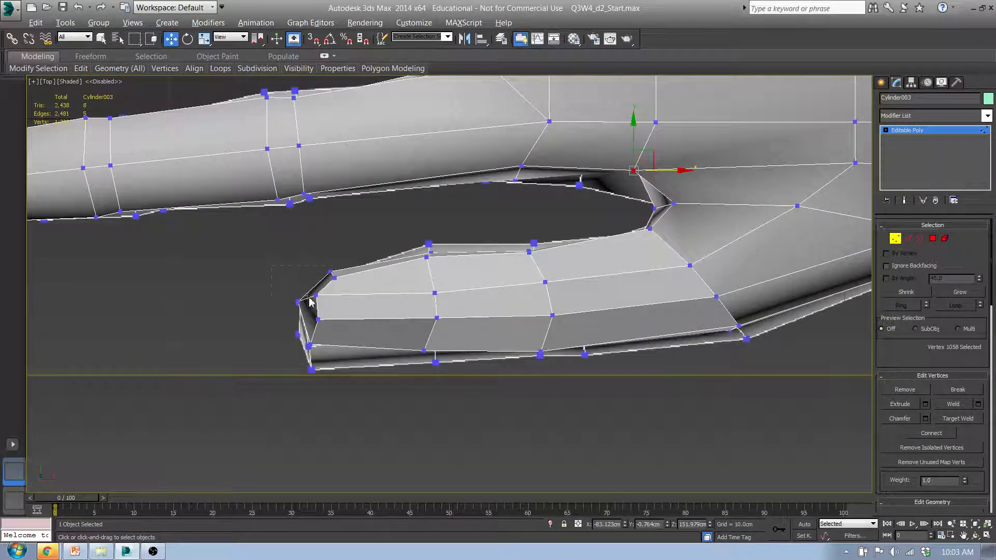
{"action": "left_click_drag", "start_coordinate": [309, 298], "coordinate": [365, 357]}
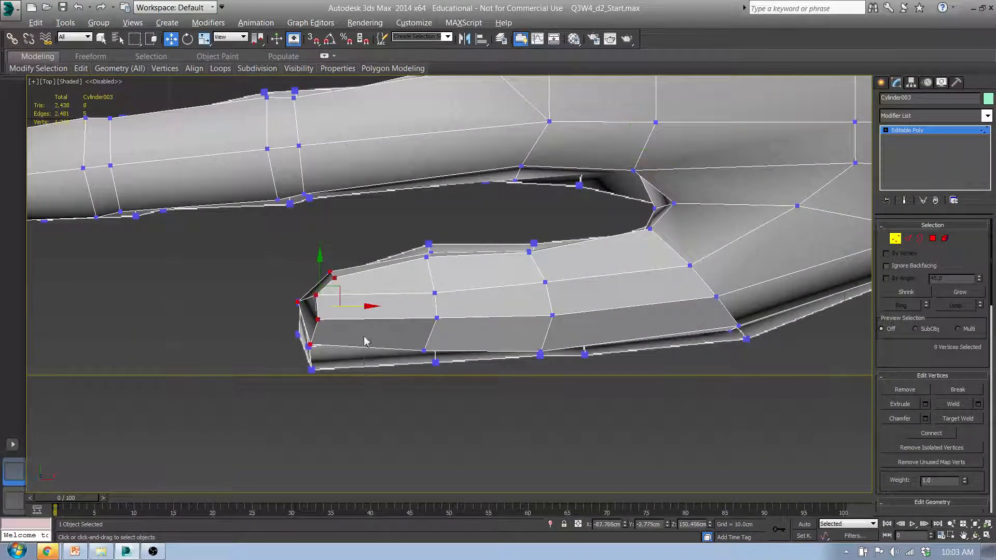
{"action": "left_click_drag", "start_coordinate": [338, 286], "coordinate": [331, 296]}
{"action": "key", "text": "r"}
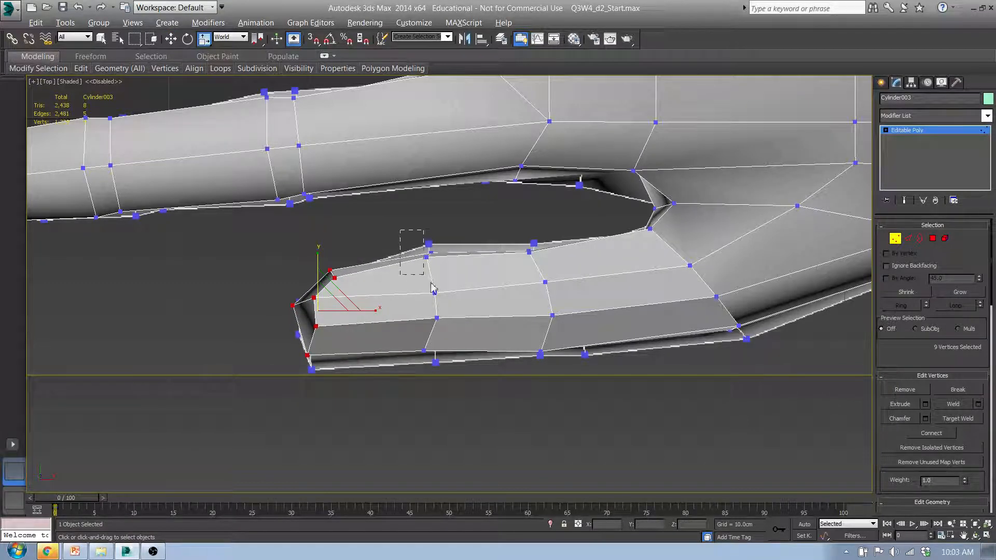
{"action": "left_click_drag", "start_coordinate": [501, 397], "coordinate": [499, 391]}
{"action": "left_click_drag", "start_coordinate": [444, 282], "coordinate": [455, 282]}
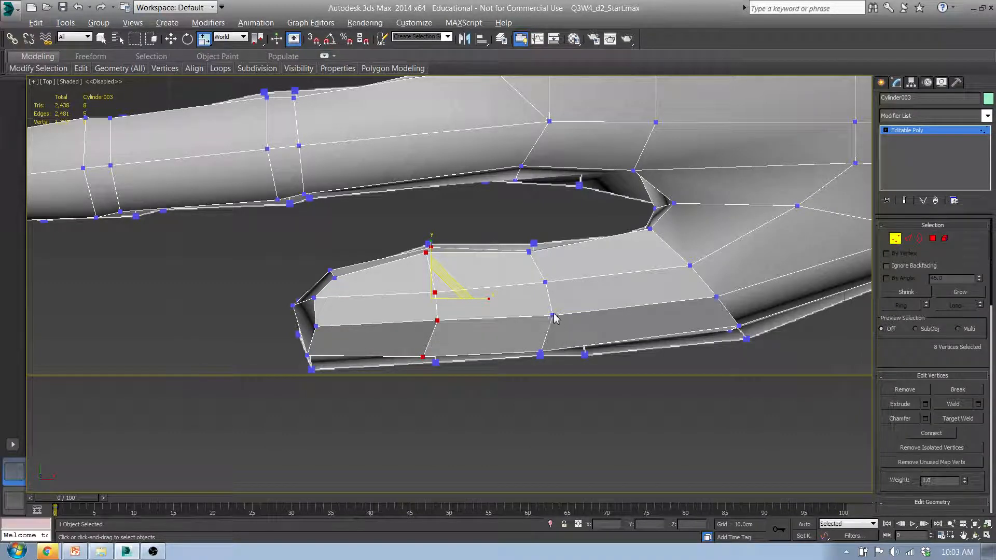
- Connect the four edges along the thumb's outer side across its base, and slide the four new vertices toward the thumb tip
{"action": "left_click", "coordinate": [907, 238]}
{"action": "left_click", "coordinate": [595, 338]}
{"action": "middle_click_drag", "start_coordinate": [795, 398], "coordinate": [610, 382]}
{"action": "left_click_drag", "start_coordinate": [582, 304], "coordinate": [589, 311], "text": "ctrl"}
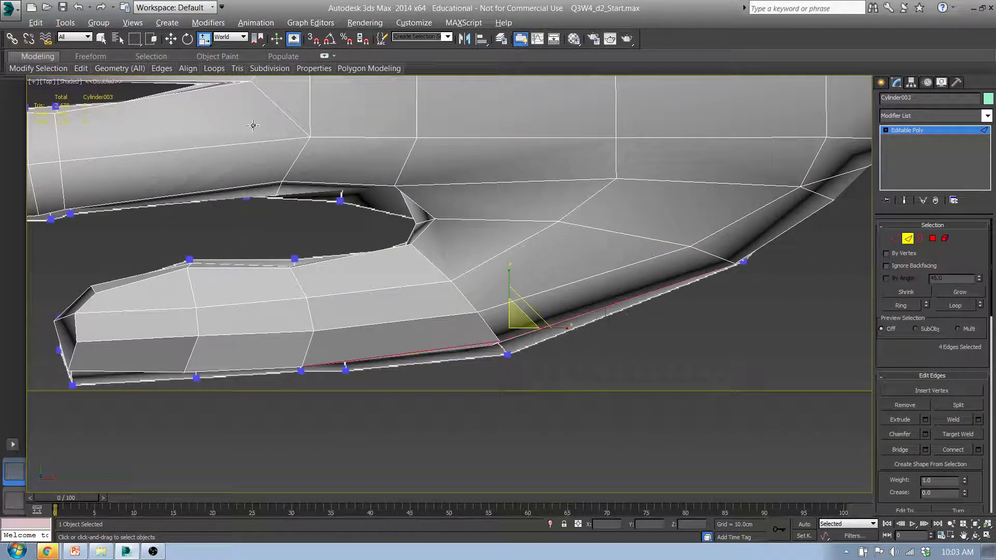
{"action": "mouse_move", "coordinate": [147, 71]}
{"action": "key", "text": "1"}
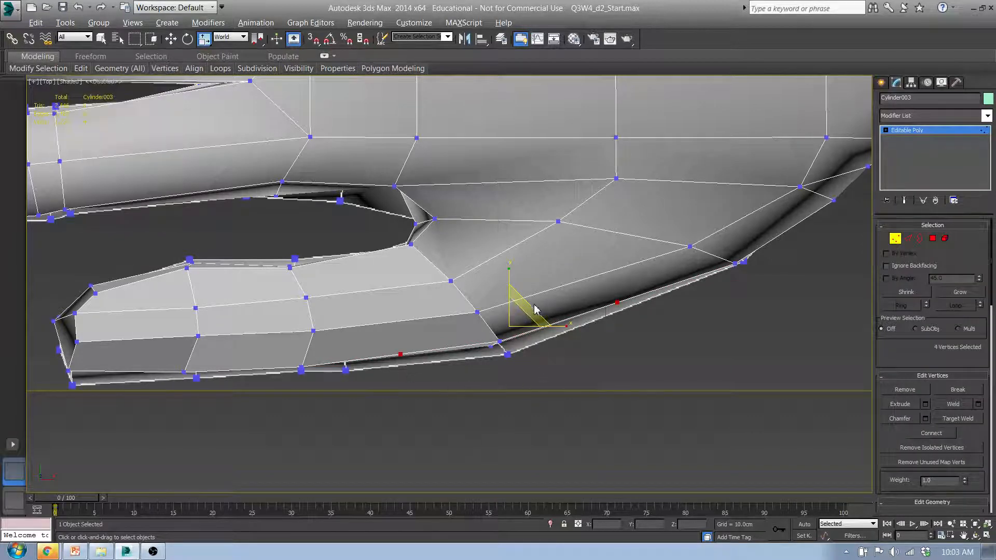
{"action": "key", "text": "w"}
{"action": "left_click_drag", "start_coordinate": [527, 310], "coordinate": [477, 324]}
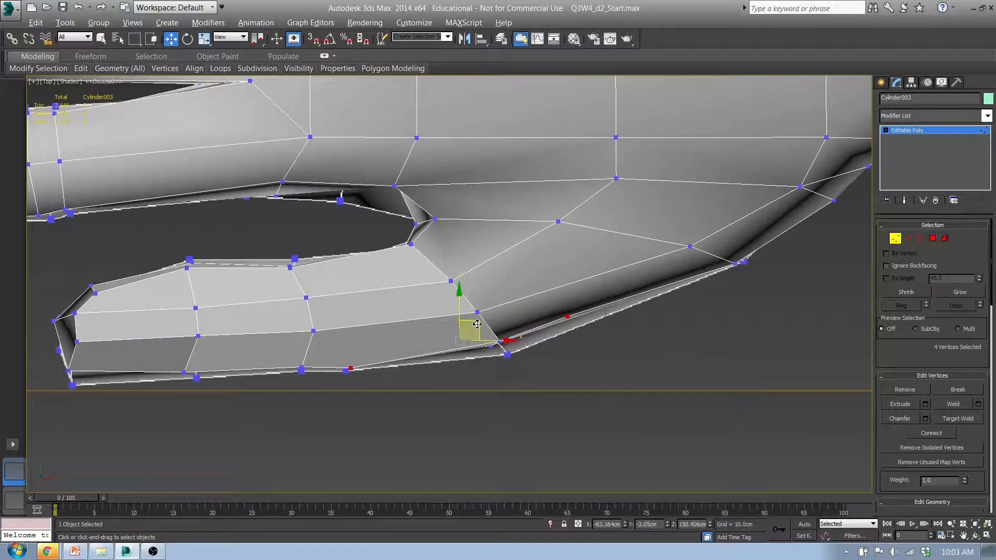
- Connect the new vertex on the thumb's outer side to the adjacent upper vertex of the thumb's lower loop
{"action": "left_click", "coordinate": [313, 330], "text": "ctrl"}
{"action": "left_click", "coordinate": [477, 312], "text": "ctrl"}
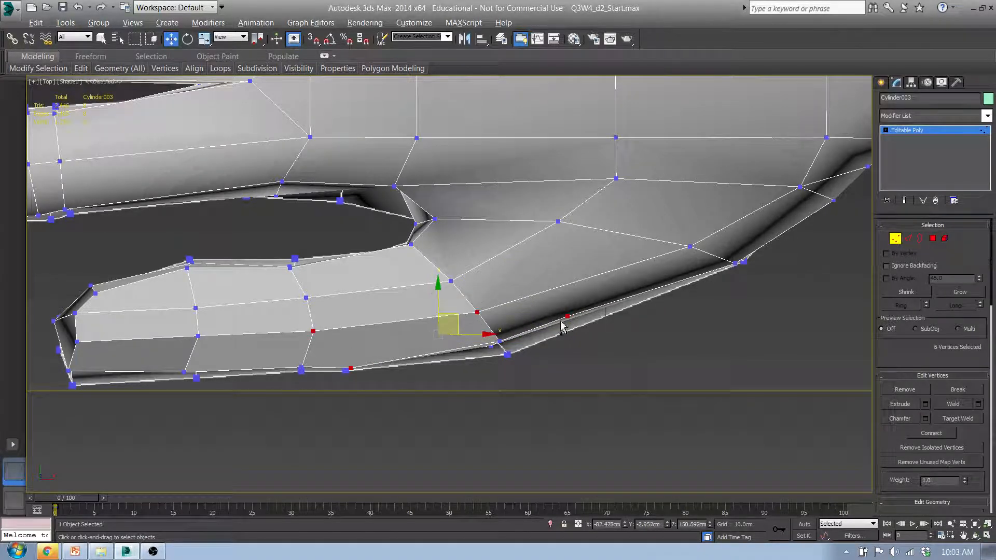
{"action": "left_click", "coordinate": [478, 312], "text": "alt"}
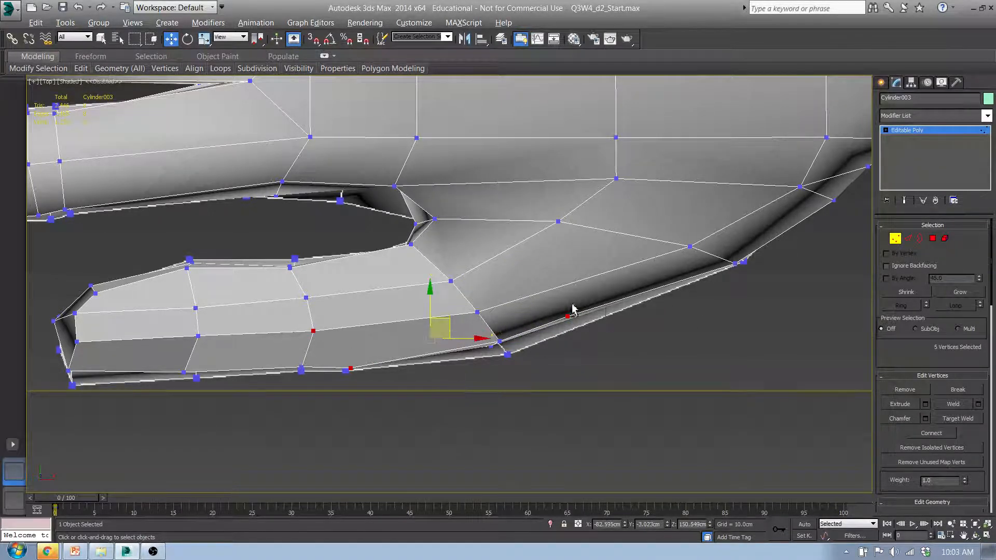
{"action": "left_click", "coordinate": [931, 433]}
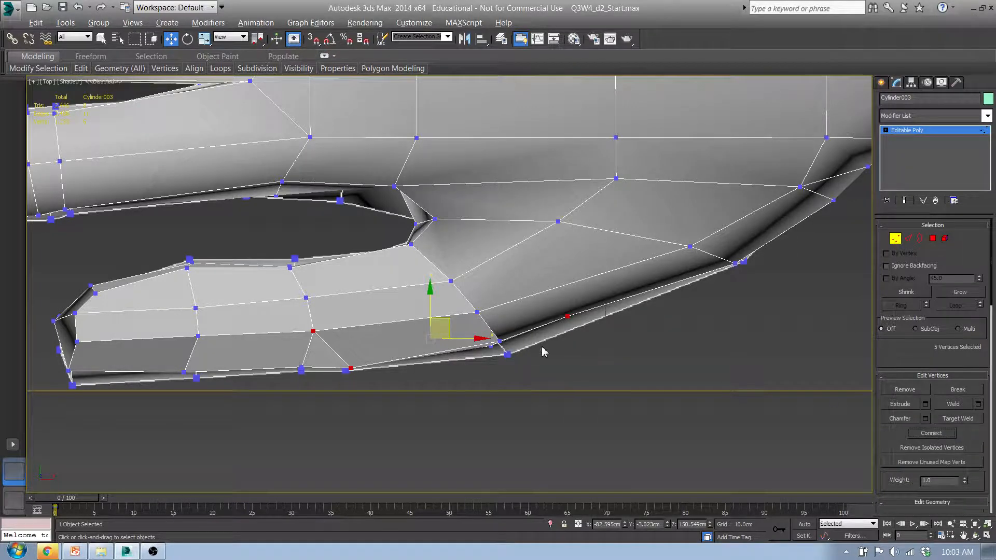
- Connect the lower vertex on the outer side of the thumb's base to the adjacent vertex on its underside
{"action": "left_click_drag", "start_coordinate": [554, 314], "coordinate": [553, 309]}
{"action": "middle_click_drag", "start_coordinate": [597, 382], "coordinate": [601, 322], "text": "alt"}
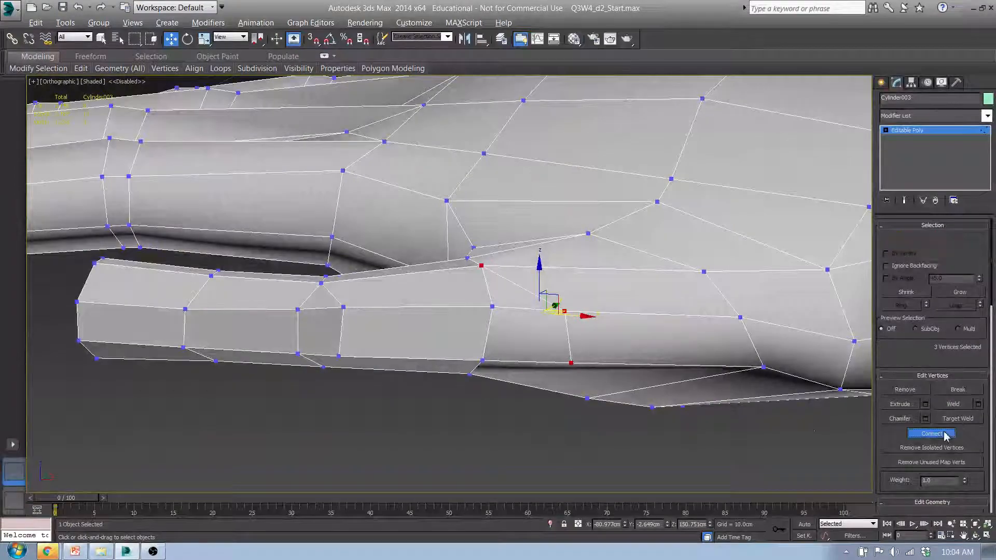
{"action": "middle_click_drag", "start_coordinate": [586, 389], "coordinate": [455, 403], "text": "alt"}
{"action": "left_click_drag", "start_coordinate": [456, 403], "coordinate": [484, 406], "text": "ctrl"}
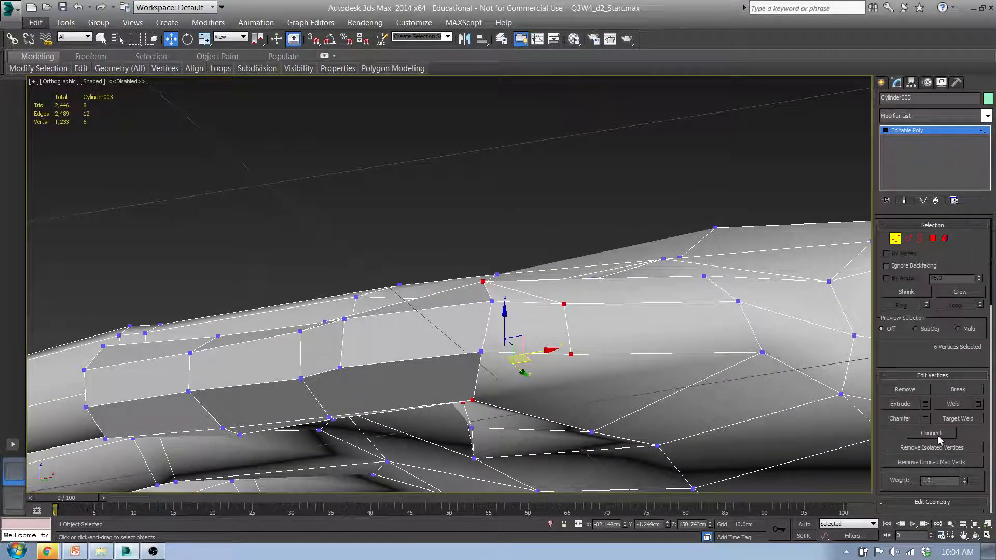
{"action": "middle_click_drag", "start_coordinate": [551, 318], "coordinate": [558, 346], "text": "alt"}
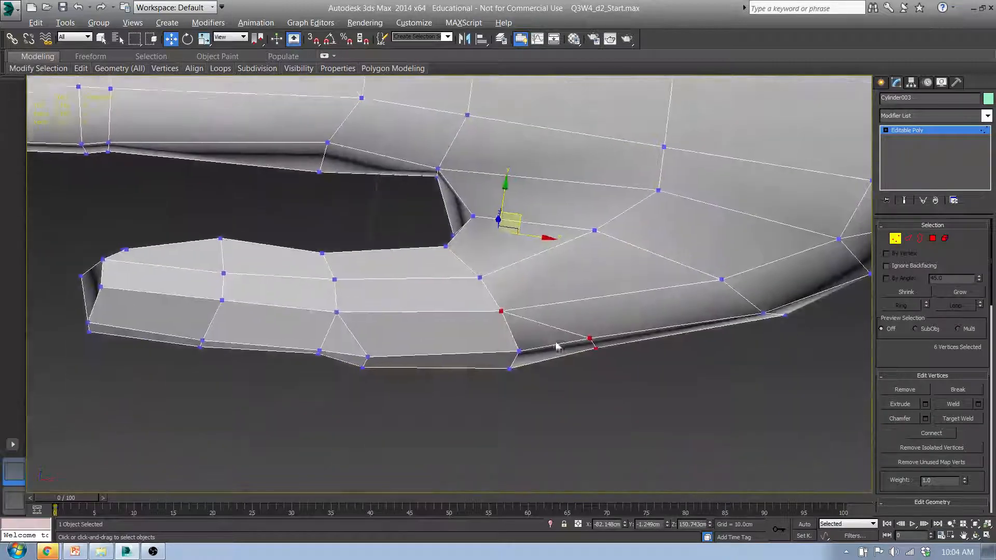
- Examine the connected edges around the thumb's base in the top view and from an angle
{"action": "scroll", "coordinate": [558, 347], "scroll_direction": "down", "scroll_amount": 3}
{"action": "key", "text": "t"}
{"action": "middle_click_drag", "start_coordinate": [540, 385], "coordinate": [464, 267]}
{"action": "scroll", "coordinate": [464, 267], "scroll_direction": "down", "scroll_amount": 2}
{"action": "scroll", "coordinate": [534, 327], "scroll_direction": "up", "scroll_amount": 4}
{"action": "middle_click_drag", "start_coordinate": [525, 283], "coordinate": [518, 387]}
{"action": "scroll", "coordinate": [451, 331], "scroll_direction": "down", "scroll_amount": 2}
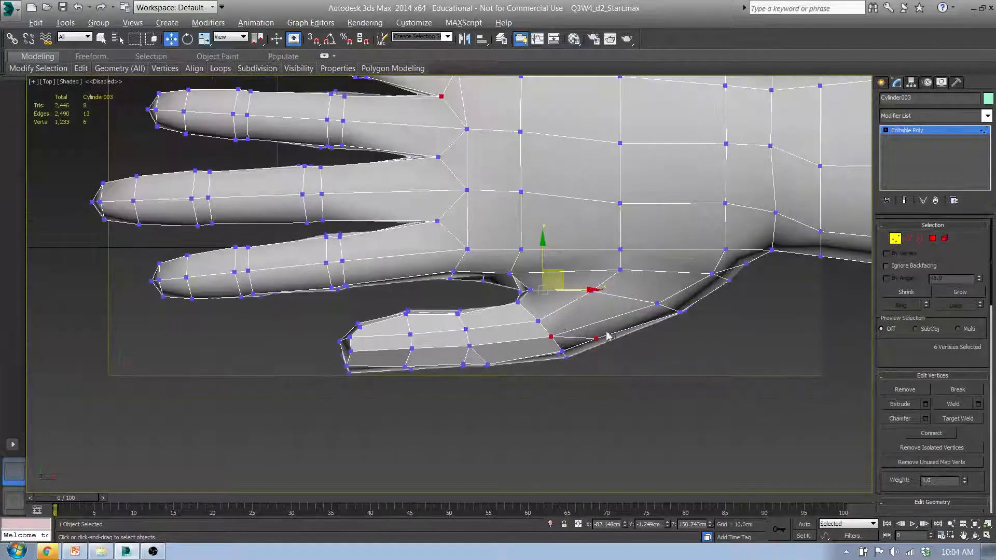
{"action": "left_click_drag", "start_coordinate": [558, 358], "coordinate": [634, 328]}
{"action": "scroll", "coordinate": [563, 347], "scroll_direction": "up", "scroll_amount": 3}
{"action": "middle_click_drag", "start_coordinate": [594, 356], "coordinate": [568, 357], "text": "alt"}
{"action": "scroll", "coordinate": [549, 354], "scroll_direction": "up", "scroll_amount": 2}
{"action": "left_click", "coordinate": [541, 359]}
- Select the polygons of the thumb, palm and neighbouring fingers and assign them to smoothing group 1
{"action": "key", "text": "4"}
{"action": "middle_click_drag", "start_coordinate": [495, 379], "coordinate": [544, 388]}
{"action": "scroll", "coordinate": [477, 321], "scroll_direction": "down", "scroll_amount": 4}
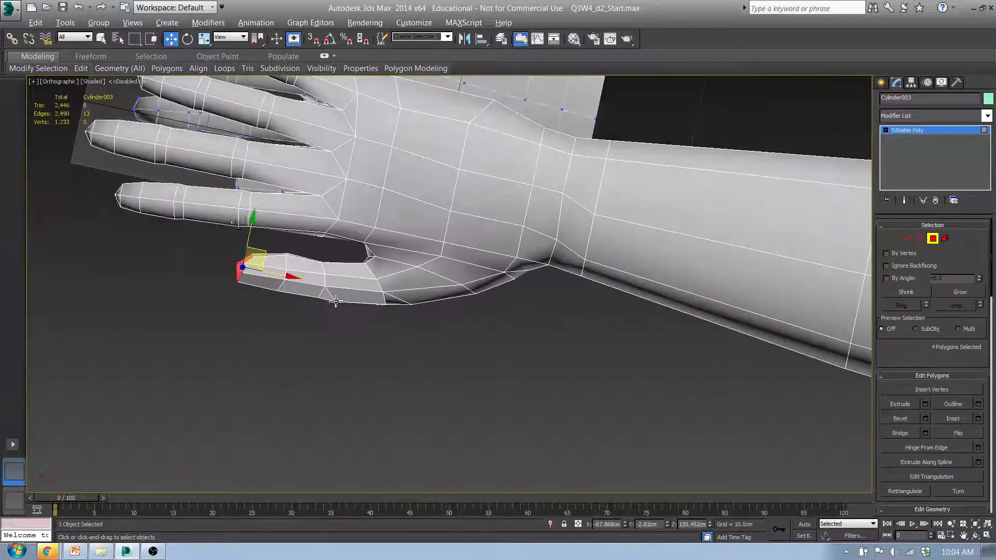
{"action": "left_click_drag", "start_coordinate": [377, 287], "coordinate": [191, 141]}
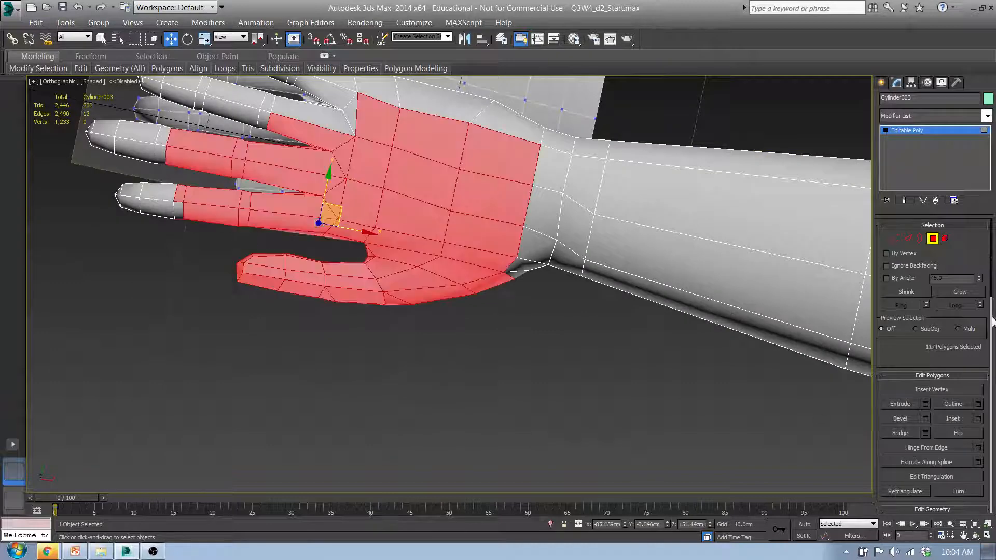
{"action": "scroll", "coordinate": [992, 293], "scroll_direction": "down", "scroll_amount": 10}
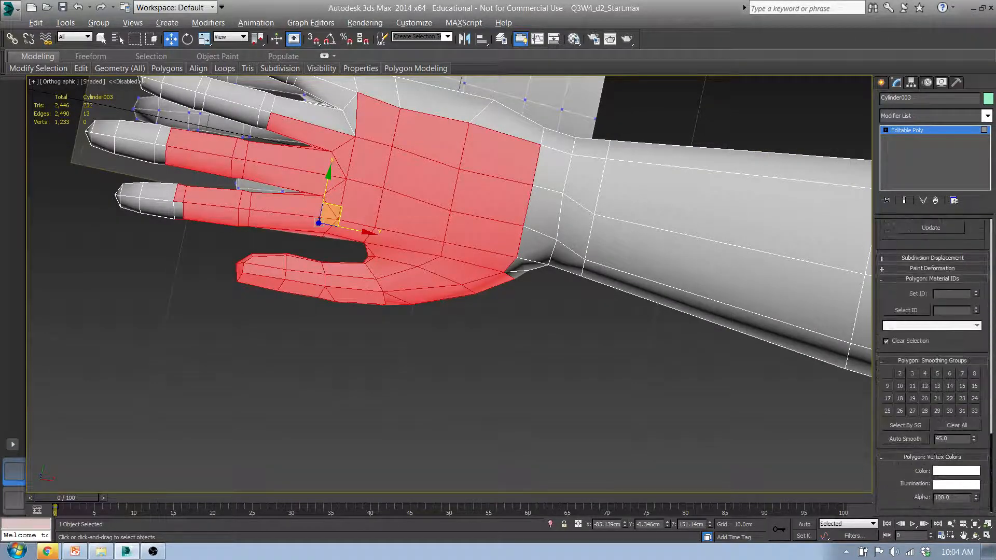
{"action": "left_click", "coordinate": [887, 374]}
{"action": "left_click", "coordinate": [493, 408]}
- Examine the hand's side profile against the reference image and the row of knuckle vertices from the fingertip end
{"action": "scroll", "coordinate": [495, 394], "scroll_direction": "up", "scroll_amount": 5}
{"action": "key", "text": "f"}
{"action": "left_click", "coordinate": [438, 311]}
{"action": "scroll", "coordinate": [356, 275], "scroll_direction": "up", "scroll_amount": 2}
{"action": "middle_click_drag", "start_coordinate": [423, 262], "coordinate": [497, 301]}
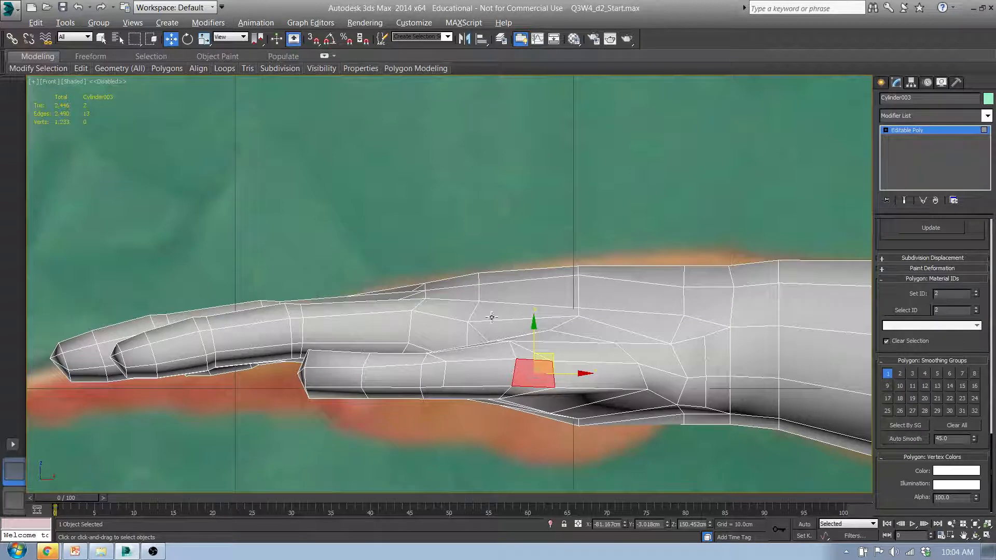
{"action": "key", "text": "1"}
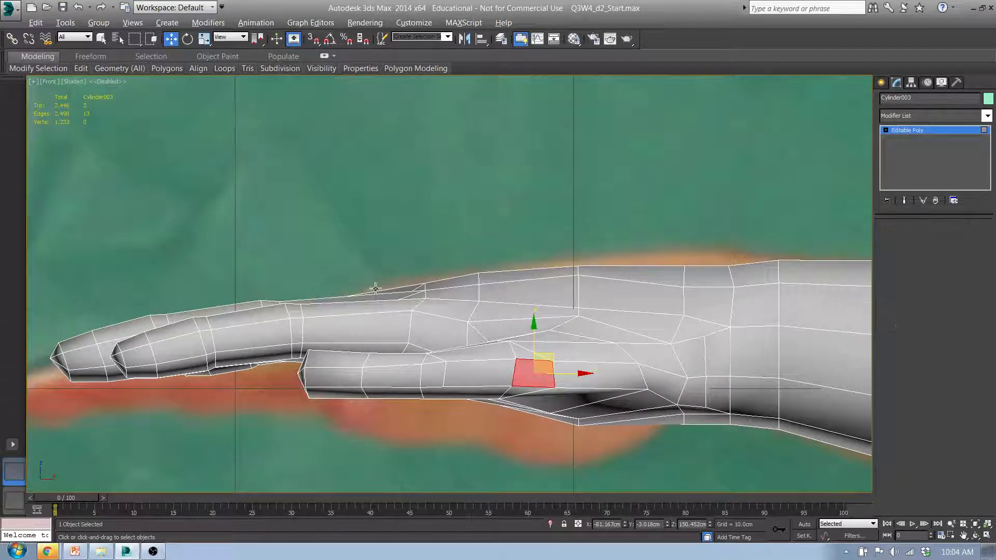
{"action": "left_click_drag", "start_coordinate": [437, 307], "coordinate": [424, 279]}
{"action": "middle_click_drag", "start_coordinate": [423, 279], "coordinate": [472, 223], "text": "alt"}
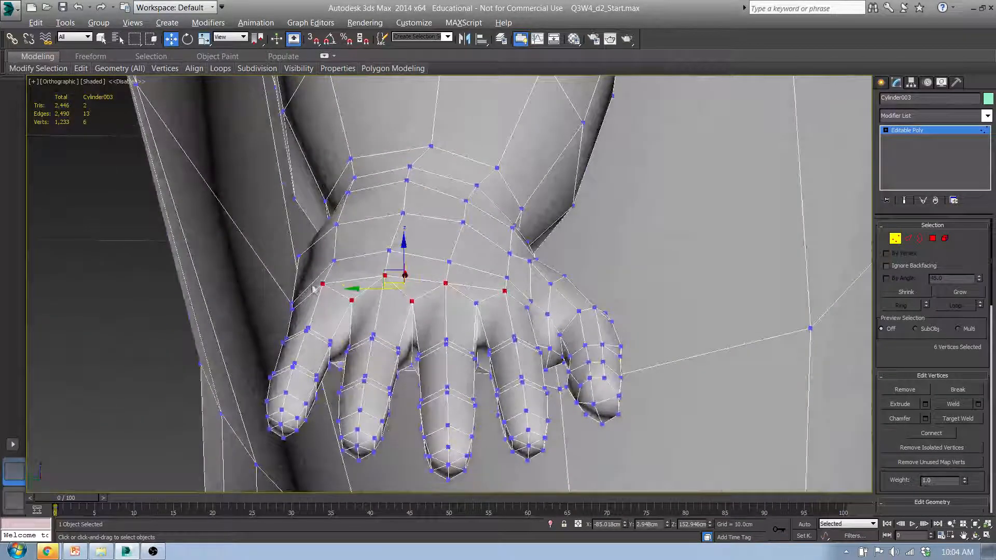
{"action": "left_click", "coordinate": [353, 301]}
{"action": "mouse_move", "coordinate": [354, 301]}
{"action": "middle_mouse_down", "text": "alt"}
{"action": "mouse_move", "coordinate": [412, 282]}
{"action": "mouse_move", "coordinate": [365, 279]}
{"action": "mouse_move", "coordinate": [360, 296]}
{"action": "mouse_move", "coordinate": [371, 302]}
{"action": "middle_mouse_up", "text": "alt"}
- In the front view, lower the upper corner vertex of the thumb tip slightly
{"action": "key", "text": "f"}
{"action": "scroll", "coordinate": [371, 305], "scroll_direction": "up", "scroll_amount": 4}
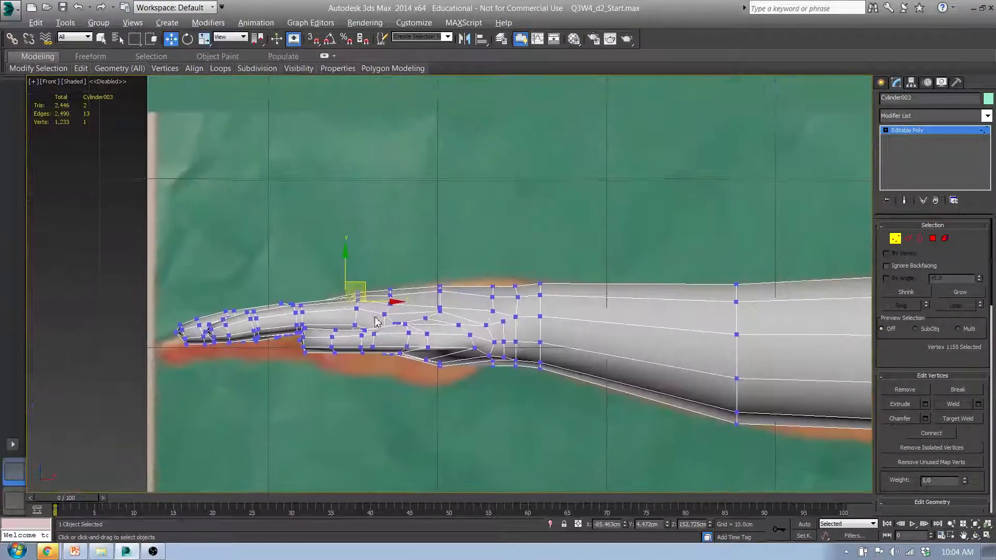
{"action": "scroll", "coordinate": [371, 305], "scroll_direction": "down", "scroll_amount": 1}
{"action": "middle_click_drag", "start_coordinate": [374, 363], "coordinate": [342, 315]}
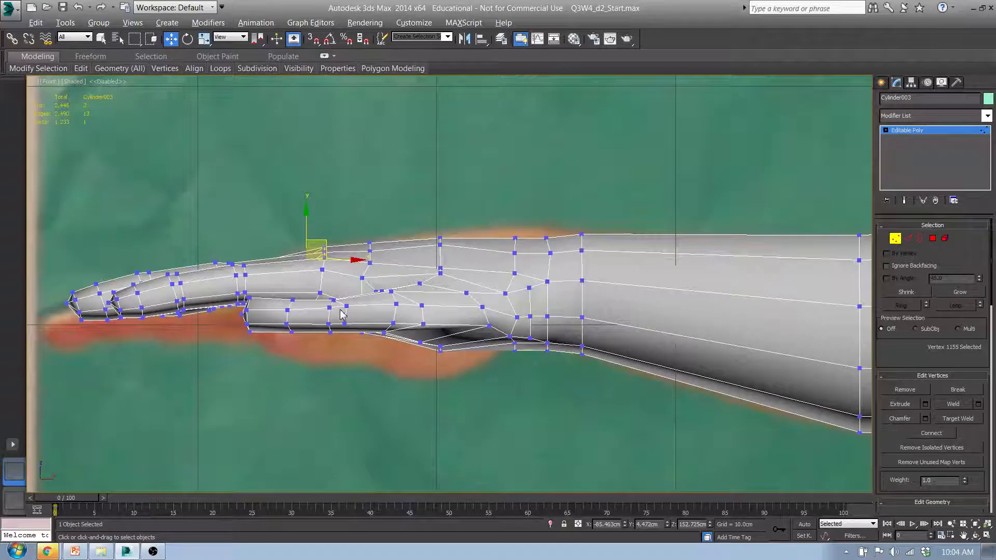
{"action": "scroll", "coordinate": [342, 315], "scroll_direction": "up", "scroll_amount": 1}
{"action": "scroll", "coordinate": [342, 314], "scroll_direction": "up", "scroll_amount": 1}
{"action": "left_click", "coordinate": [163, 286]}
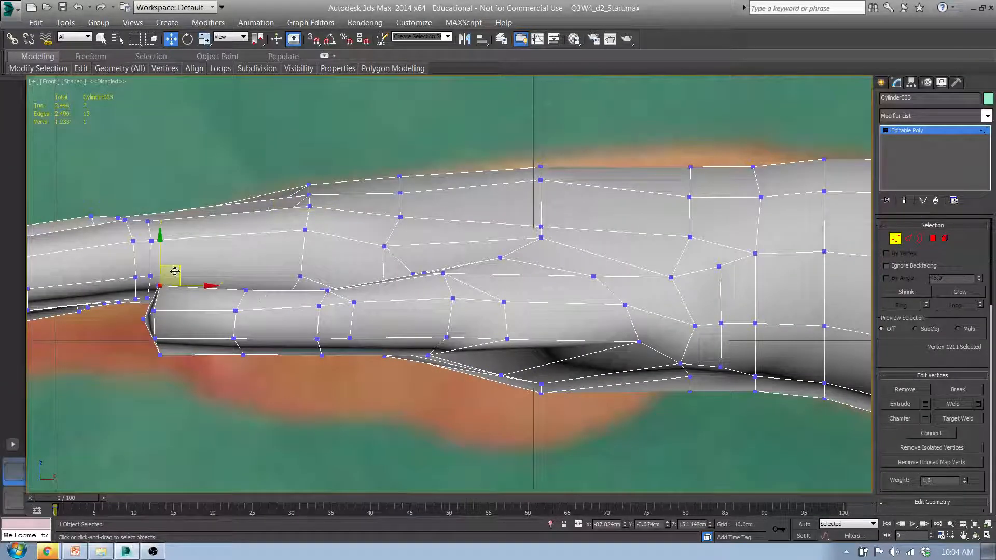
{"action": "left_click_drag", "start_coordinate": [178, 269], "coordinate": [176, 279]}
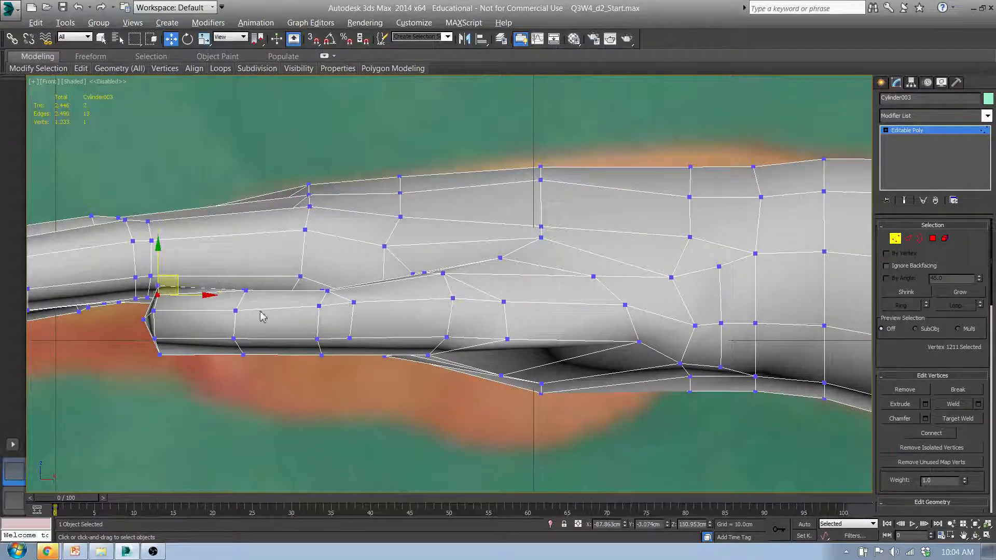
- Connect the two diagonally opposite vertices on the thumb's underside at the middle joint
{"action": "left_click", "coordinate": [323, 290]}
{"action": "middle_click_drag", "start_coordinate": [327, 291], "coordinate": [356, 309], "text": "alt"}
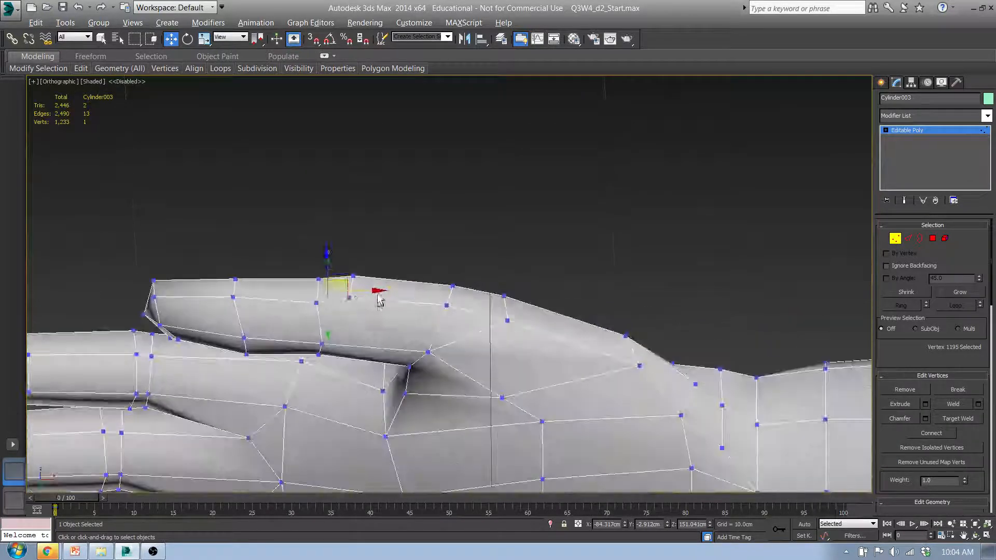
{"action": "left_click", "coordinate": [325, 350]}
{"action": "left_click", "coordinate": [322, 343]}
{"action": "left_click", "coordinate": [349, 298], "text": "ctrl"}
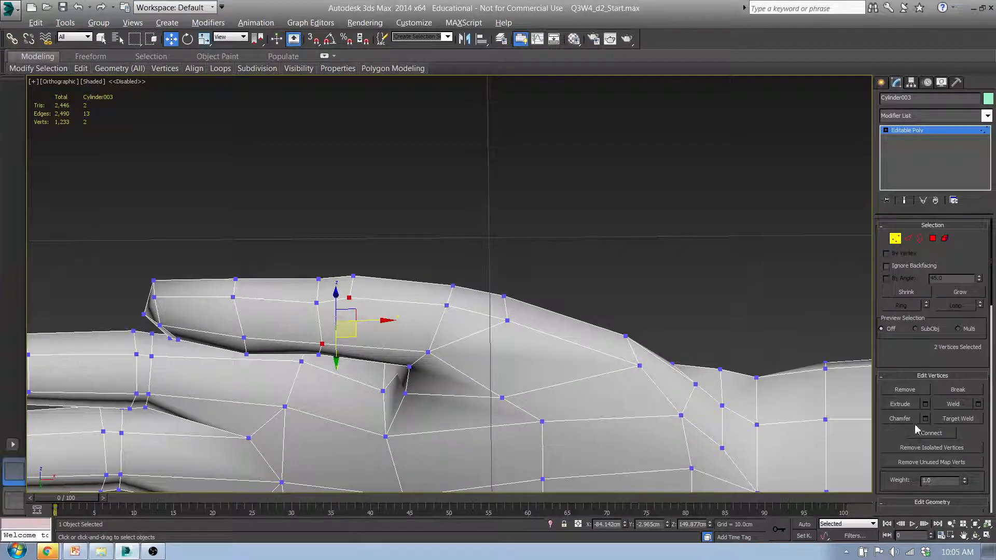
{"action": "left_click", "coordinate": [930, 434]}
{"action": "middle_click_drag", "start_coordinate": [596, 327], "coordinate": [540, 255]}
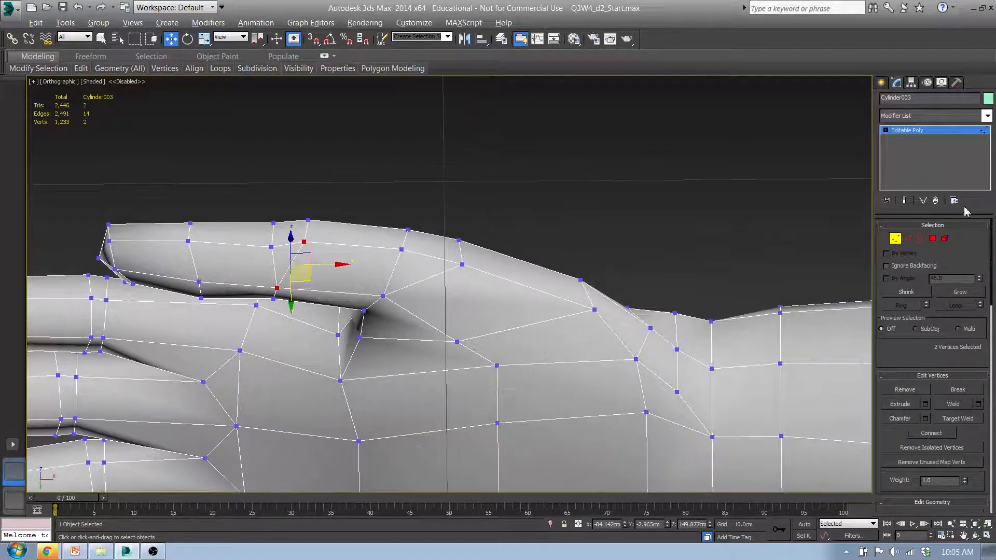
- Select all polygons with more than 4 sides using the By Numeric selection
{"action": "key", "text": "4"}
{"action": "scroll", "coordinate": [531, 222], "scroll_direction": "down", "scroll_amount": 6}
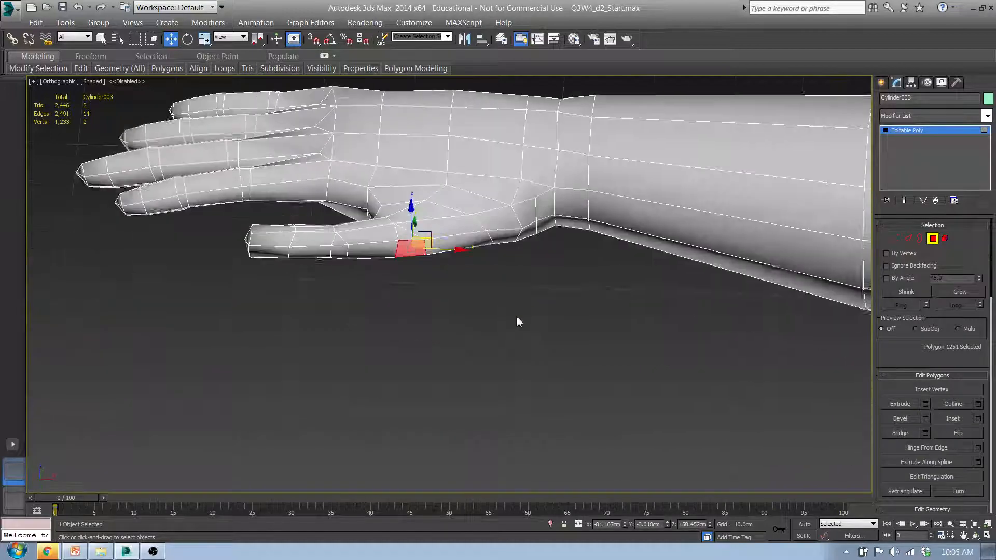
{"action": "middle_click_drag", "start_coordinate": [606, 141], "coordinate": [505, 350]}
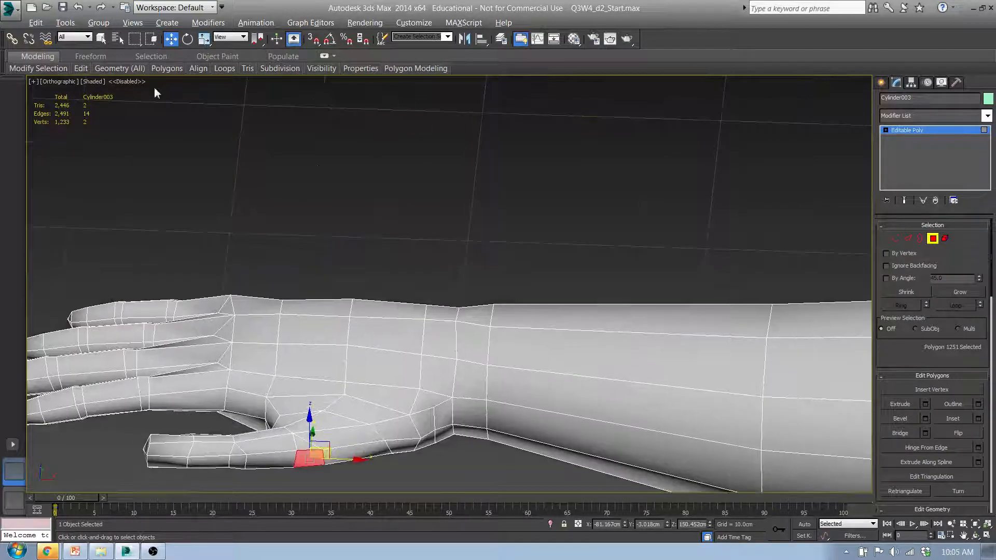
{"action": "left_click", "coordinate": [151, 56]}
{"action": "mouse_move", "coordinate": [546, 73]}
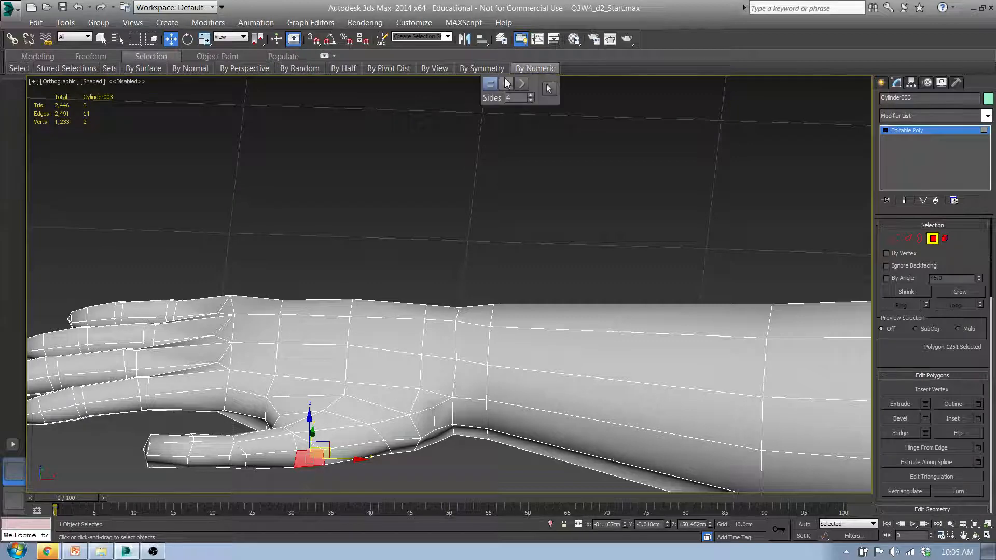
{"action": "left_click", "coordinate": [521, 83]}
{"action": "left_click", "coordinate": [549, 92]}
- Examine where the selected polygons lie on the open arm end, and compare the whole figure with the front reference
{"action": "scroll", "coordinate": [433, 222], "scroll_direction": "down", "scroll_amount": 6}
{"action": "middle_click_drag", "start_coordinate": [433, 269], "coordinate": [267, 322], "text": "alt"}
{"action": "scroll", "coordinate": [322, 278], "scroll_direction": "up", "scroll_amount": 5}
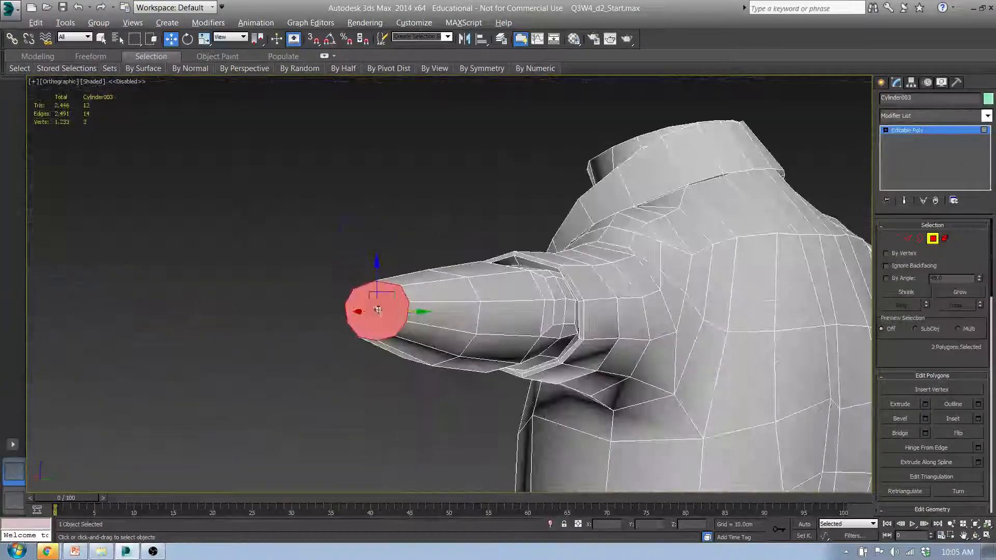
{"action": "scroll", "coordinate": [399, 309], "scroll_direction": "down", "scroll_amount": 5}
{"action": "middle_click_drag", "start_coordinate": [399, 310], "coordinate": [433, 369], "text": "alt"}
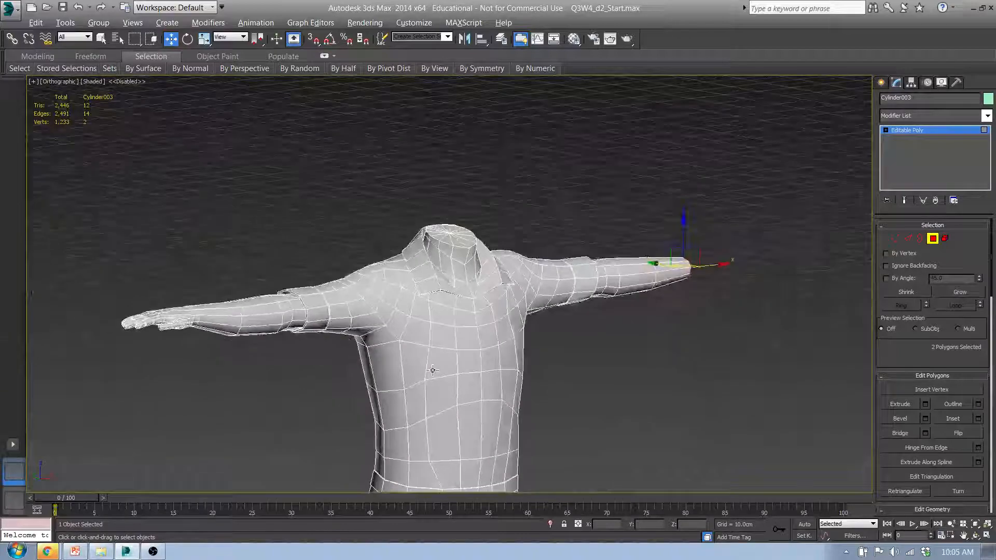
{"action": "key", "text": "f"}
{"action": "scroll", "coordinate": [456, 262], "scroll_direction": "down", "scroll_amount": 8}
{"action": "middle_click_drag", "start_coordinate": [460, 264], "coordinate": [277, 183]}
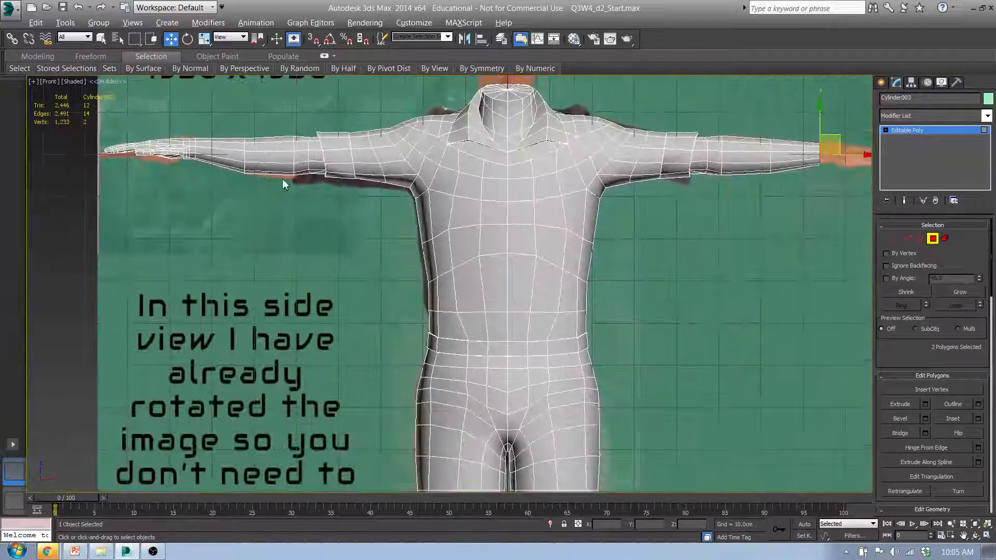
{"action": "middle_click_drag", "start_coordinate": [587, 147], "coordinate": [577, 217]}
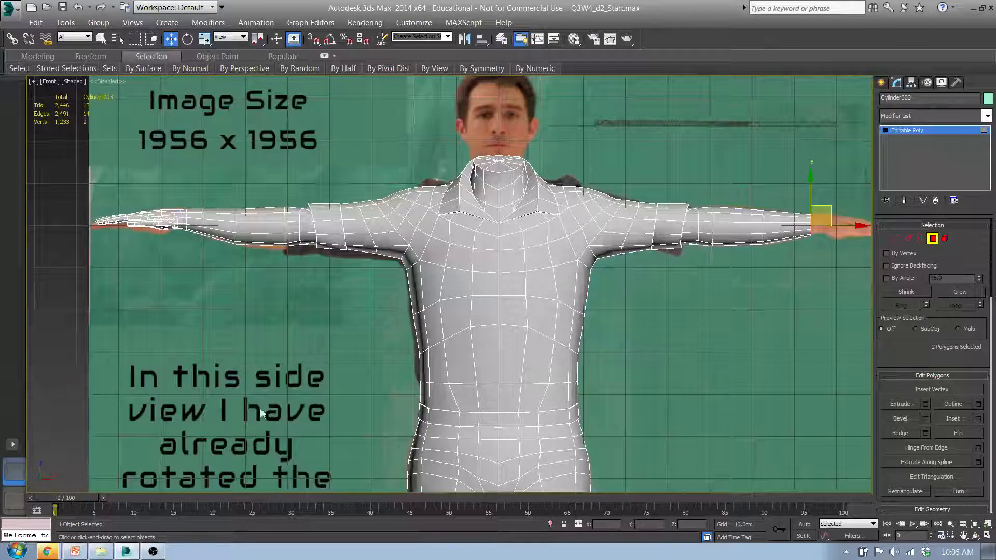
- Switch to the Q3W4_d2.pptx presentation in PowerPoint, maximize it, and review slides 1, 2 and 5
{"action": "left_click", "coordinate": [74, 551]}
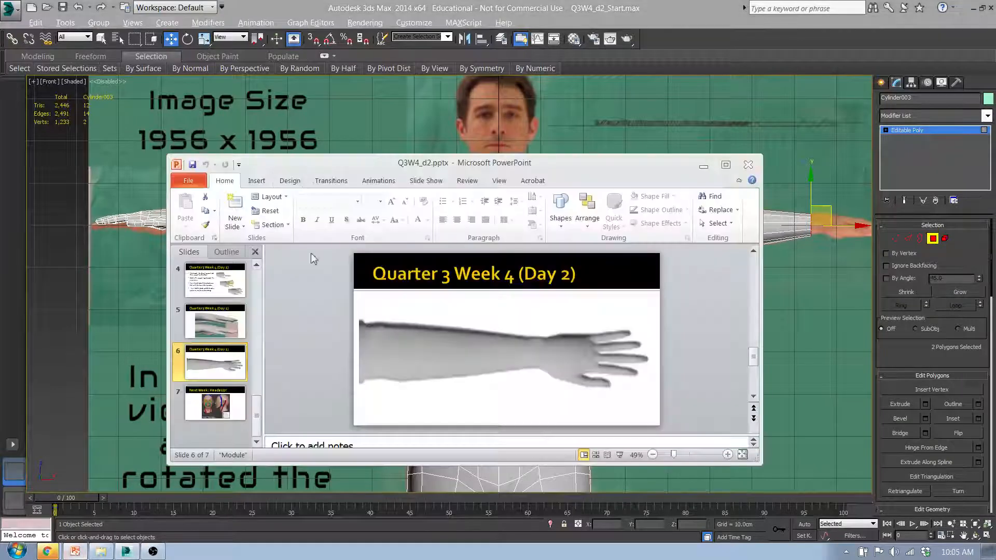
{"action": "left_click", "coordinate": [726, 165]}
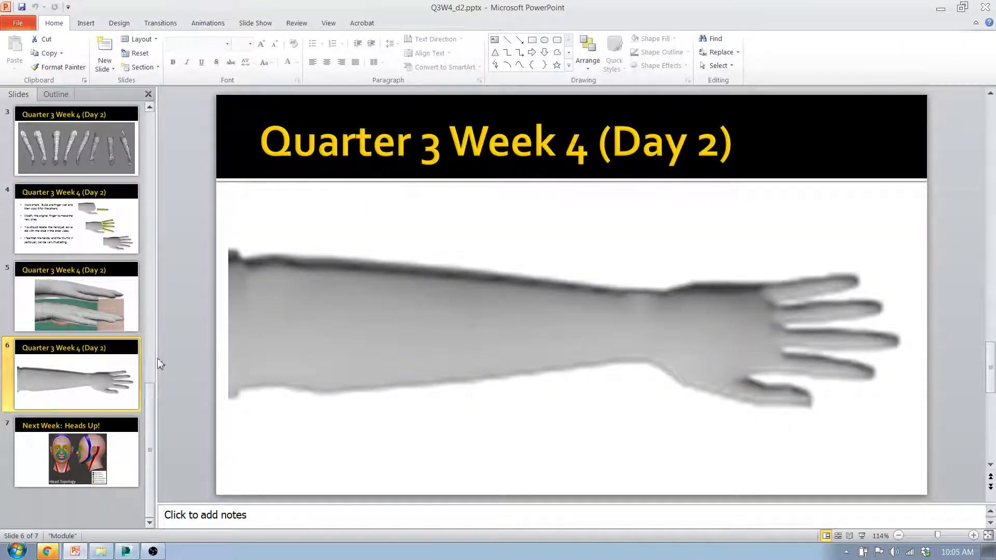
{"action": "scroll", "coordinate": [148, 273], "scroll_direction": "up", "scroll_amount": 2}
{"action": "scroll", "coordinate": [150, 260], "scroll_direction": "up", "scroll_amount": 2}
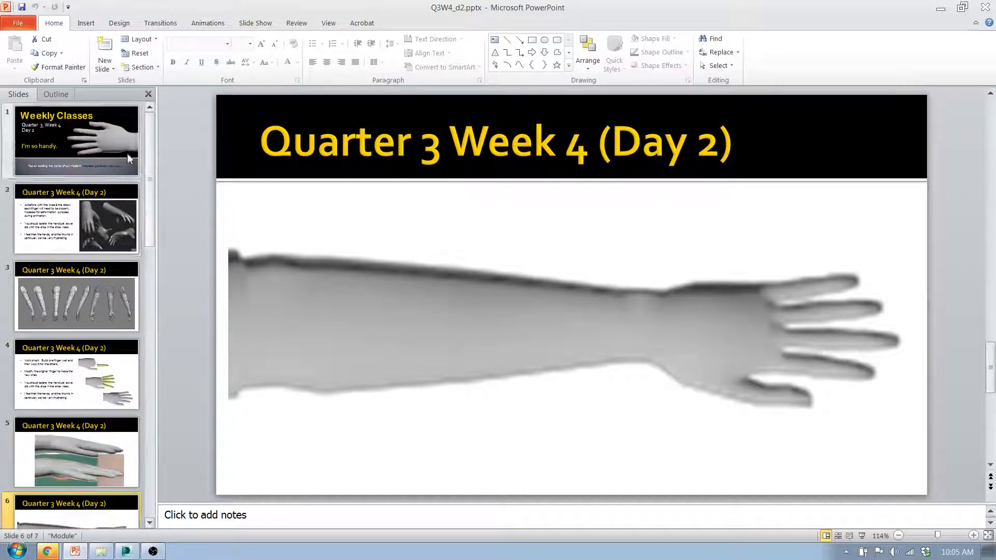
{"action": "left_click", "coordinate": [113, 160]}
{"action": "left_click", "coordinate": [119, 238]}
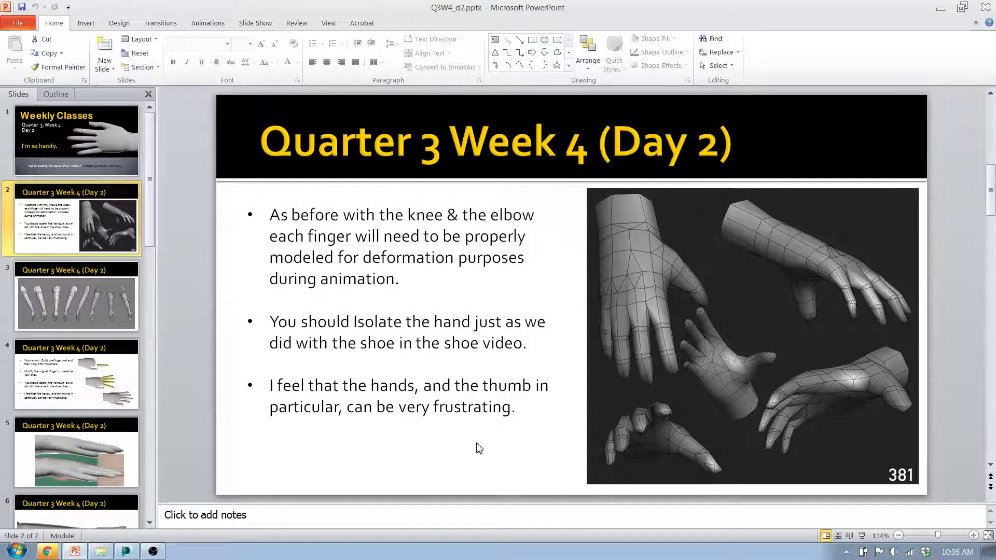
{"action": "left_click", "coordinate": [90, 461]}
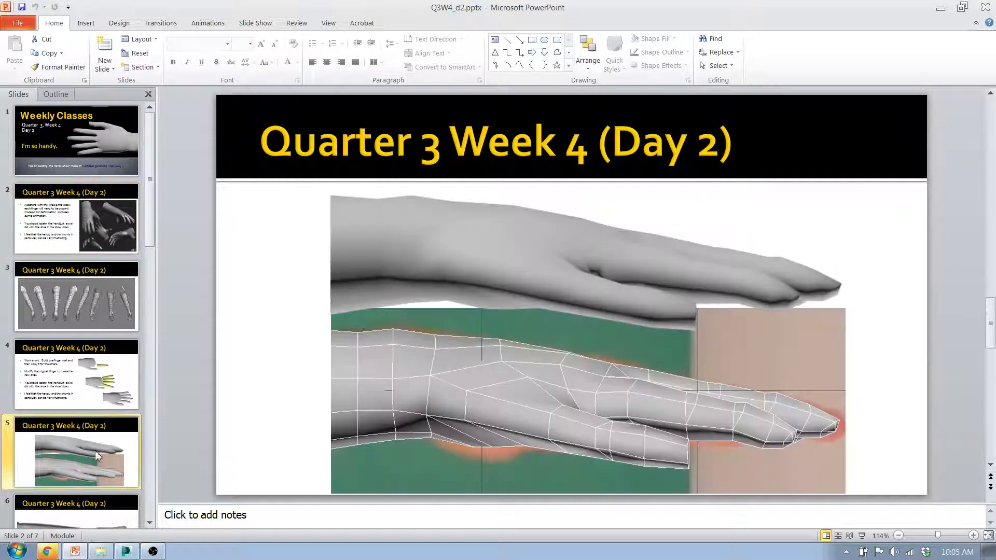